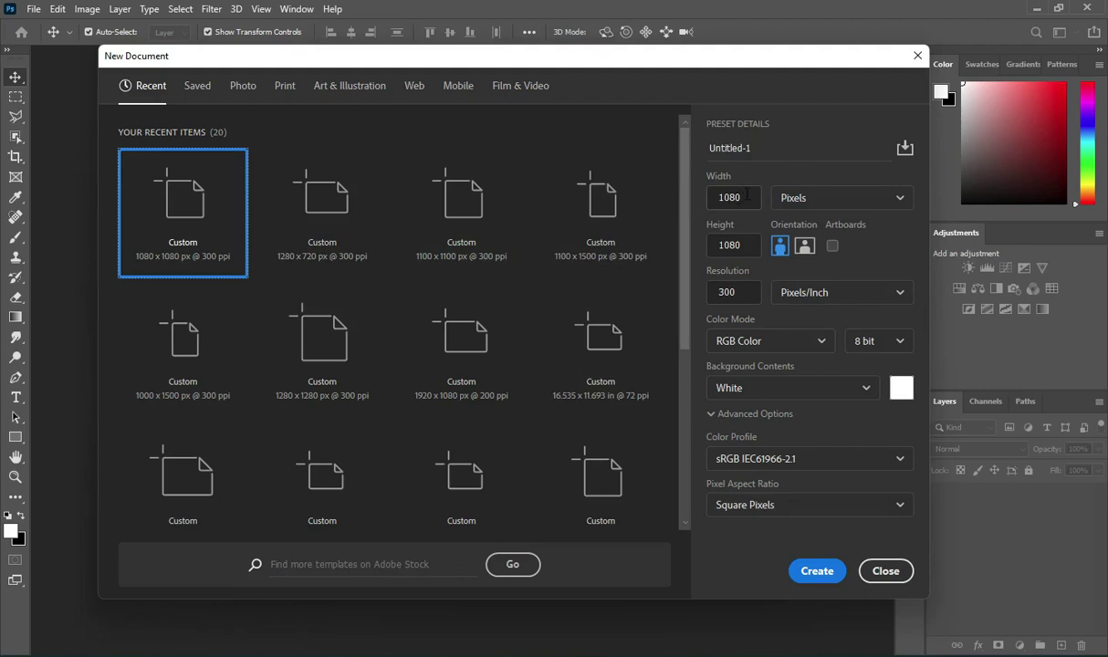
# - Create a new 1080 x 1080 pixel document at 300 pixels/inch in RGB Color with a white background
pyautogui.click(730, 245)
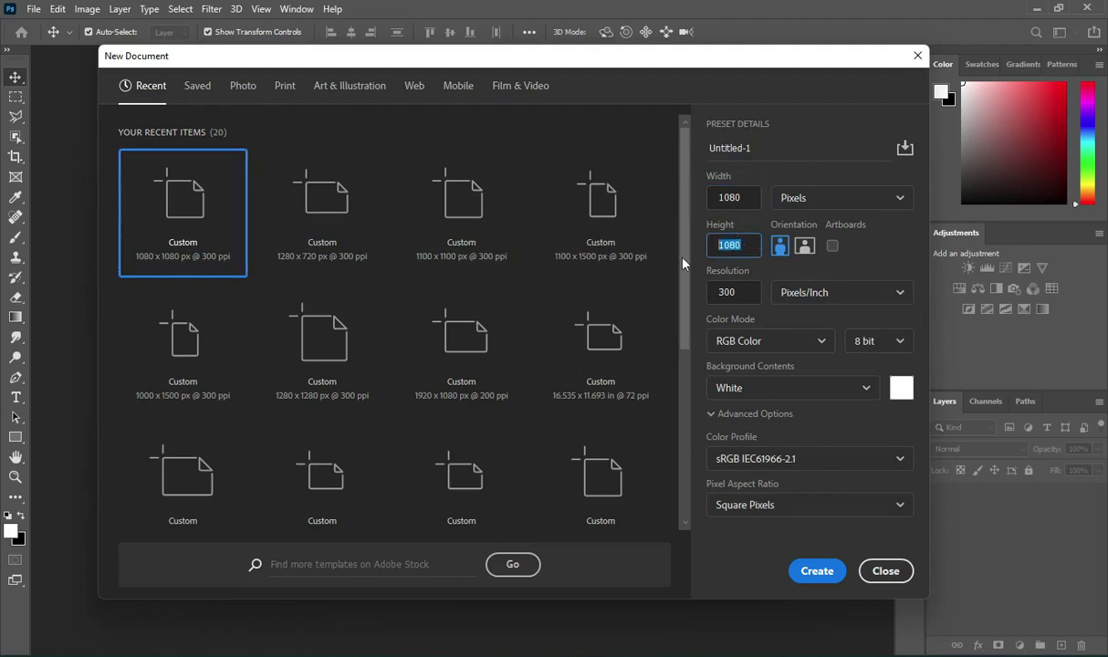
pyautogui.press('Tab')
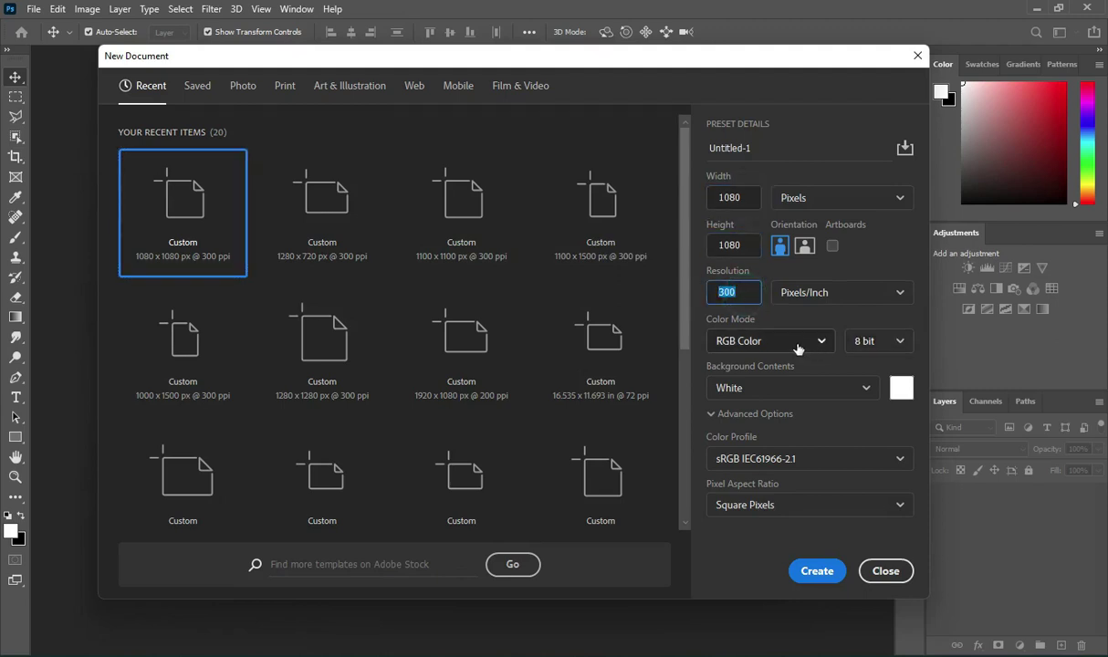
pyautogui.click(800, 344)
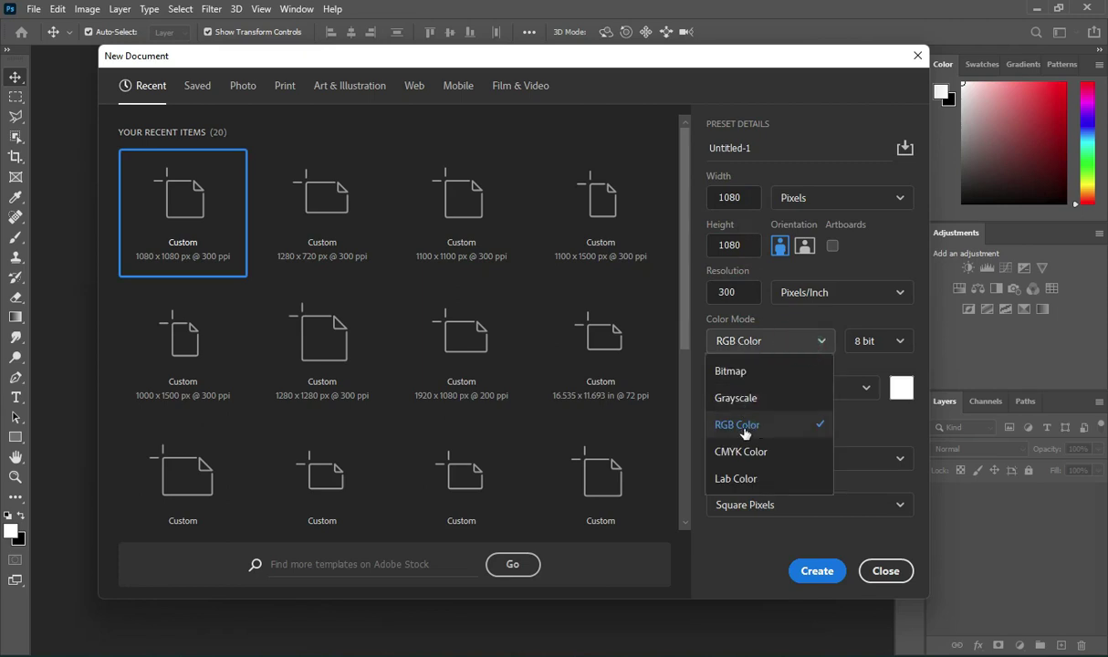
pyautogui.click(744, 429)
pyautogui.click(825, 578)
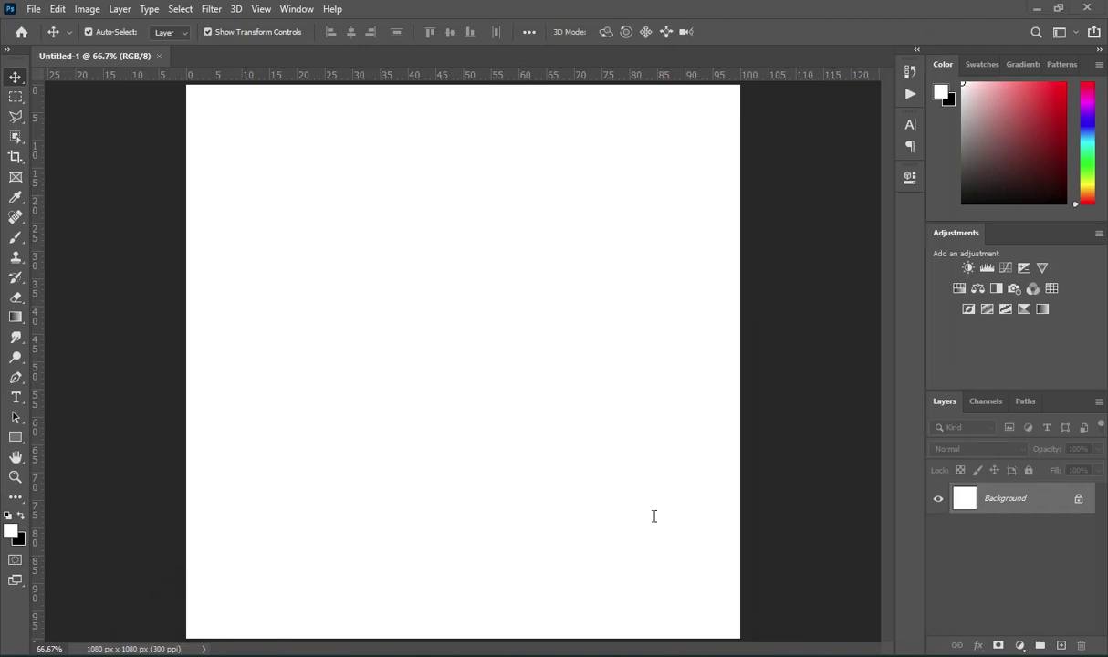
# - Switch to the Notepad text file, copy the colour code 02005a, and return to Photoshop
pyautogui.hotkey('alt', 'Tab')
pyautogui.doubleClick(203, 180)
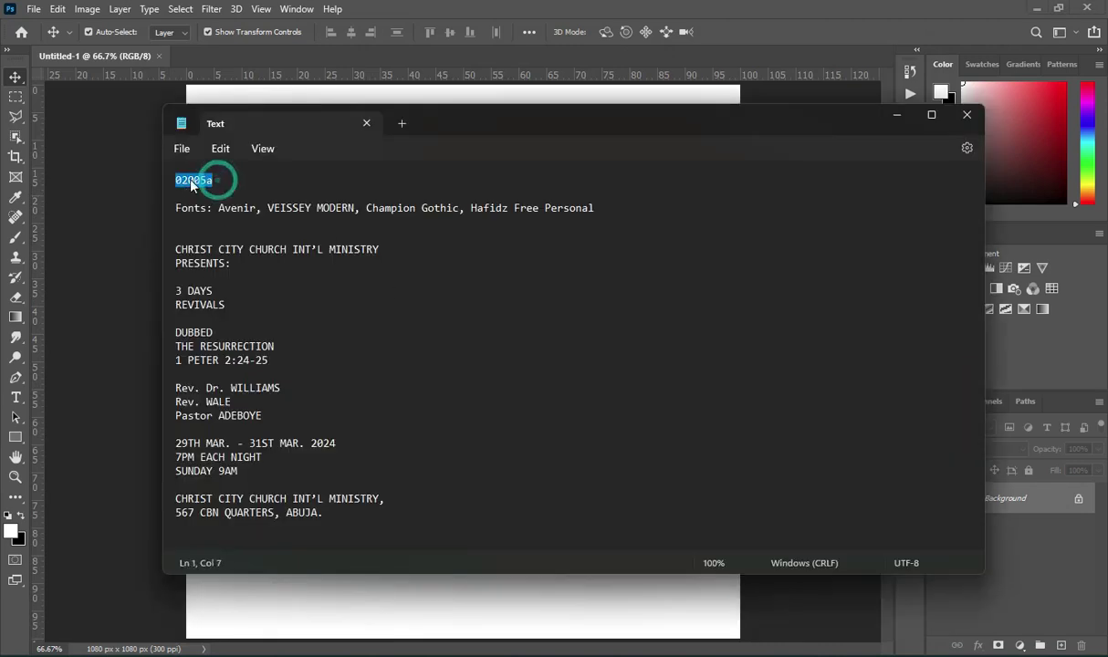
pyautogui.rightClick(198, 181)
pyautogui.click(242, 256)
pyautogui.click(553, 311)
pyautogui.click(899, 116)
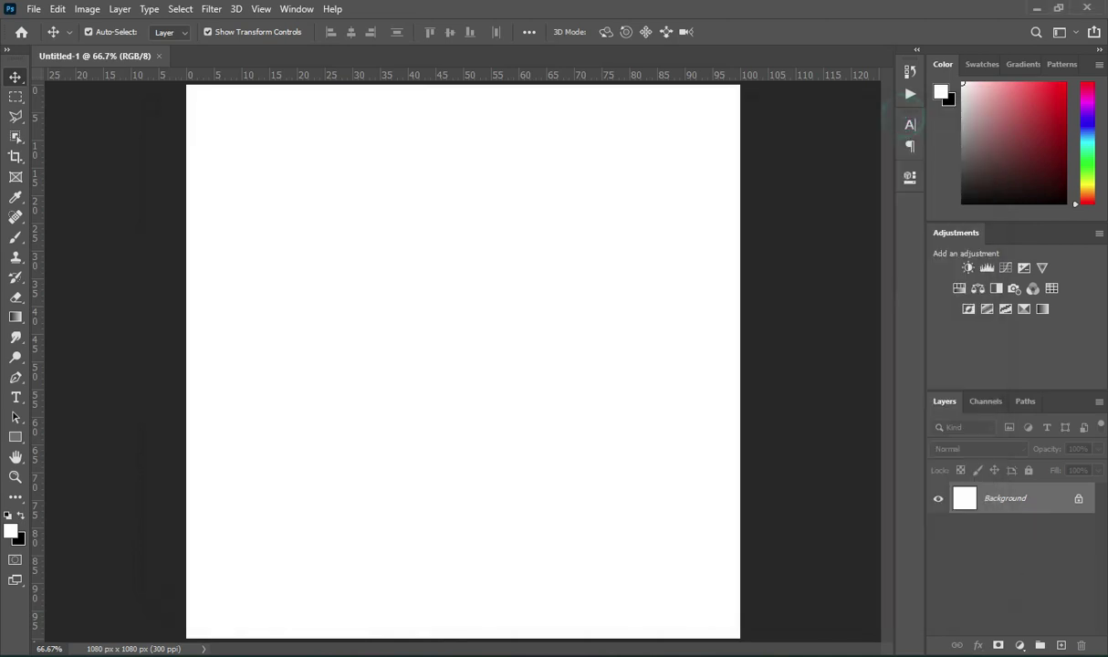
# - Add a Solid Color fill layer using the copied hex colour 02005a
pyautogui.click(1019, 645)
pyautogui.click(1019, 382)
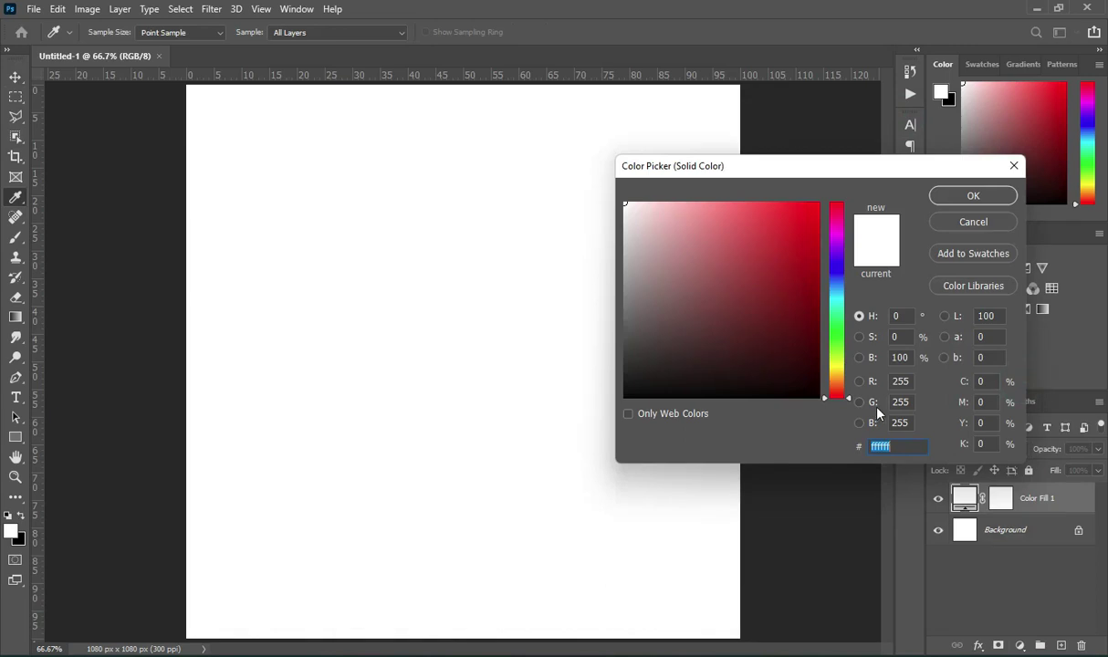
pyautogui.rightClick(884, 449)
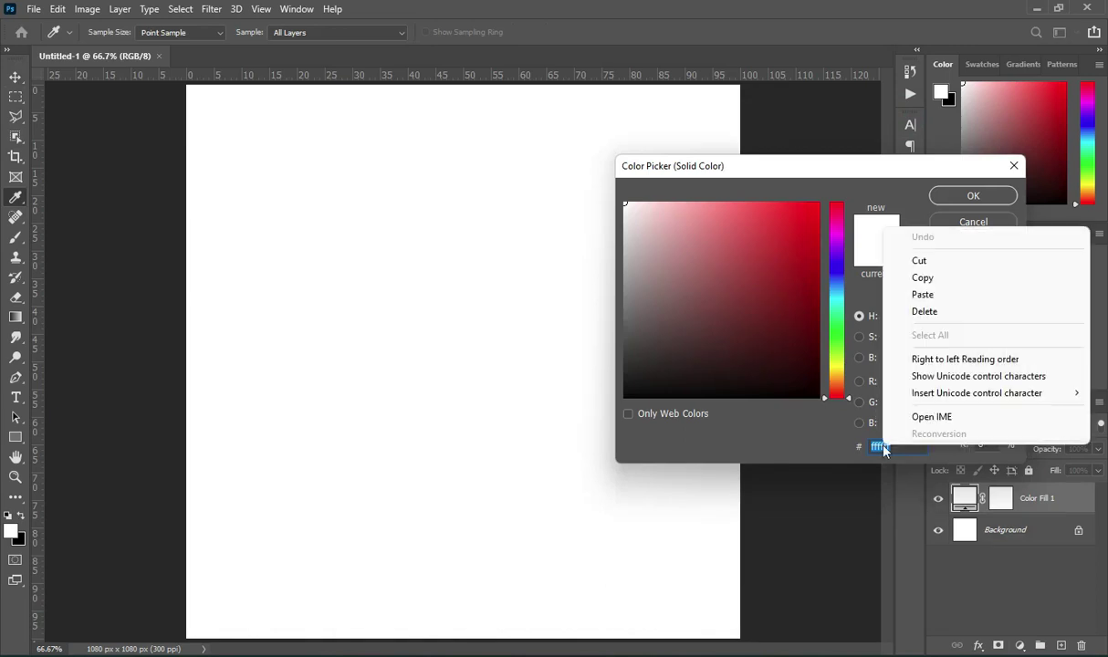
pyautogui.click(921, 294)
pyautogui.click(969, 197)
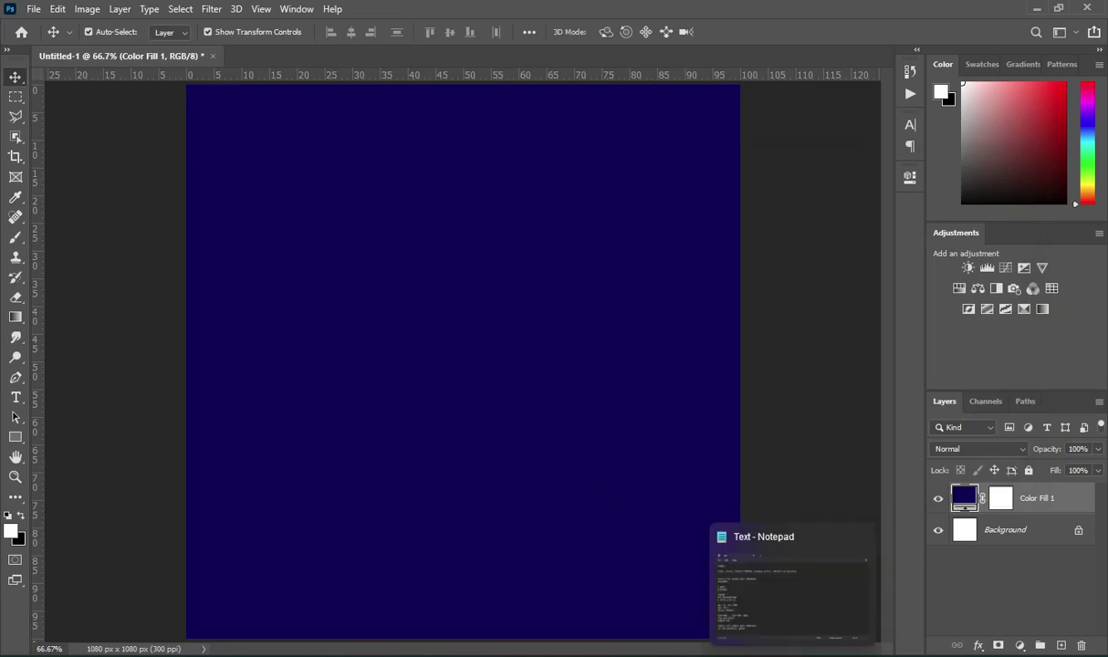
# - Copy the line "CHRIST CITY CHURCH INT'L MINISTRY" from the Notepad file and return to Photoshop
pyautogui.click(790, 653)
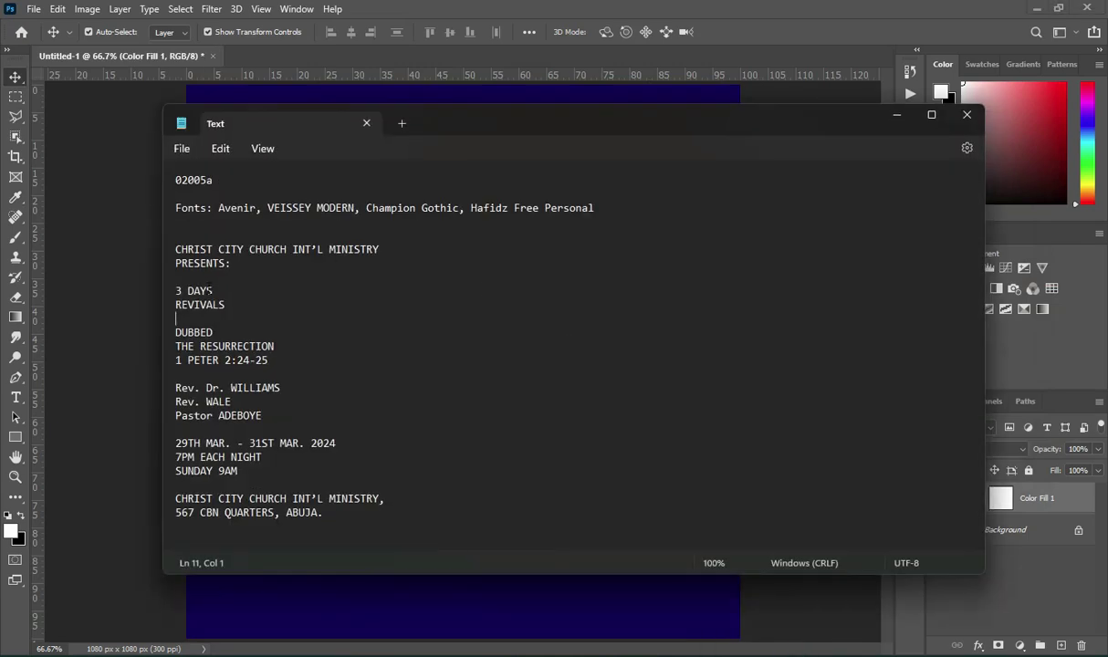
pyautogui.moveTo(176, 247); pyautogui.dragTo(382, 242)
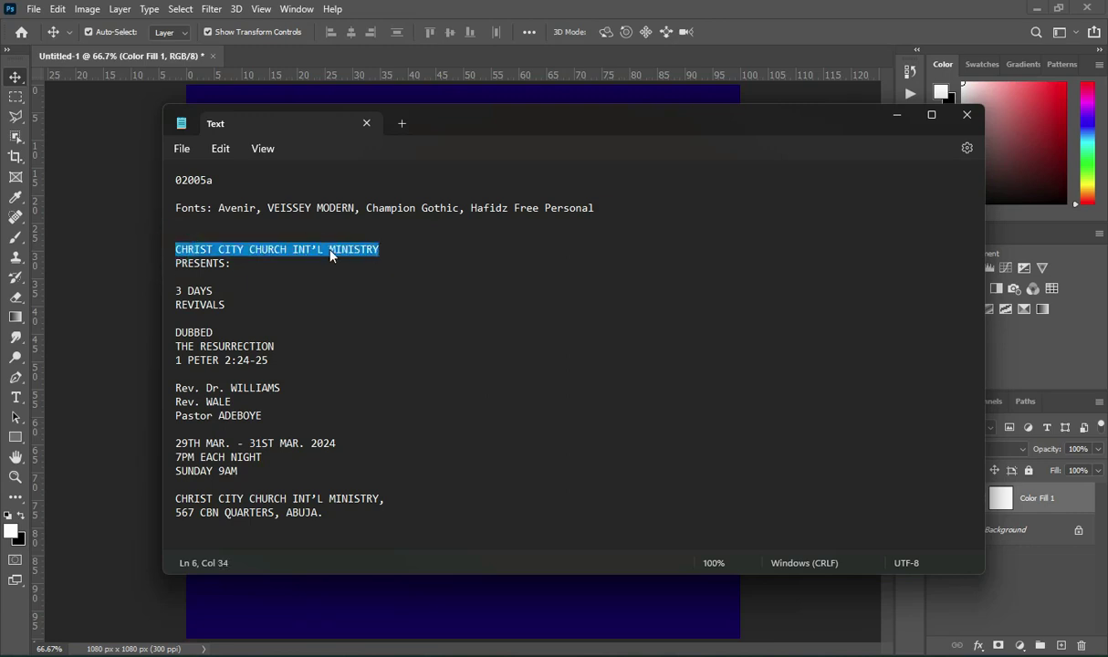
pyautogui.rightClick(275, 253)
pyautogui.click(317, 326)
pyautogui.click(896, 113)
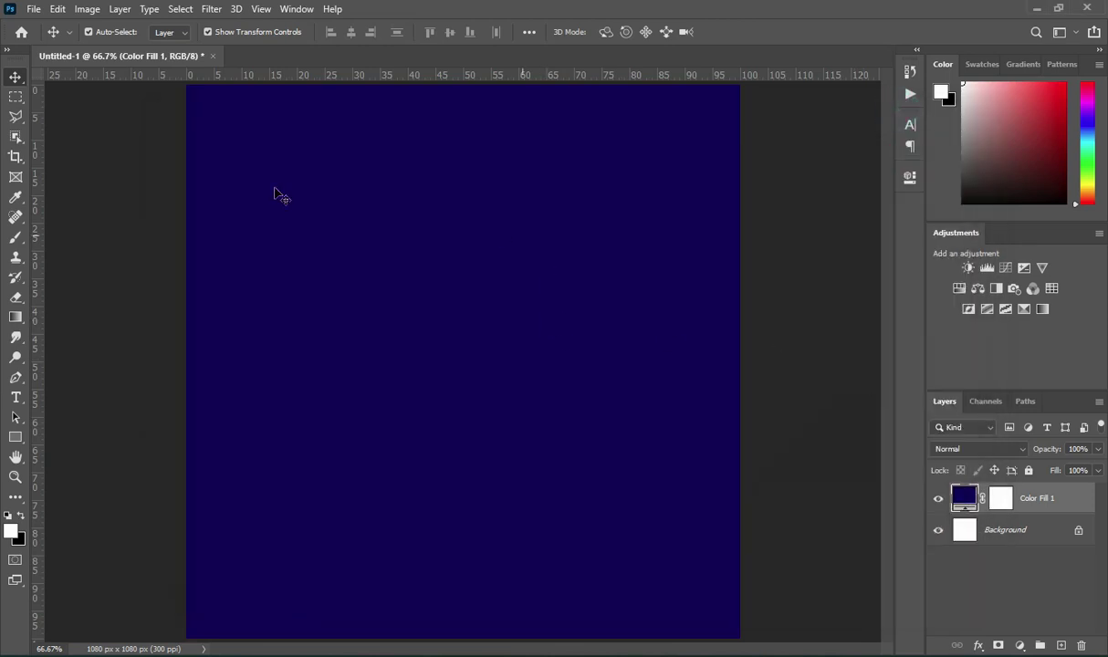
# - Add the copied church name as a text layer near the canvas's upper edge and set its font to Avenir
pyautogui.click(16, 399)
pyautogui.click(309, 122)
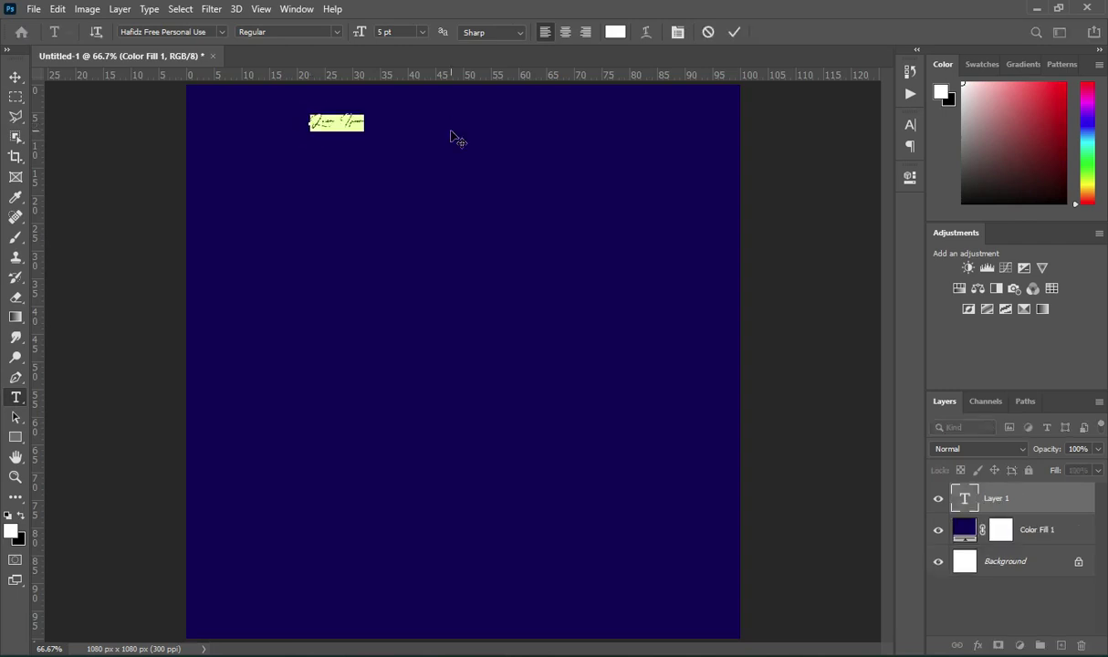
pyautogui.hotkey('ctrl', 'v')
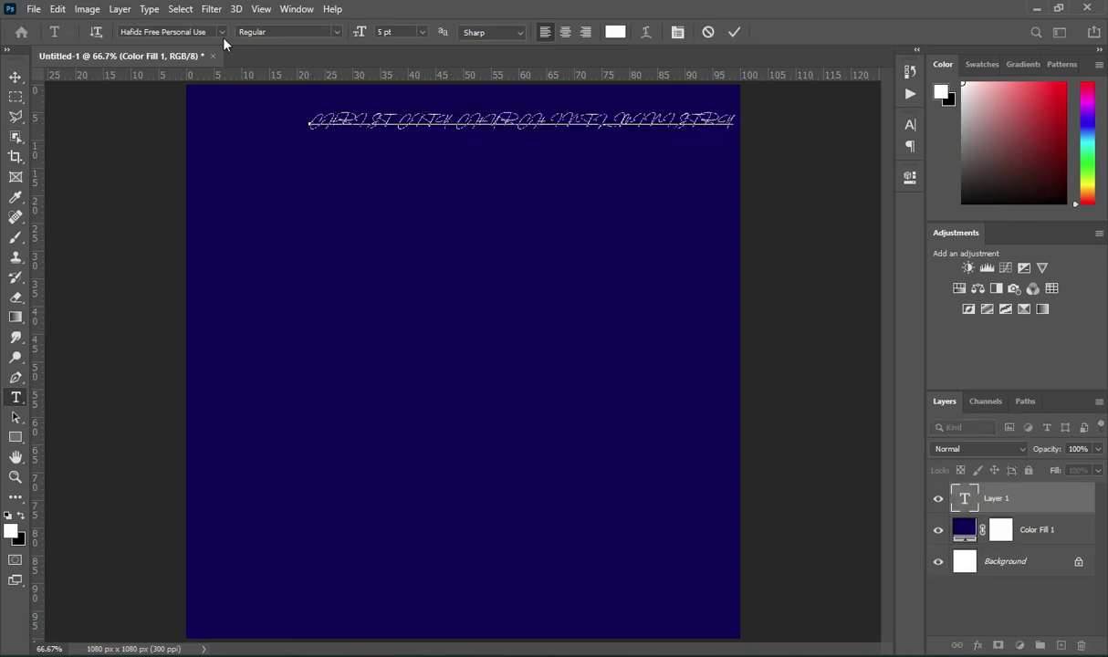
pyautogui.click(223, 32)
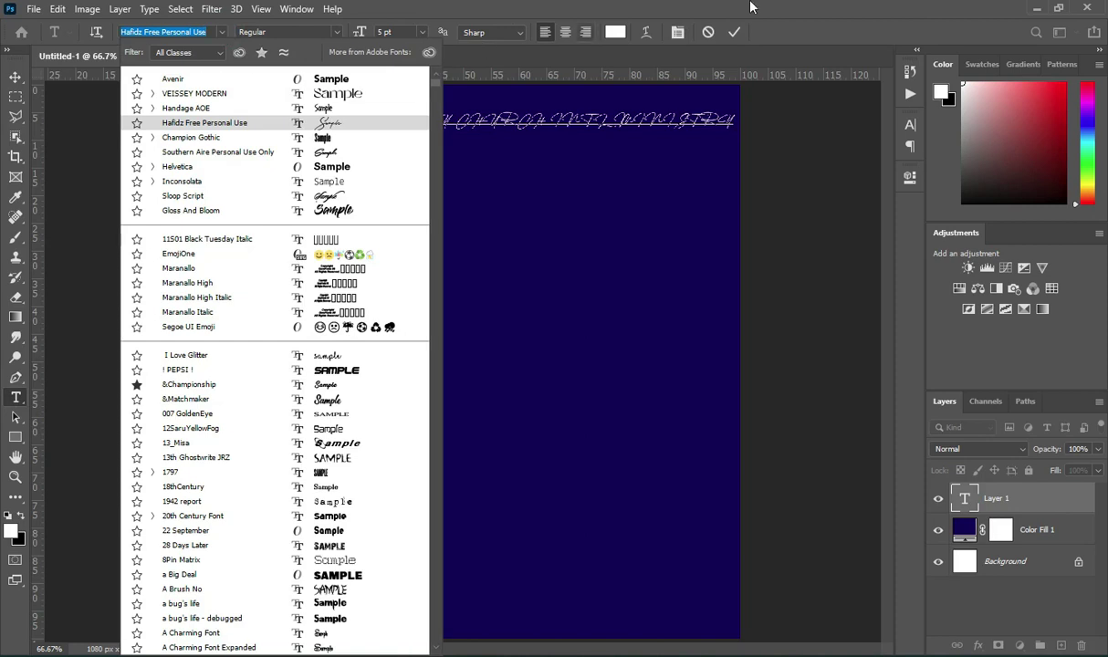
pyautogui.click(736, 34)
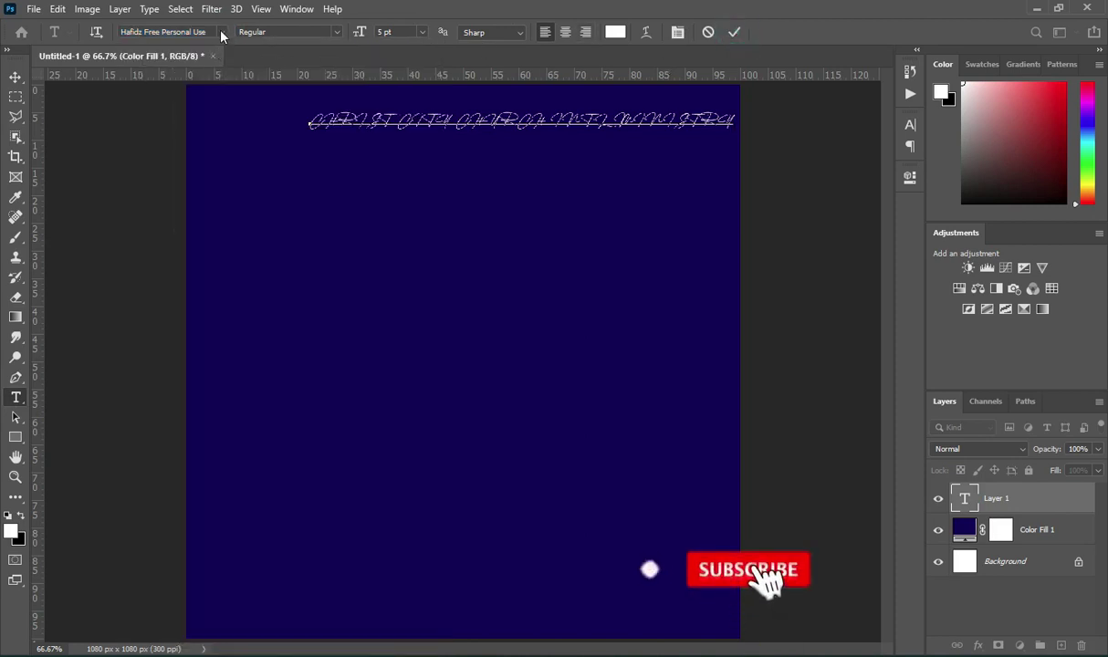
pyautogui.click(734, 32)
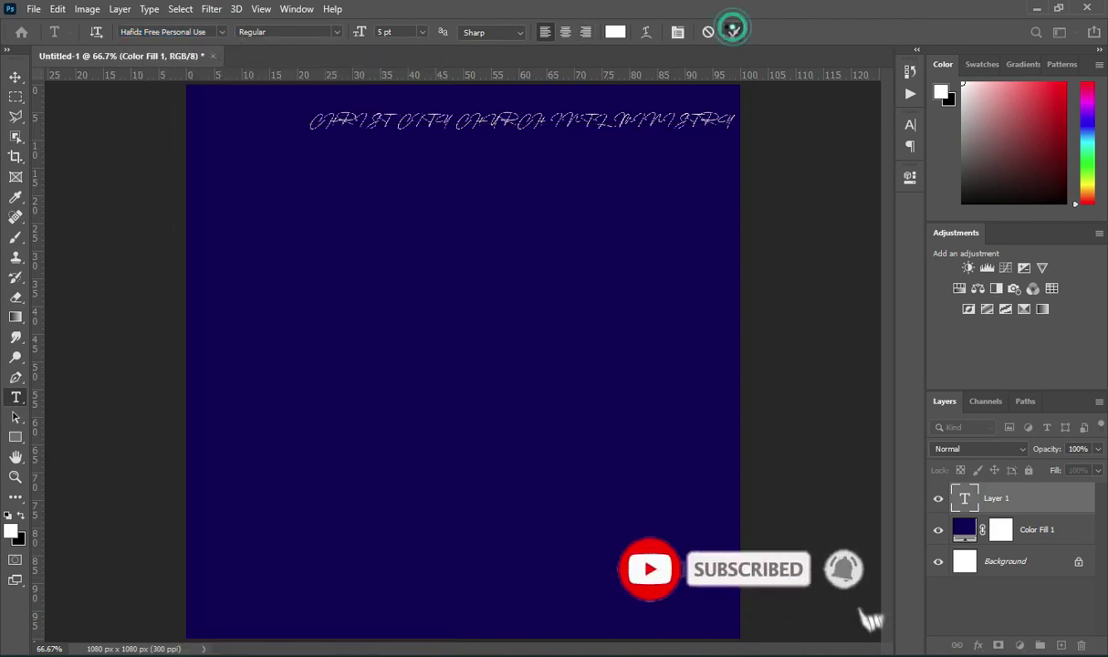
pyautogui.click(221, 34)
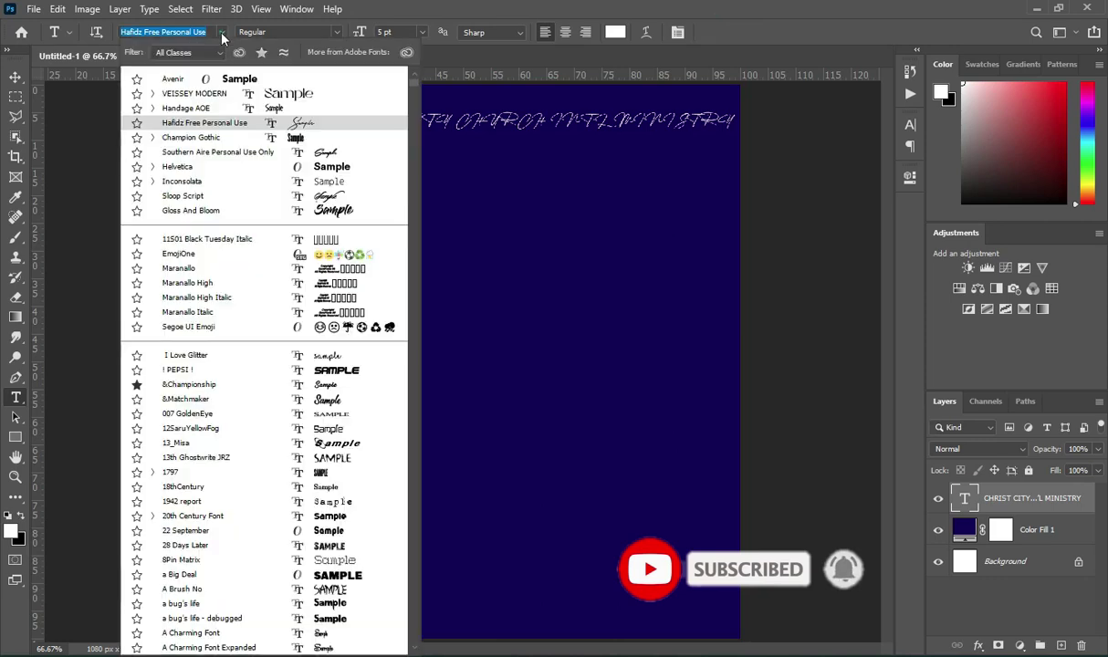
pyautogui.click(189, 80)
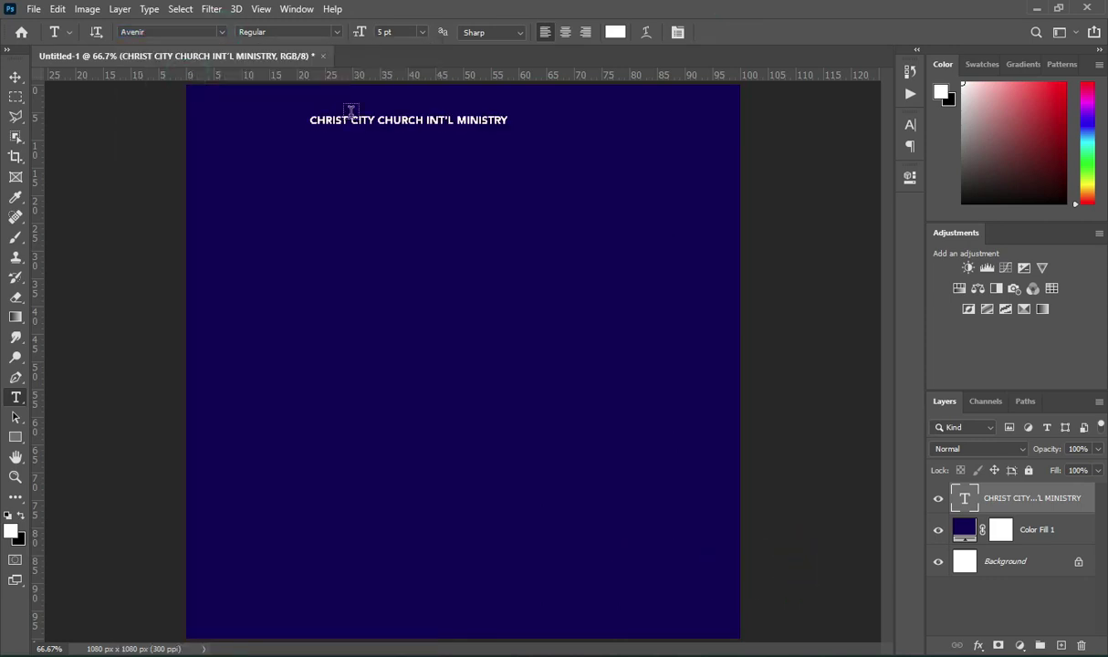
# - Scale the church name text down to about 3.35 pt and centre it horizontally near the canvas's upper edge
pyautogui.click(16, 77)
pyautogui.click(346, 120)
pyautogui.moveTo(310, 120); pyautogui.dragTo(373, 116)
pyautogui.moveTo(460, 117); pyautogui.dragTo(490, 117)
pyautogui.click(761, 31)
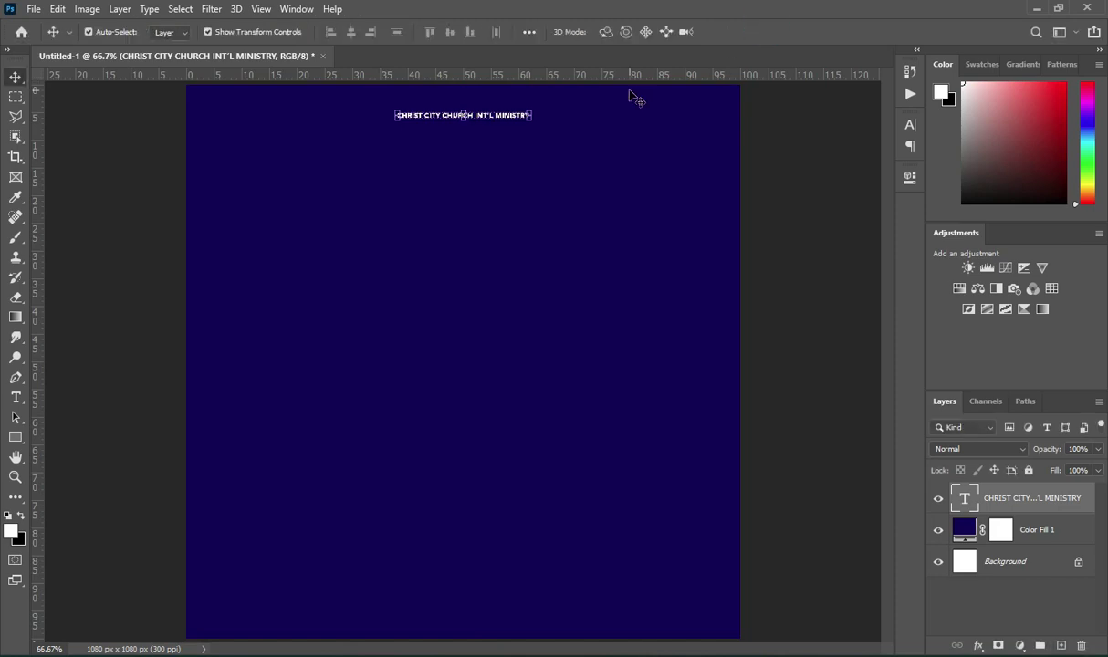
# - Nudge the church name text down by about 20 pixels, keeping it centred horizontally
pyautogui.press('Down')
pyautogui.press('Down')
pyautogui.press('Down')
pyautogui.press('Down')
pyautogui.press('Down')
pyautogui.press('Down')
pyautogui.press('Down')
pyautogui.press('Down')
pyautogui.press('Down')
pyautogui.press('Down')
pyautogui.press('Down')
pyautogui.press('Down')
pyautogui.press('Down')
pyautogui.press('Down')
pyautogui.press('Down')
pyautogui.press('Down')
pyautogui.press('Down')
pyautogui.press('Down')
pyautogui.press('Down')
pyautogui.press('Down')
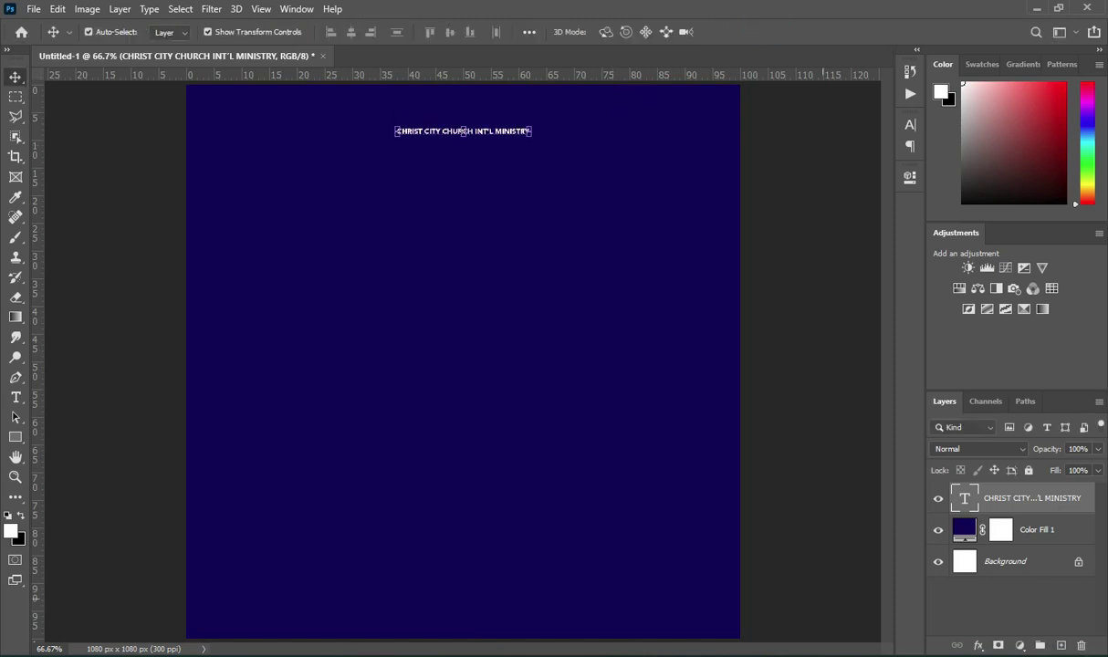
# - Copy the word "PRESENTS:" from the Notepad file and return to Photoshop
pyautogui.hotkey('alt', 'Tab')
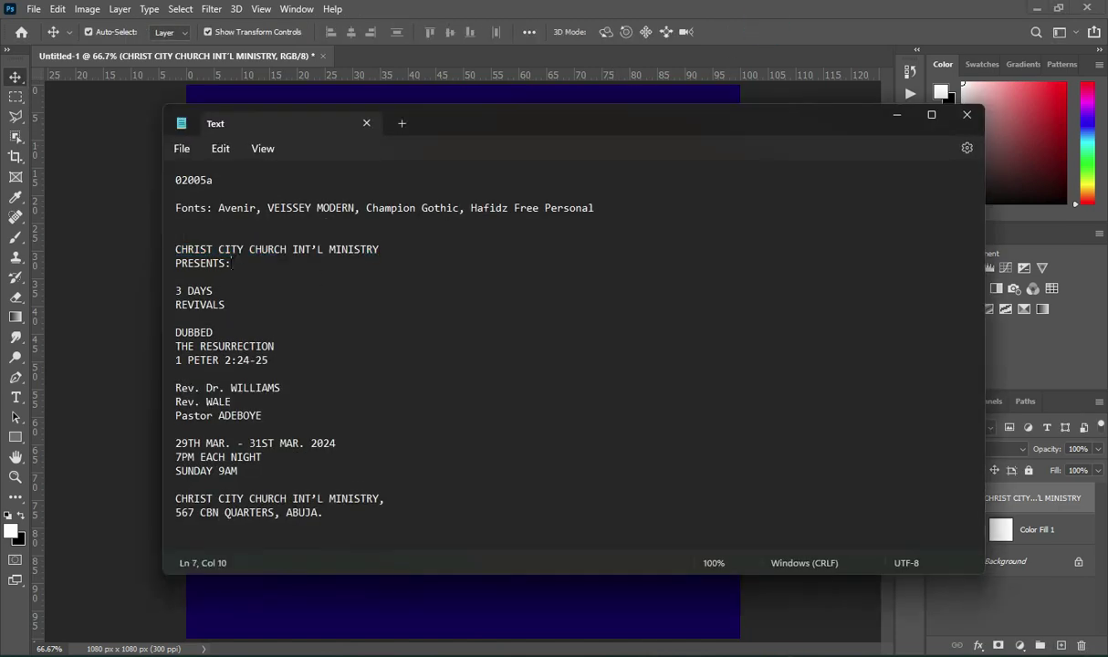
pyautogui.doubleClick(239, 262)
pyautogui.rightClick(219, 259)
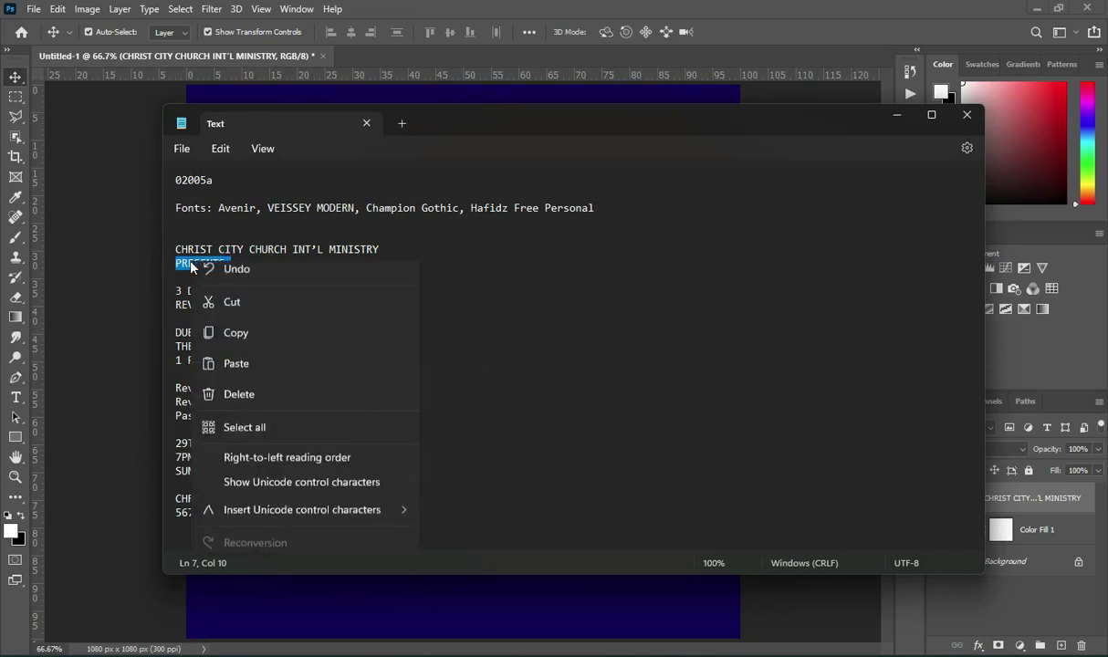
pyautogui.click(239, 343)
pyautogui.click(897, 115)
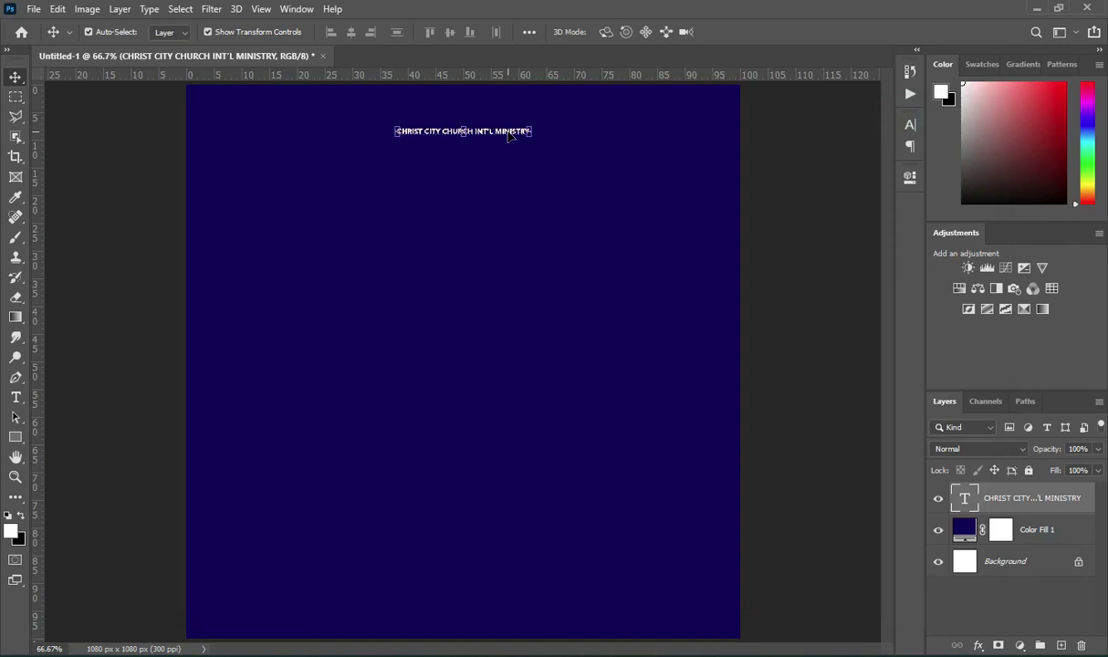
# - Duplicate the church name text a little below the original and replace the copy's wording with "PRESENTS:"
pyautogui.moveTo(1057, 497); pyautogui.dragTo(1060, 645)
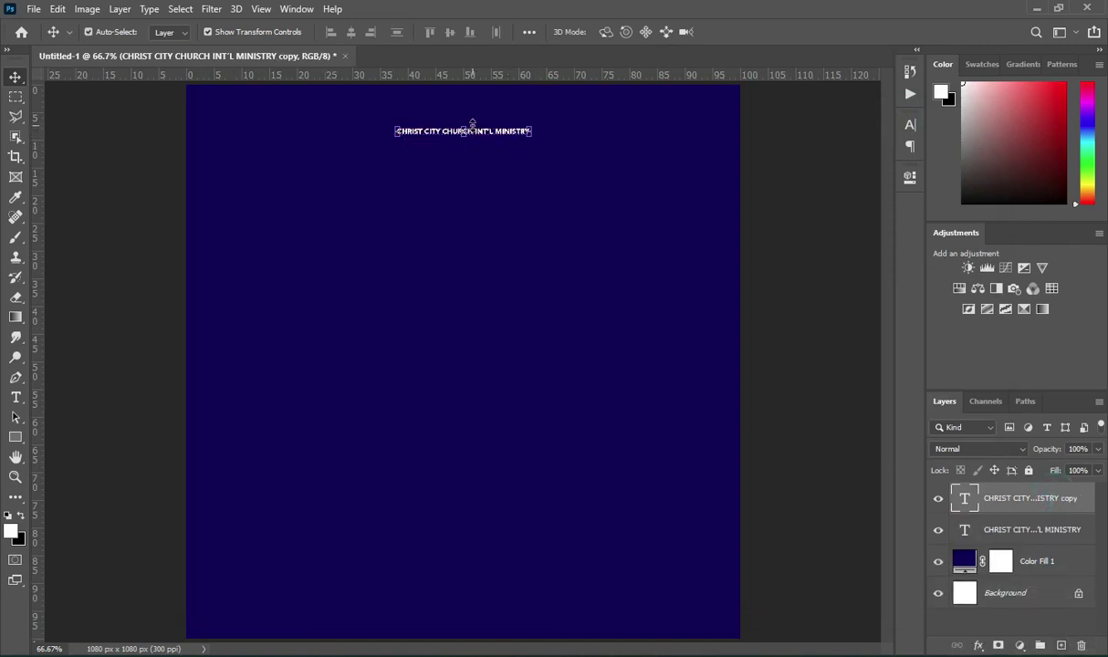
pyautogui.moveTo(477, 135); pyautogui.dragTo(467, 172)
pyautogui.press('t')
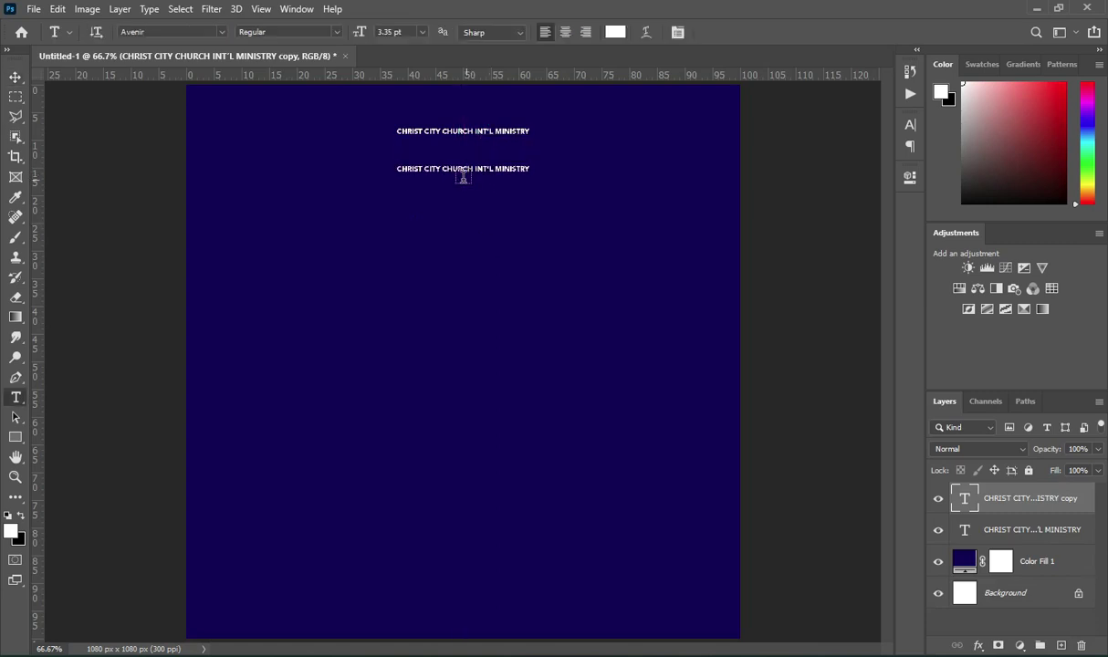
pyautogui.click(457, 167)
pyautogui.hotkey('ctrl', 'a')
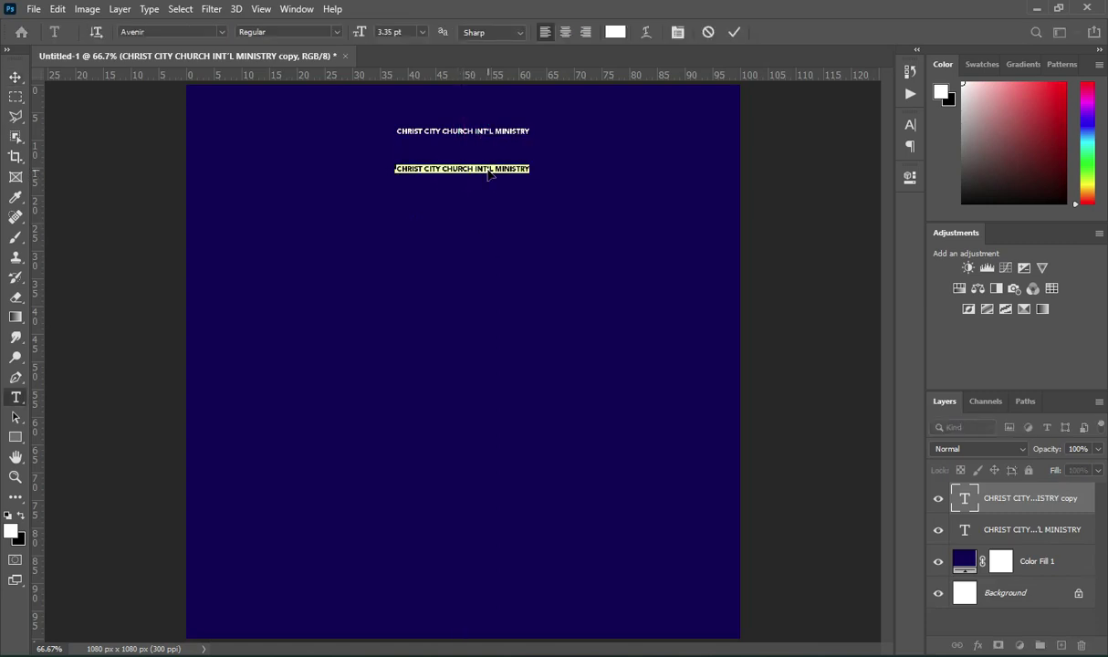
pyautogui.write('PRESENTS:')
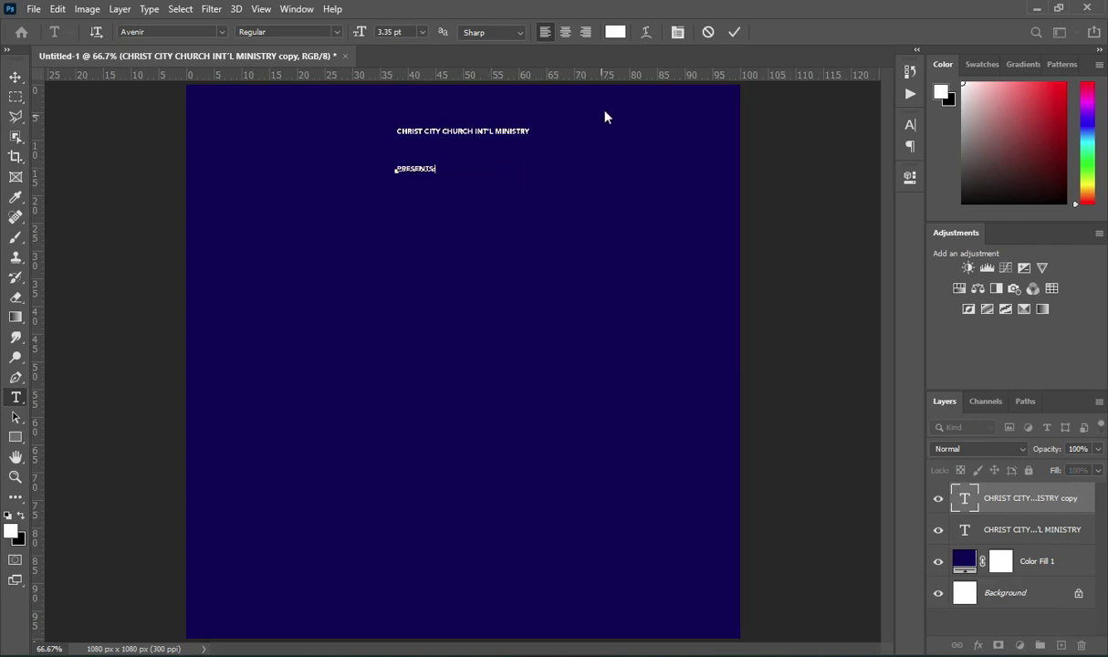
pyautogui.click(734, 32)
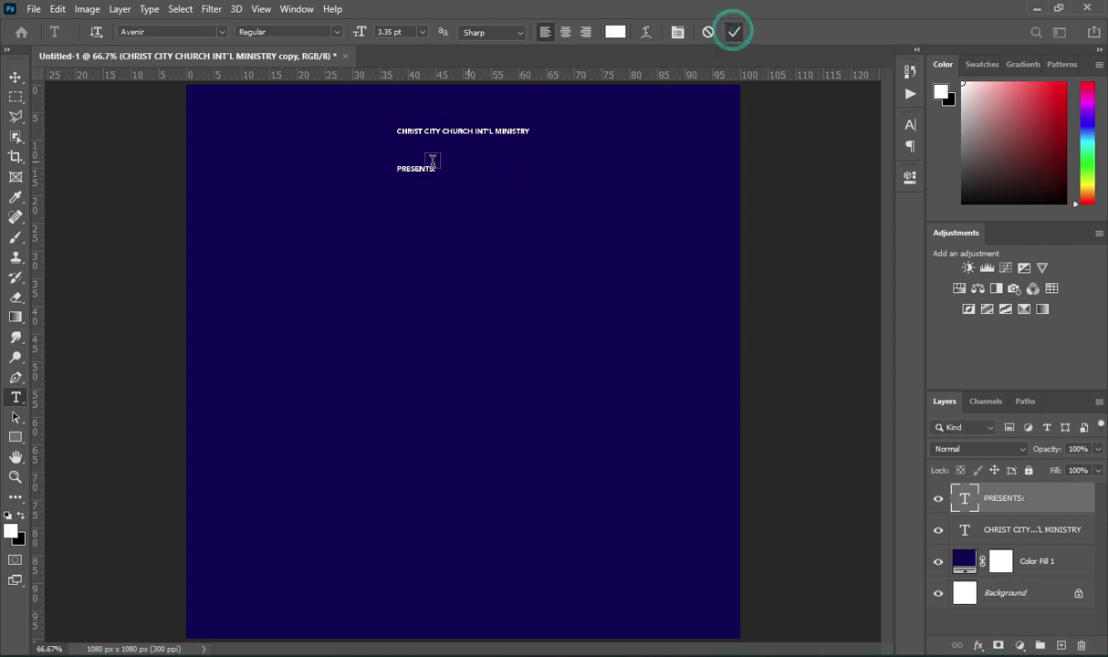
# - Enlarge the "PRESENTS:" text to about 134.25% and centre it horizontally beneath the church name
pyautogui.click(14, 79)
pyautogui.moveTo(441, 173); pyautogui.dragTo(474, 174)
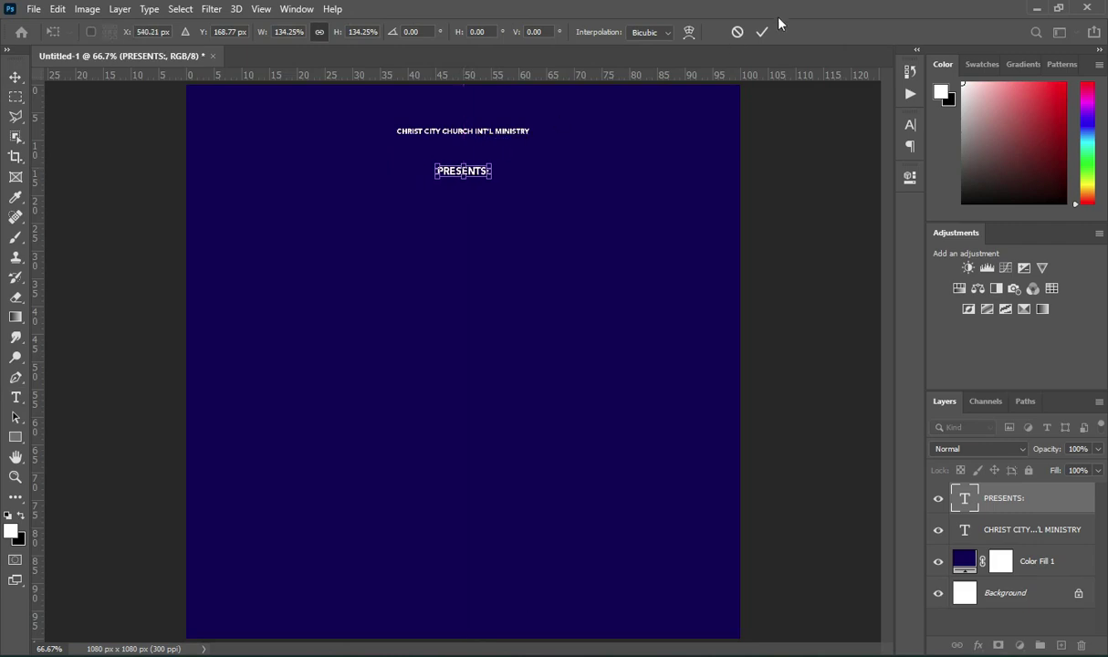
pyautogui.click(763, 32)
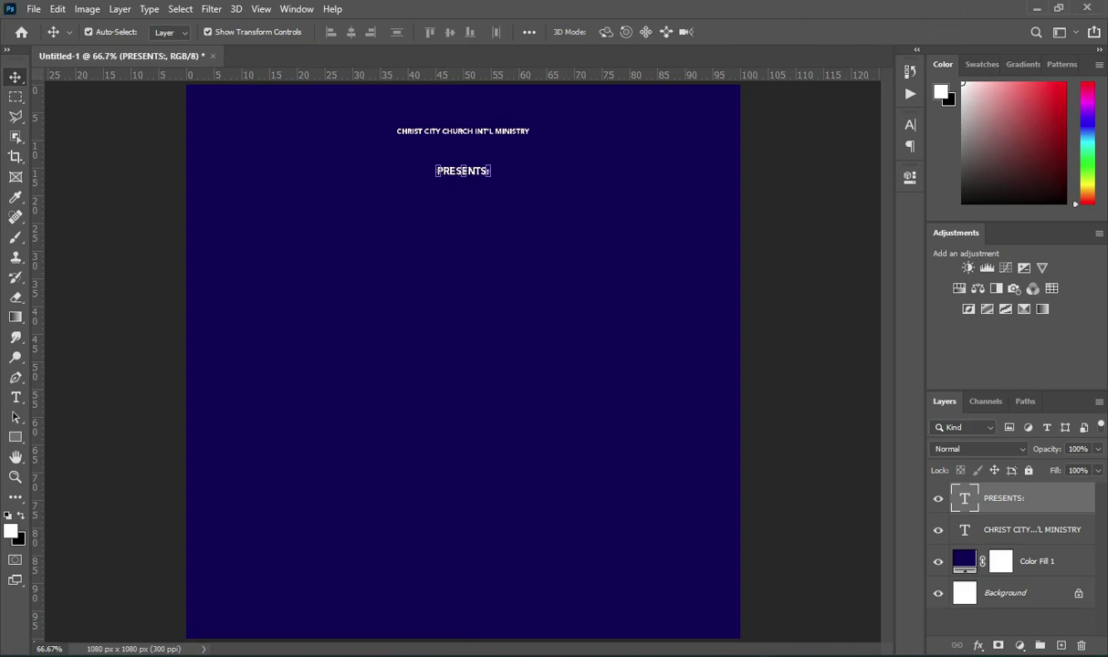
# - Copy the words "3 DAYS REVIVAL", without the final S, from the Notepad file and return to Photoshop
pyautogui.hotkey('alt', 'Tab')
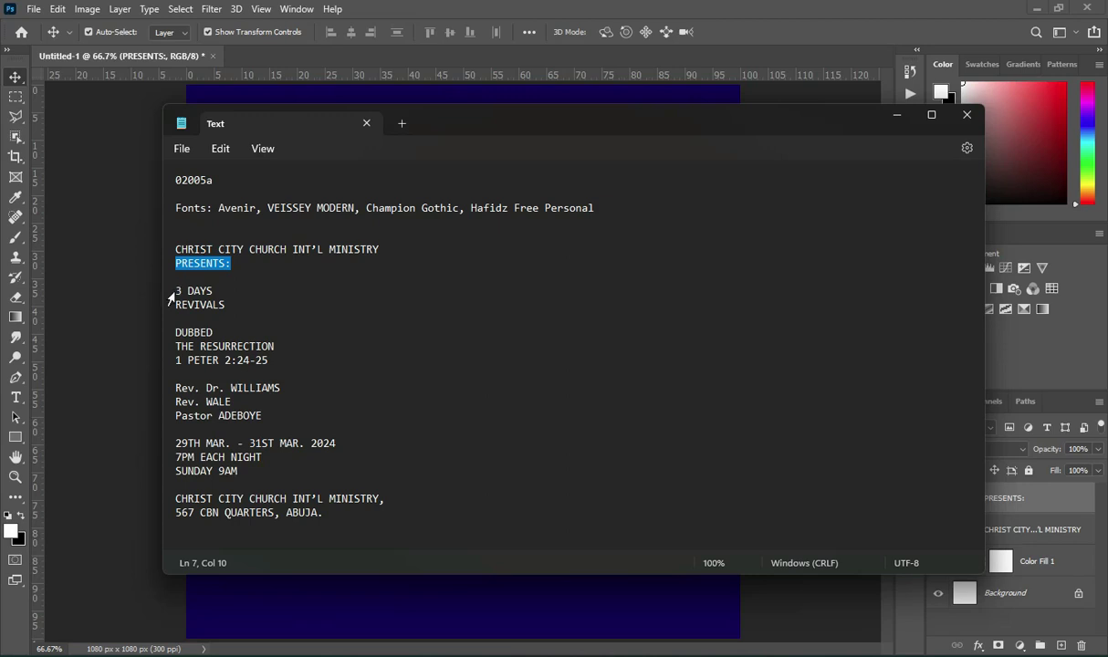
pyautogui.moveTo(175, 290); pyautogui.dragTo(223, 305)
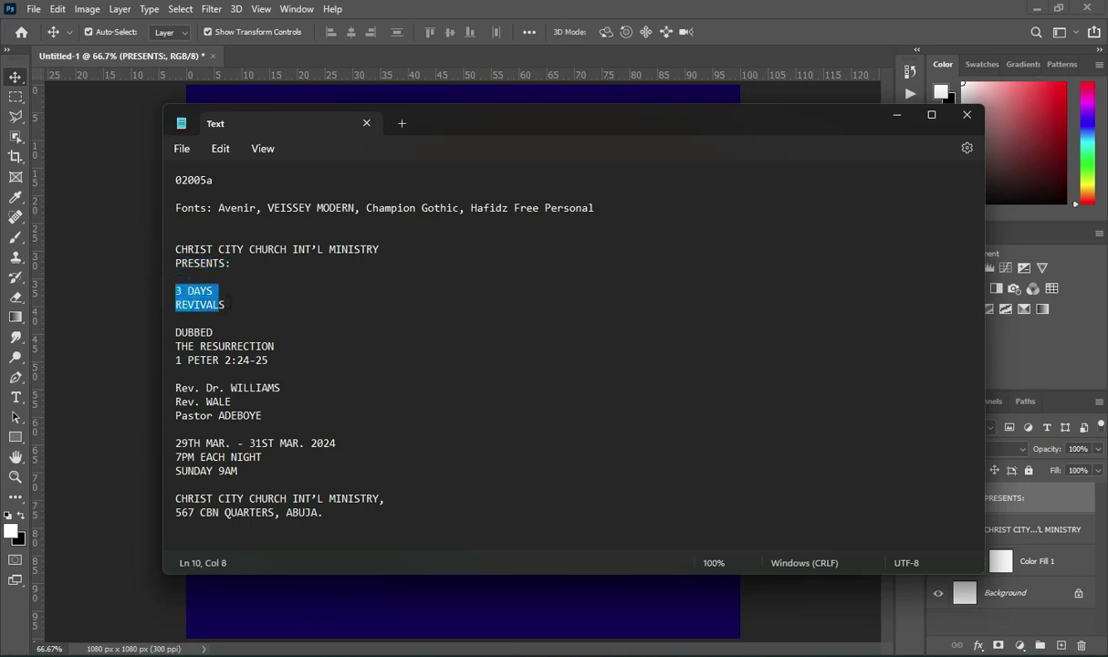
pyautogui.hotkey('alt', 'Tab')
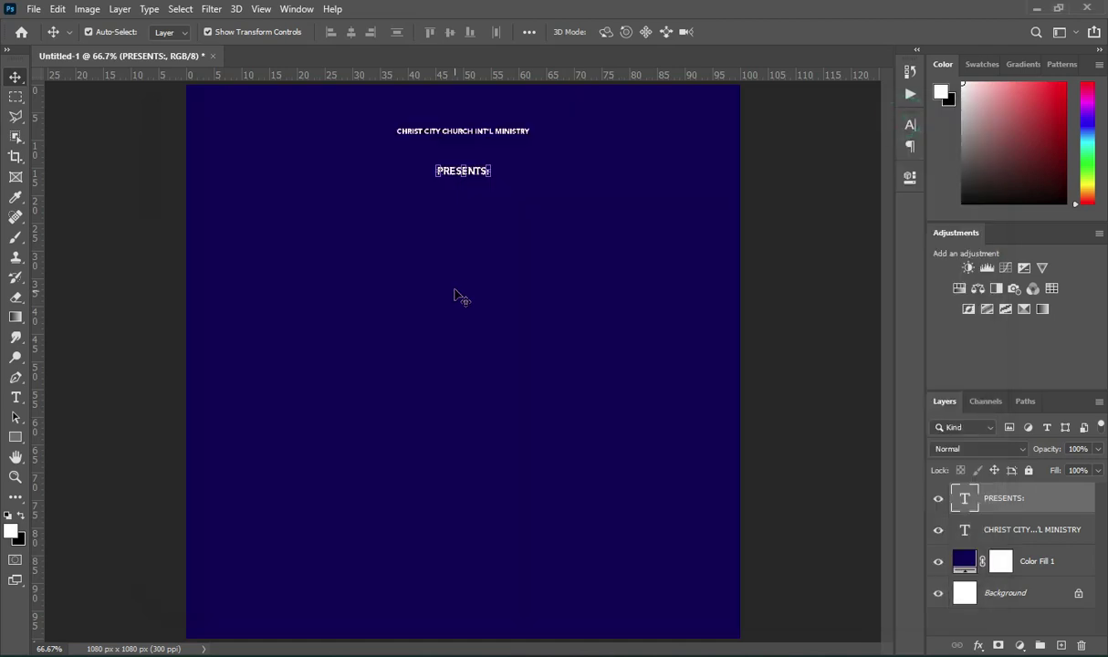
# - Add a new text layer reading "3 DAYS REVIVAL" on two lines below "PRESENTS:" and centre-align its lines
pyautogui.click(15, 397)
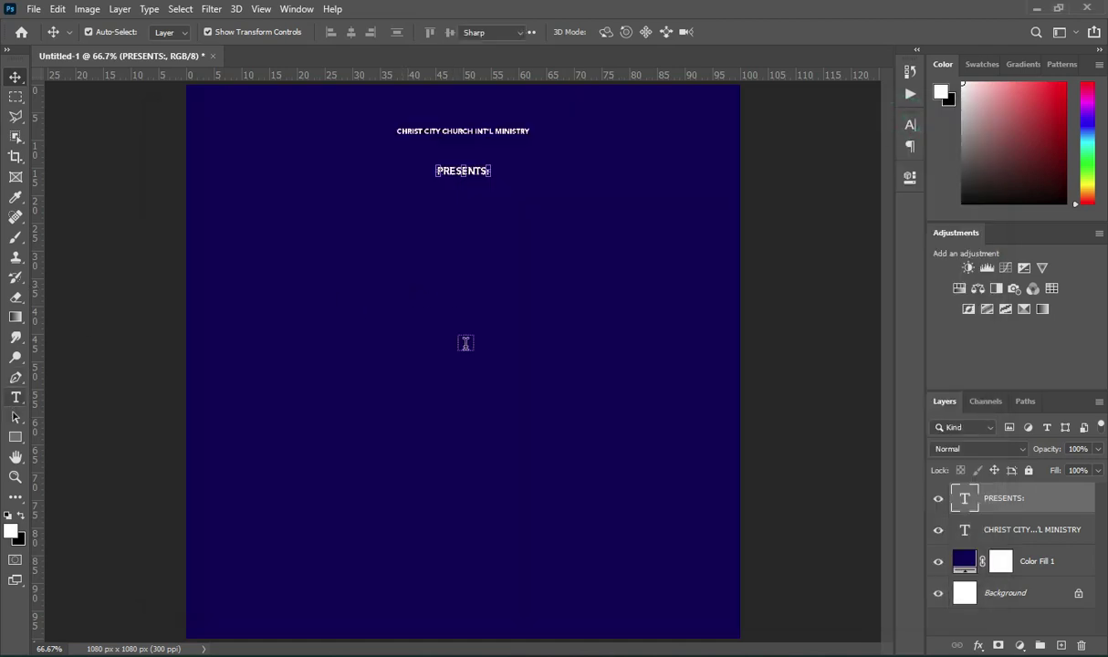
pyautogui.click(411, 246)
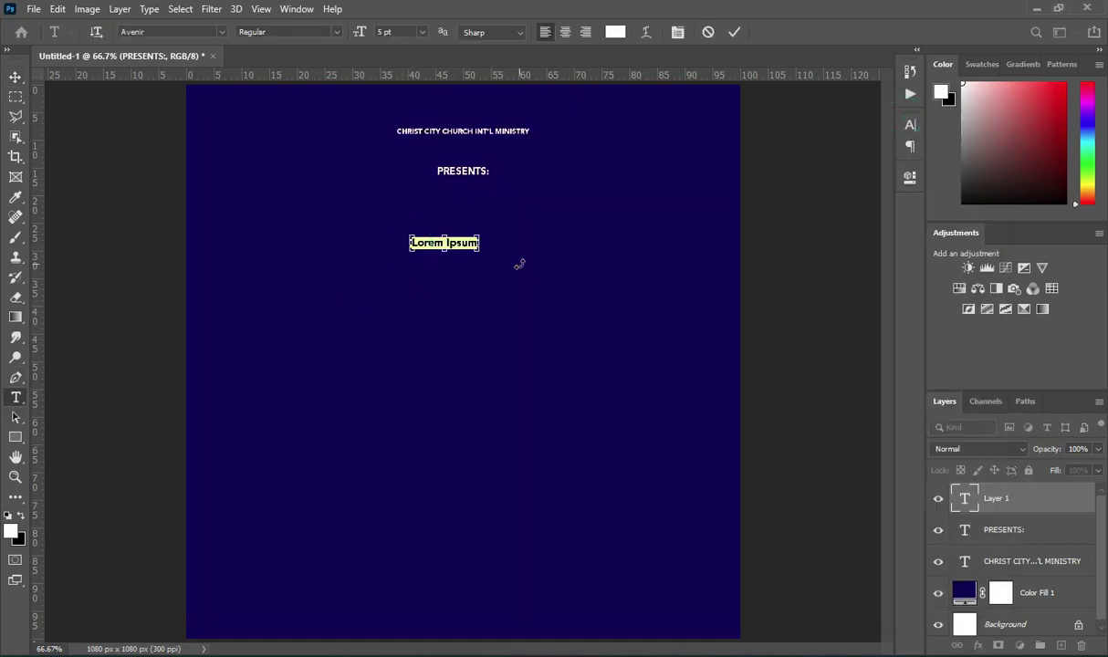
pyautogui.hotkey('ctrl', 'v')
pyautogui.click(736, 33)
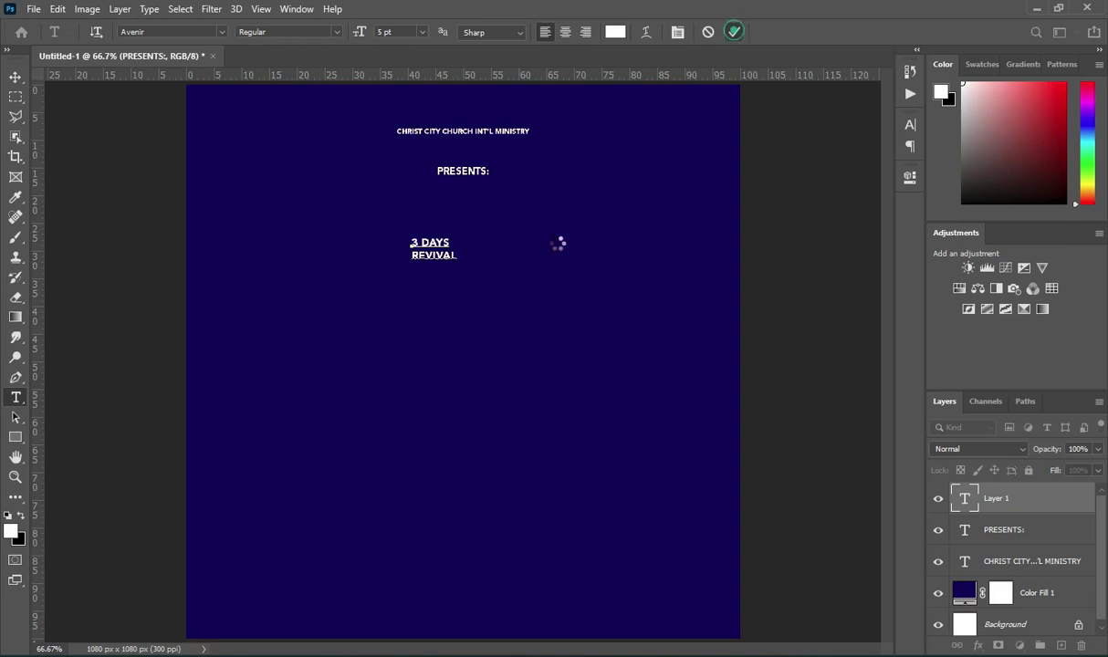
pyautogui.click(564, 33)
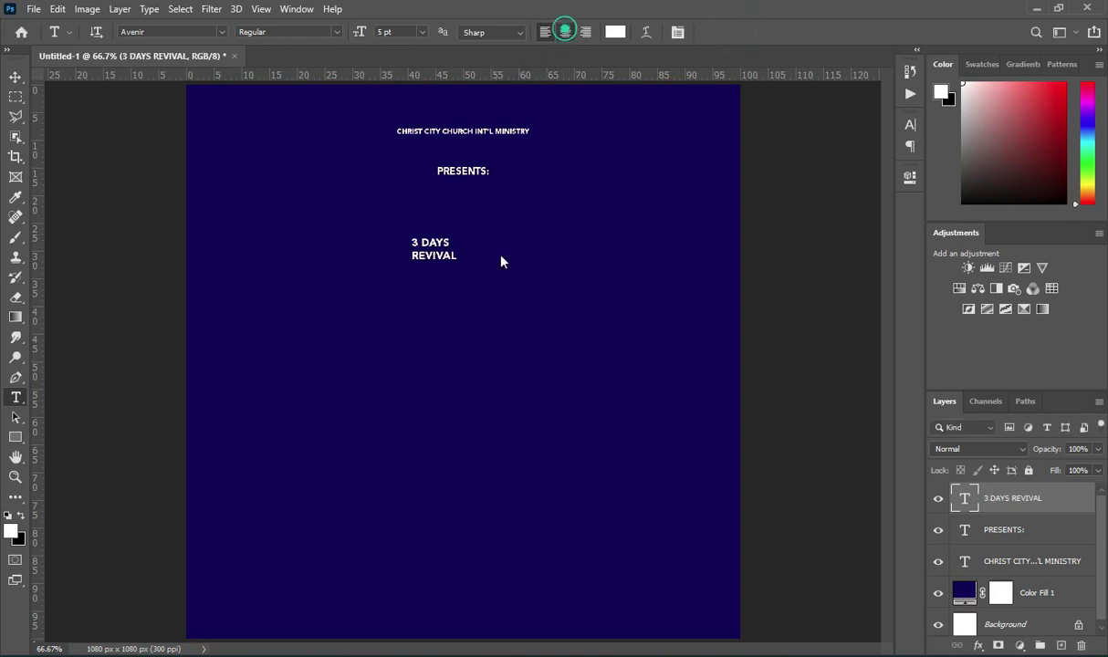
# - Enlarge the "3 DAYS REVIVAL" text to about 442.11% and centre it horizontally just beneath "PRESENTS:"
pyautogui.click(16, 79)
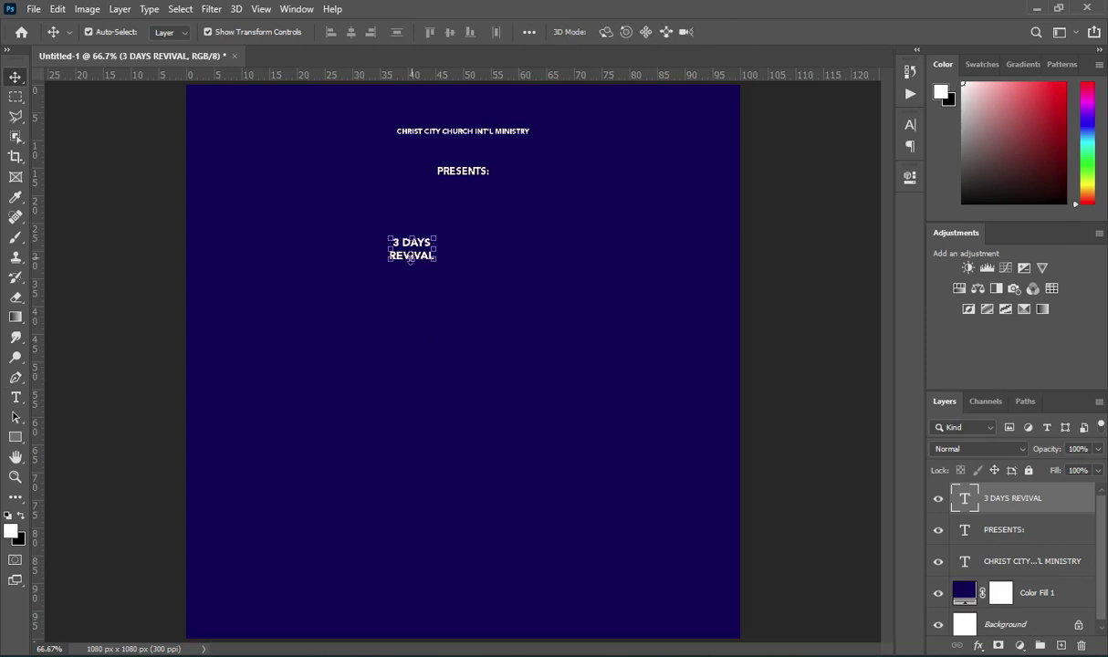
pyautogui.moveTo(413, 259); pyautogui.dragTo(424, 402)
pyautogui.moveTo(438, 285); pyautogui.dragTo(489, 234)
pyautogui.moveTo(475, 354); pyautogui.dragTo(473, 296)
pyautogui.click(763, 32)
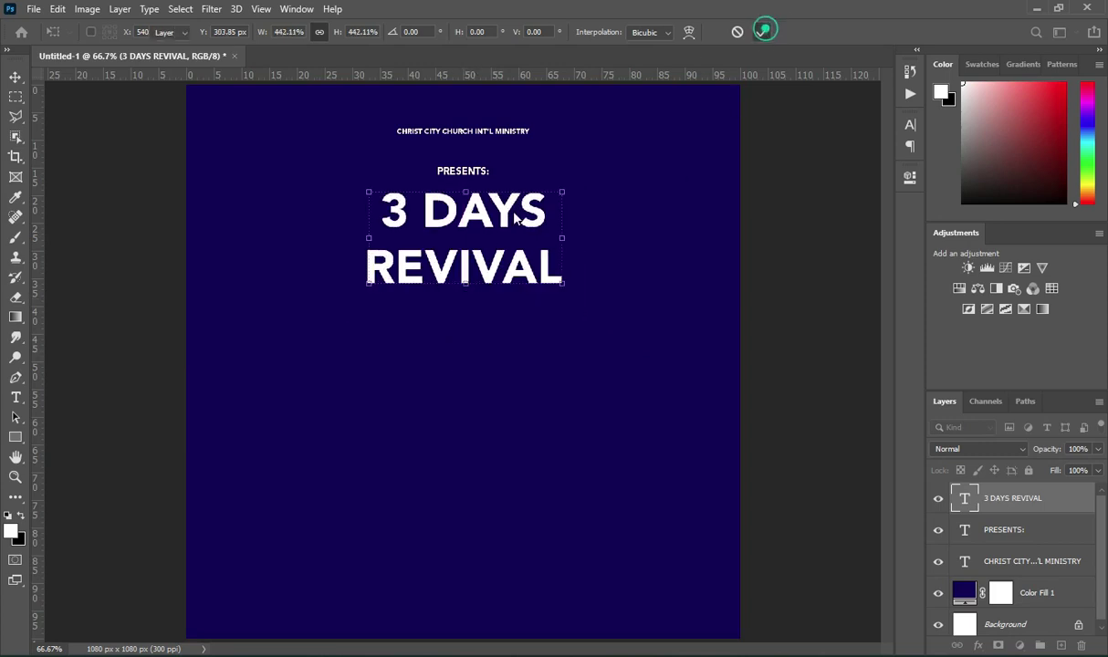
# - Tighten the leading of the "3 DAYS REVIVAL" text to 19 pt
pyautogui.click(908, 125)
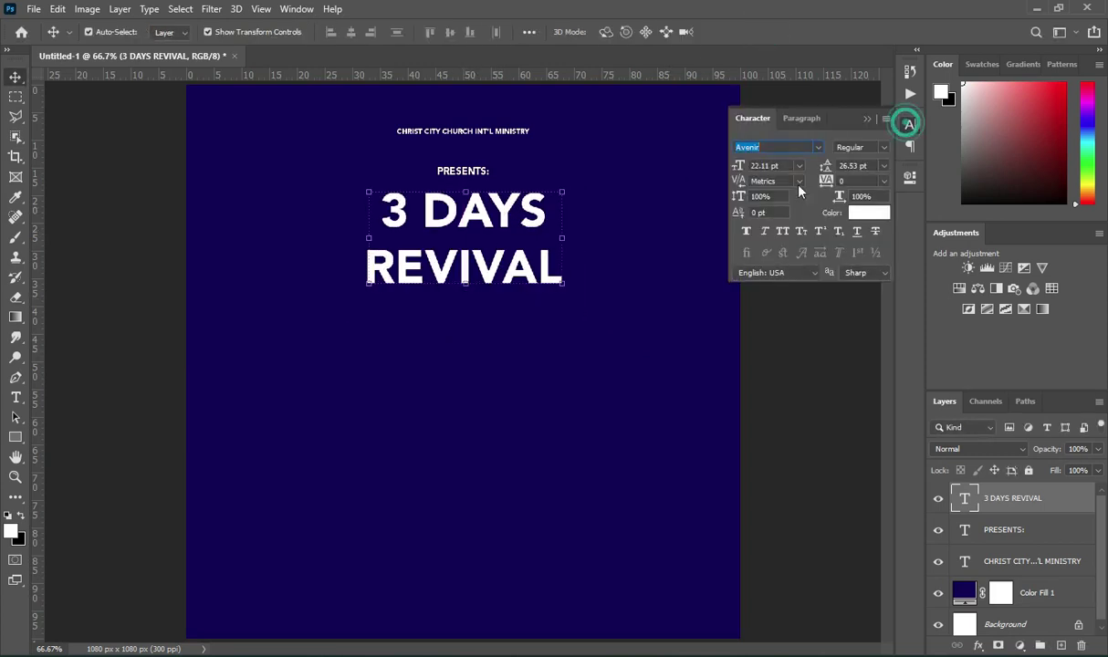
pyautogui.moveTo(823, 169); pyautogui.dragTo(815, 165)
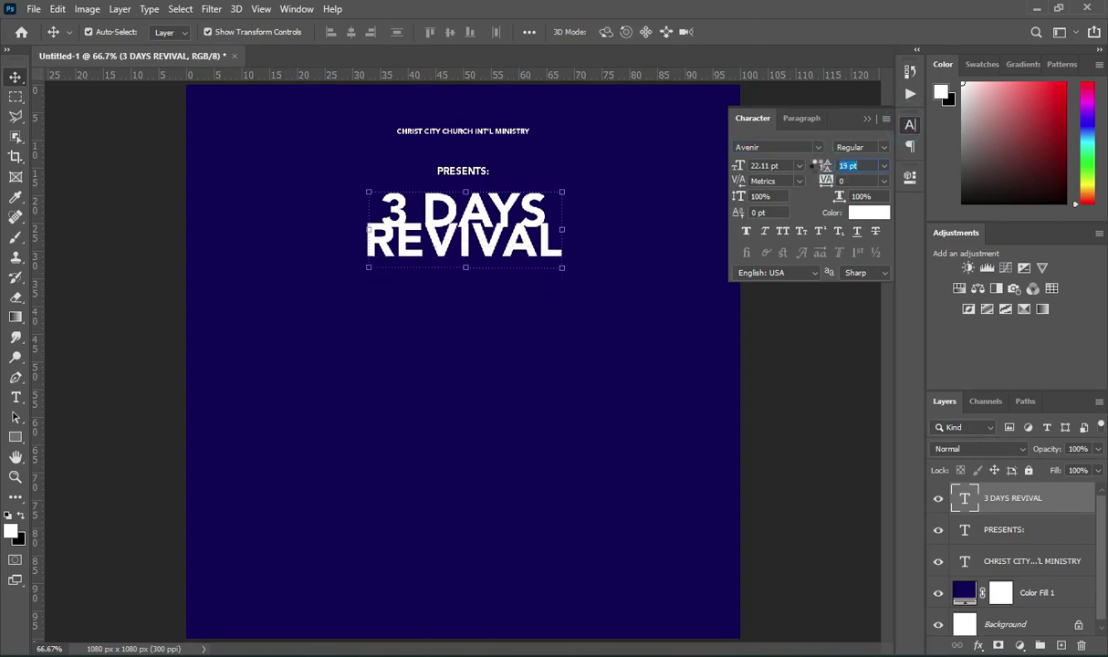
pyautogui.click(868, 118)
# - Copy the font name "VEISSEY MODERN" from the font list in the Notepad file and return to Photoshop
pyautogui.hotkey('alt', 'Tab')
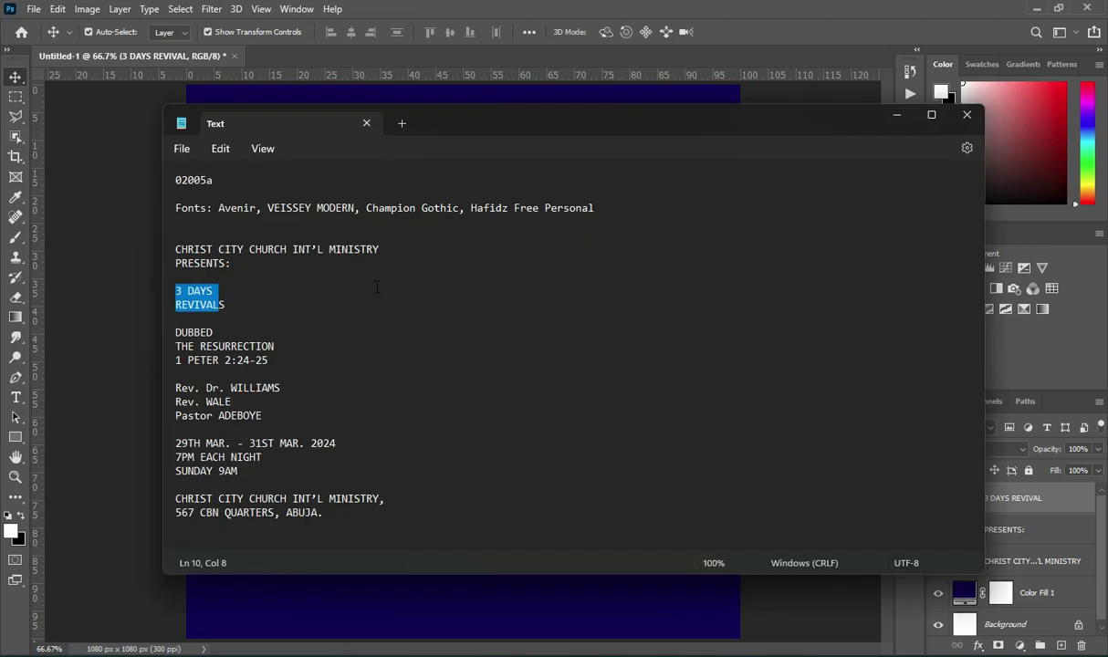
pyautogui.moveTo(268, 208); pyautogui.dragTo(355, 208)
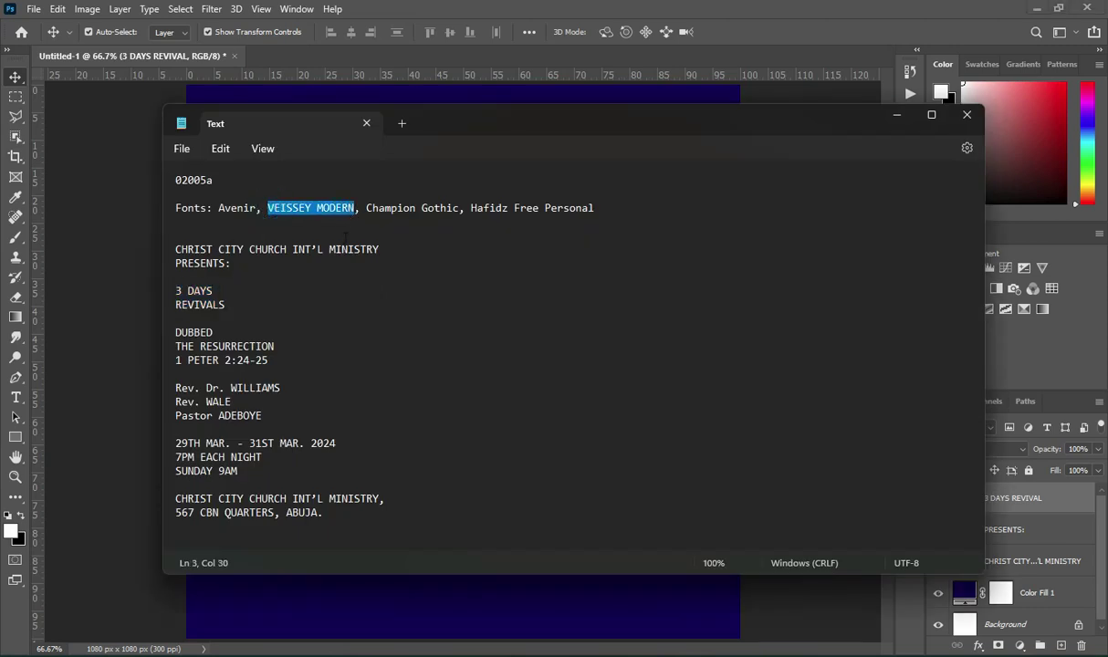
pyautogui.rightClick(345, 209)
pyautogui.click(381, 285)
pyautogui.click(895, 117)
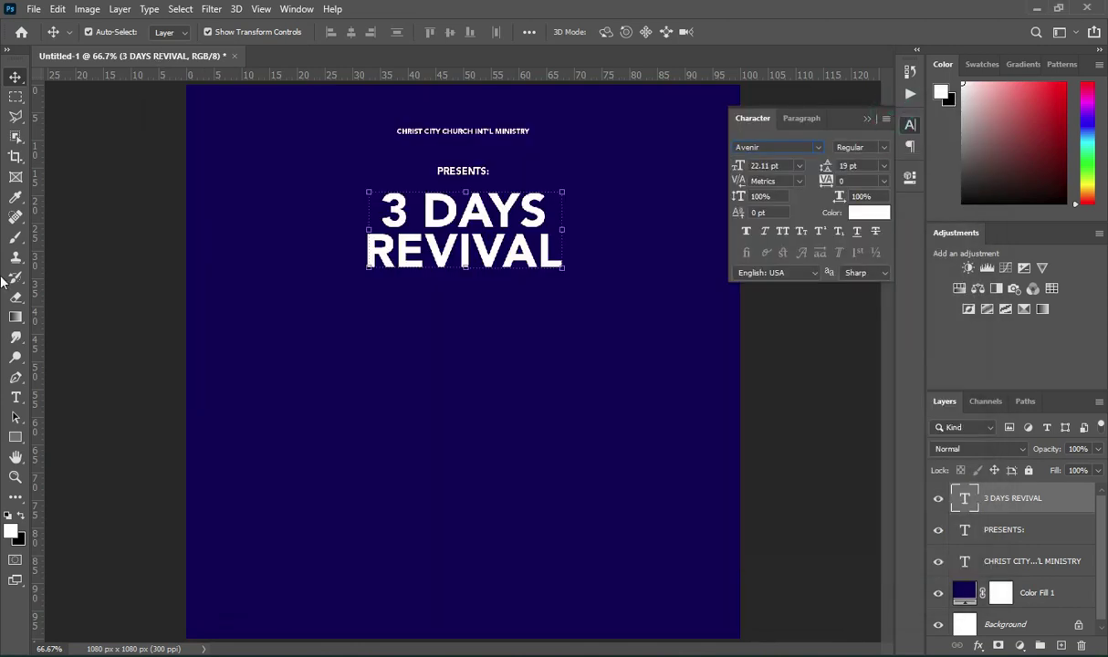
# - Change the font of the "3 DAYS REVIVAL" text to VEISSEY MODERN
pyautogui.click(15, 397)
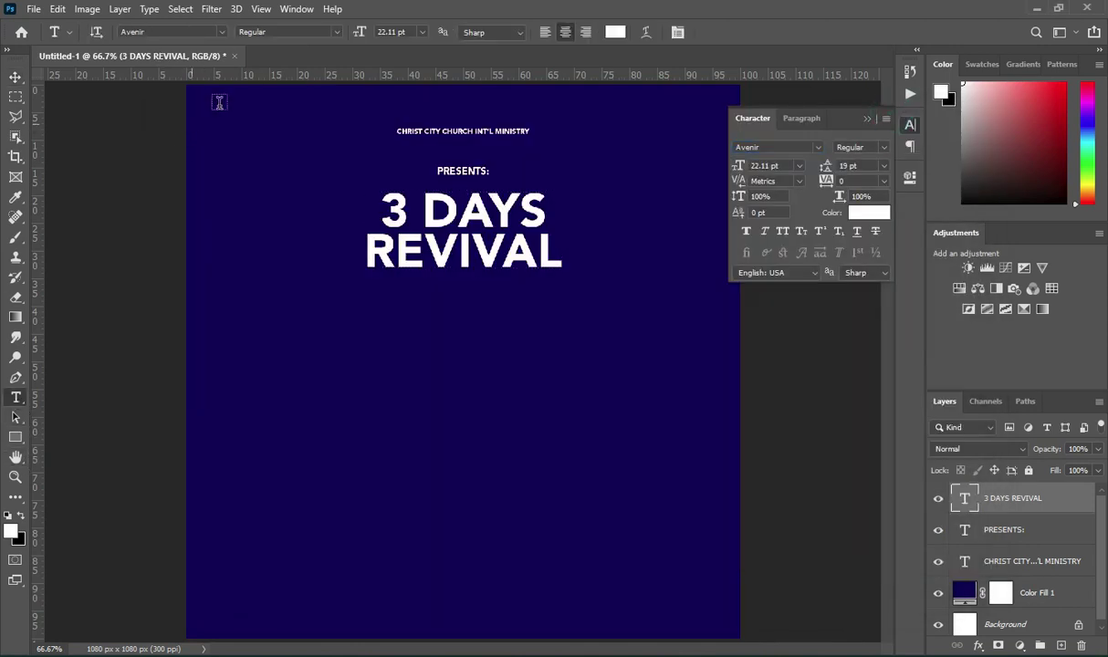
pyautogui.click(221, 32)
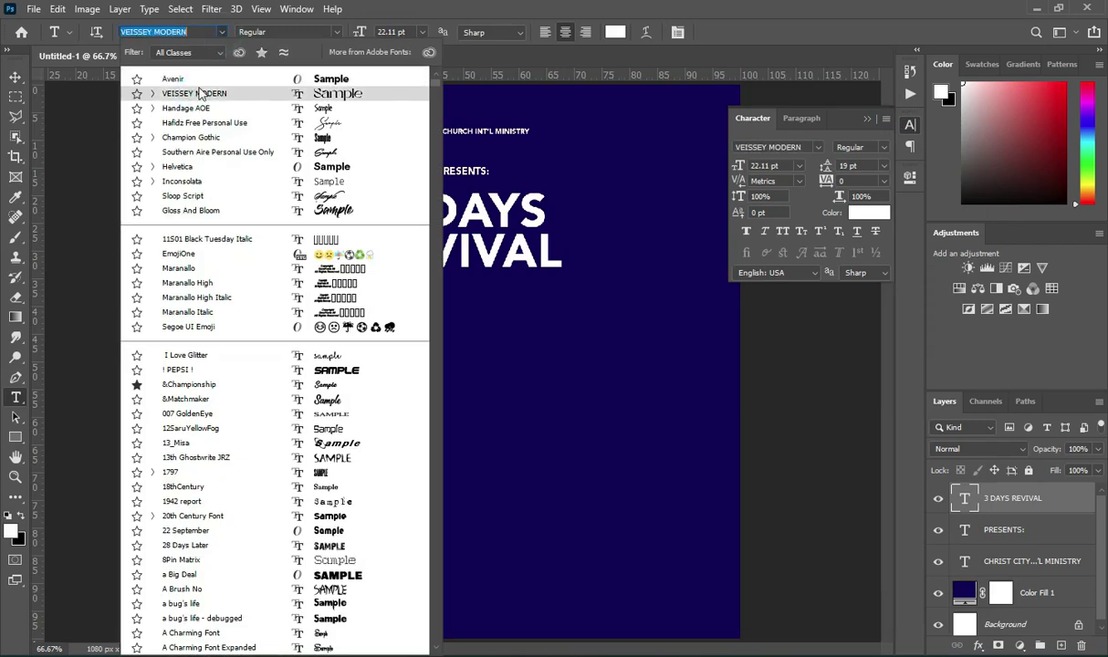
pyautogui.click(197, 93)
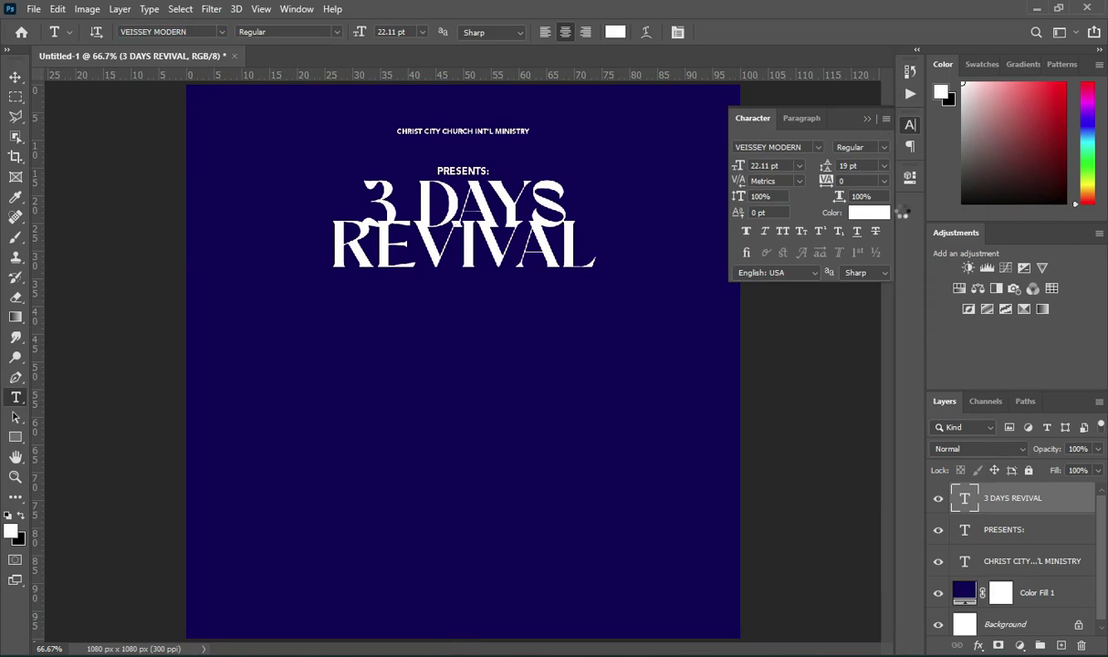
# - Increase the leading of the "3 DAYS REVIVAL" text to 25 pt so its two lines are separated
pyautogui.moveTo(825, 170); pyautogui.dragTo(829, 165)
pyautogui.click(16, 77)
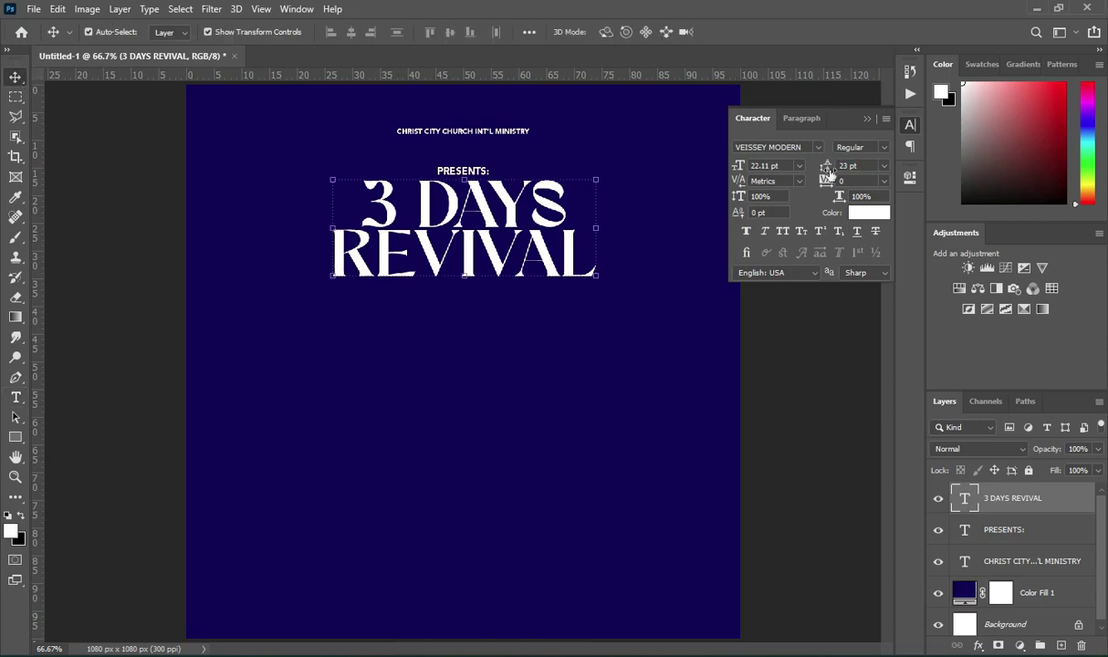
pyautogui.moveTo(828, 172)
pyautogui.mouseDown()
pyautogui.moveTo(837, 164)
pyautogui.moveTo(783, 155)
pyautogui.moveTo(824, 166)
pyautogui.mouseUp()
# - Scale the "3 DAYS REVIVAL" text down proportionally and place it centred a little below "PRESENTS:"
pyautogui.click(410, 268)
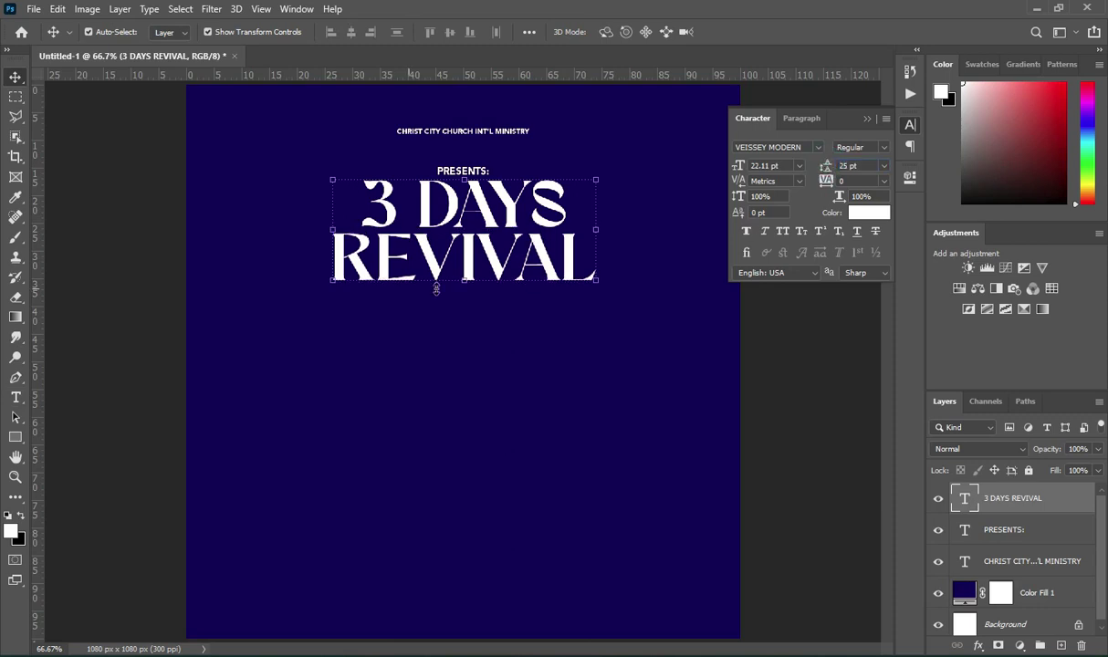
pyautogui.click(465, 279)
pyautogui.moveTo(464, 298); pyautogui.dragTo(477, 256)
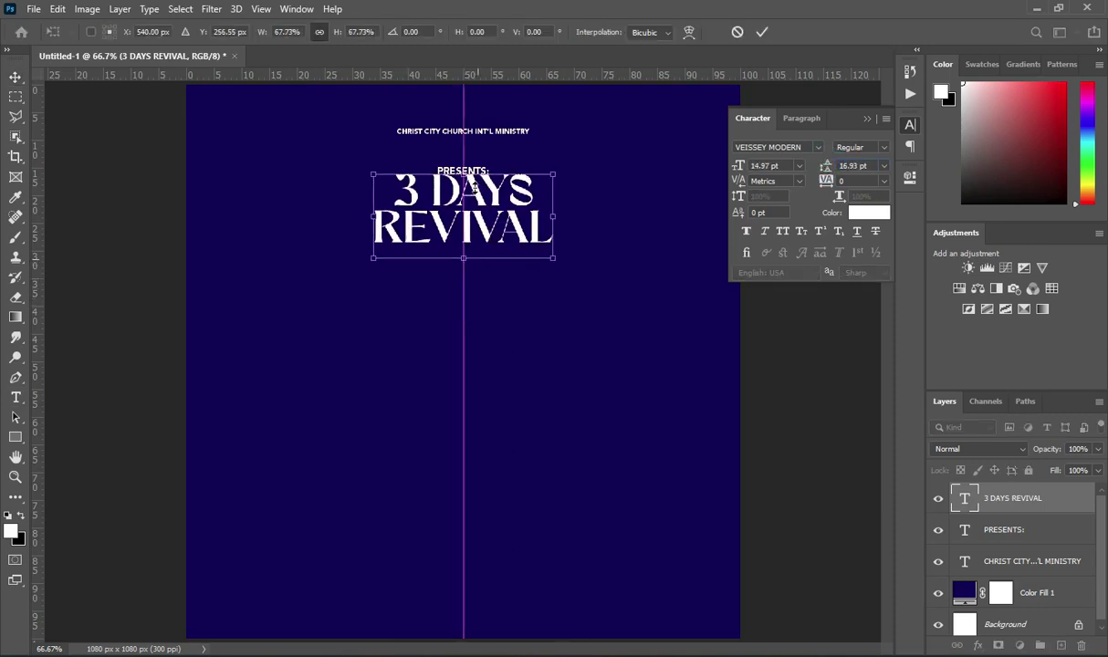
pyautogui.moveTo(482, 195)
pyautogui.mouseDown()
pyautogui.moveTo(483, 225)
pyautogui.moveTo(487, 213)
pyautogui.mouseUp()
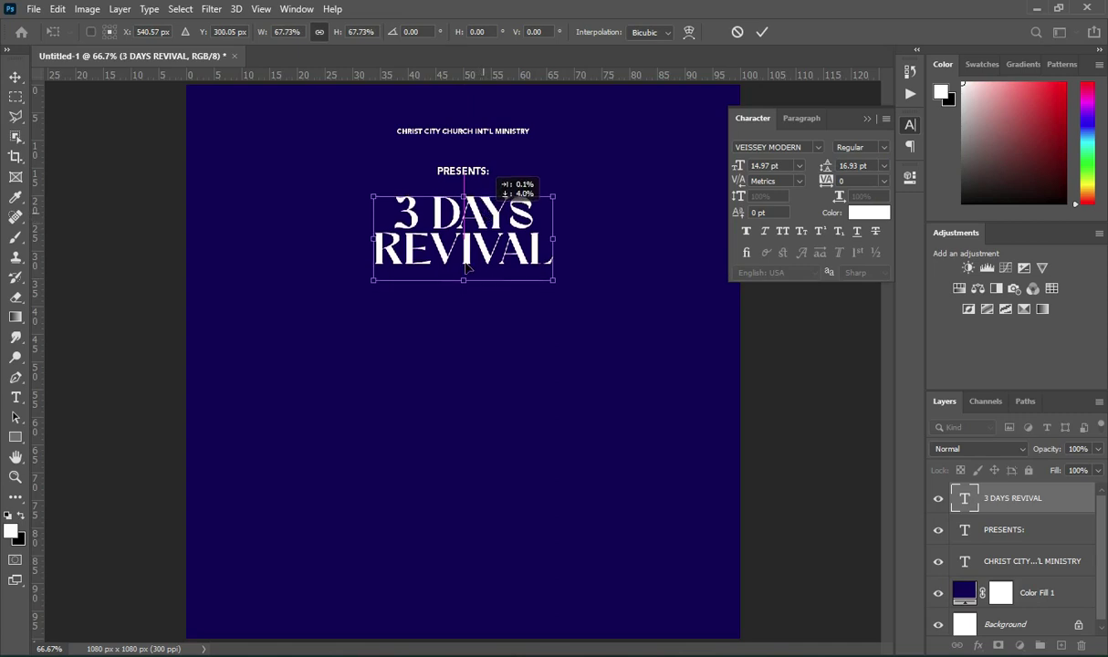
pyautogui.moveTo(463, 276); pyautogui.dragTo(464, 269)
pyautogui.click(763, 33)
# - Copy the line "THE RESURRECTION" from the Notepad file and return to Photoshop
pyautogui.hotkey('alt', 'Tab')
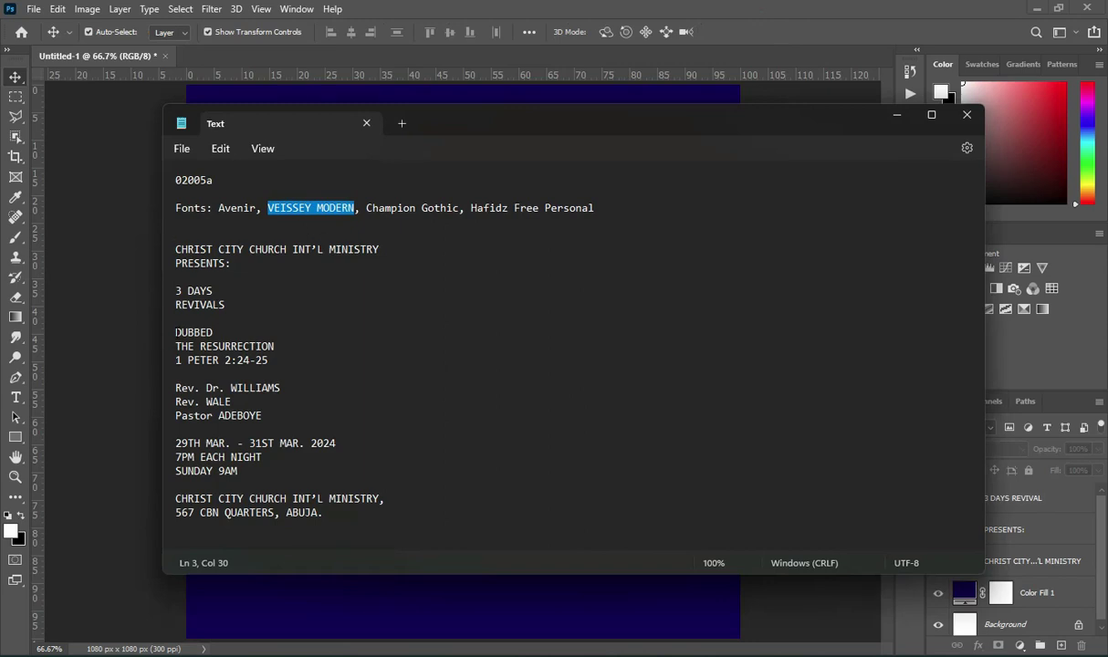
pyautogui.moveTo(175, 333); pyautogui.dragTo(265, 346)
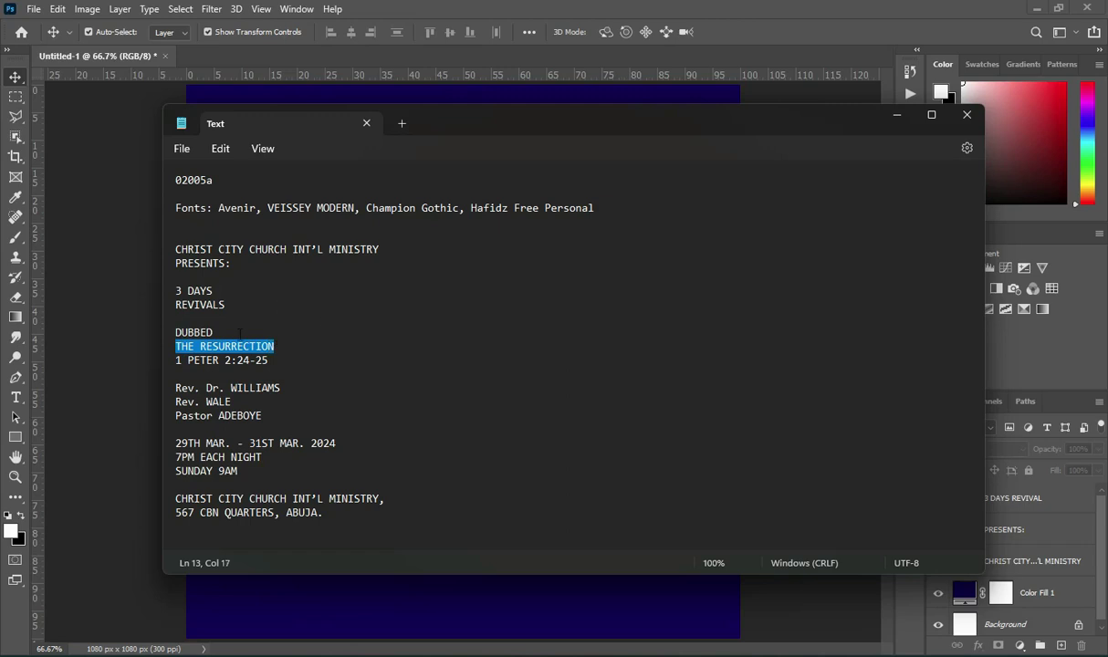
pyautogui.rightClick(240, 350)
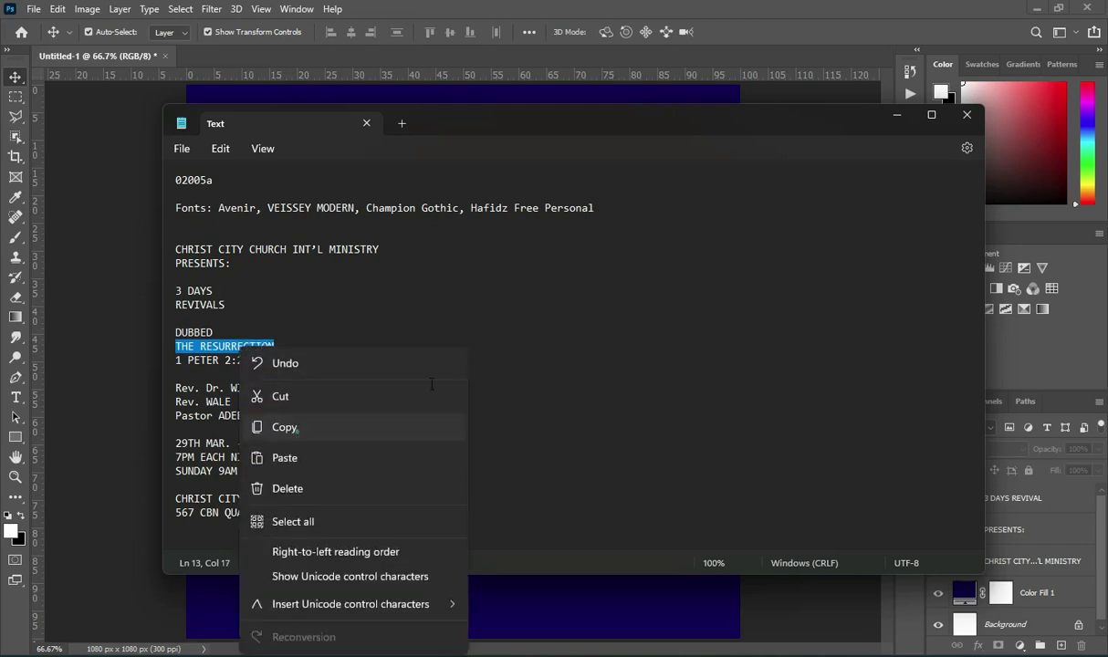
pyautogui.click(296, 432)
pyautogui.click(889, 114)
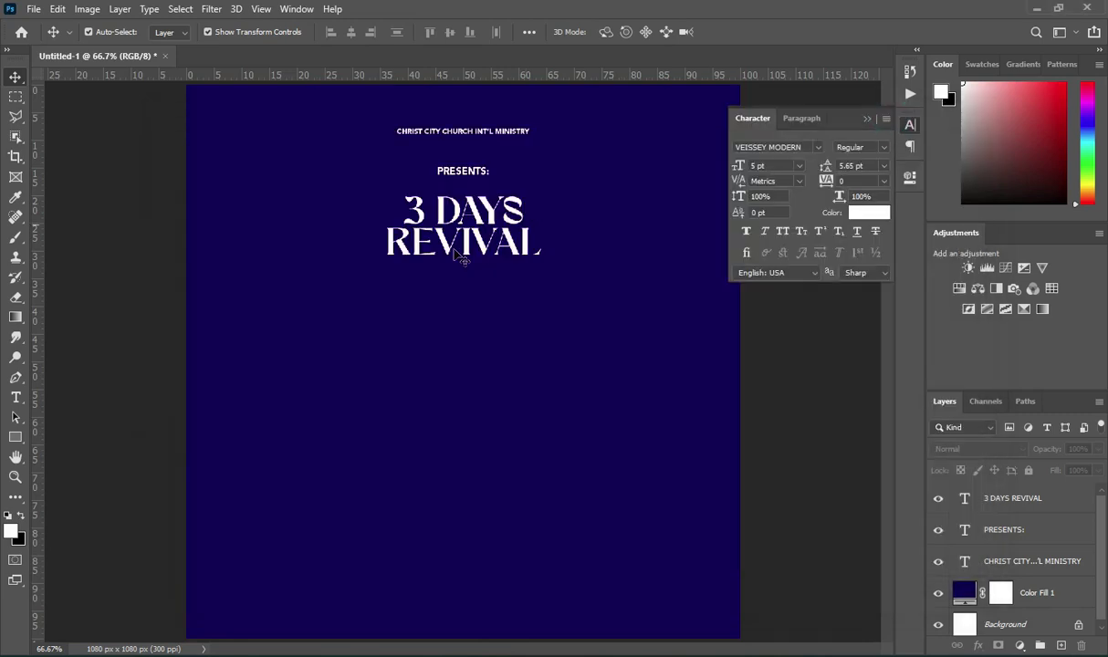
# - Add a new text layer reading "THE RESURRECTION" below the "3 DAYS REVIVAL" heading
pyautogui.click(15, 399)
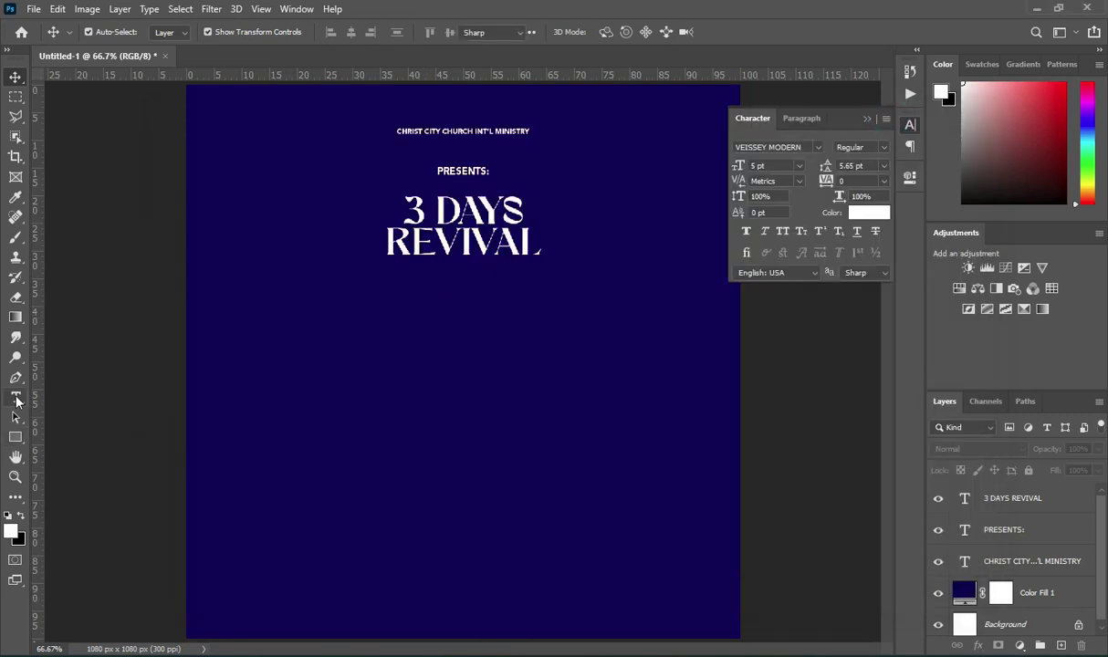
pyautogui.click(376, 321)
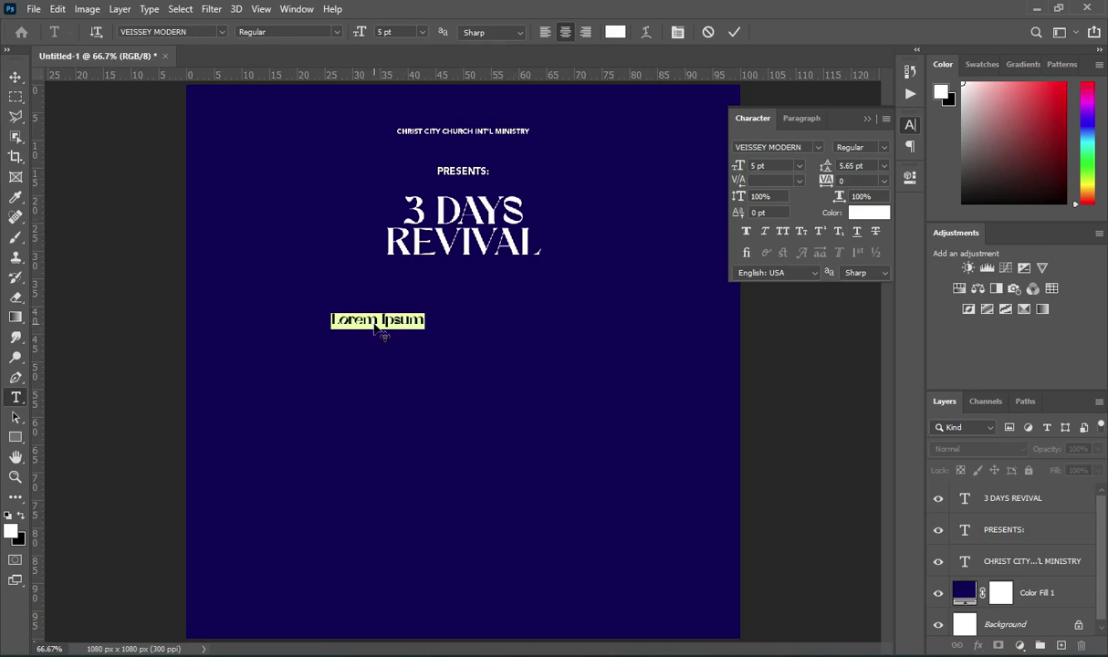
pyautogui.hotkey('ctrl', 'v')
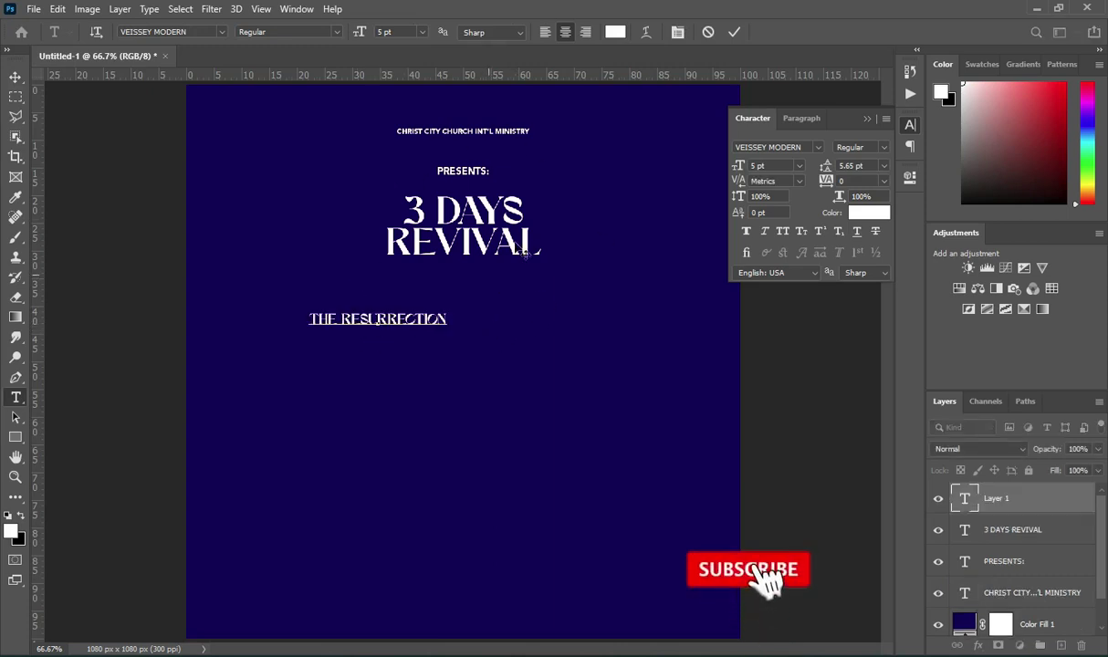
pyautogui.click(733, 31)
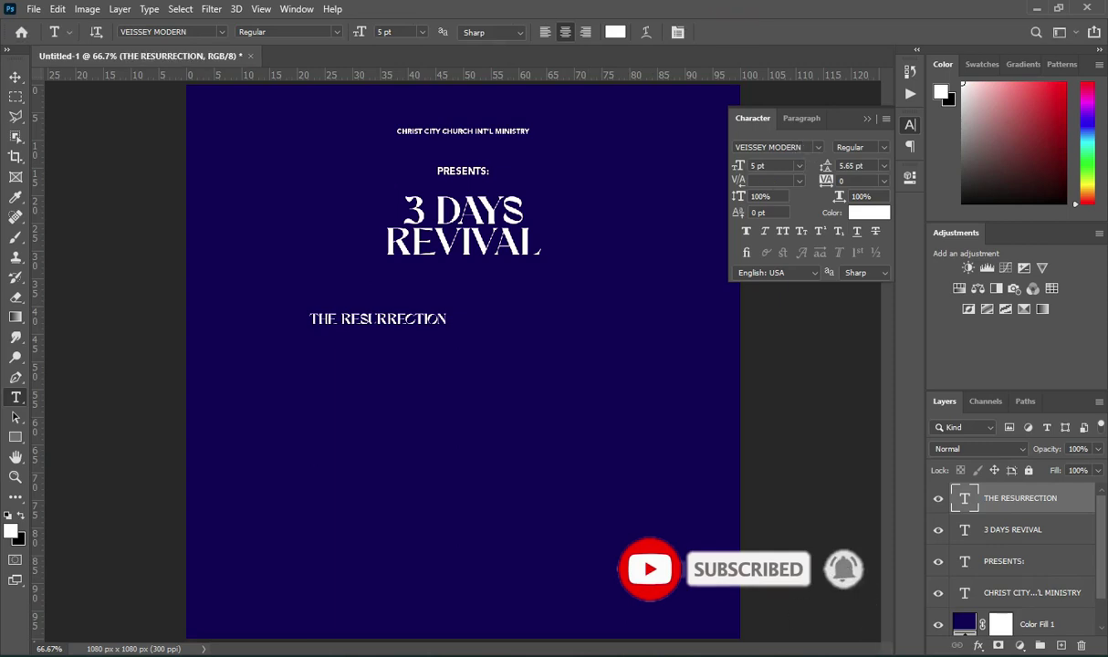
# - Copy the font name "Champion Gothic" from the font list in the Notepad file and return to Photoshop
pyautogui.hotkey('alt', 'Tab')
pyautogui.moveTo(366, 208); pyautogui.dragTo(458, 208)
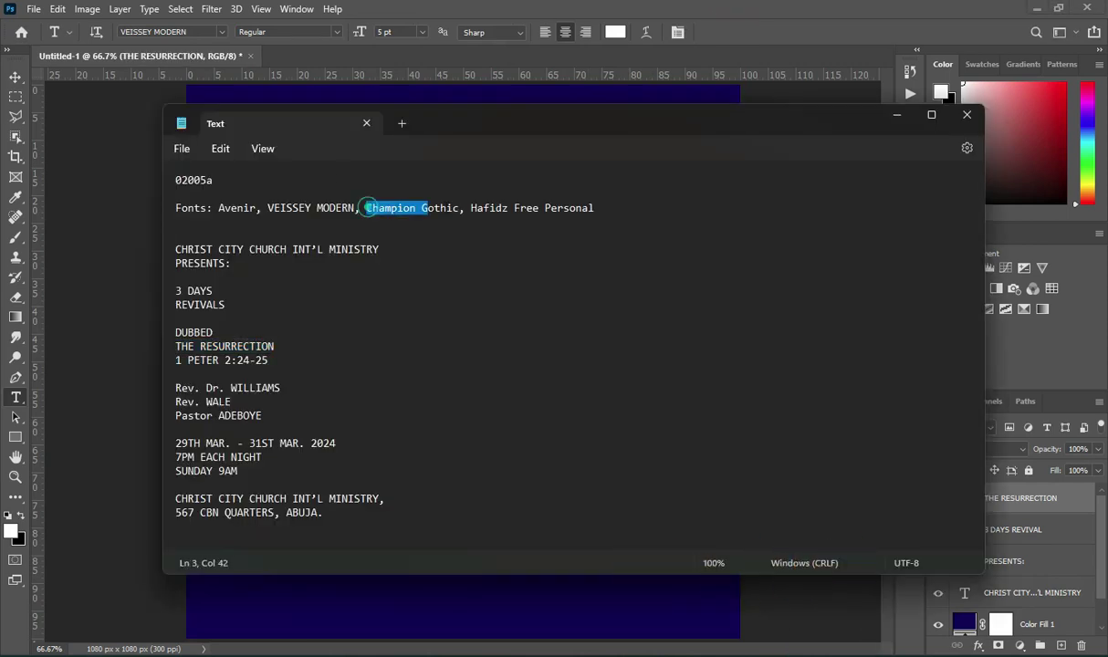
pyautogui.rightClick(425, 210)
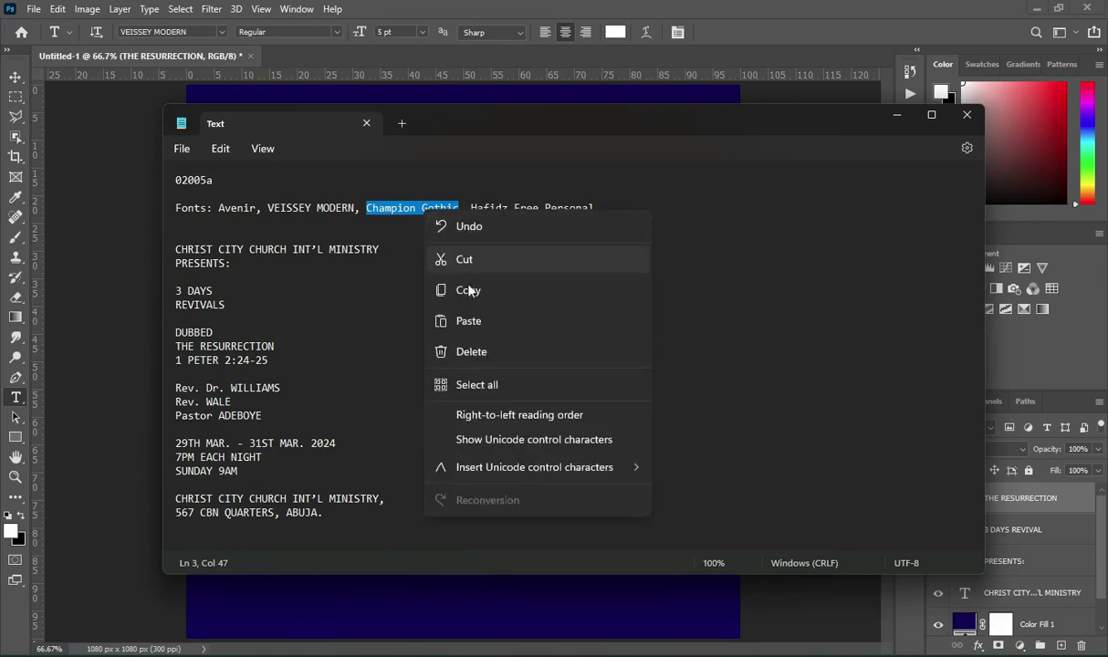
pyautogui.click(475, 292)
pyautogui.click(895, 116)
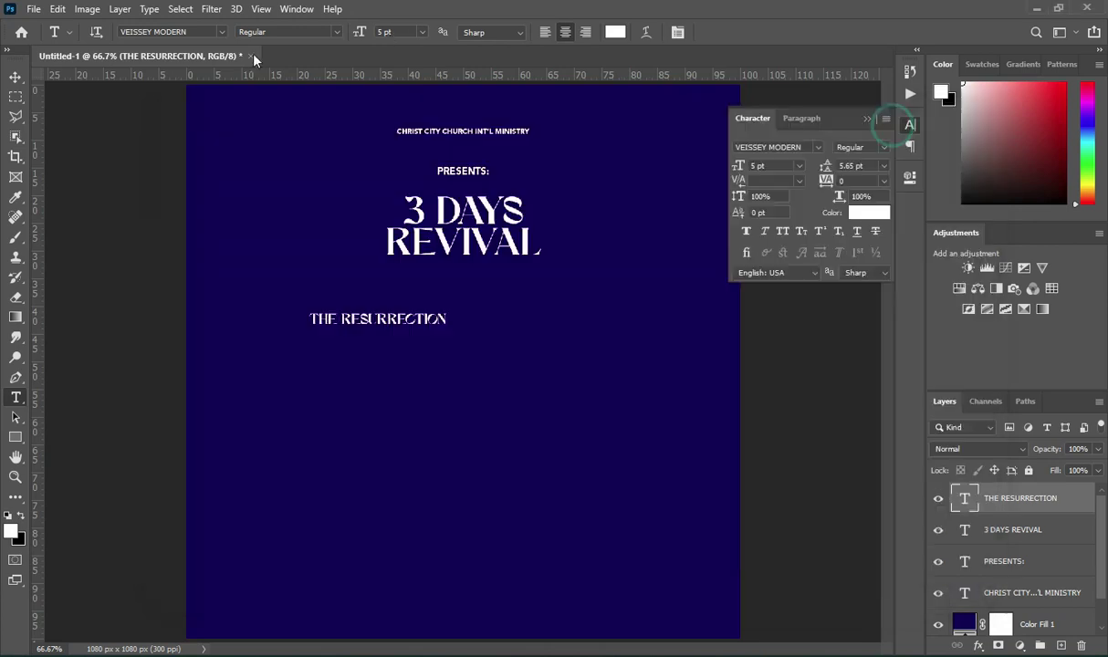
# - Change the font of the "THE RESURRECTION" text to Champion Gothic Lightweight
pyautogui.click(221, 33)
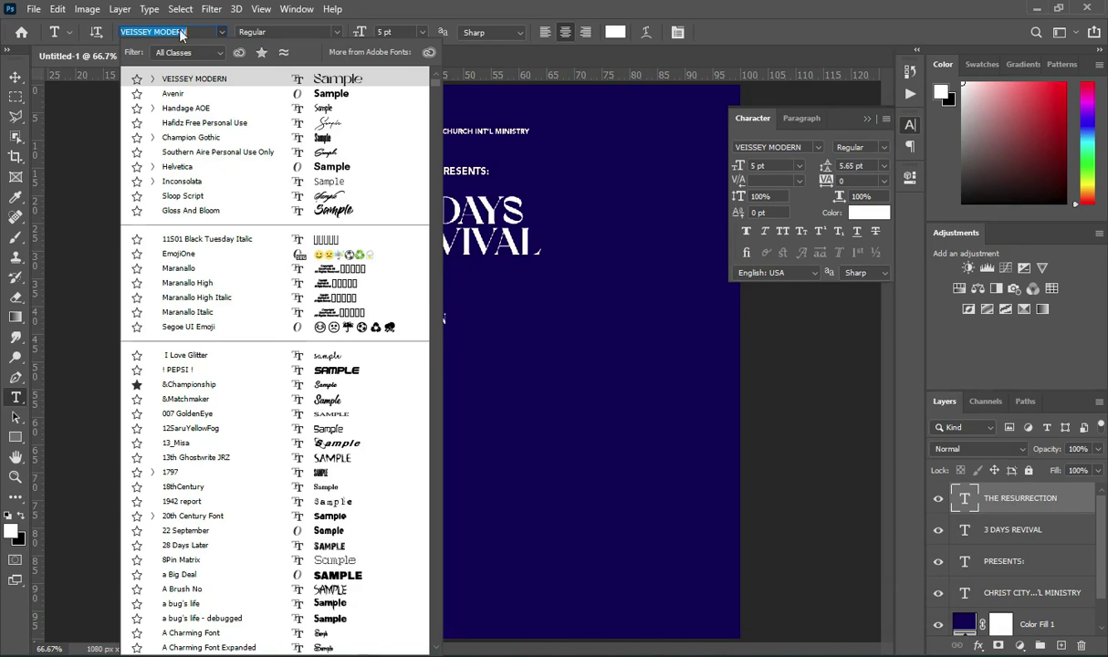
pyautogui.rightClick(182, 33)
pyautogui.click(219, 96)
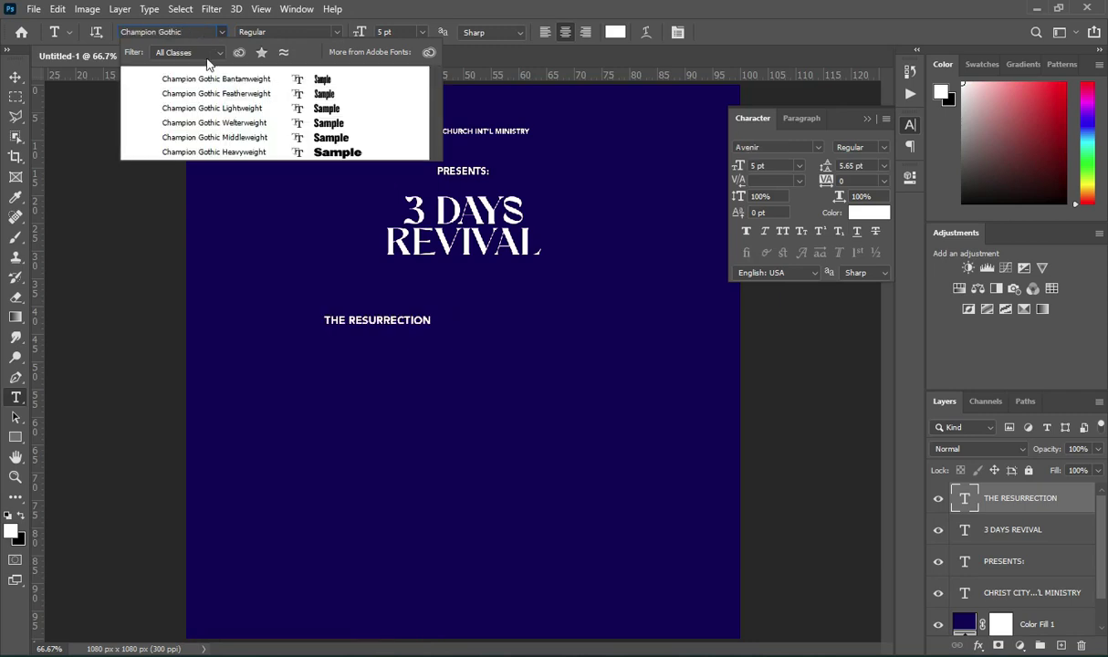
pyautogui.click(208, 110)
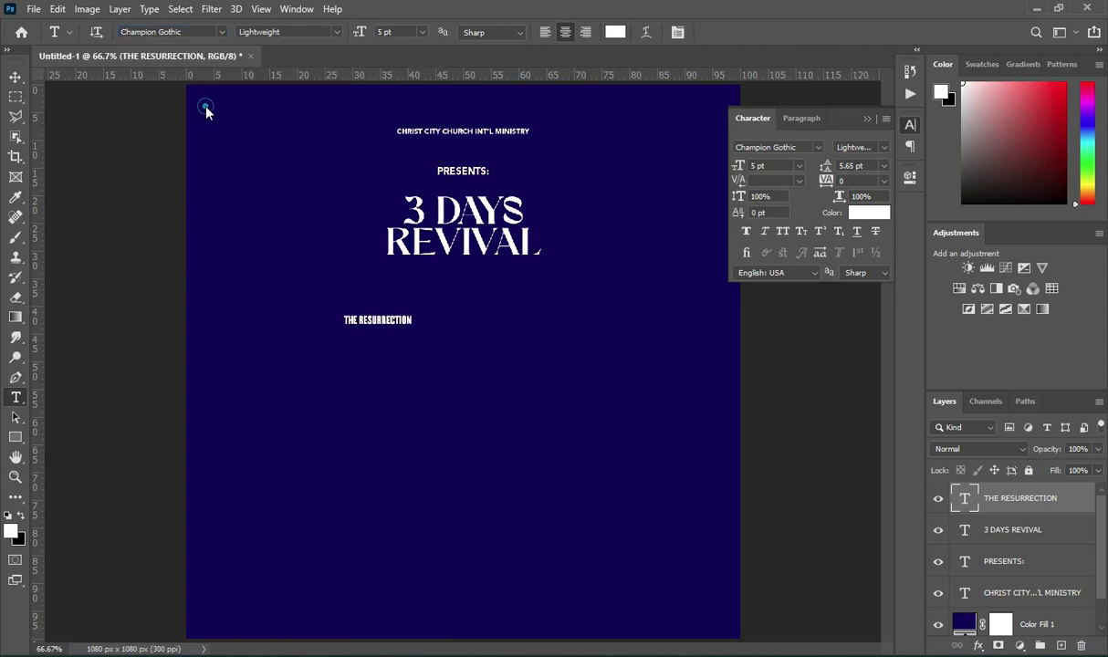
# - Scale the "THE RESURRECTION" text up to about 535% and centre it horizontally below the "3 DAYS REVIVAL" heading
pyautogui.click(16, 78)
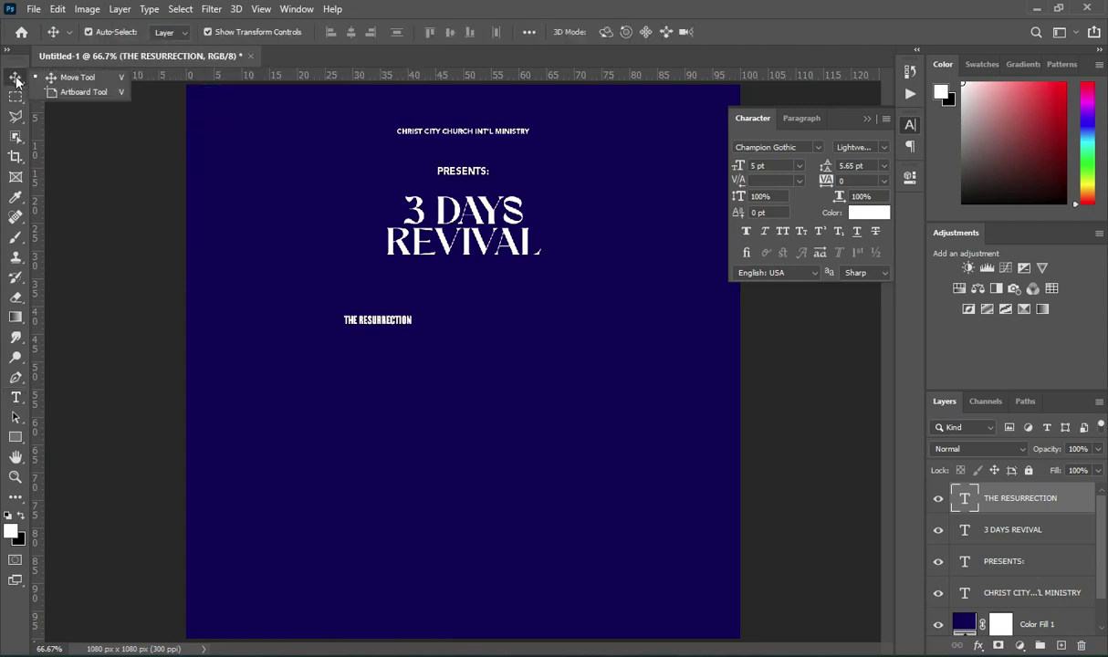
pyautogui.click(415, 320)
pyautogui.moveTo(540, 325); pyautogui.dragTo(706, 343)
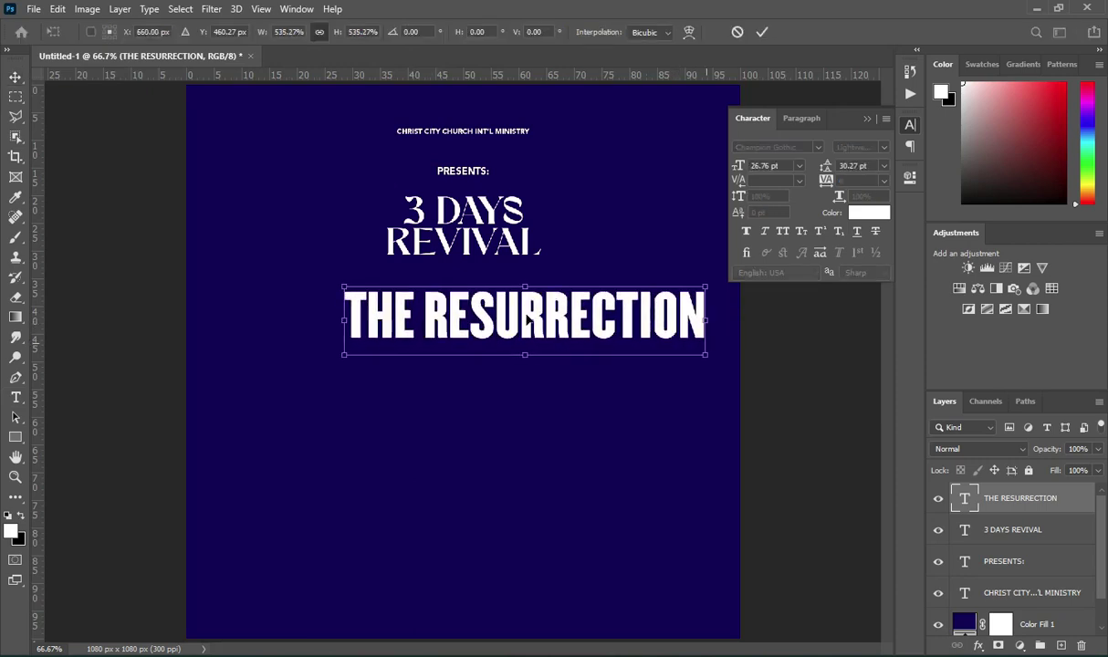
pyautogui.moveTo(523, 320); pyautogui.dragTo(494, 307)
pyautogui.click(762, 32)
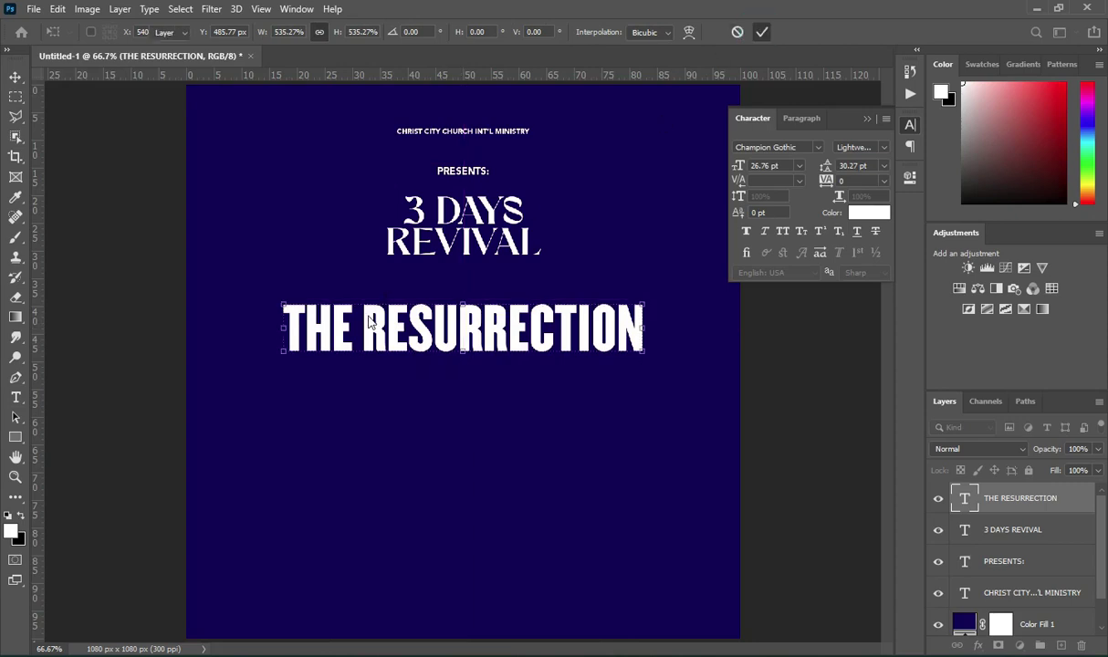
# - Delete the word "THE" and its leftover space from the large title so it reads "RESURRECTION"
pyautogui.click(15, 396)
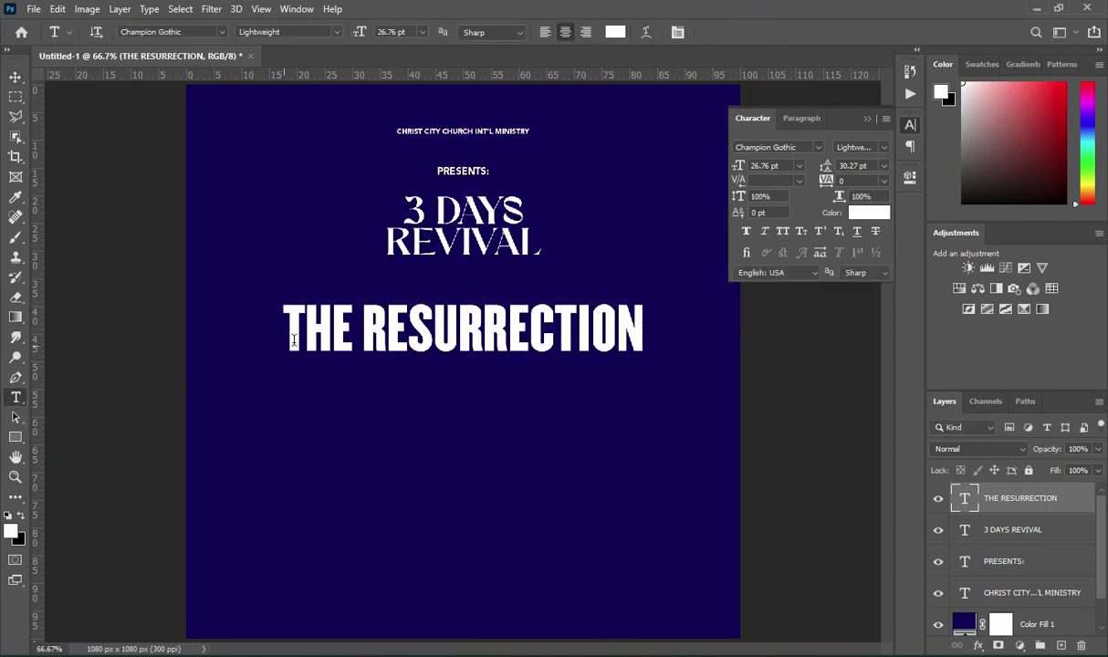
pyautogui.doubleClick(286, 328)
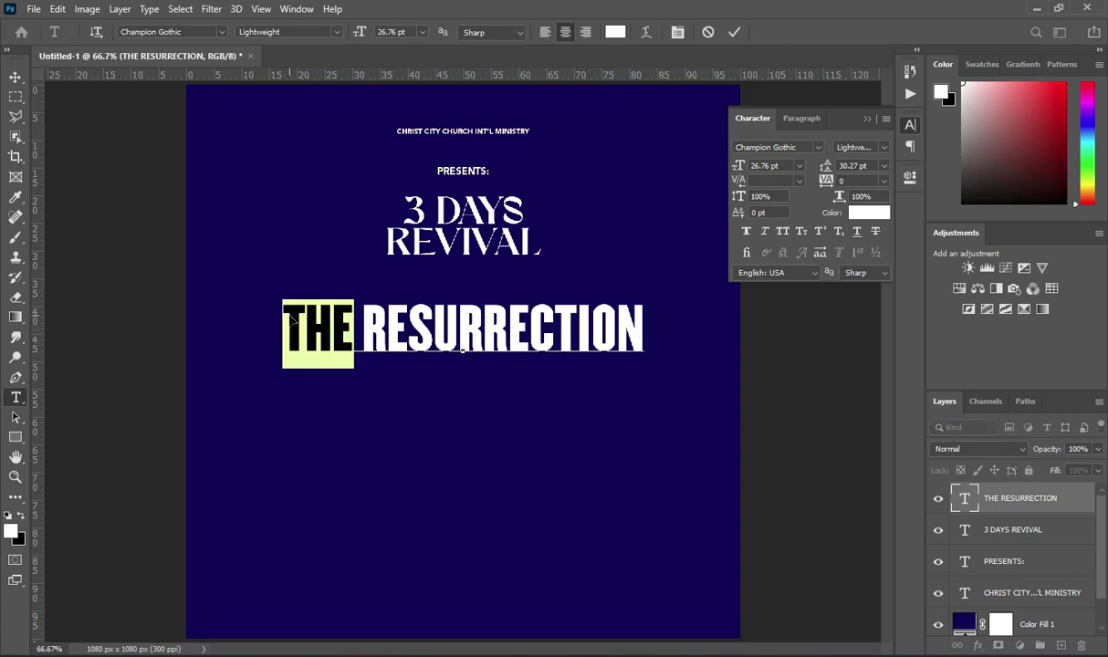
pyautogui.press('BackSpace')
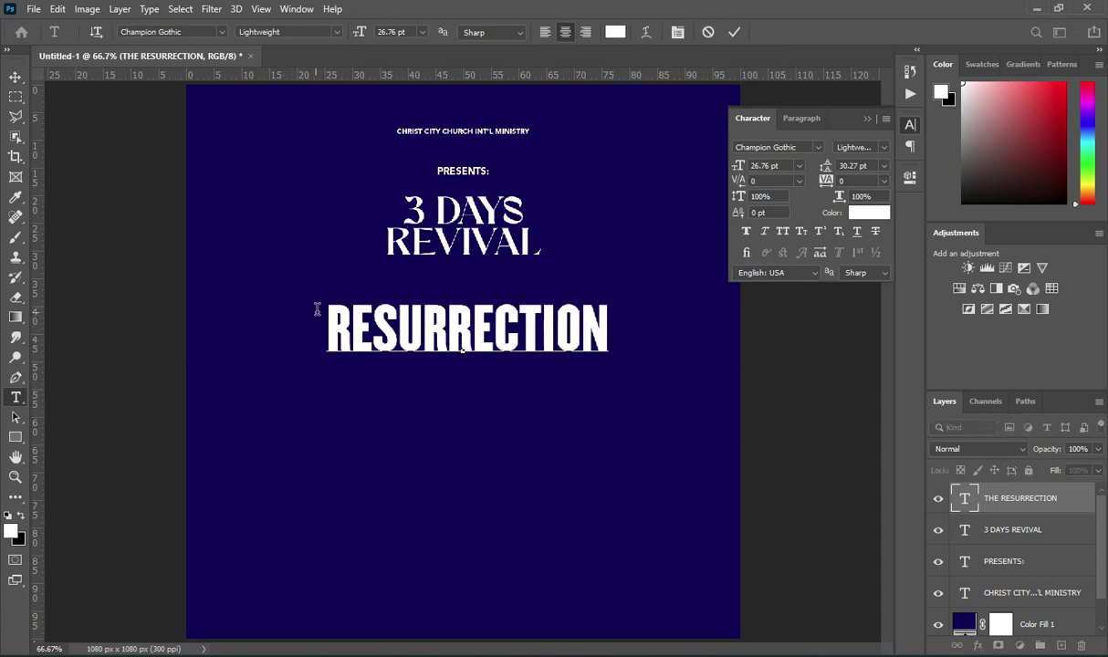
pyautogui.press('Right')
pyautogui.press('BackSpace')
pyautogui.click(738, 33)
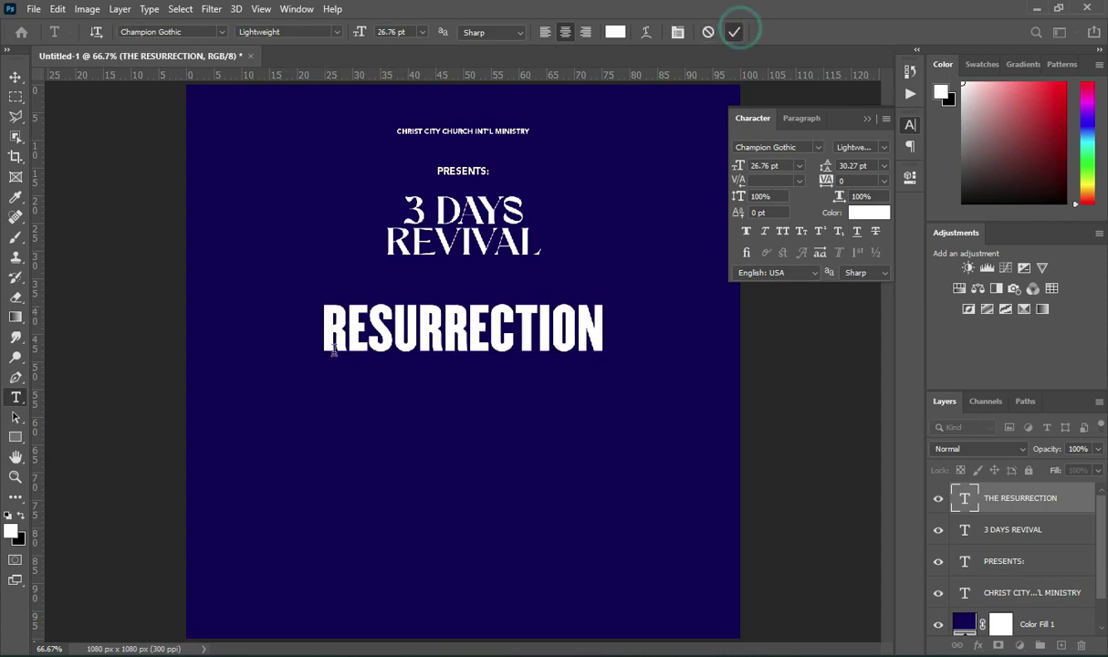
# - Enlarge the "RESURRECTION" title to about 40 pt, keeping it centred horizontally below the "3 DAYS REVIVAL" heading
pyautogui.click(11, 76)
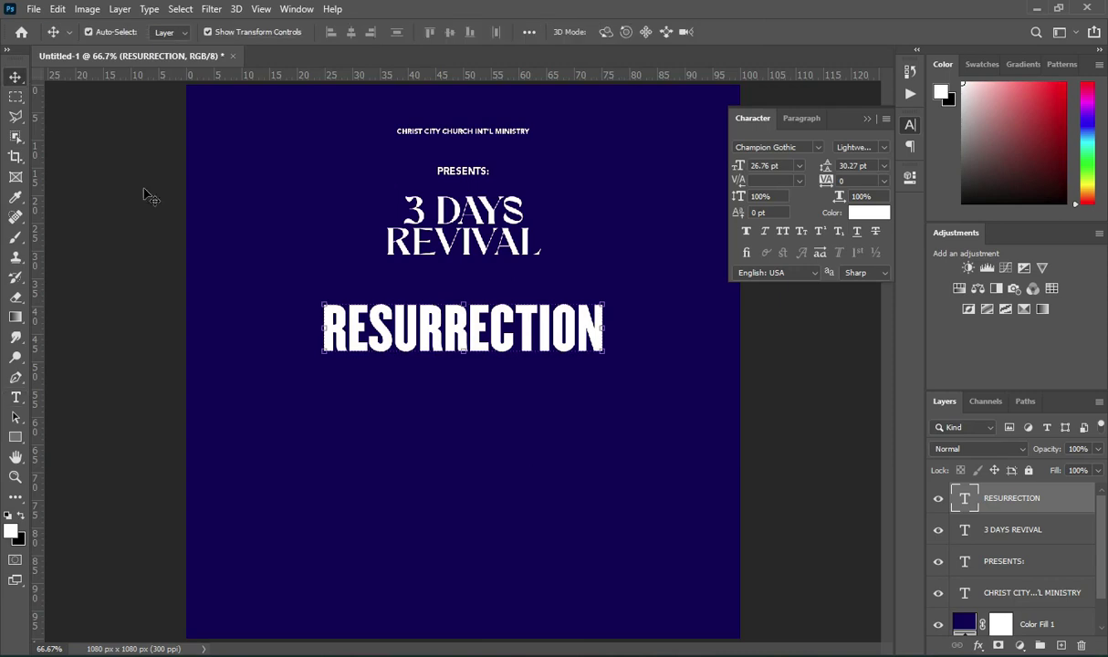
pyautogui.click(461, 354)
pyautogui.moveTo(466, 370); pyautogui.dragTo(466, 393)
pyautogui.click(764, 33)
pyautogui.moveTo(464, 371)
pyautogui.mouseDown()
pyautogui.moveTo(464, 411)
pyautogui.moveTo(463, 377)
pyautogui.mouseUp()
pyautogui.click(762, 32)
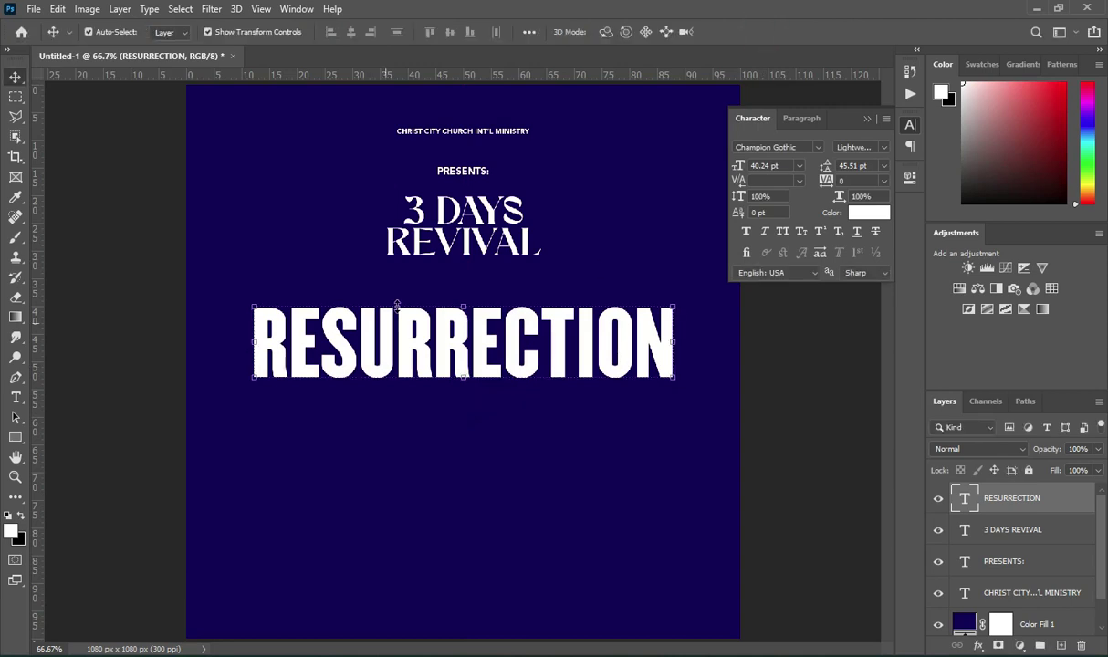
# - Add a separate text layer reading "THE" in the empty area above the start of "RESURRECTION"
pyautogui.click(16, 396)
pyautogui.click(212, 265)
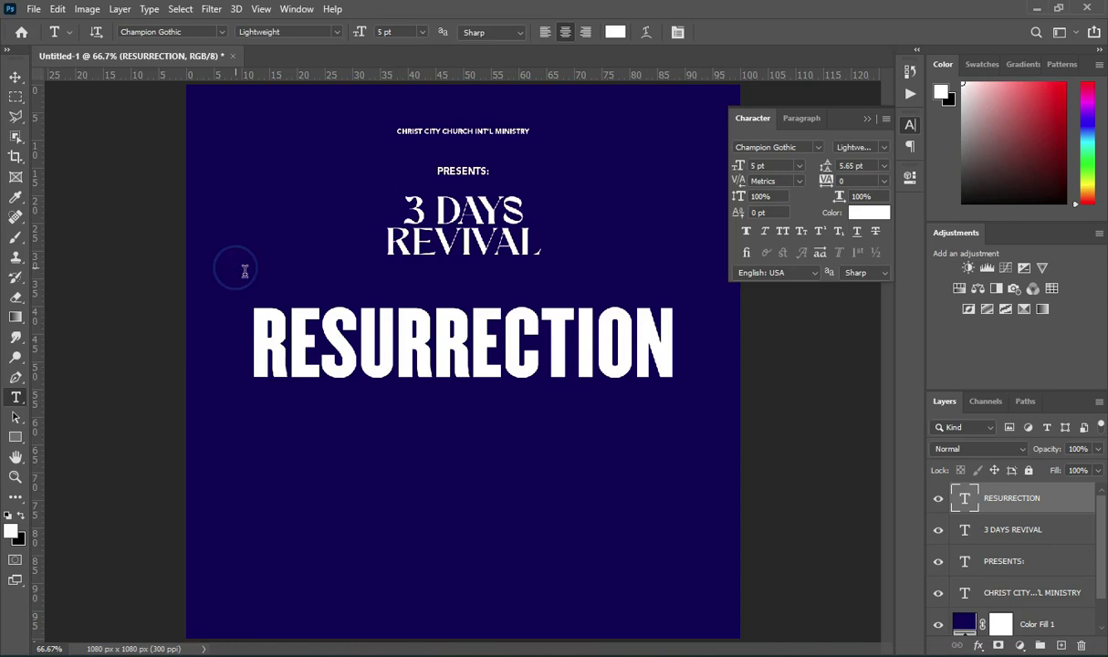
pyautogui.press('ctrl')
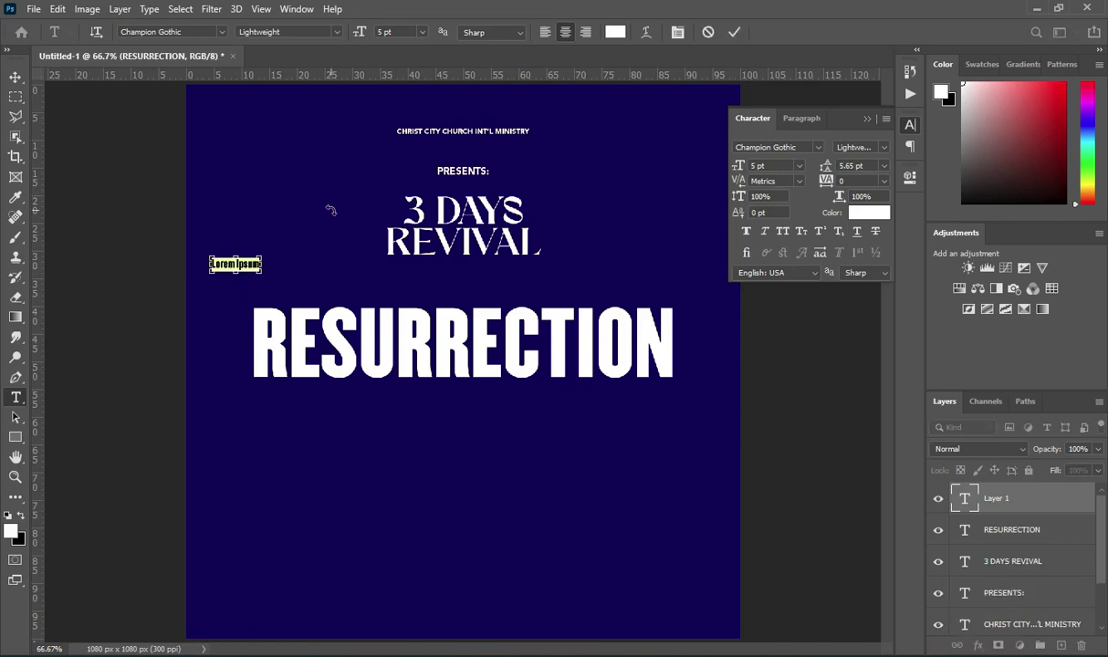
pyautogui.write('THE')
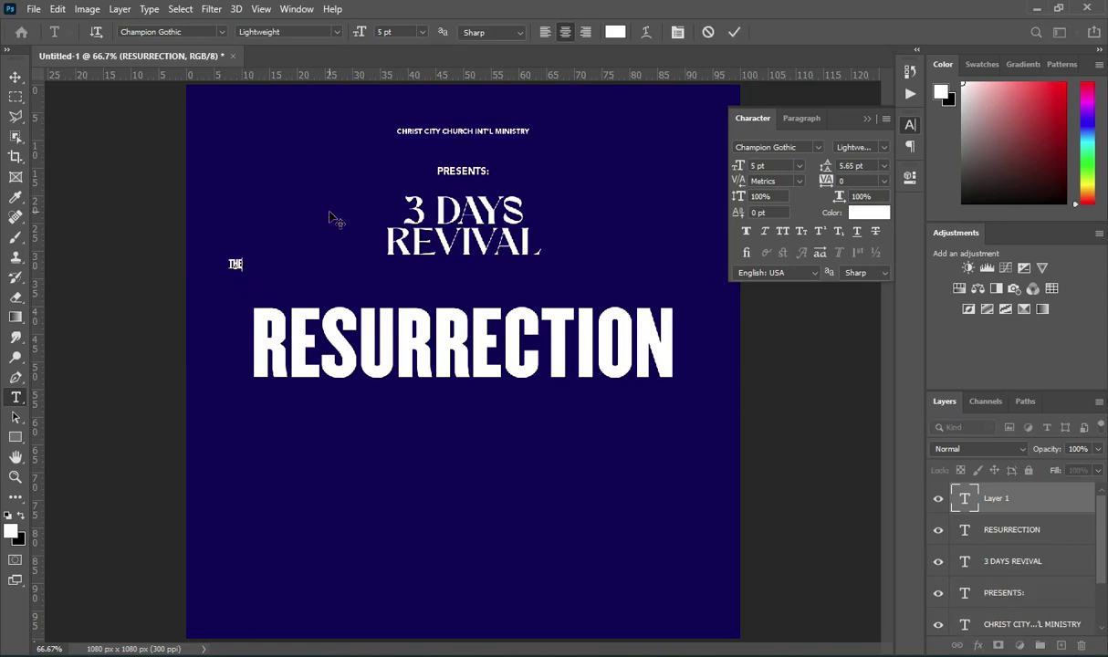
pyautogui.click(731, 34)
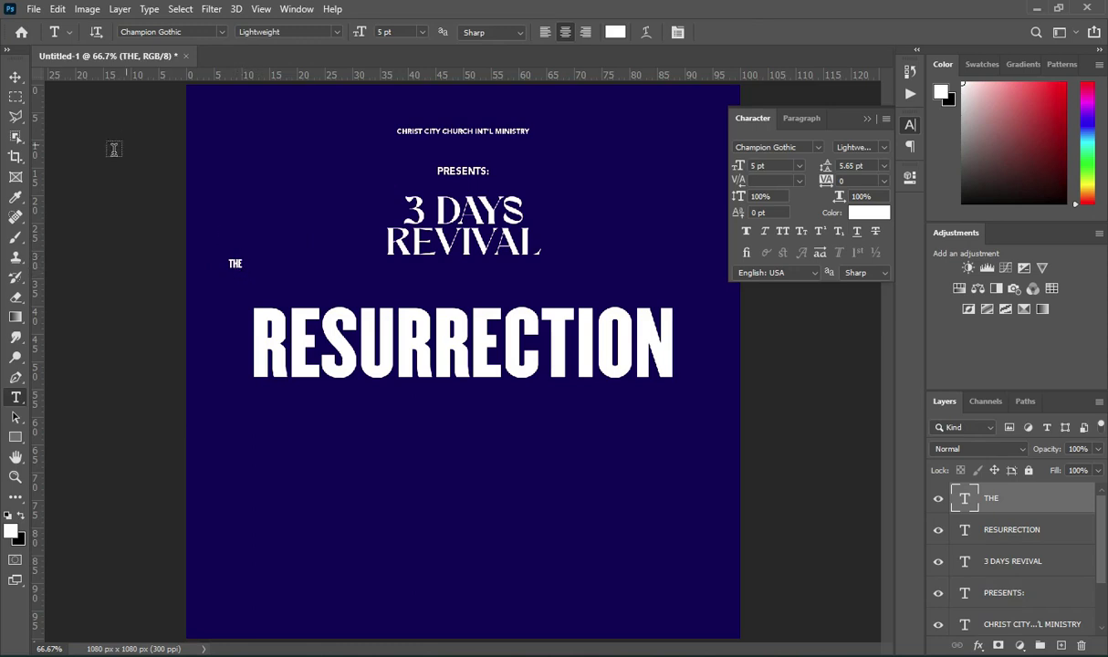
# - Scale "THE" to about 168%, place it directly above the first R of "RESURRECTION", and move its layer below the RESURRECTION layer
pyautogui.click(16, 77)
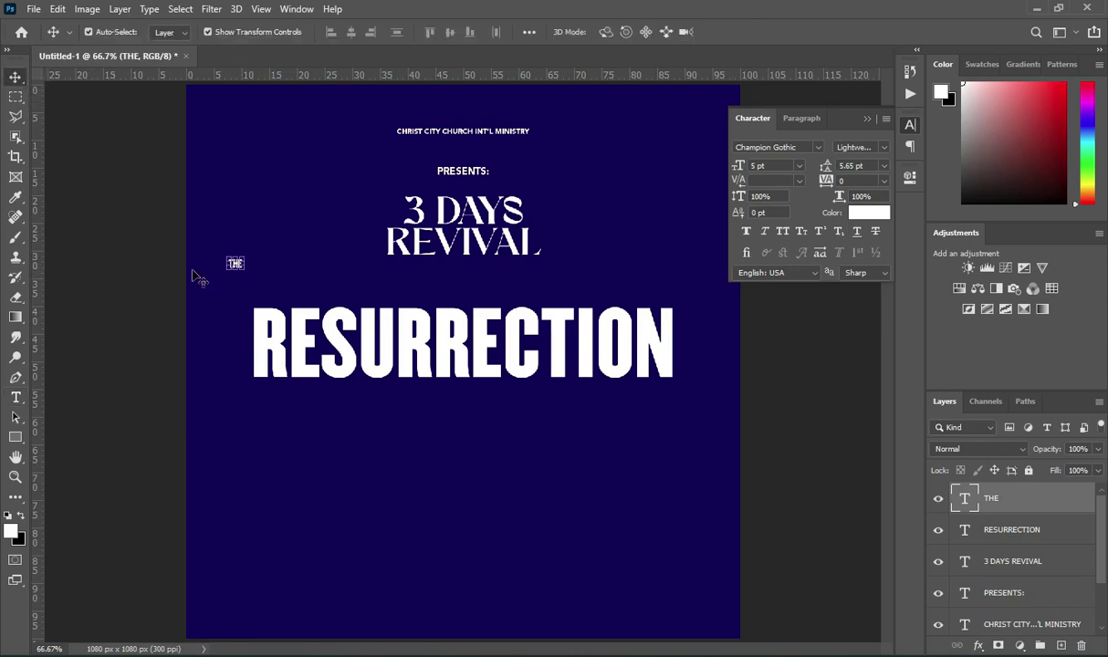
pyautogui.hotkey('ctrl', 't')
pyautogui.moveTo(243, 271); pyautogui.dragTo(279, 299)
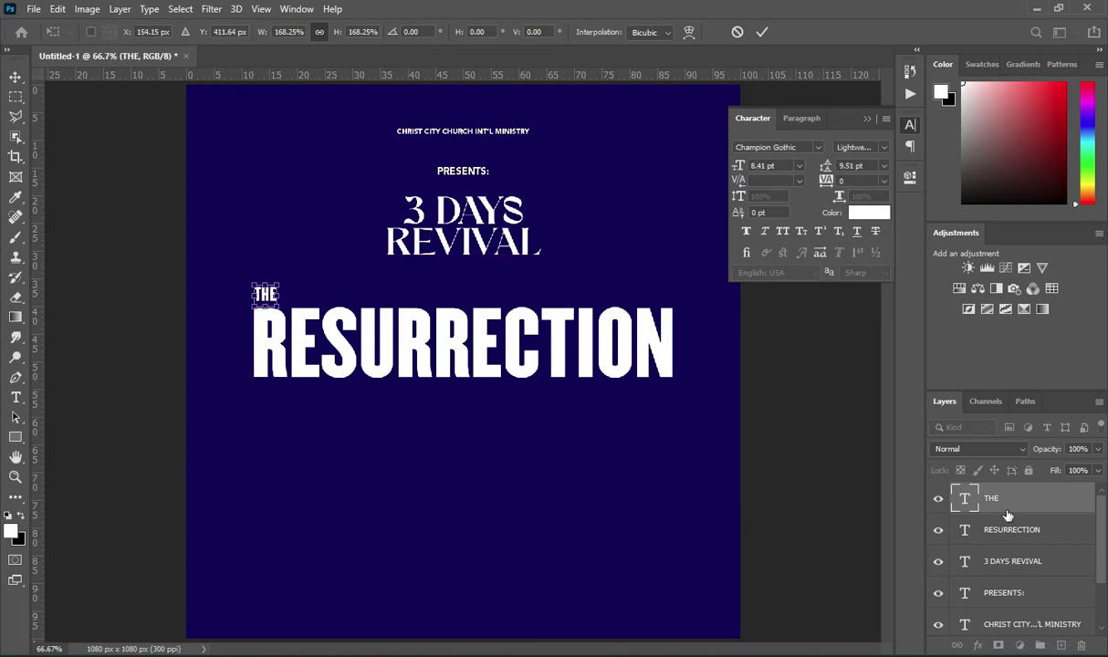
pyautogui.click(1012, 502)
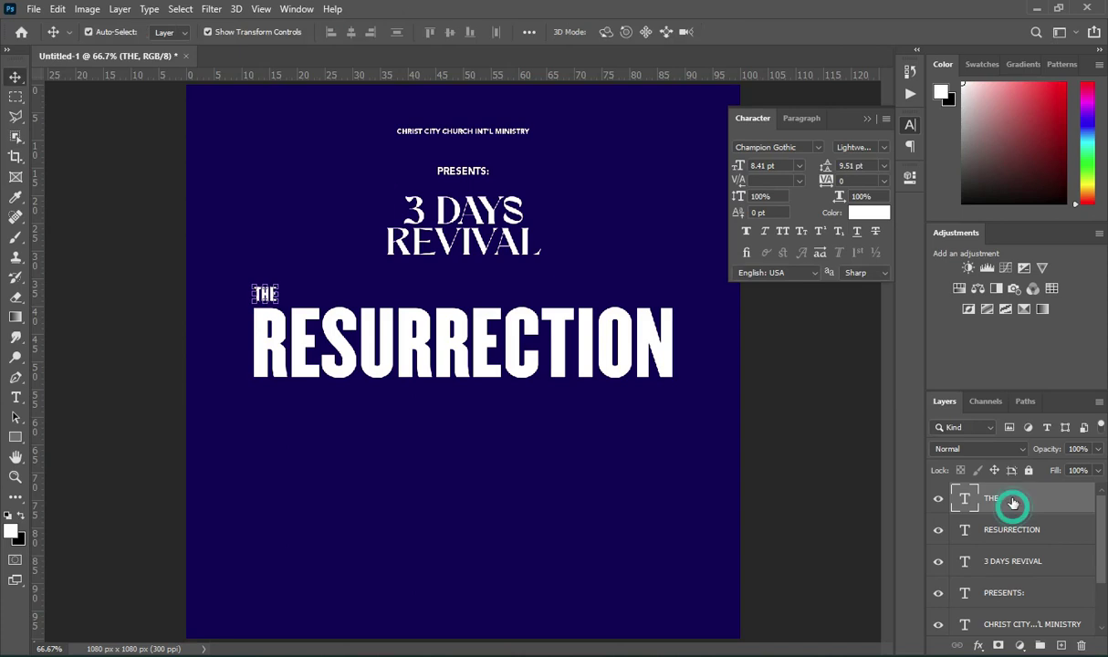
pyautogui.moveTo(1011, 498); pyautogui.dragTo(1007, 546)
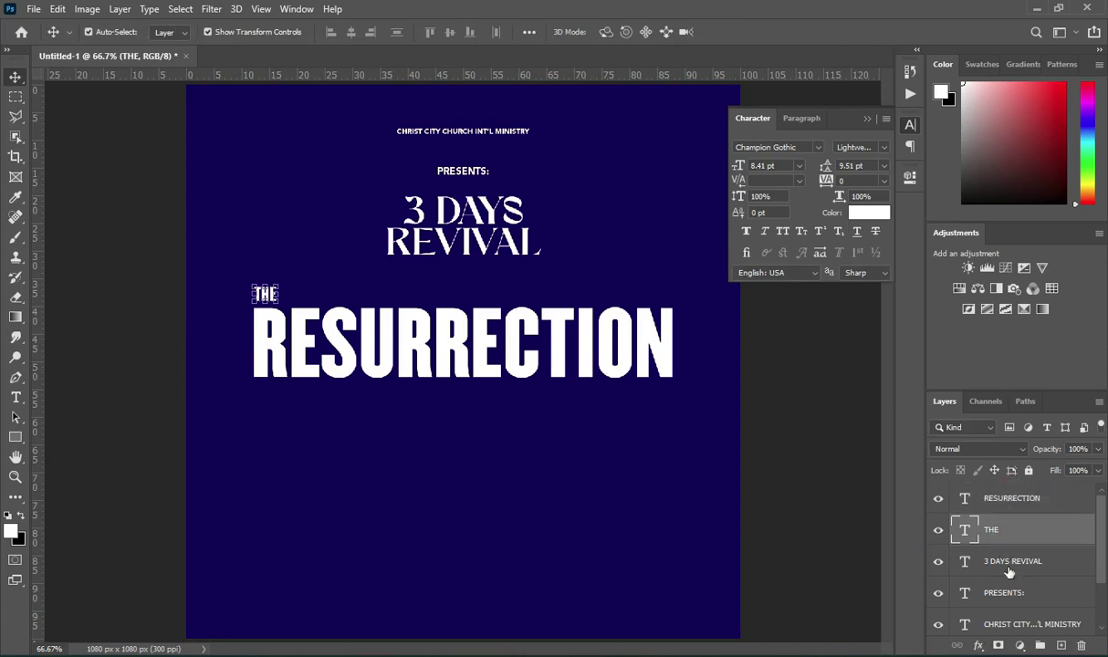
# - Draw a rectangle of about 76 x 38 px around the word "THE", stacked between the THE and 3 DAYS REVIVAL layers
pyautogui.click(1008, 563)
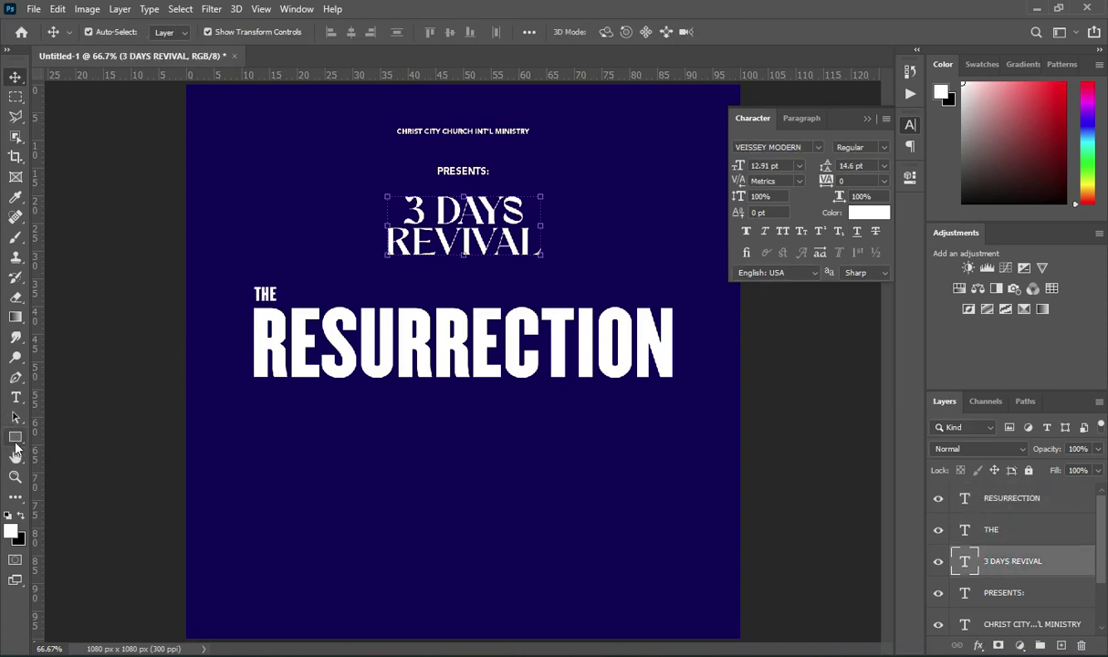
pyautogui.press('u')
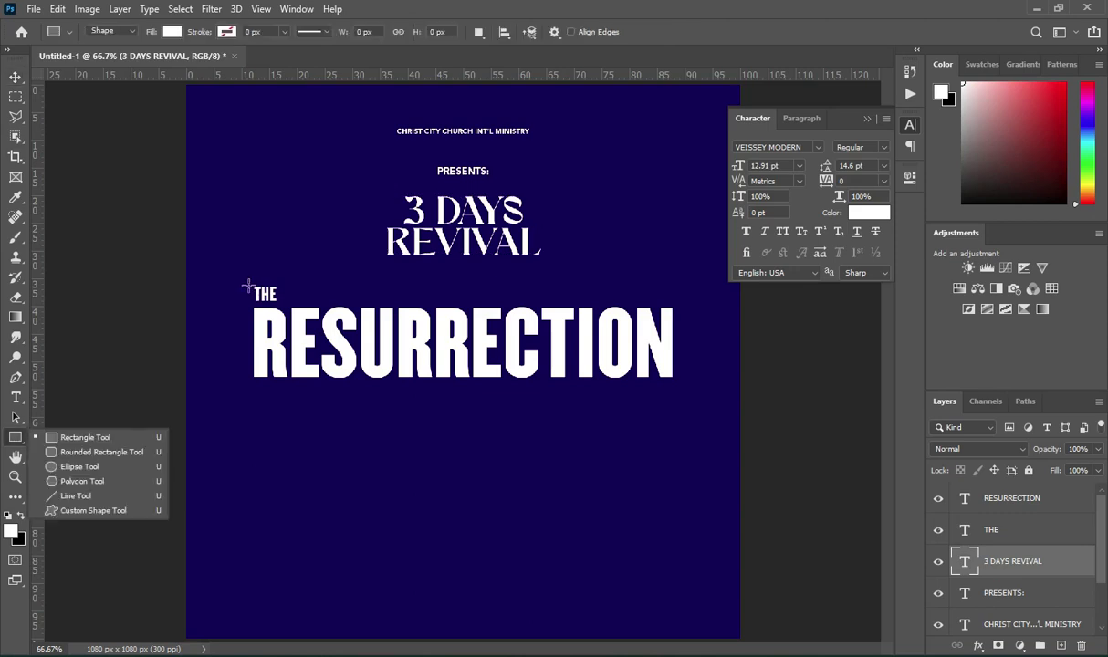
pyautogui.moveTo(249, 288); pyautogui.dragTo(288, 303)
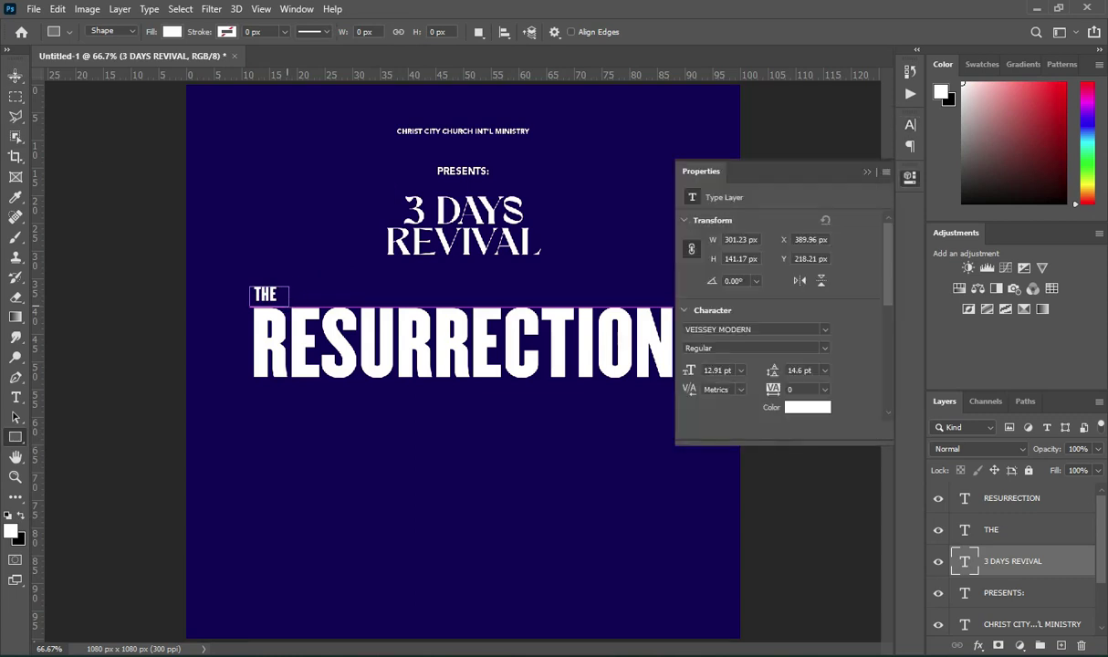
pyautogui.click(15, 75)
pyautogui.click(87, 76)
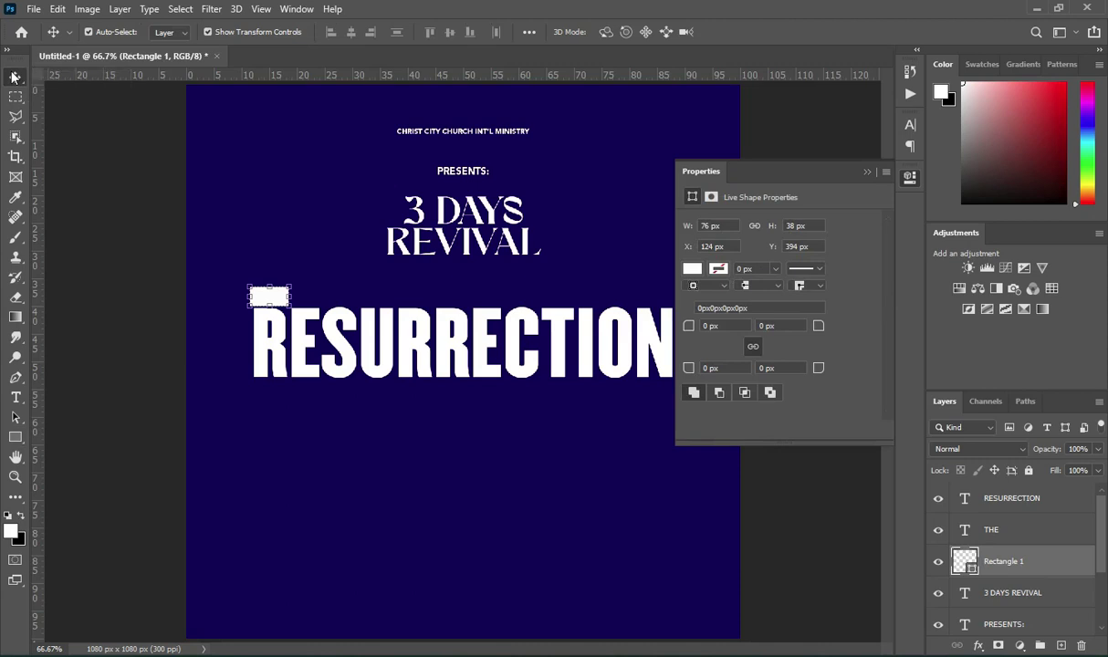
# - Fill the rectangle behind "THE" with the recently used bright red
pyautogui.click(694, 270)
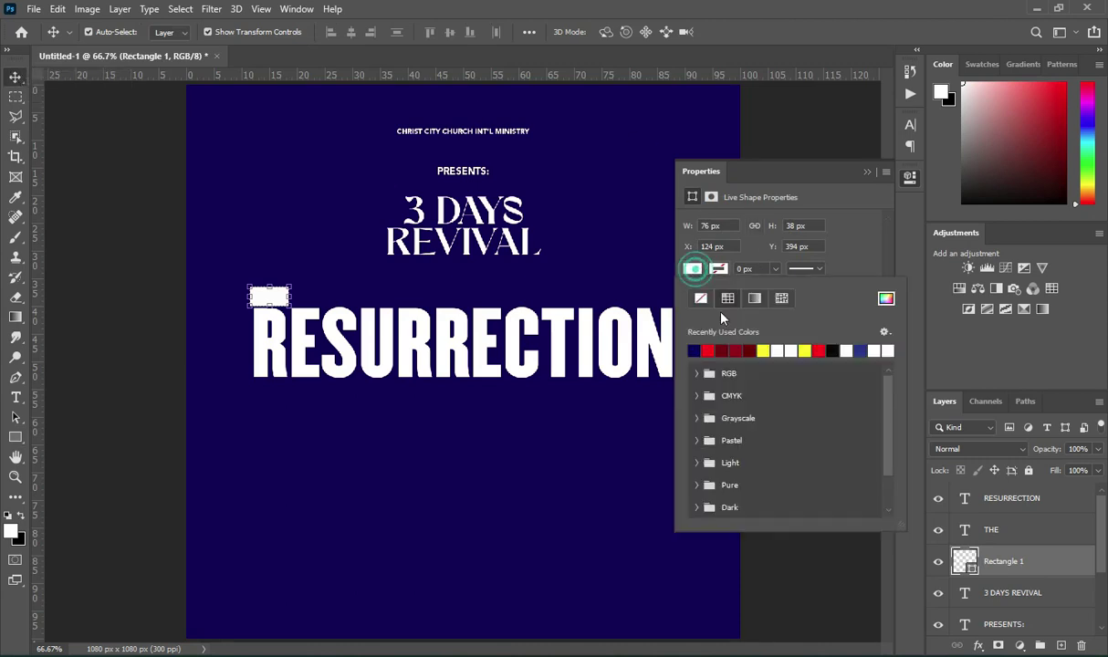
pyautogui.click(708, 351)
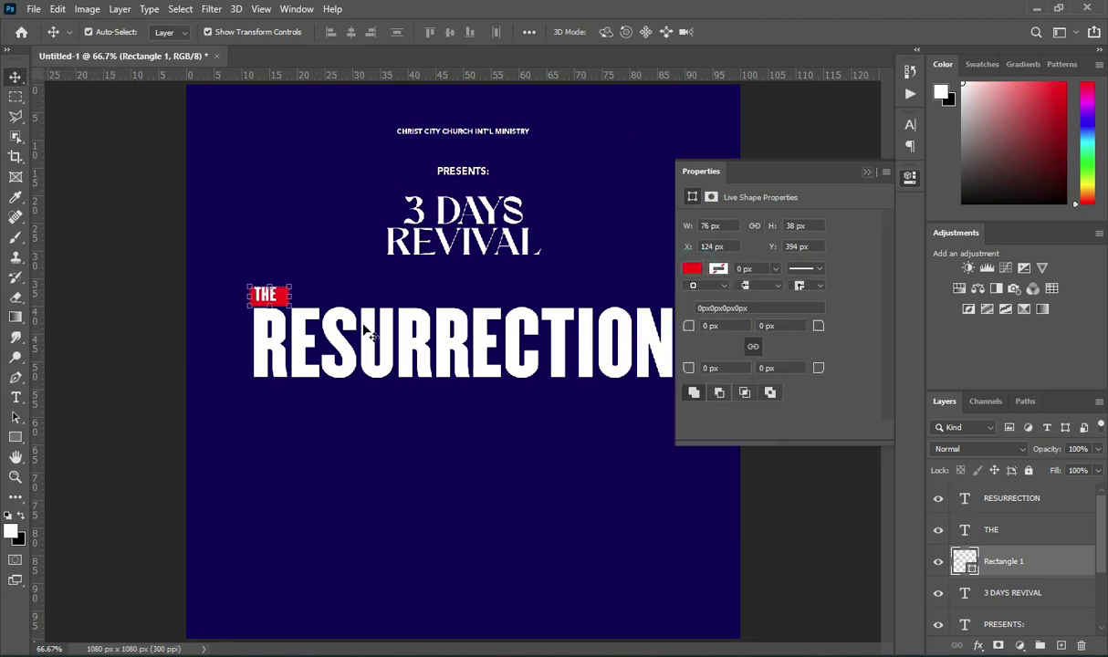
pyautogui.click(865, 171)
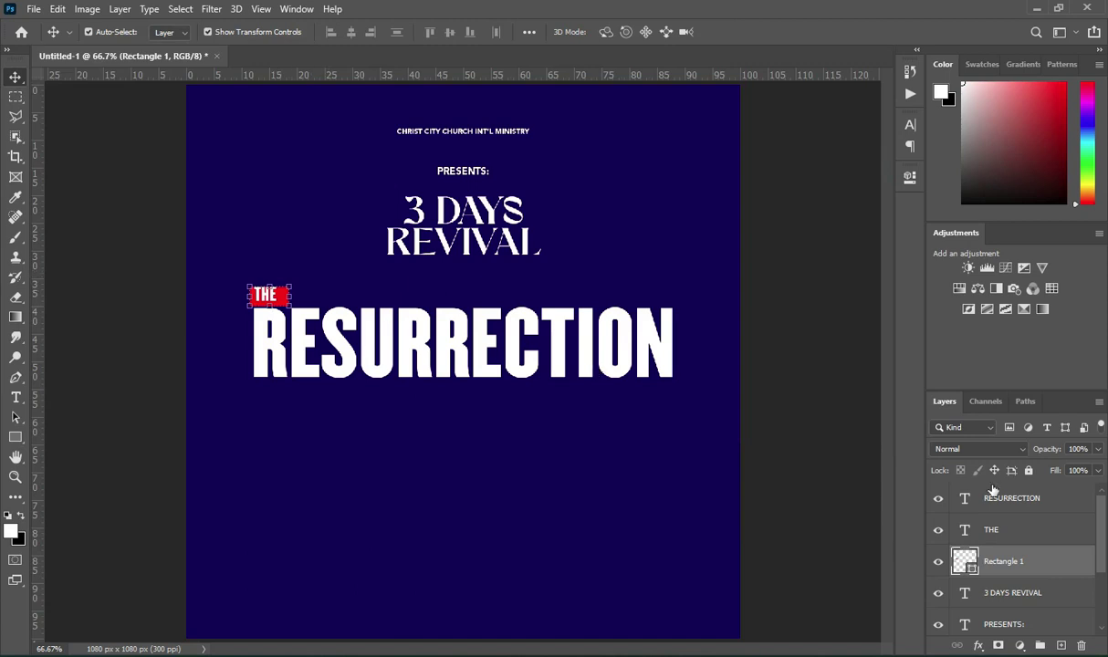
# - Align the "THE" text and the red rectangle on their horizontal and vertical centres
pyautogui.click(1001, 534)
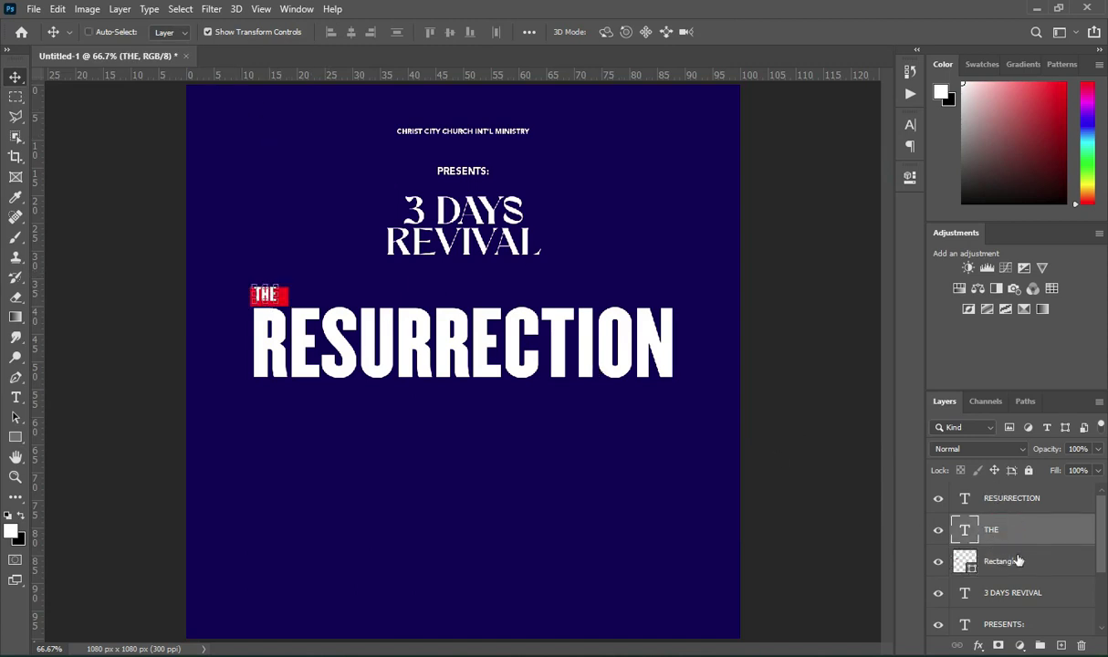
pyautogui.keyDown('shift'); pyautogui.click(1013, 562); pyautogui.keyUp('shift')
pyautogui.click(351, 32)
pyautogui.click(449, 32)
pyautogui.click(812, 249)
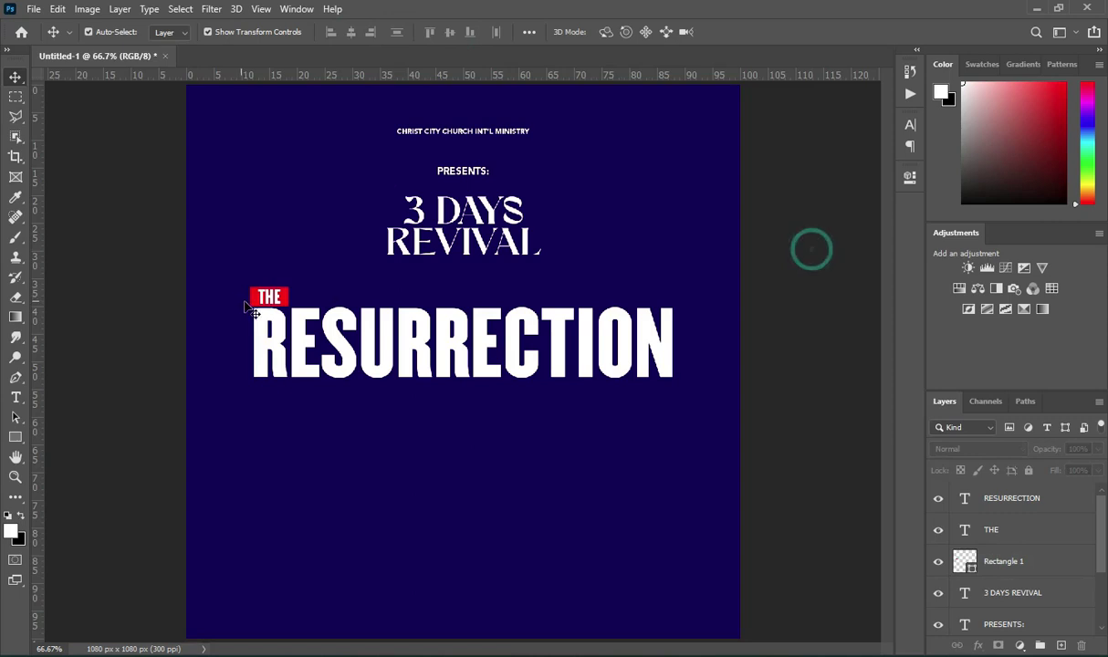
# - Narrow the red rectangle behind "THE" so its sides line up with the first R of "RESURRECTION"
pyautogui.scroll(5, 239, 296)
pyautogui.click(239, 294)
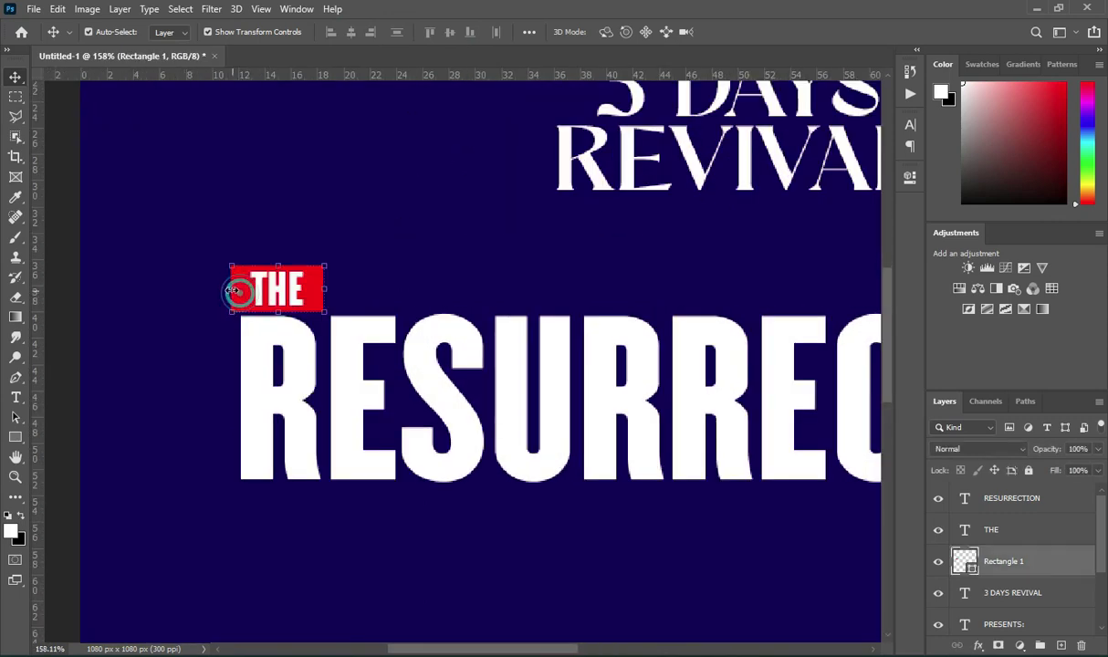
pyautogui.moveTo(231, 288); pyautogui.dragTo(245, 290)
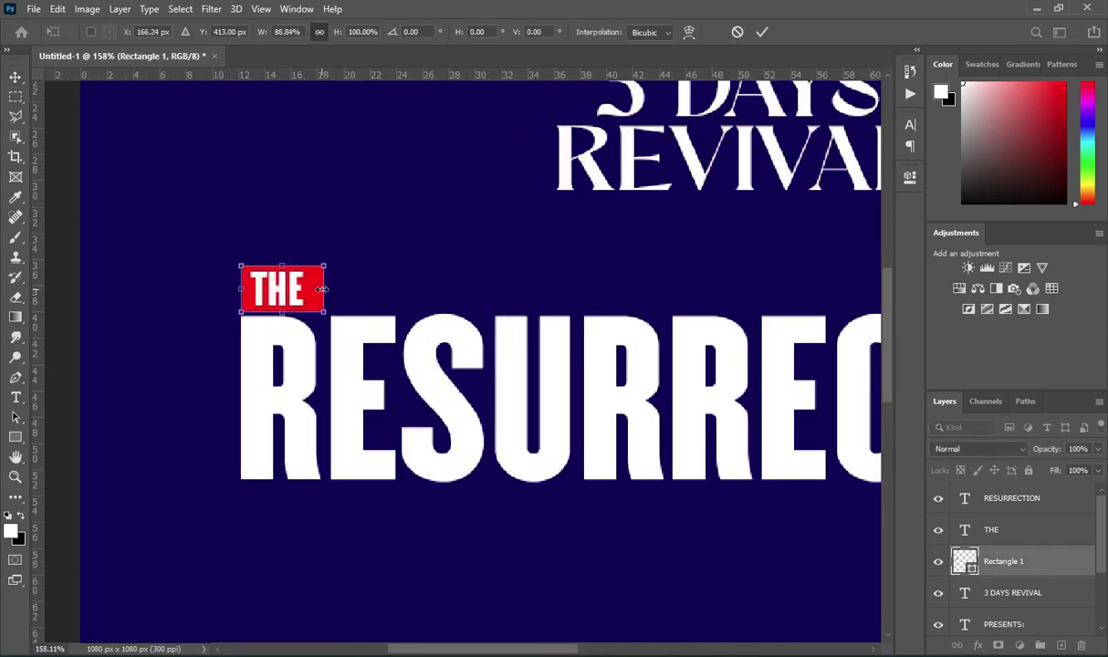
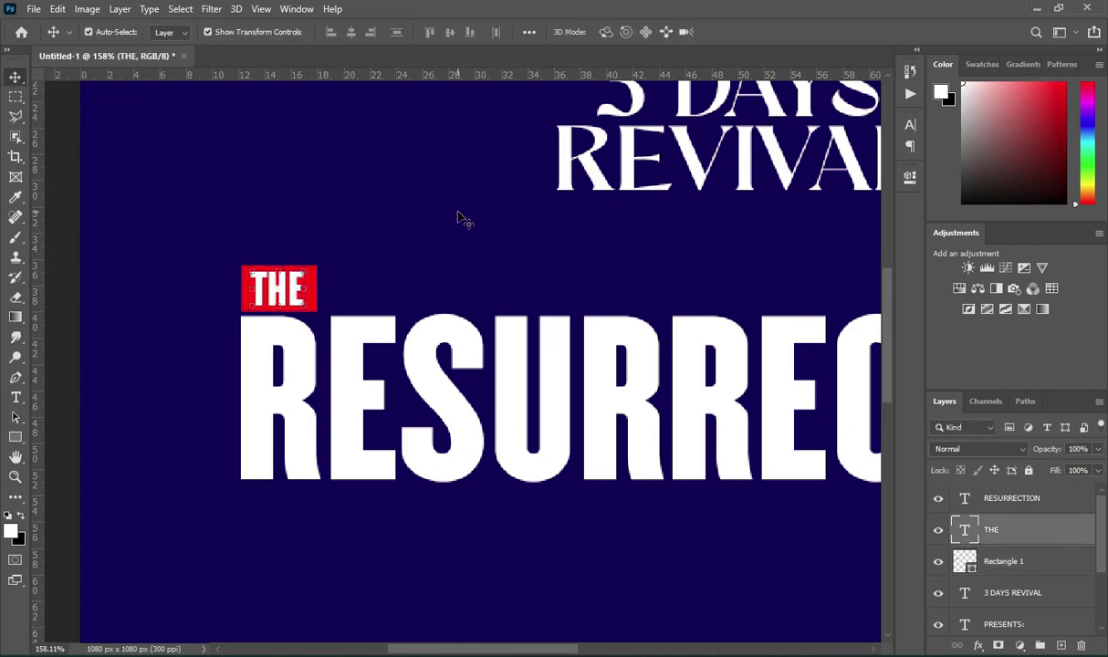
# - Change the colour of the "THE" text to black (000000)
pyautogui.click(610, 32)
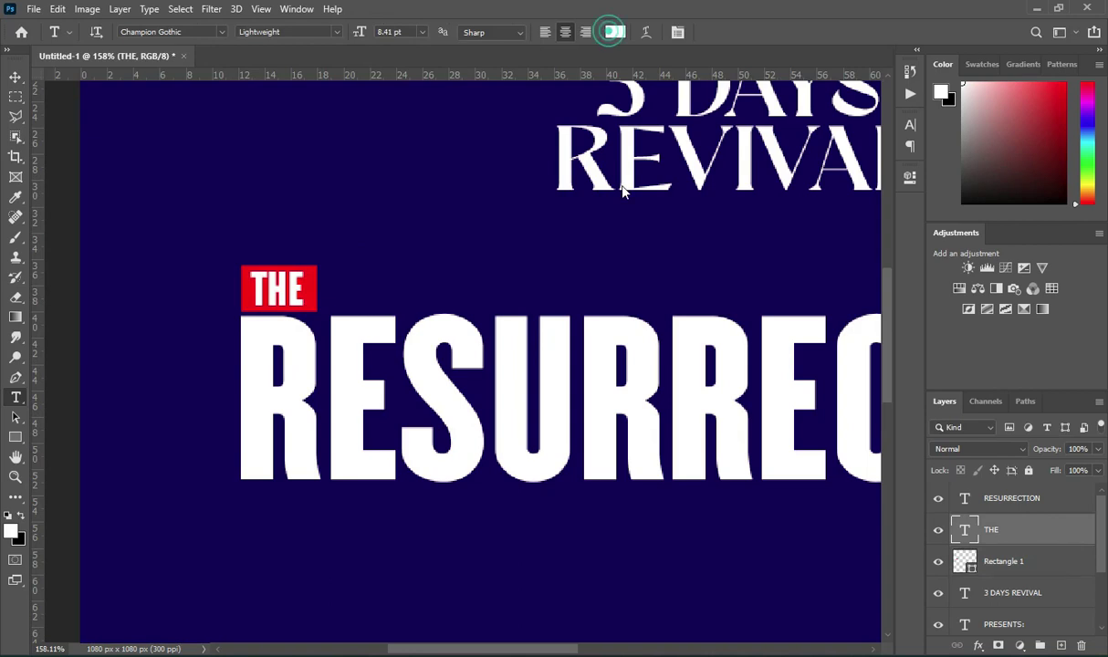
pyautogui.click(625, 354)
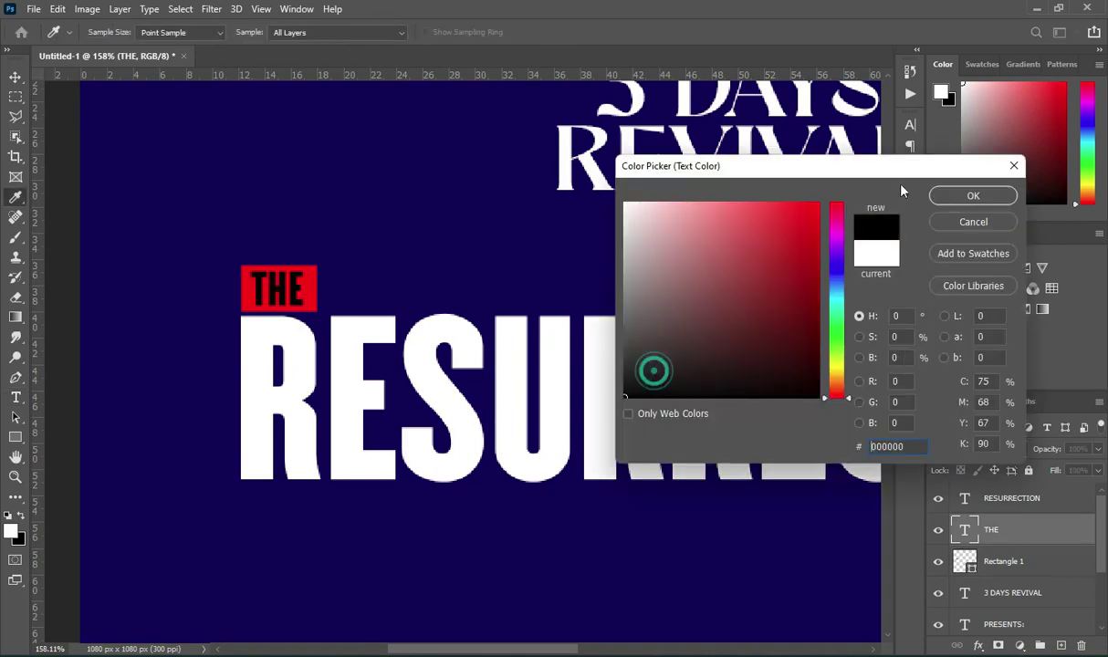
pyautogui.click(964, 191)
pyautogui.click(14, 77)
pyautogui.scroll(-4, 169, 127)
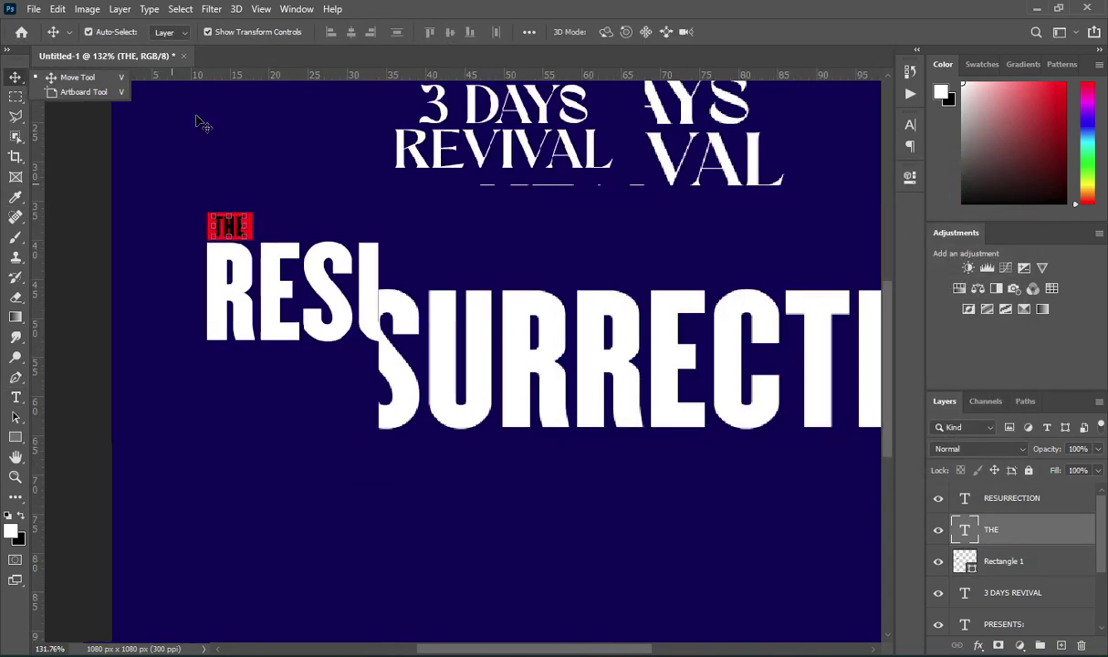
pyautogui.click(60, 75)
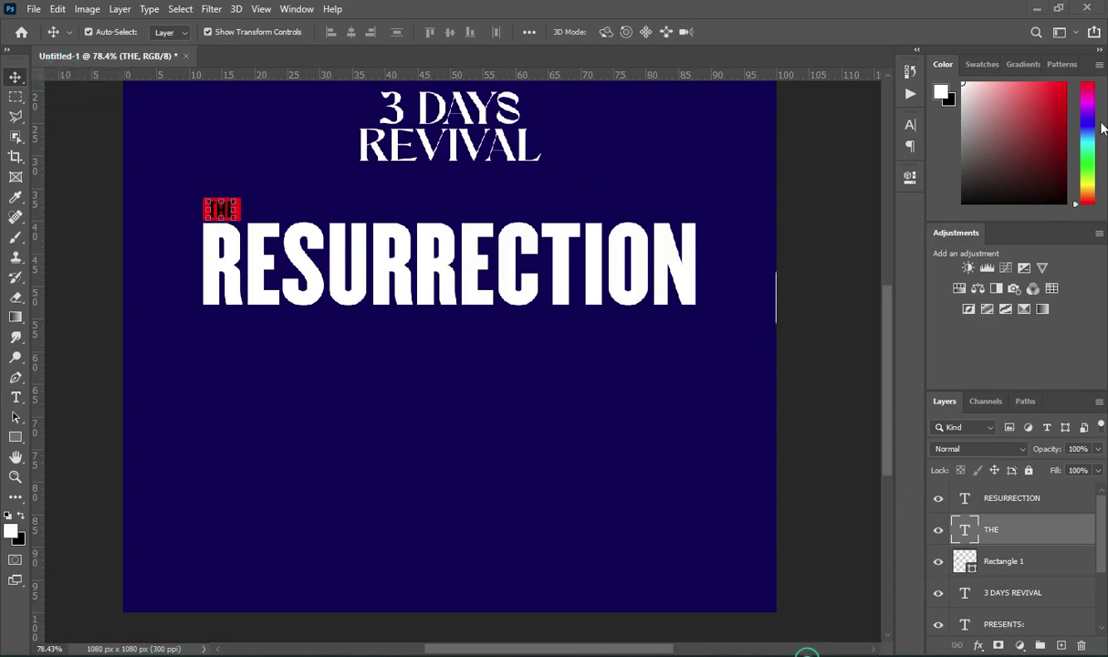
# - Switch to the Notepad file, copy the word "DUBBED", and return to Photoshop
pyautogui.hotkey('alt', 'Tab')
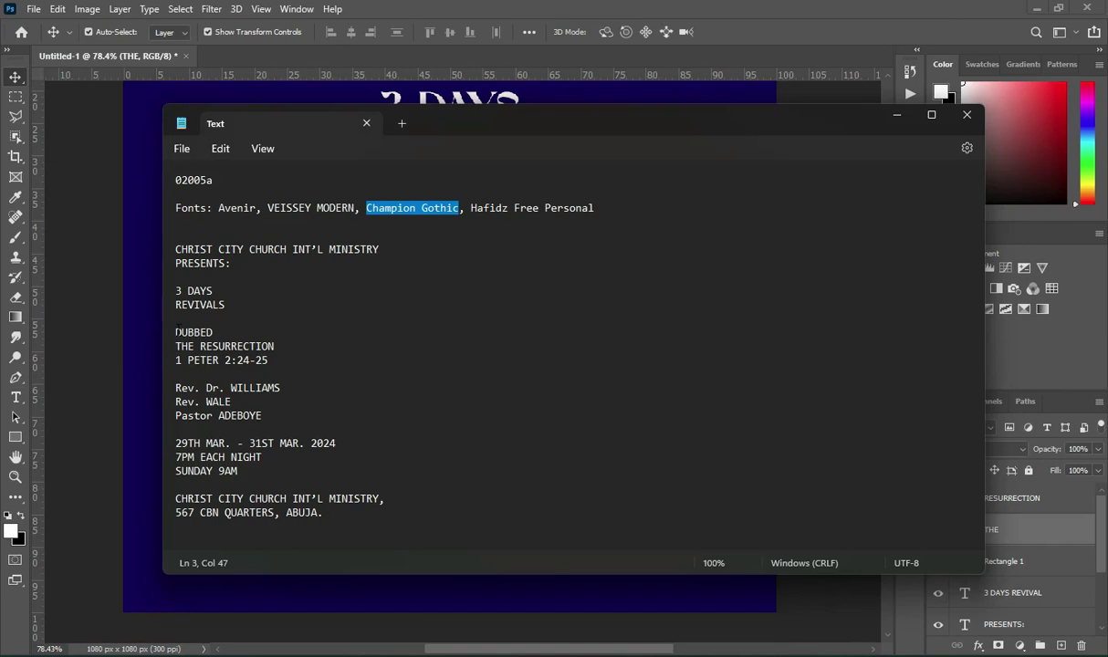
pyautogui.doubleClick(179, 332)
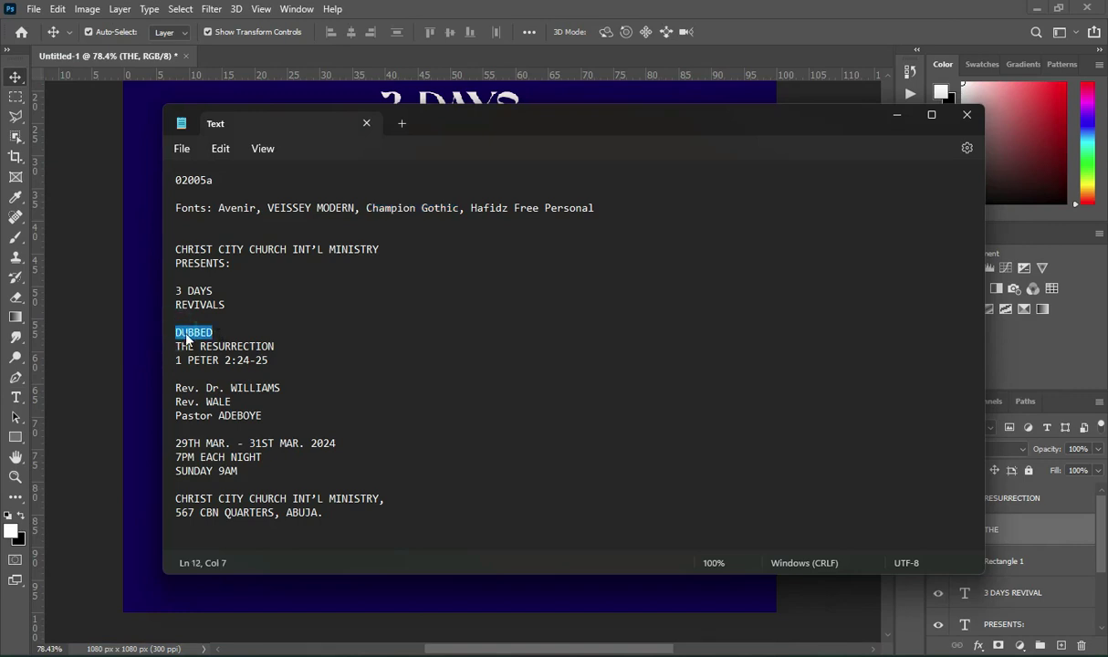
pyautogui.rightClick(187, 338)
pyautogui.click(228, 407)
pyautogui.click(897, 116)
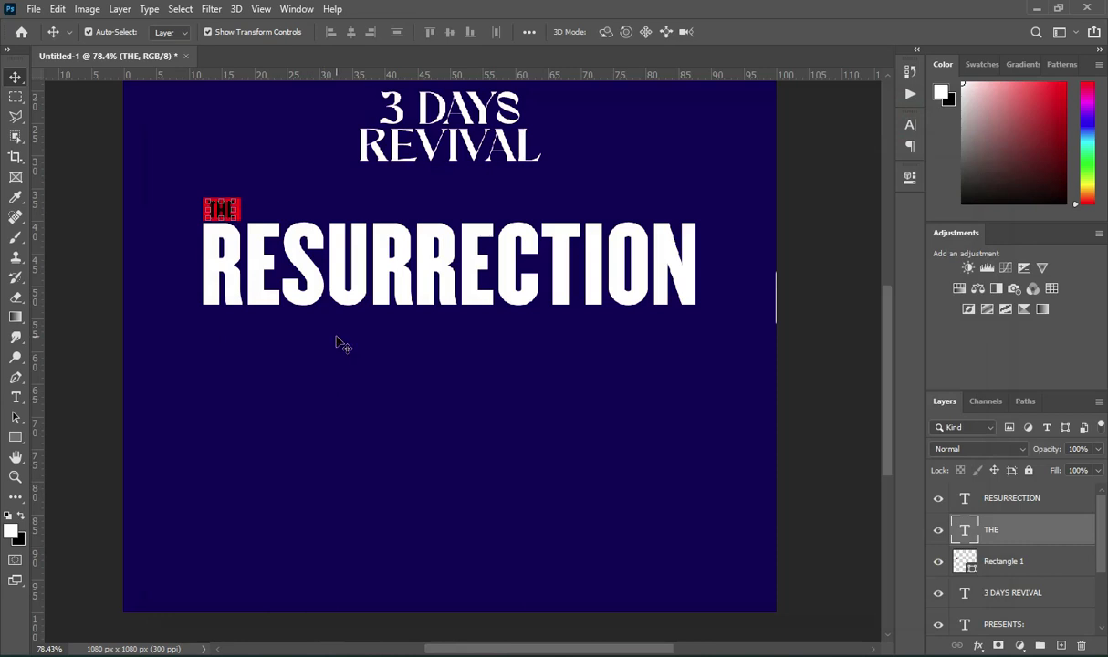
# - Add the copied "DUBBED" as a new text layer below "RESURRECTION" and put it at the top of the layer stack
pyautogui.click(336, 343)
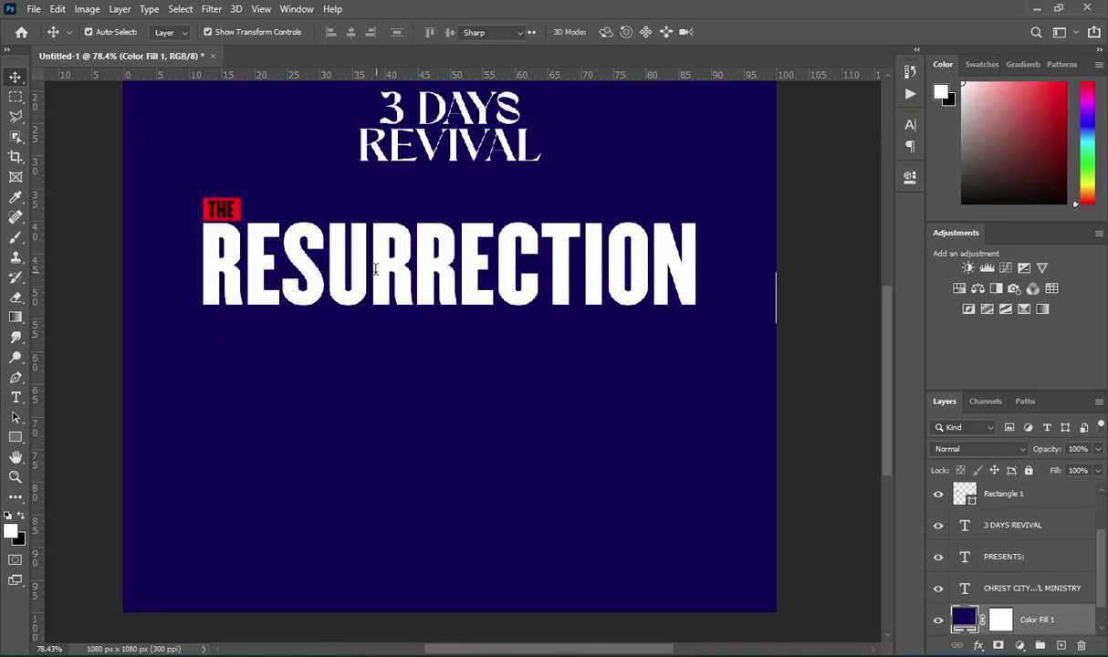
pyautogui.press('t')
pyautogui.click(220, 359)
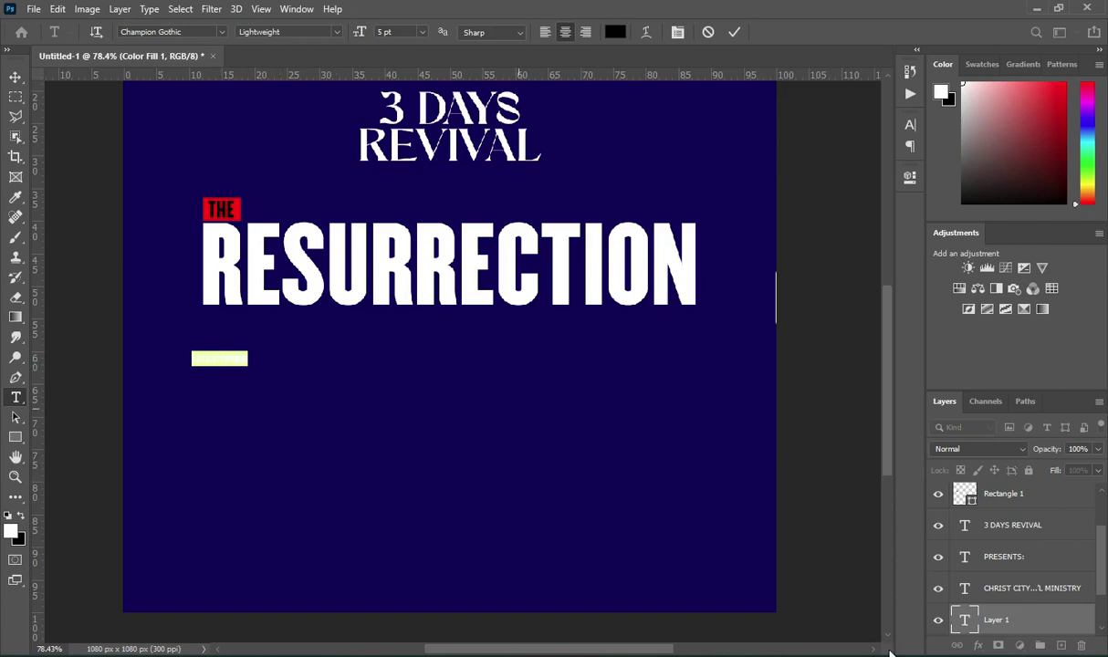
pyautogui.moveTo(1007, 619); pyautogui.dragTo(986, 495)
pyautogui.click(217, 359)
pyautogui.hotkey('ctrl', 'a')
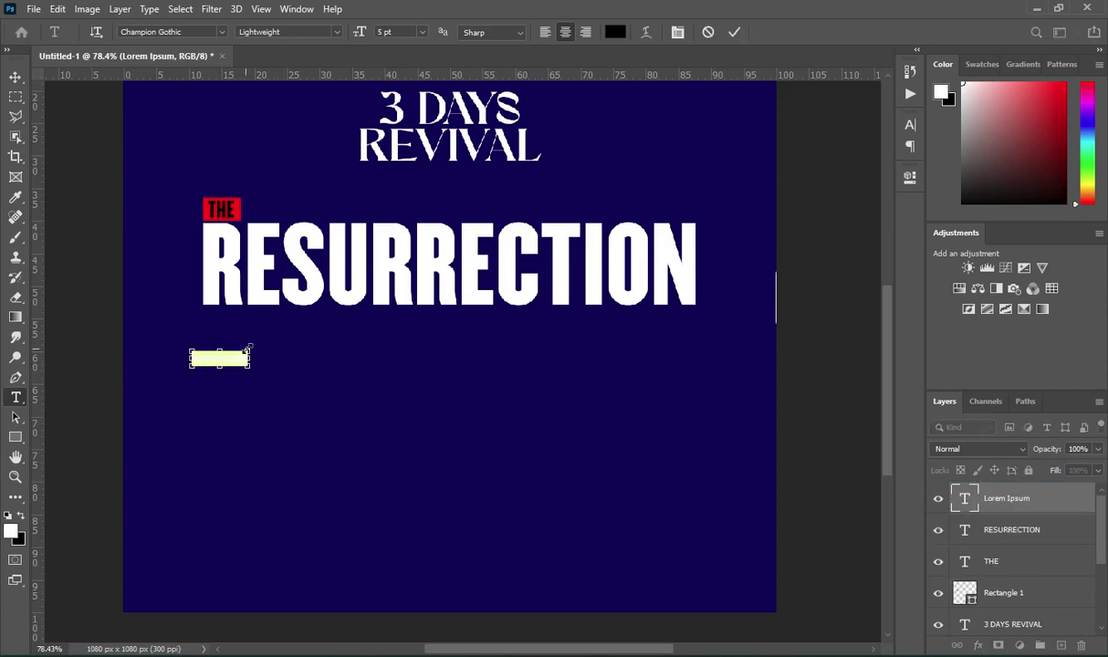
pyautogui.hotkey('ctrl', 'v')
pyautogui.click(735, 37)
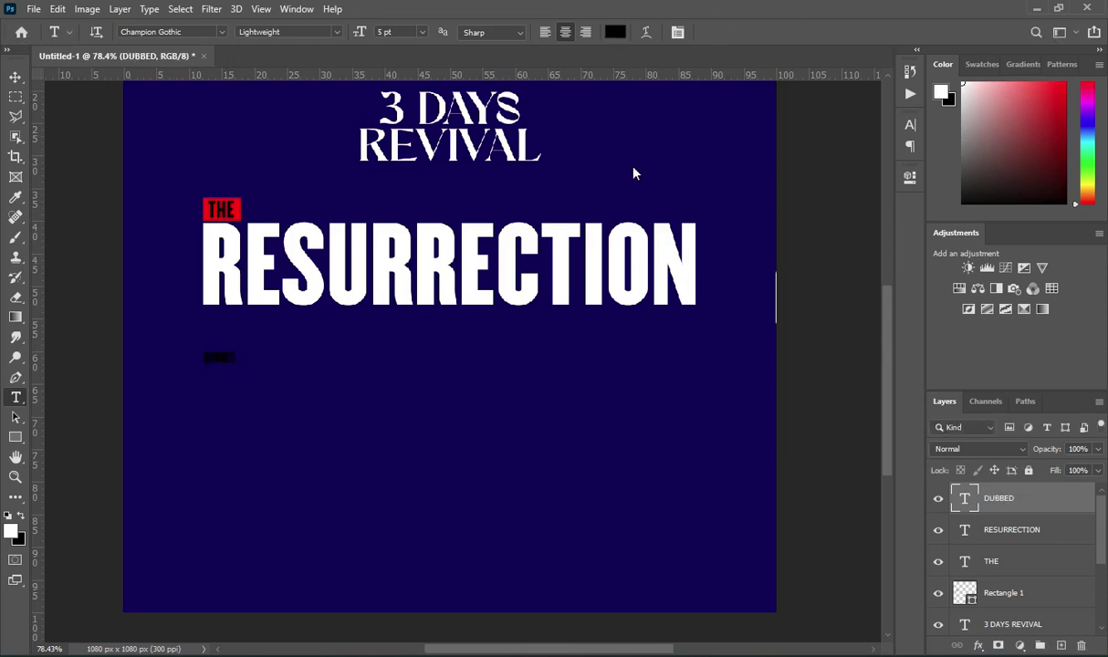
# - Change the colour of the "DUBBED" text to yellow (ffd800)
pyautogui.click(615, 31)
pyautogui.click(835, 366)
pyautogui.click(835, 370)
pyautogui.click(810, 207)
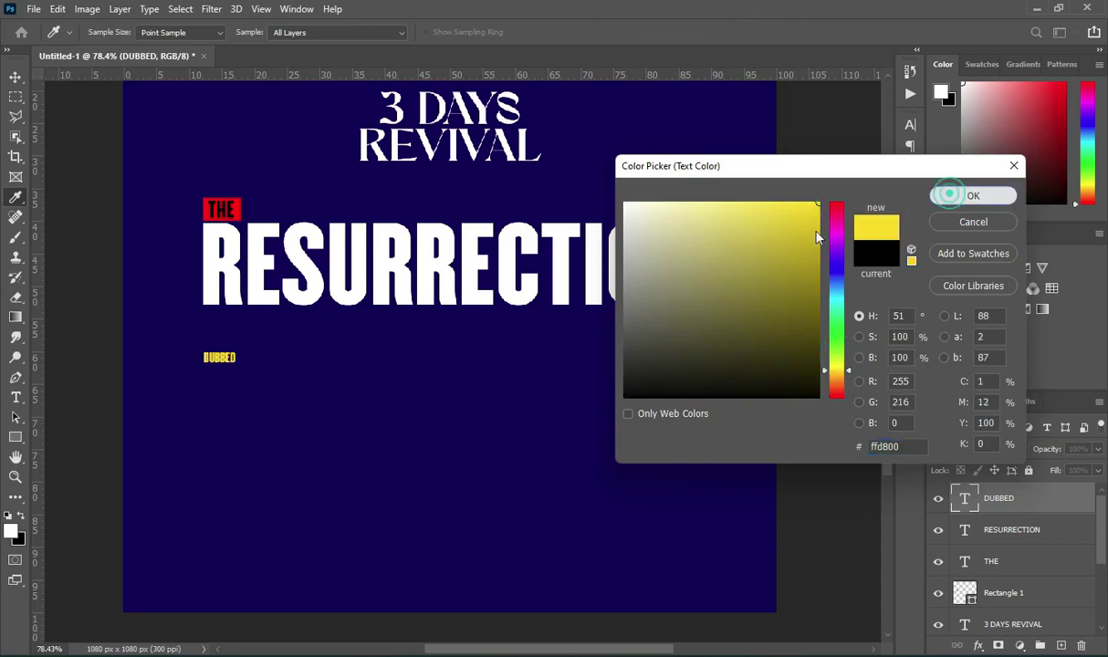
pyautogui.click(973, 195)
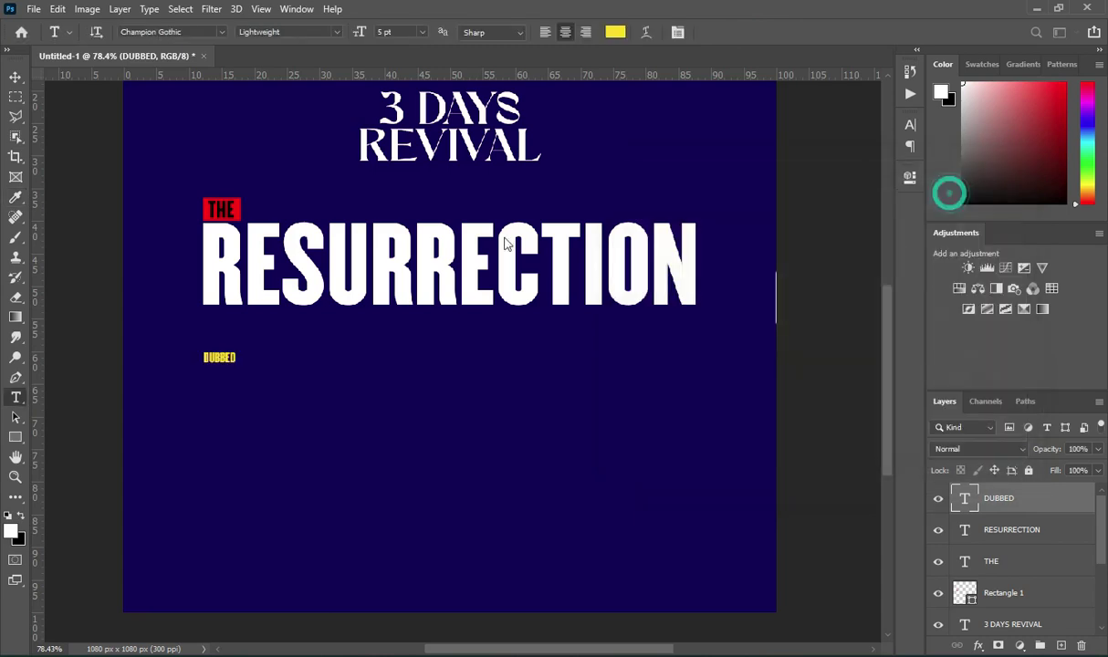
# - Set the font of the "DUBBED" text to Avenir
pyautogui.click(16, 78)
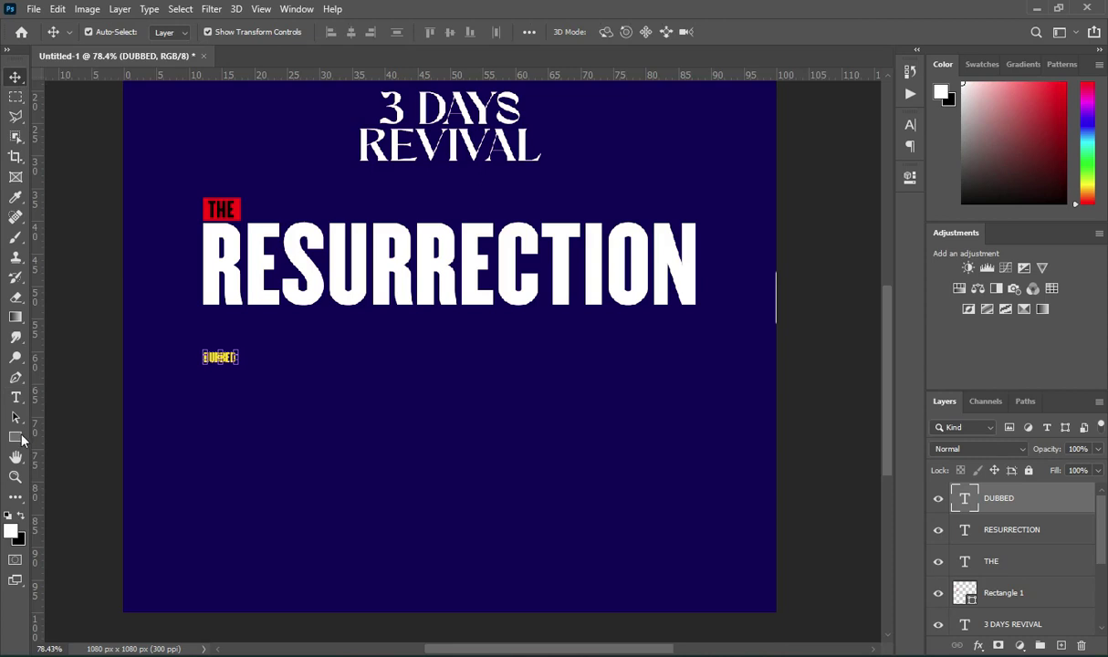
pyautogui.click(13, 398)
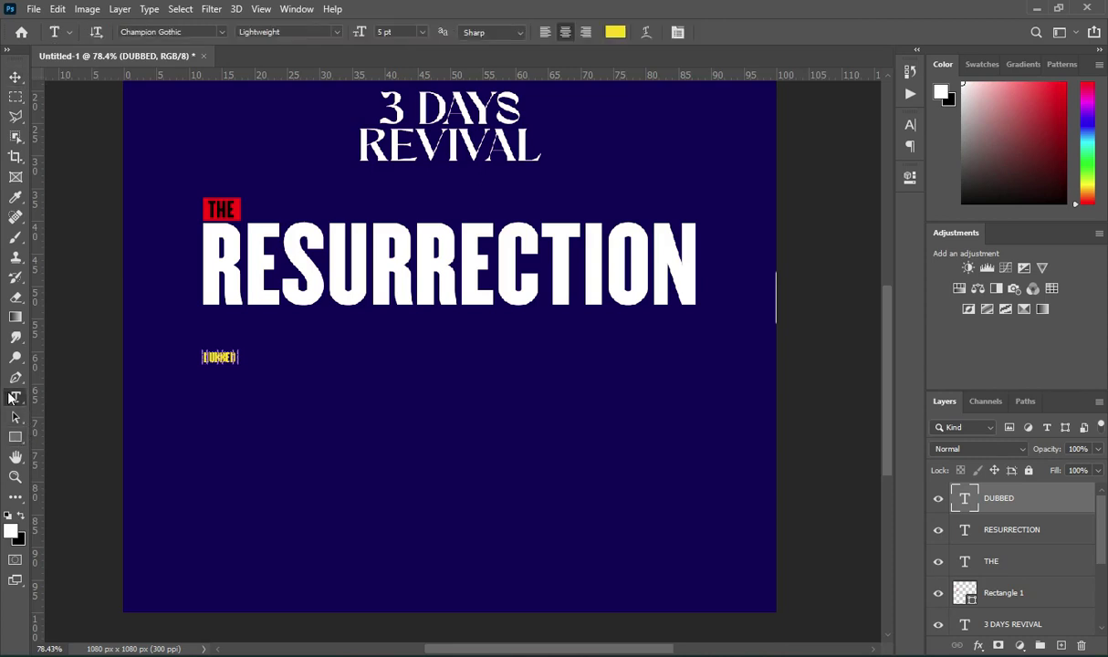
pyautogui.click(222, 32)
pyautogui.press('Down')
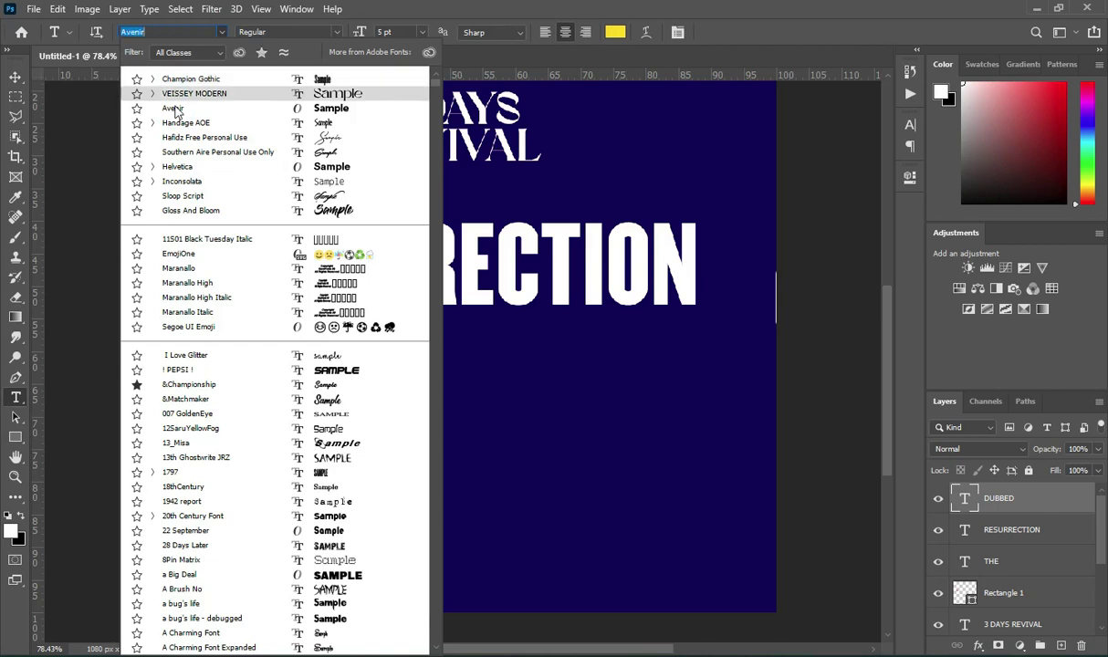
pyautogui.click(173, 109)
# - Rotate "DUBBED" to read vertically upwards and place it close against the outer side of the first R of "RESURRECTION"
pyautogui.click(15, 76)
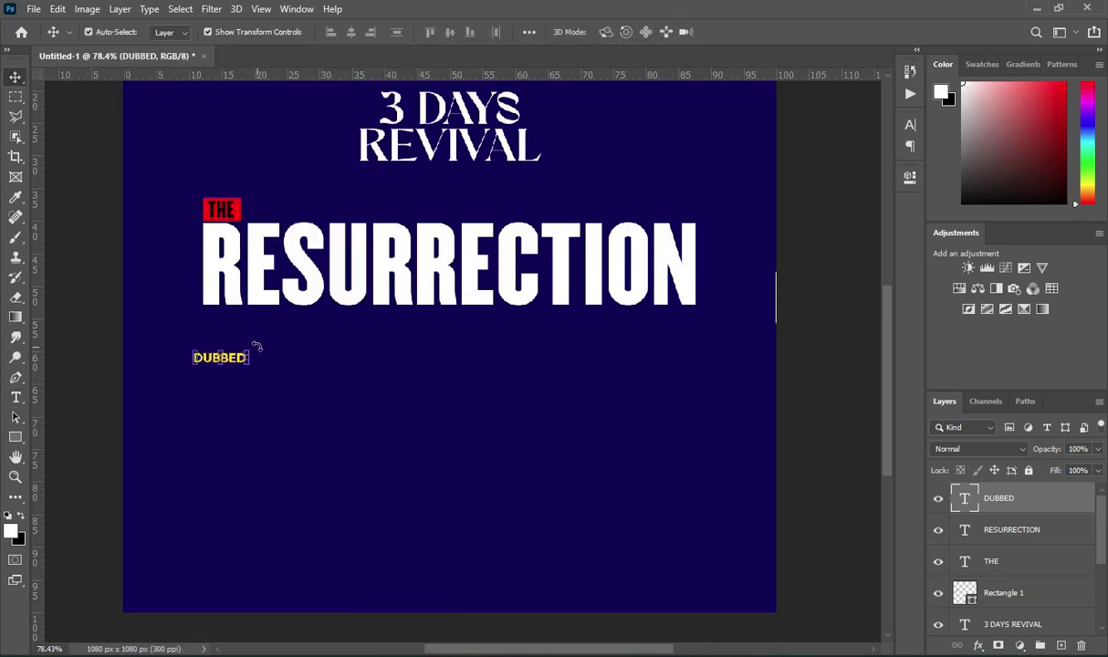
pyautogui.moveTo(247, 331); pyautogui.dragTo(189, 275)
pyautogui.click(762, 32)
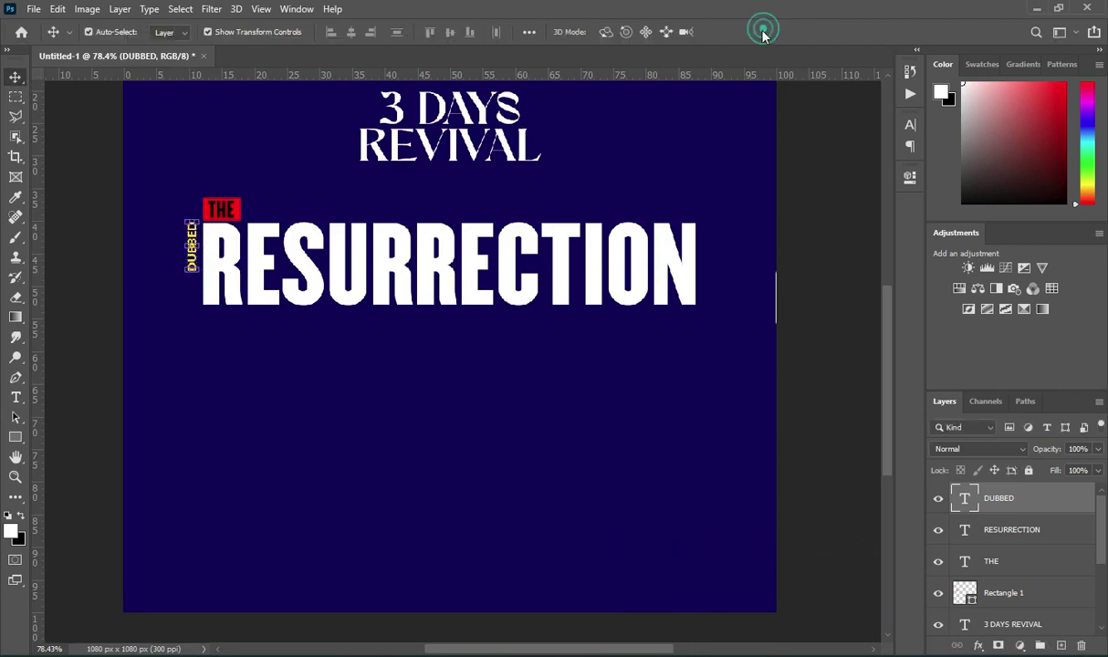
pyautogui.press('Right')
pyautogui.press('Right')
pyautogui.press('Right')
pyautogui.press('Right')
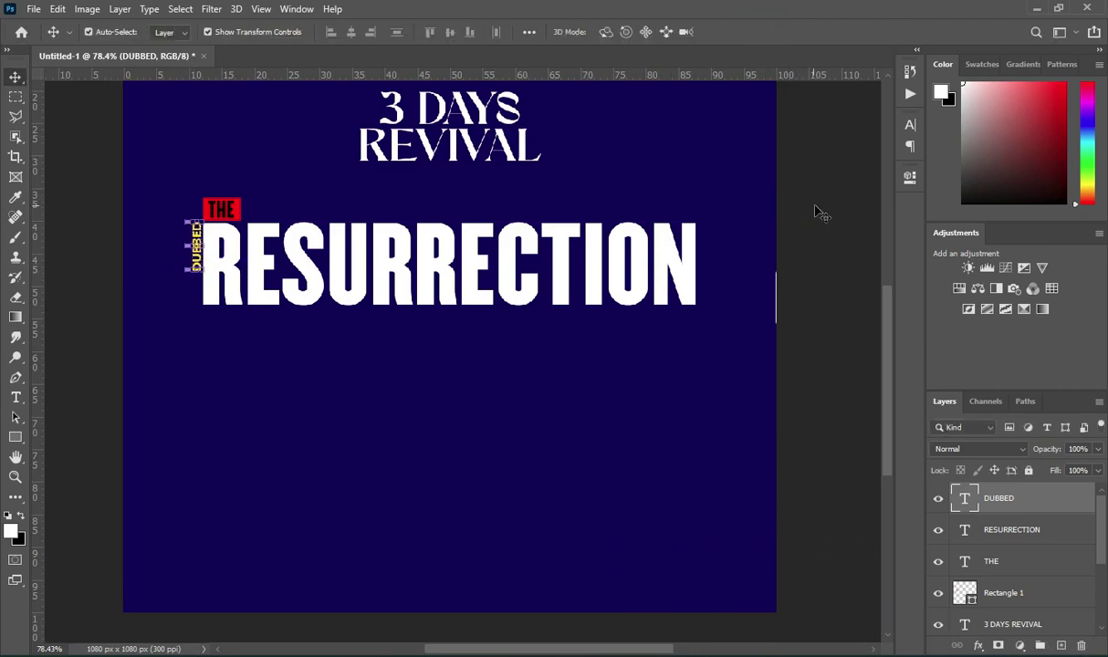
pyautogui.click(821, 210)
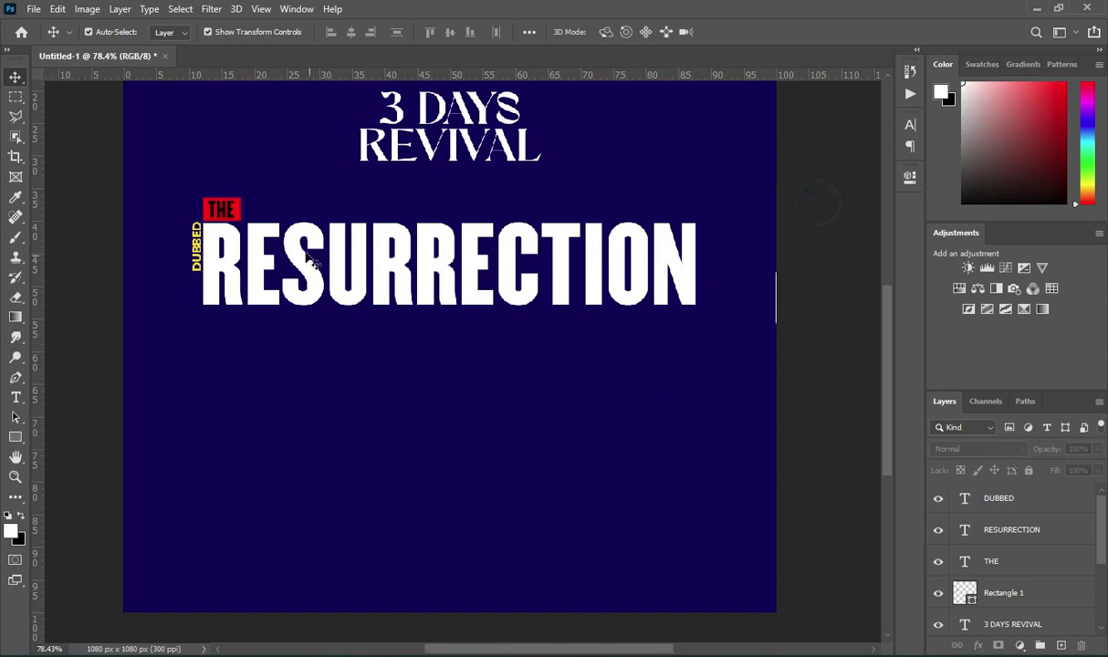
# - Examine the arrangement of "THE", its red rectangle, "DUBBED" and "RESURRECTION" on the whole flyer
pyautogui.scroll(-3, 311, 248)
pyautogui.scroll(2, 581, 356)
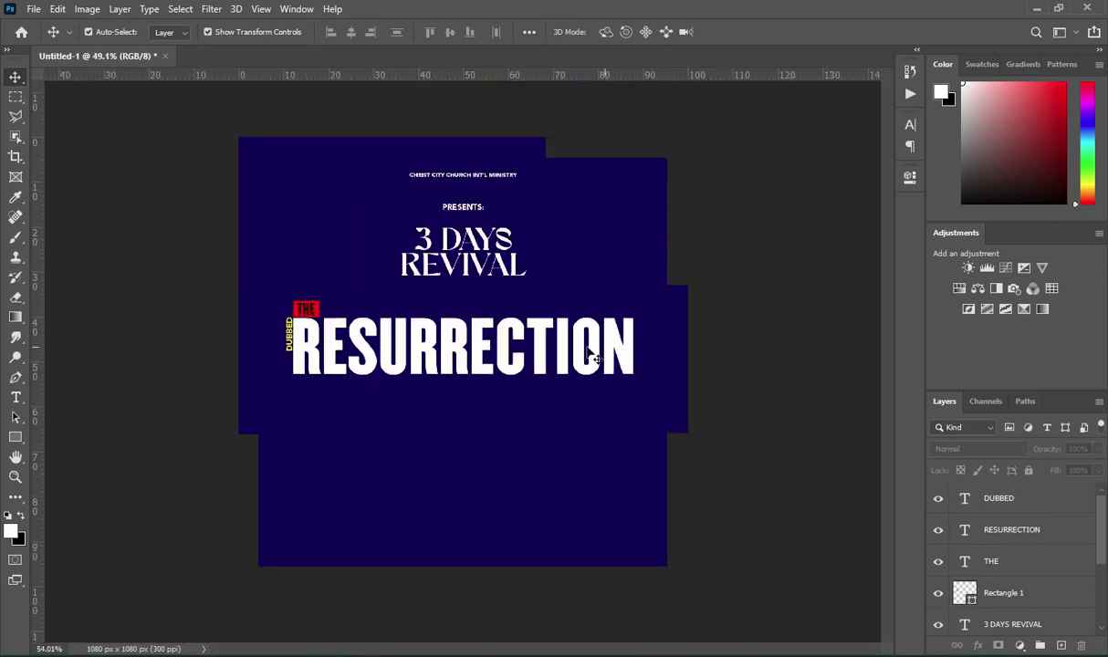
pyautogui.scroll(1, 582, 356)
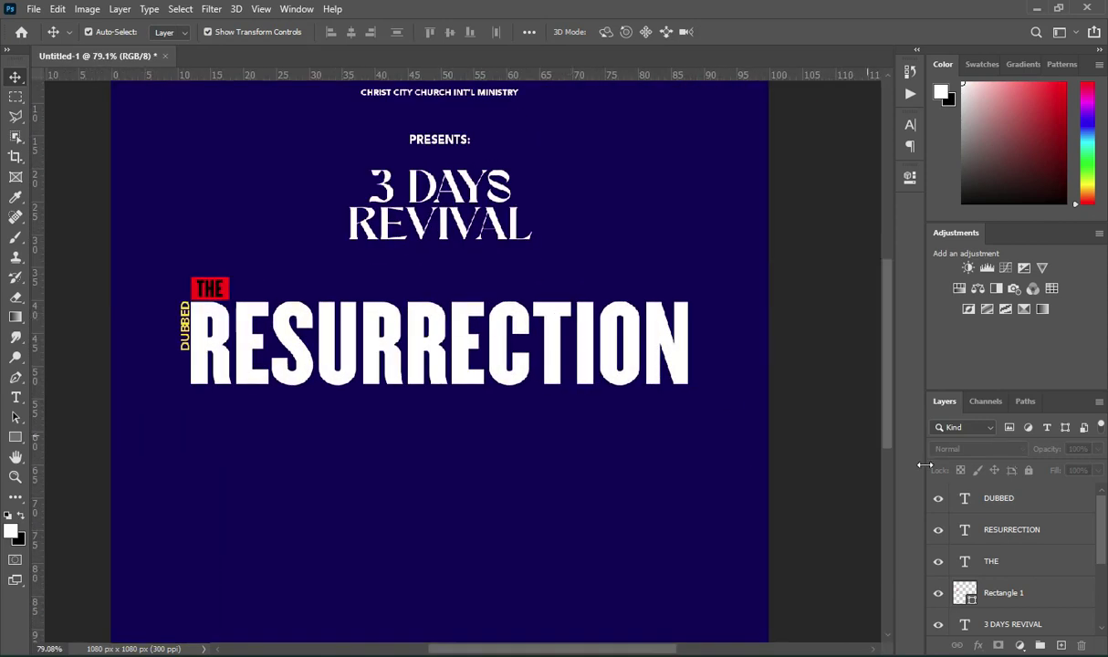
pyautogui.click(1001, 558)
pyautogui.keyDown('shift'); pyautogui.click(1011, 595); pyautogui.keyUp('shift')
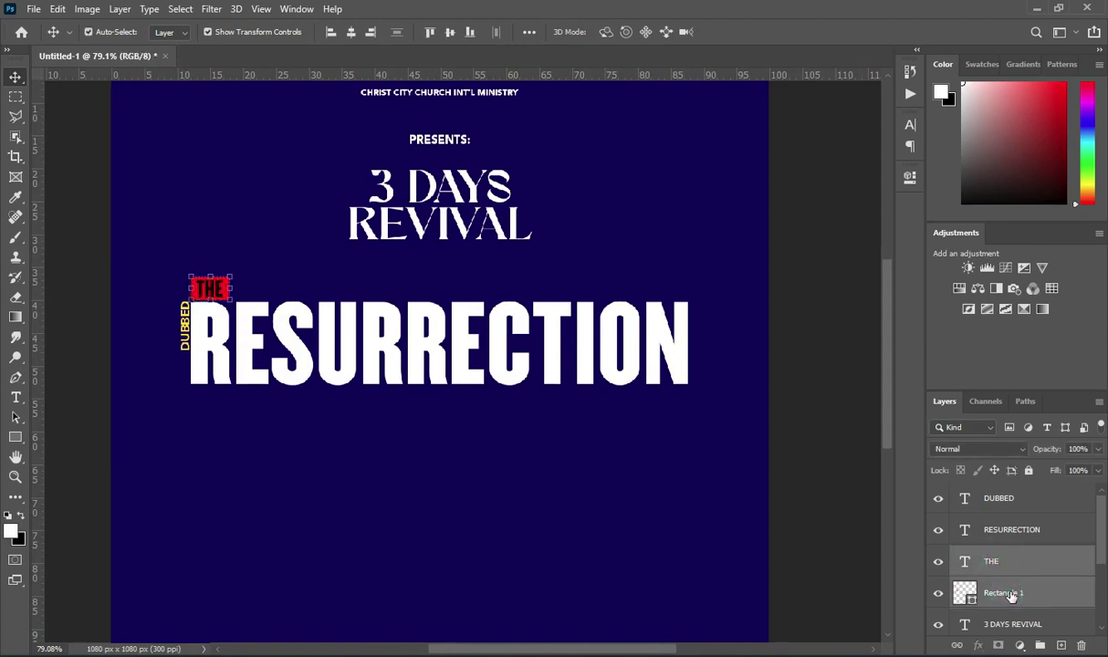
pyautogui.click(828, 447)
pyautogui.scroll(-3, 403, 271)
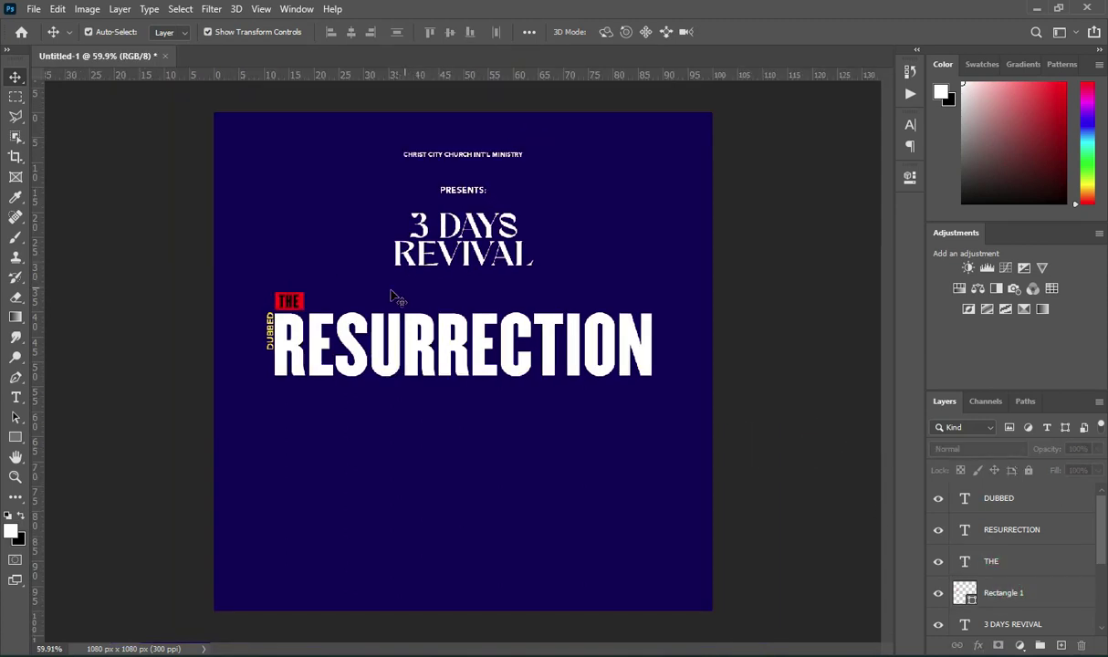
pyautogui.scroll(1, 506, 354)
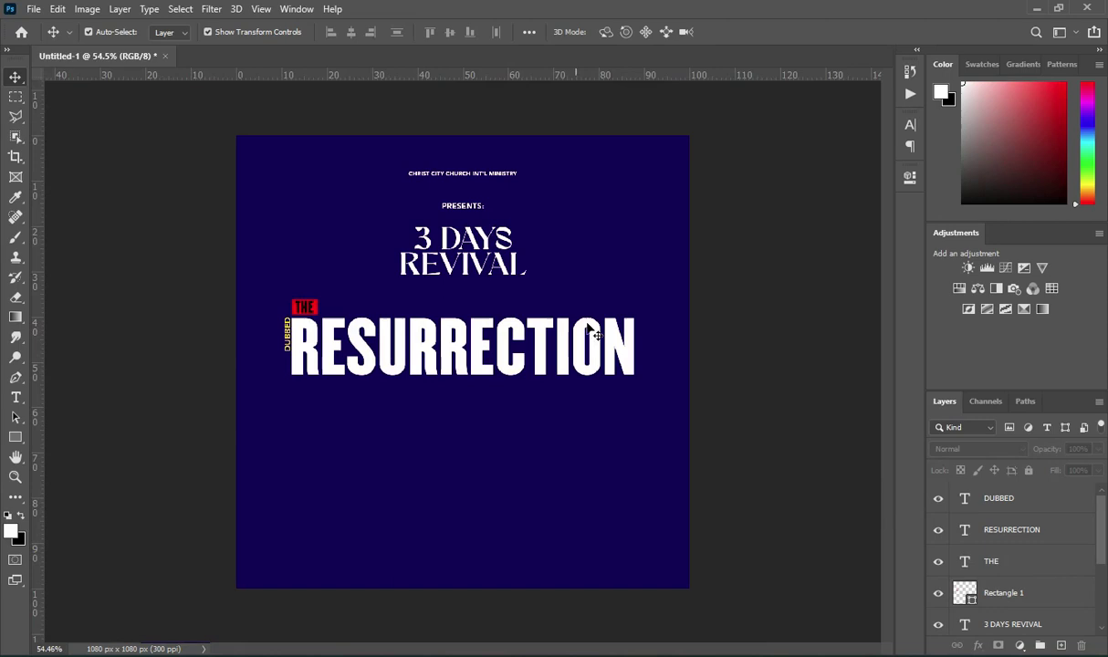
# - Copy the verse reference "1 PETER 2:24-25" from the Notepad file and return to Photoshop with the "RESURRECTION" layer selected
pyautogui.click(572, 365)
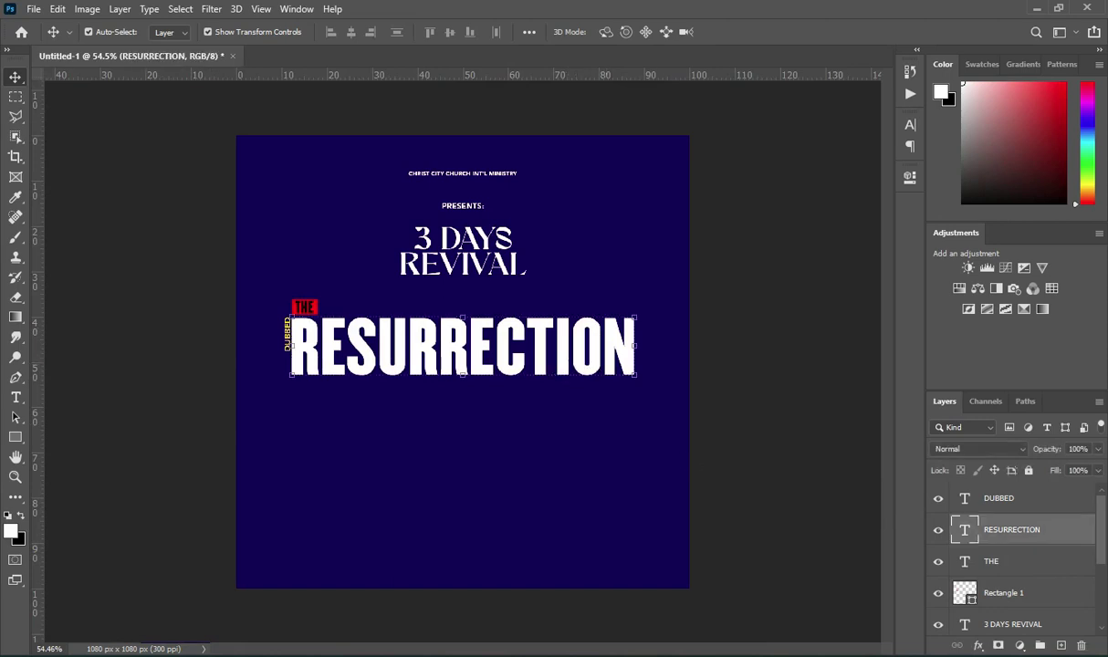
pyautogui.hotkey('alt', 'Tab')
pyautogui.moveTo(176, 359); pyautogui.dragTo(270, 360)
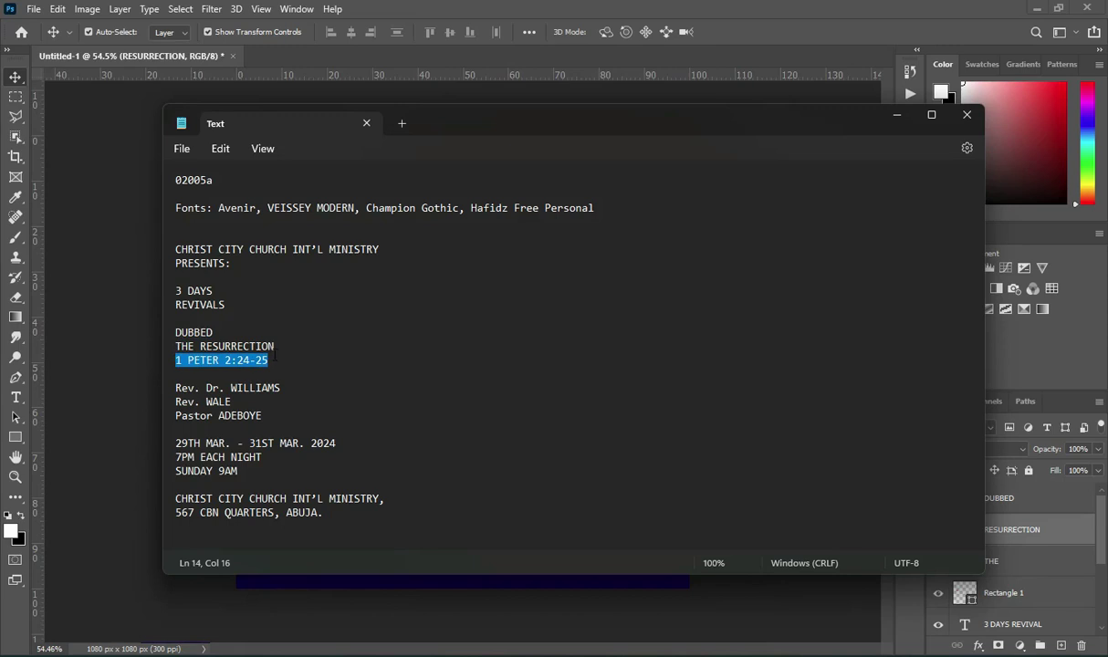
pyautogui.rightClick(231, 360)
pyautogui.click(302, 125)
pyautogui.click(896, 114)
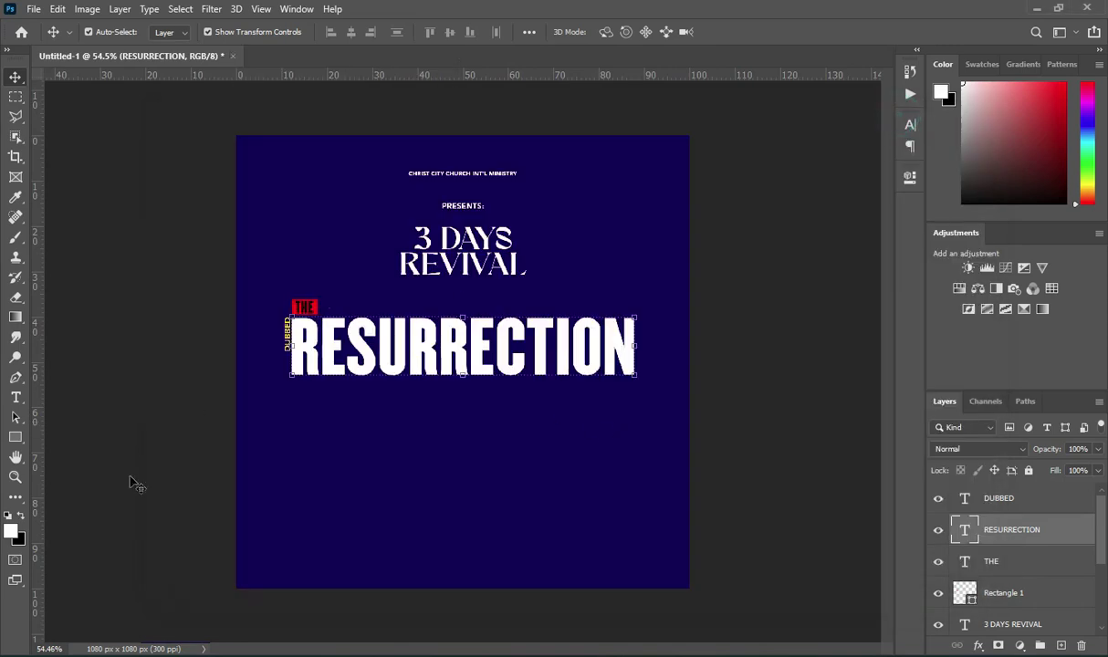
# - Add "1 PETER 2:24-25" as a new white text layer below "RESURRECTION"
pyautogui.click(15, 396)
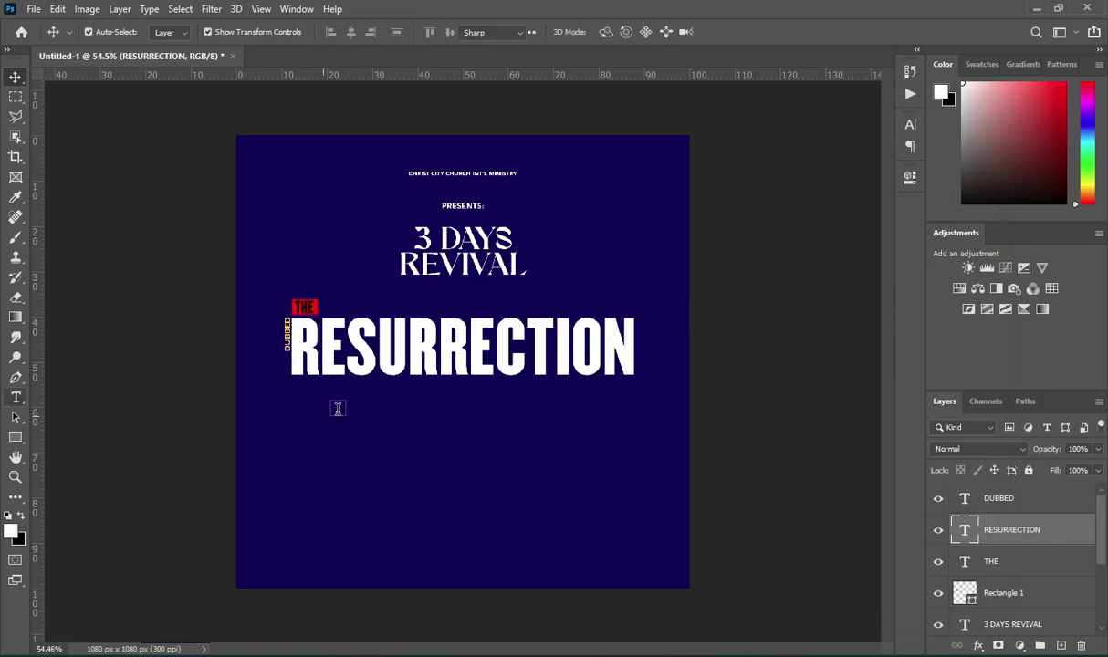
pyautogui.click(529, 389)
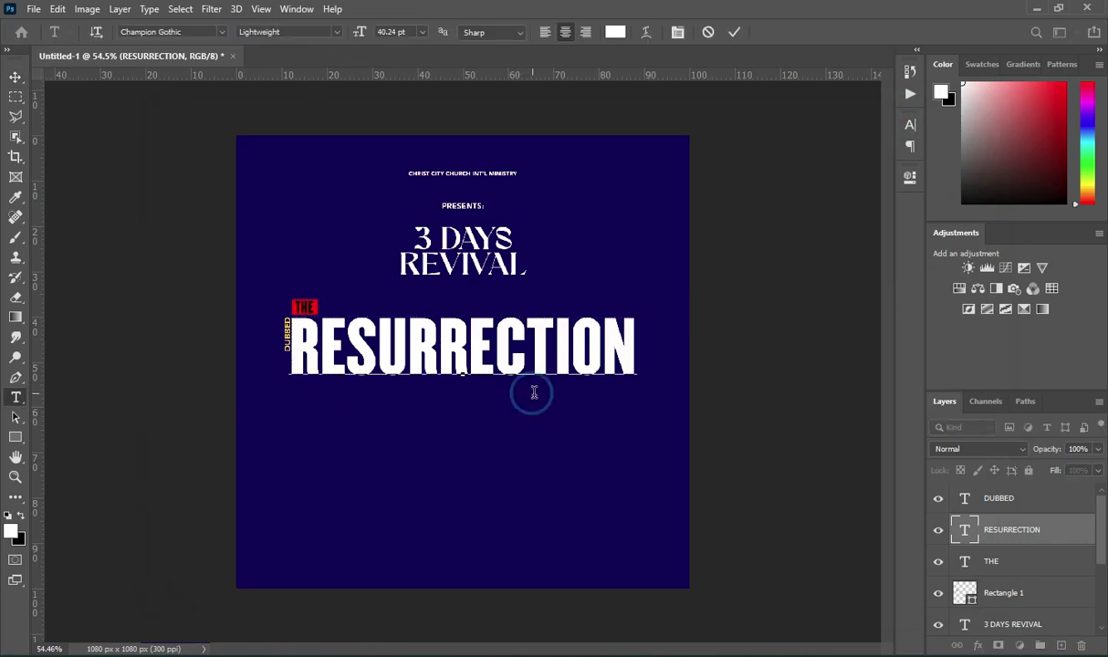
pyautogui.click(732, 33)
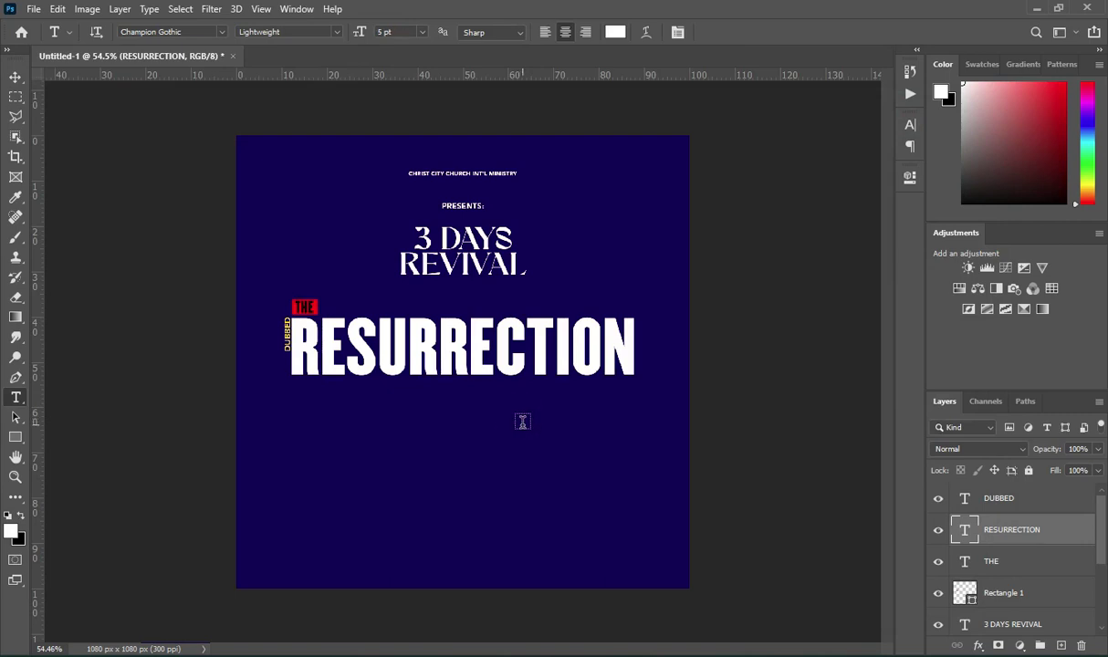
pyautogui.click(520, 420)
pyautogui.write('1 PETER 2:24-25')
pyautogui.click(735, 32)
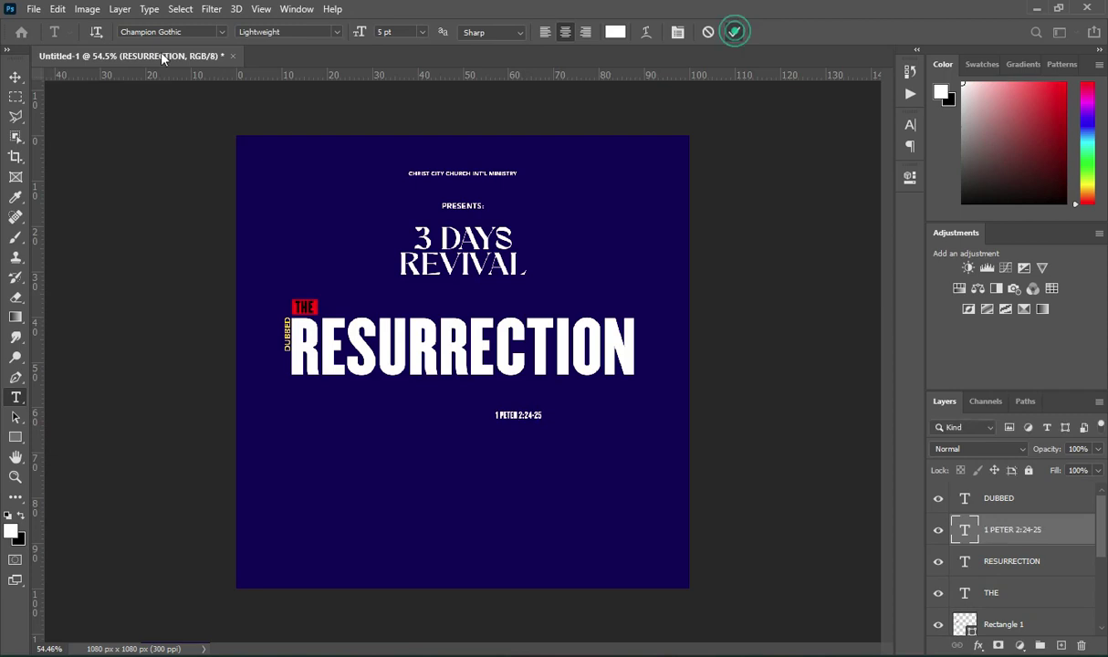
# - Set the font of the "1 PETER 2:24-25" text to Avenir
pyautogui.click(220, 32)
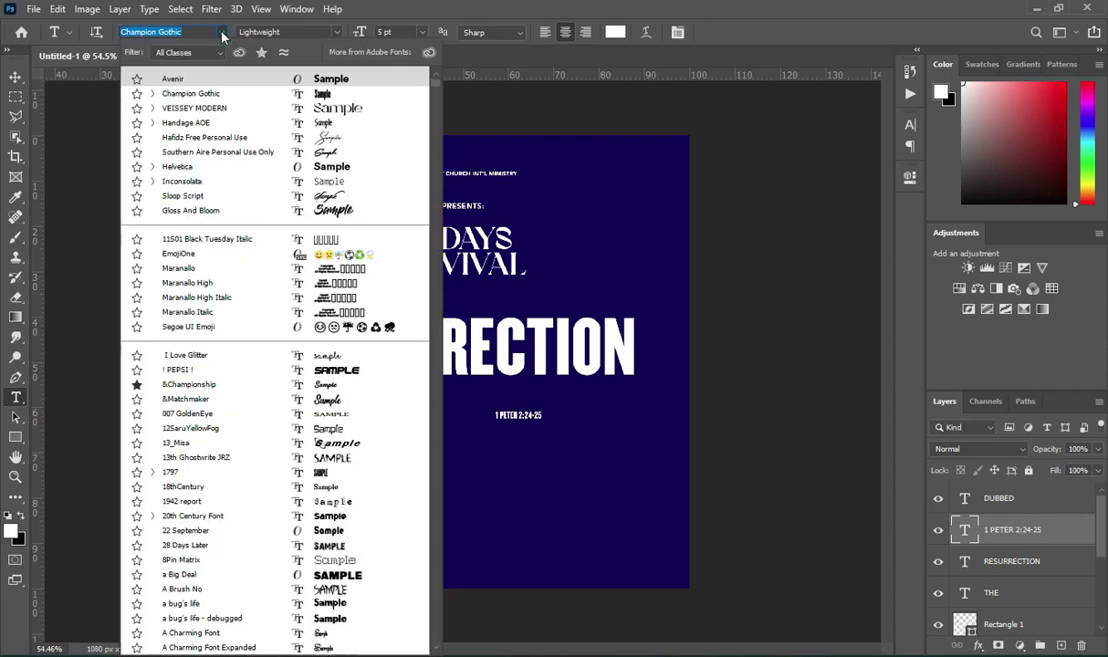
pyautogui.press('Down')
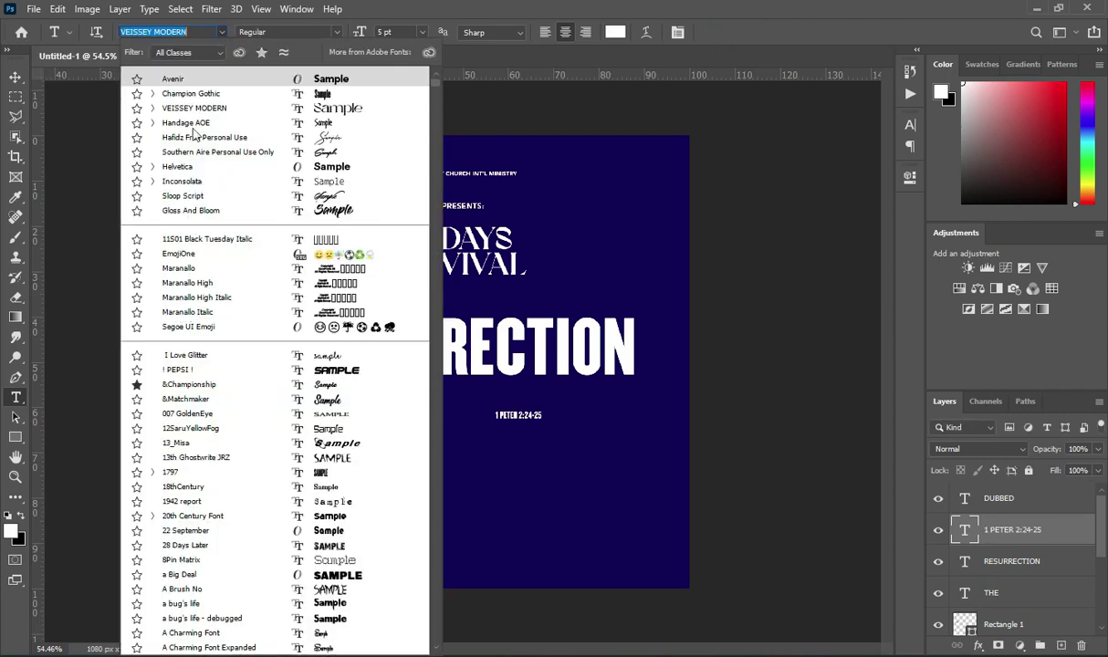
pyautogui.press('Up')
pyautogui.press('Up')
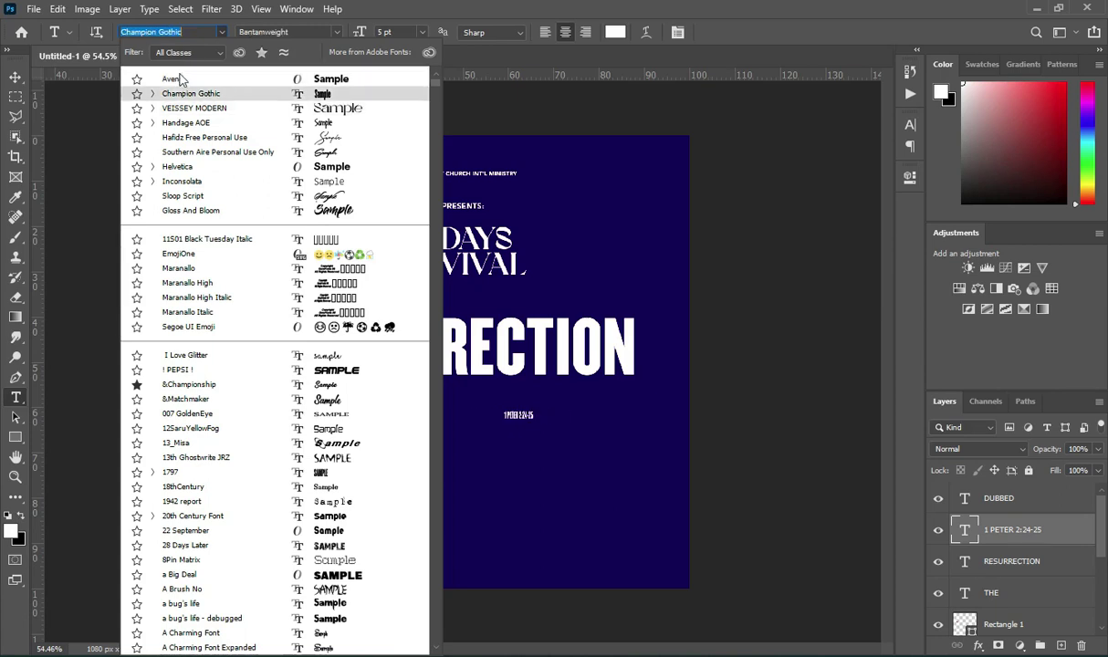
pyautogui.click(182, 79)
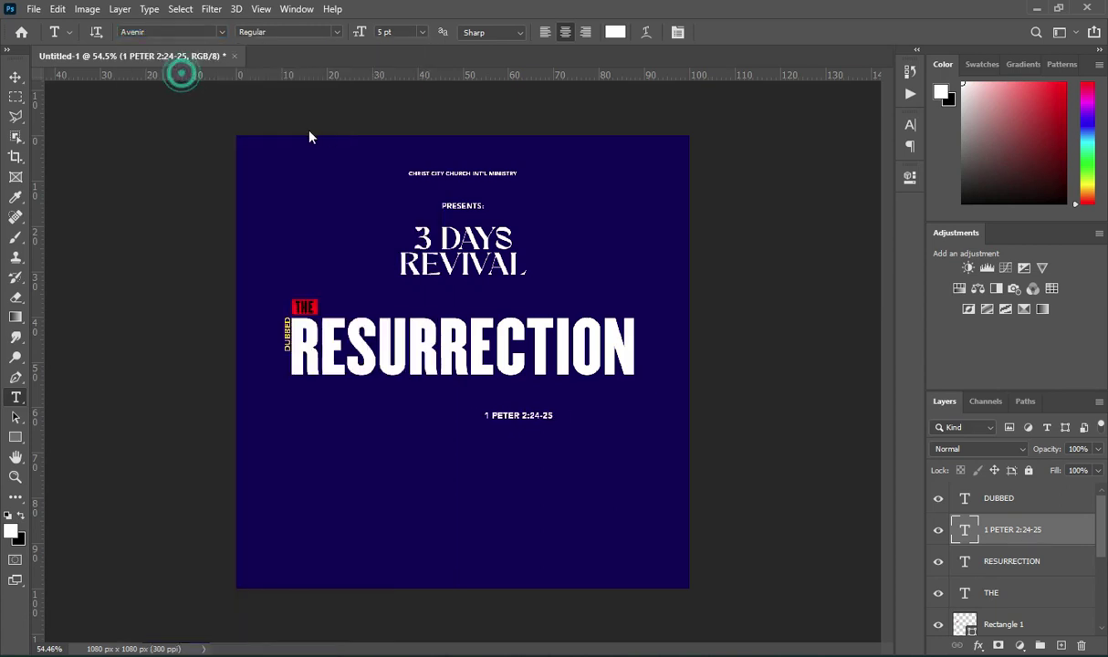
# - Place "1 PETER 2:24-25" directly under the last letters of "RESURRECTION" and bring its layer to the top of the stack
pyautogui.click(15, 77)
pyautogui.moveTo(544, 408); pyautogui.dragTo(606, 378)
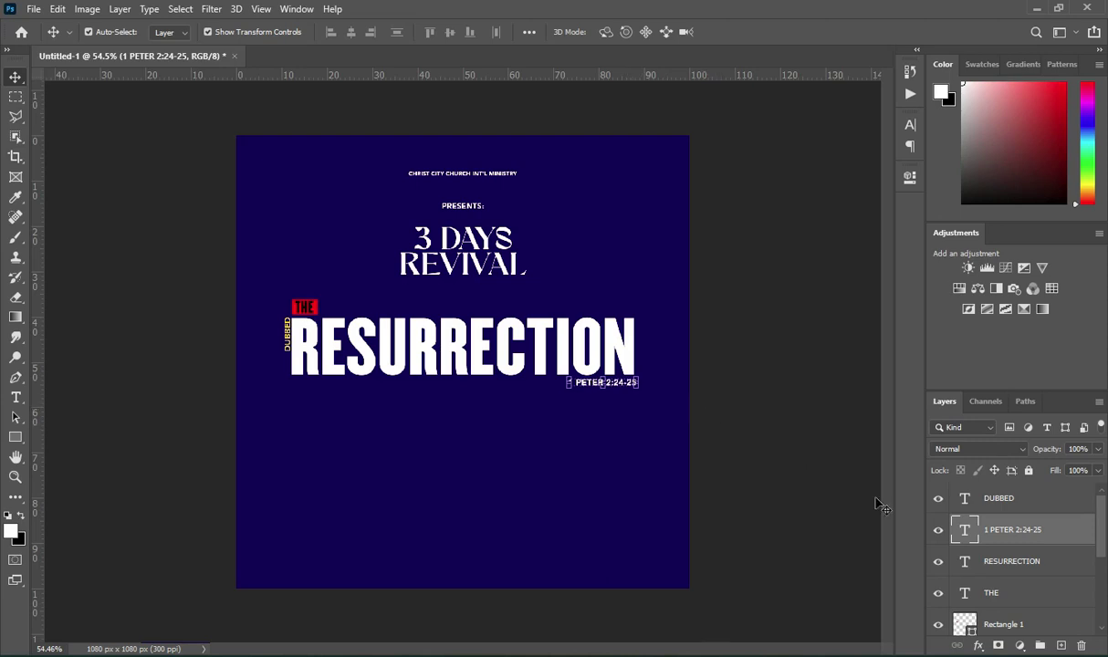
pyautogui.moveTo(1019, 517); pyautogui.dragTo(1012, 491)
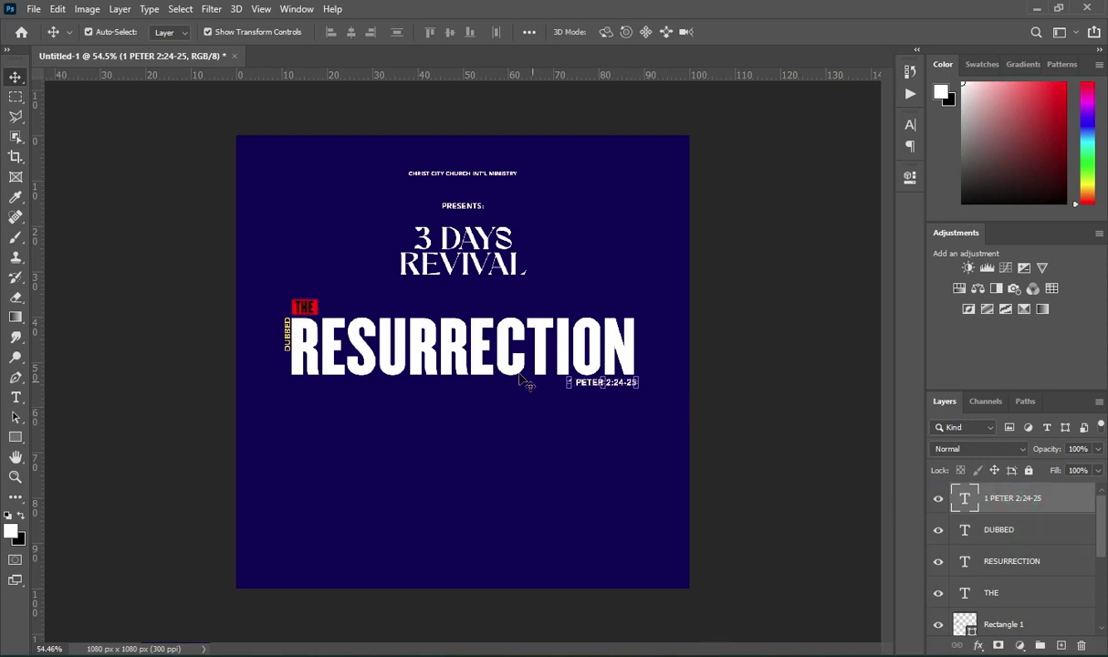
pyautogui.scroll(1, 513, 380)
pyautogui.scroll(2, 515, 377)
pyautogui.click(829, 395)
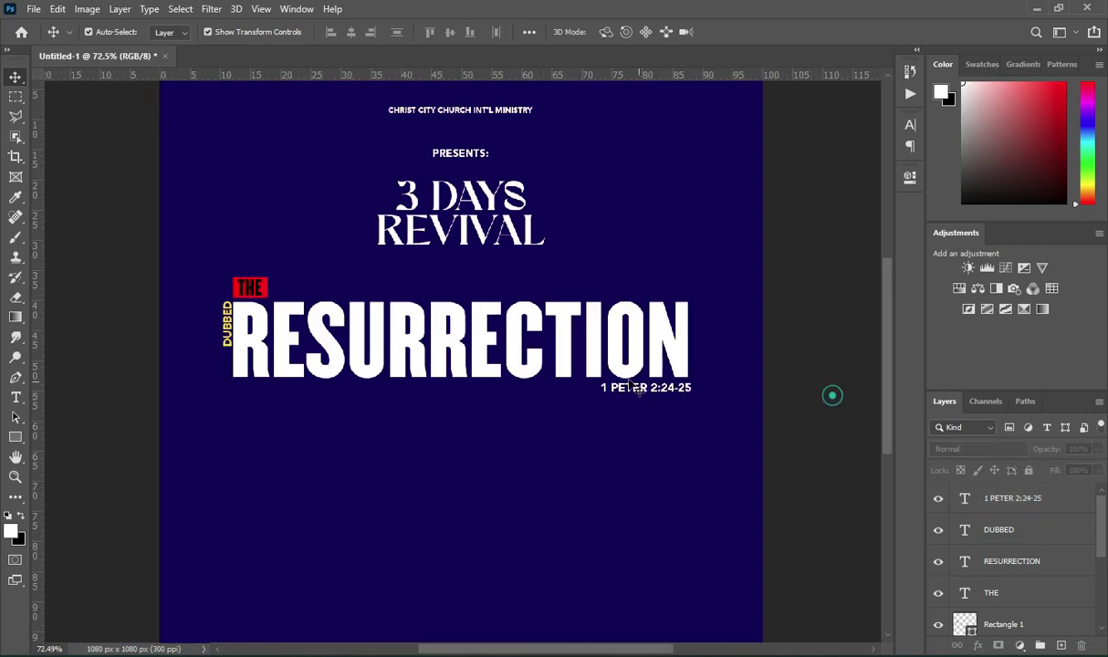
pyautogui.scroll(-1, 566, 377)
pyautogui.click(787, 654)
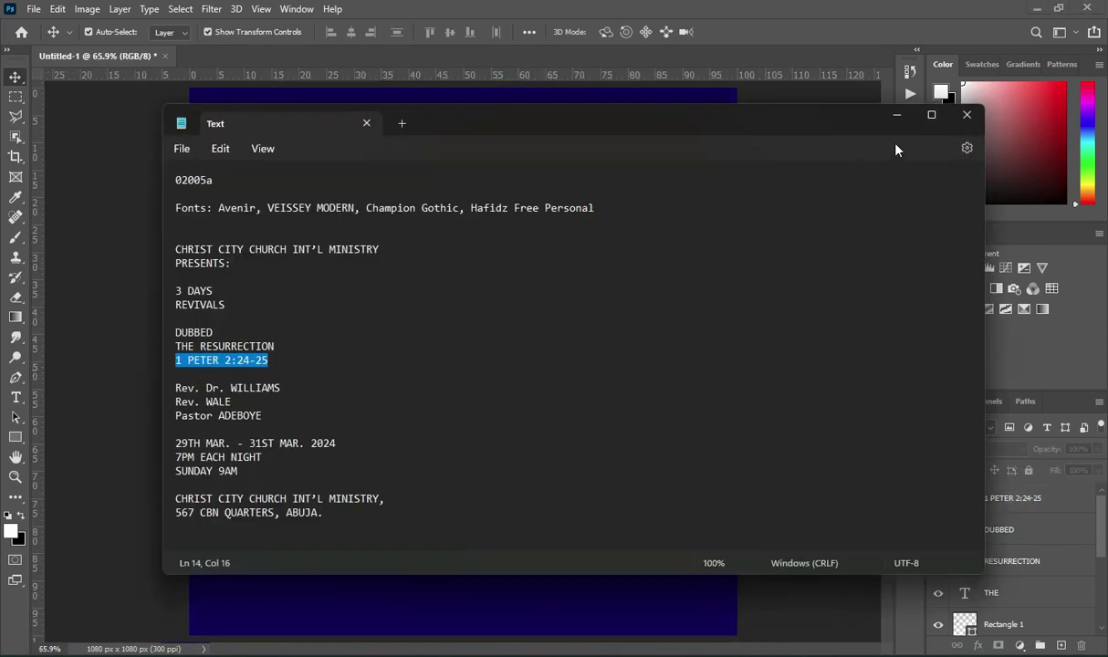
pyautogui.click(896, 116)
pyautogui.scroll(-2, 520, 341)
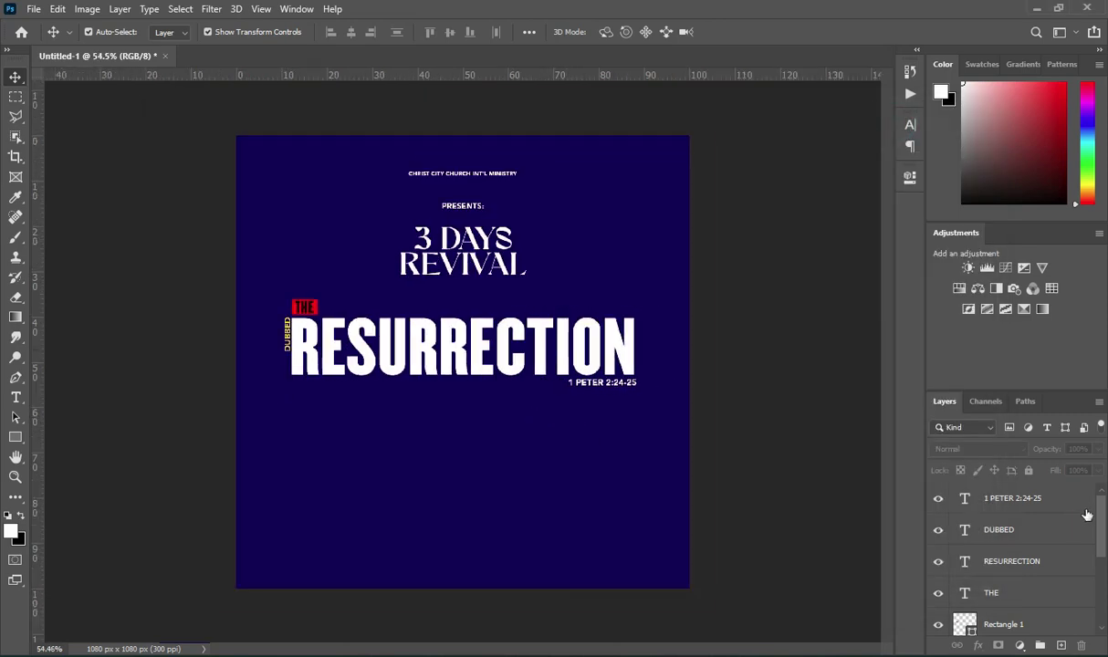
# - Place the cutout image of the three pastors above the verse layer, scaled to 22.95% and centred on the canvas's bottom edge
pyautogui.click(1031, 504)
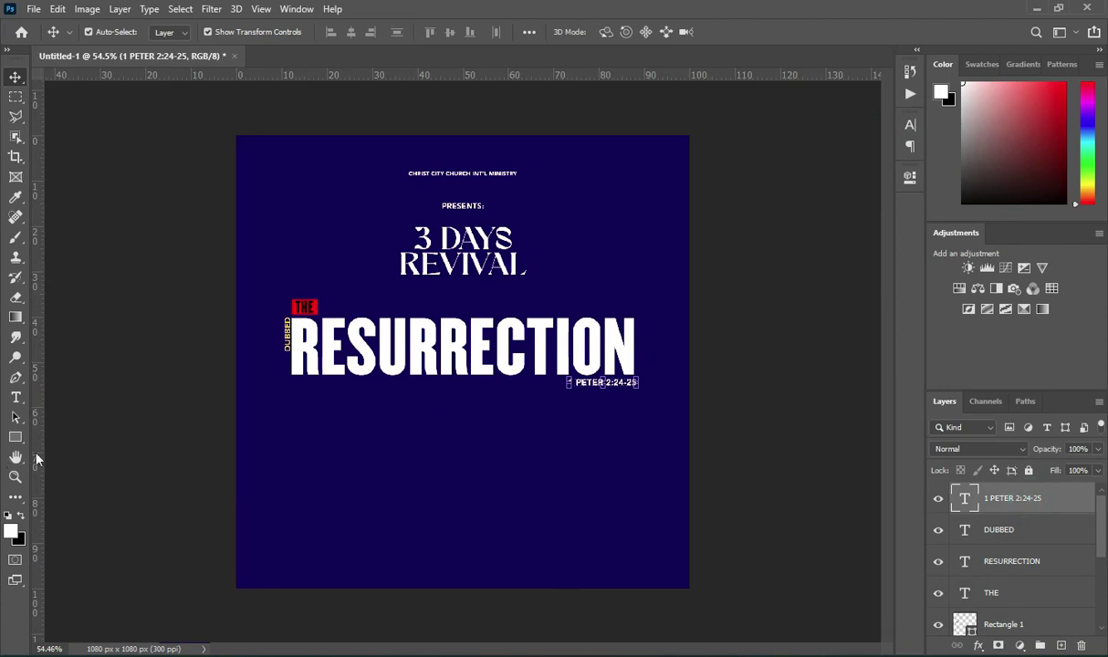
pyautogui.hotkey('alt', 'Tab')
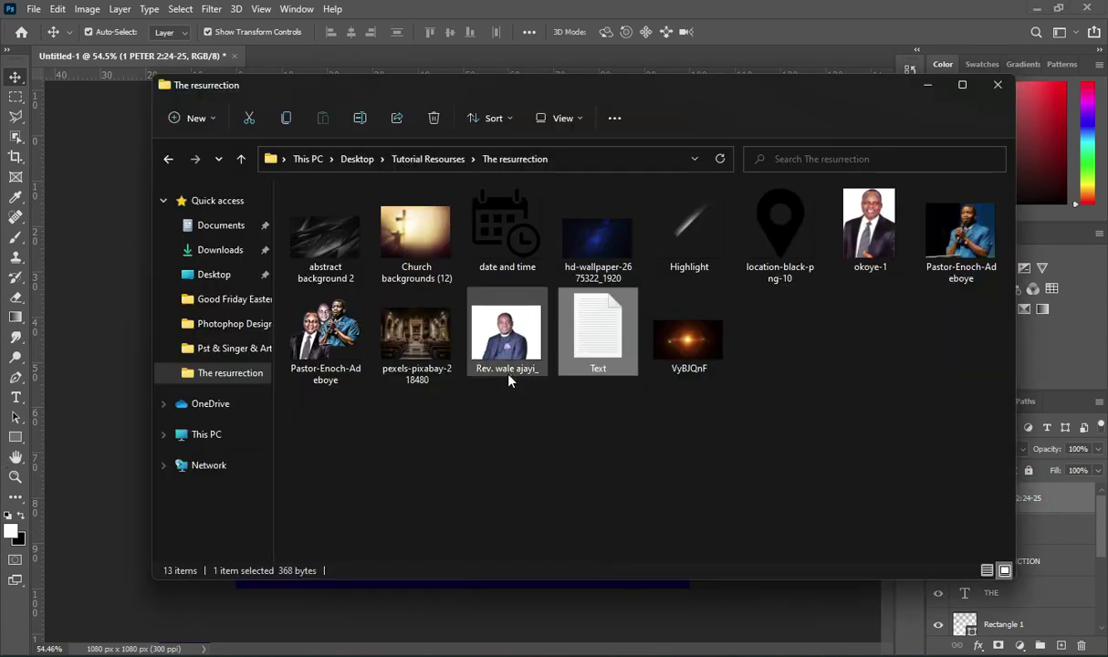
pyautogui.click(509, 453)
pyautogui.click(310, 315)
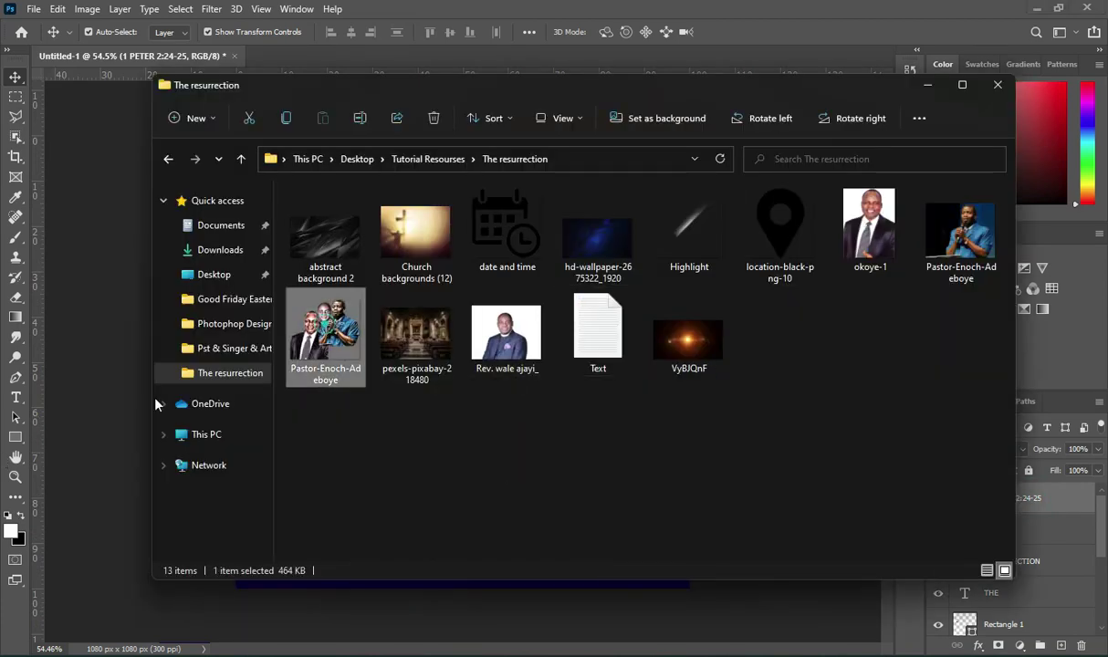
pyautogui.click(97, 436)
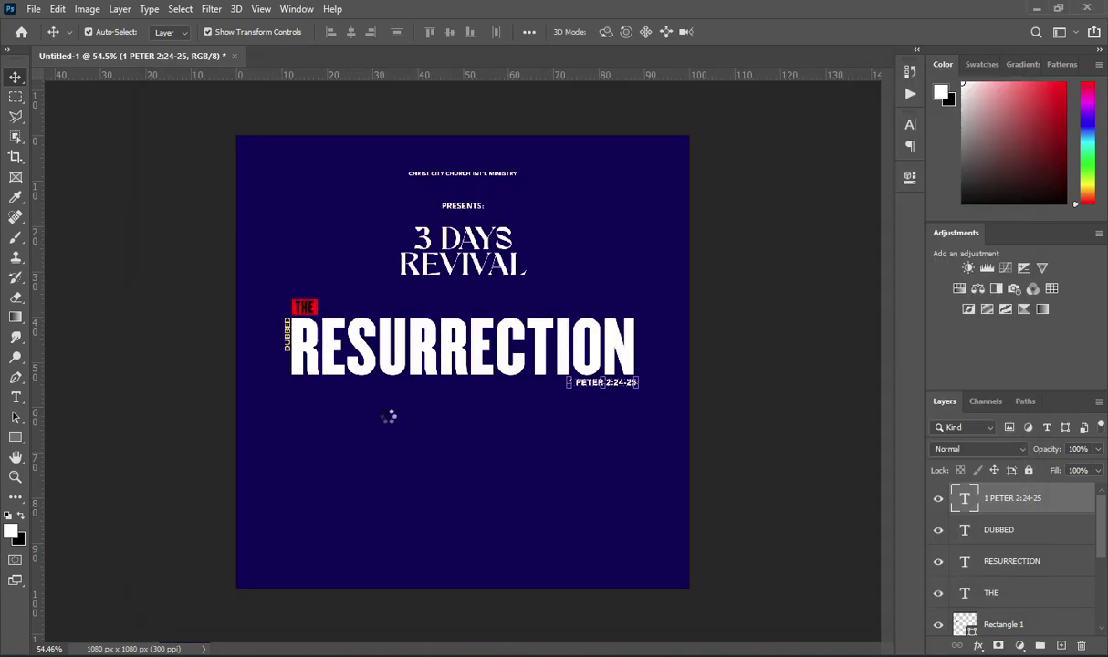
pyautogui.moveTo(457, 166); pyautogui.dragTo(460, 390)
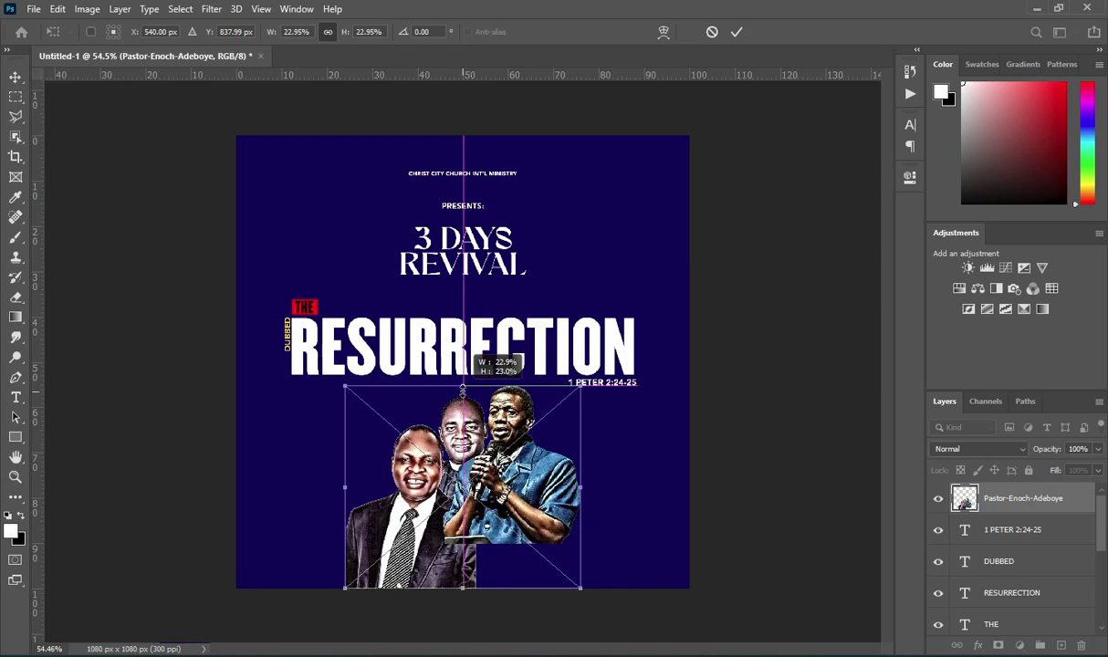
pyautogui.click(736, 32)
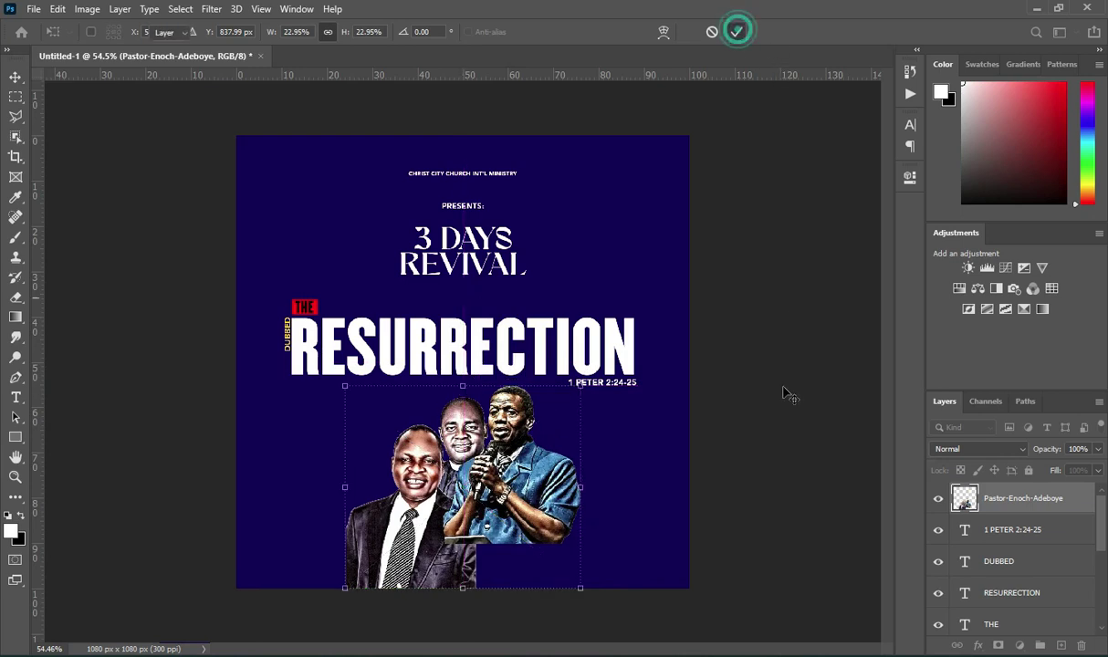
# - Draw a white rectangle across the full width of the flyer's bottom edge, covering the lower part of the pastors' image
pyautogui.click(15, 436)
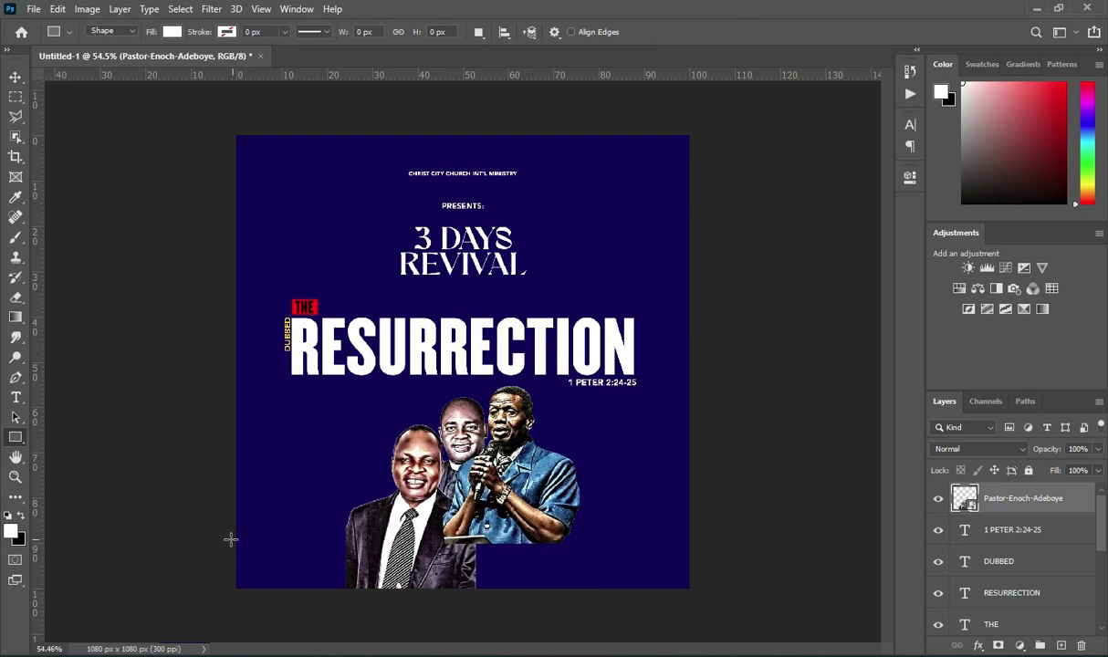
pyautogui.moveTo(230, 538); pyautogui.dragTo(700, 595)
pyautogui.click(15, 77)
pyautogui.click(866, 172)
pyautogui.click(796, 203)
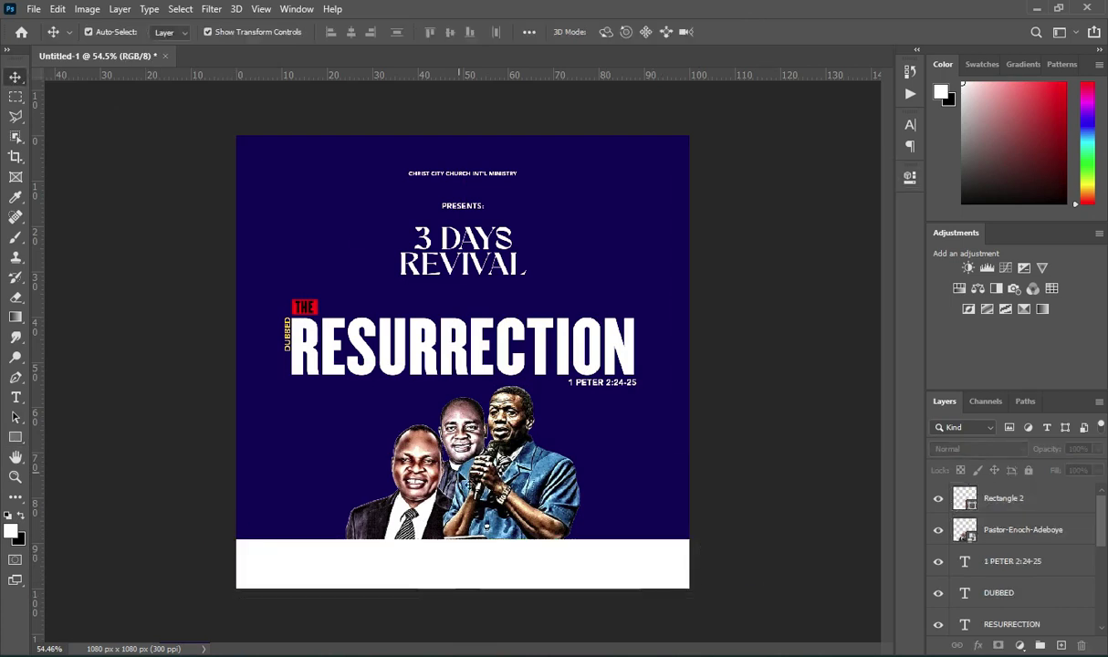
# - Select the pastors' image layer, copy the first minister's title and name from the Notepad file, and return to Photoshop
pyautogui.click(459, 473)
pyautogui.scroll(1, 484, 451)
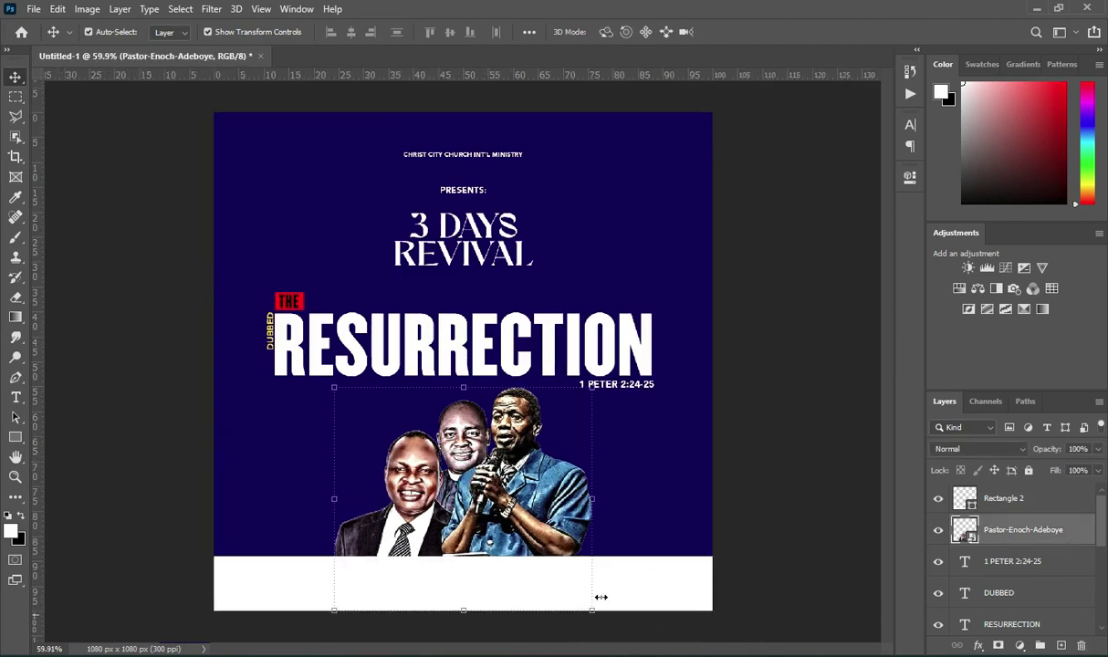
pyautogui.hotkey('alt', 'Tab')
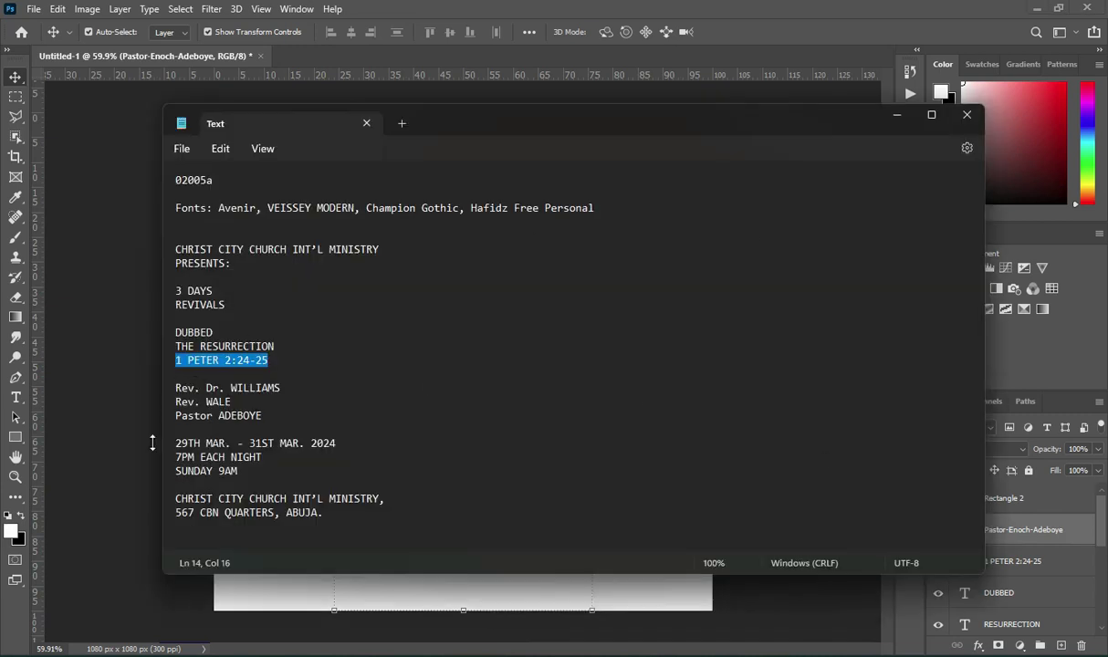
pyautogui.moveTo(175, 388); pyautogui.dragTo(280, 388)
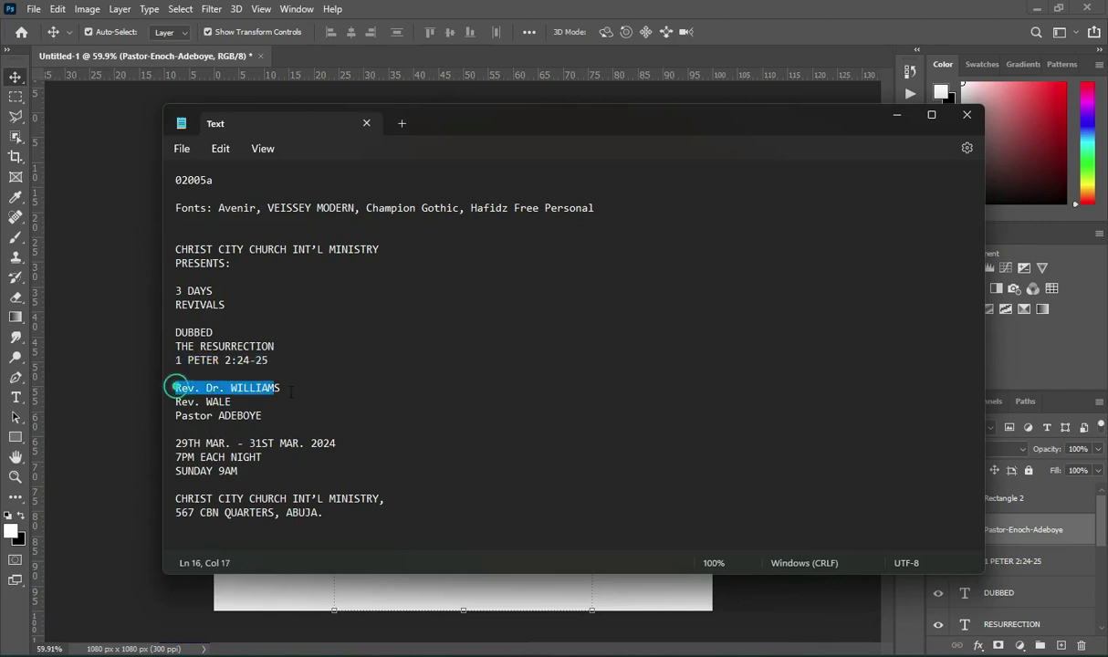
pyautogui.rightClick(227, 368)
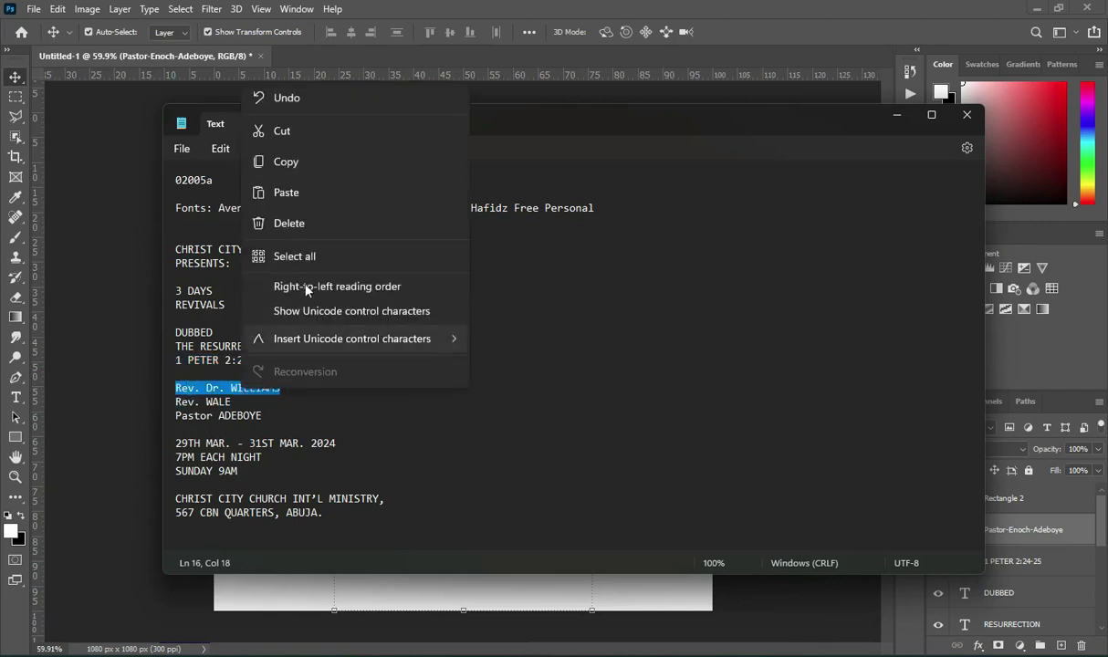
pyautogui.click(292, 163)
pyautogui.click(895, 117)
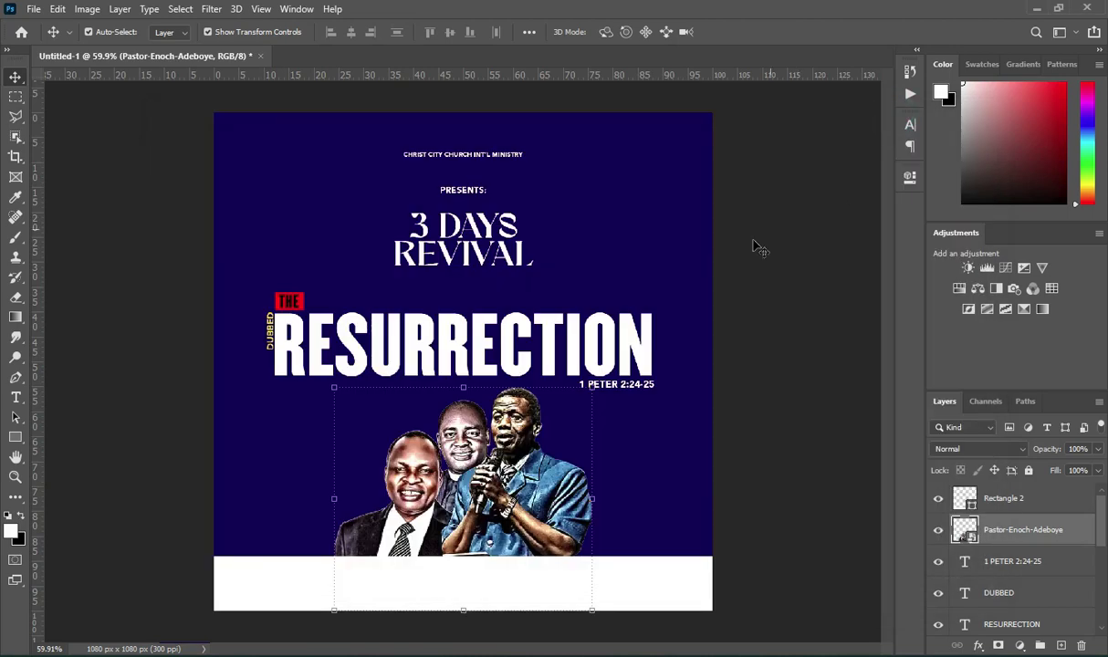
# - Draw a 198 x 29 px rectangle over the front pastor's lower chest, just above the white band, and fill it dark red
pyautogui.scroll(1, 430, 539)
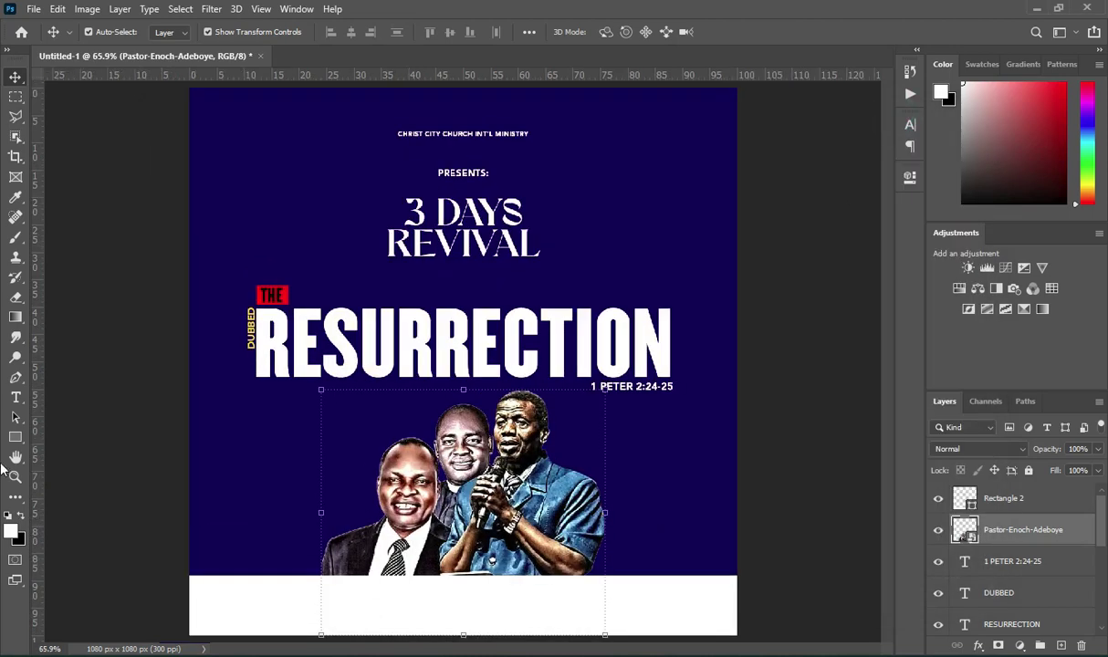
pyautogui.click(15, 438)
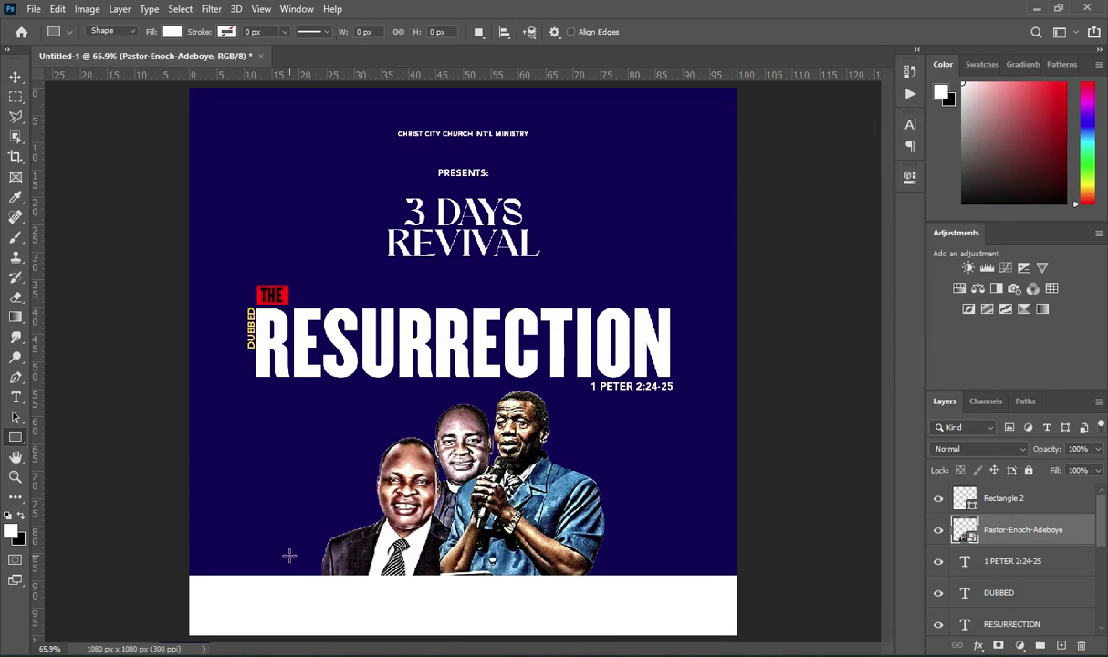
pyautogui.moveTo(288, 556); pyautogui.dragTo(389, 570)
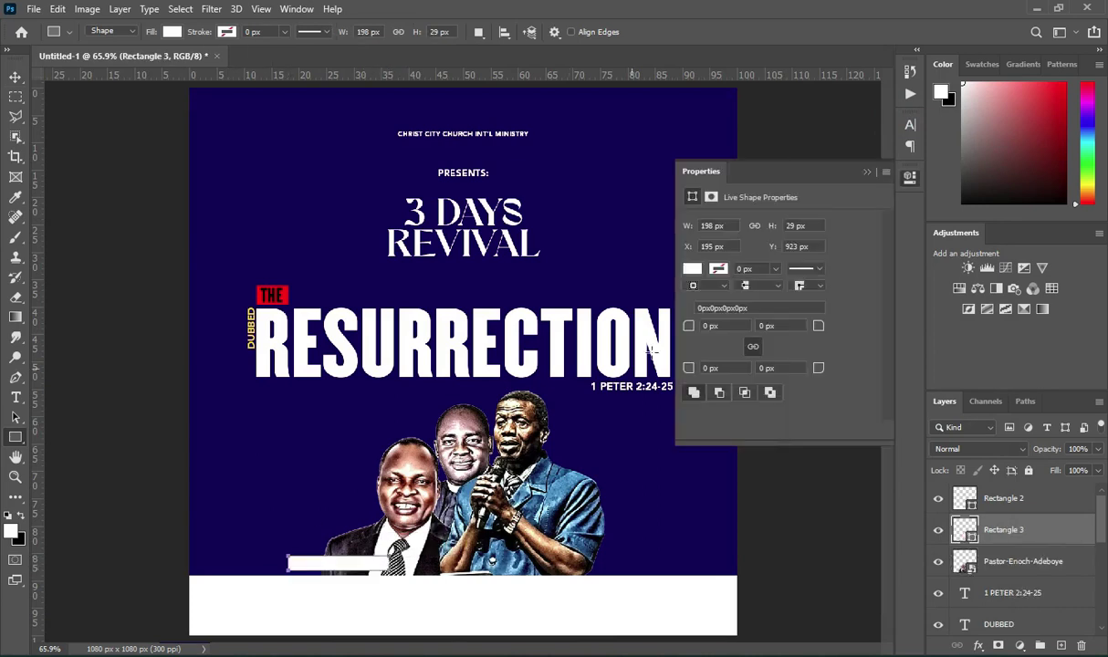
pyautogui.click(693, 268)
pyautogui.click(756, 350)
pyautogui.click(866, 171)
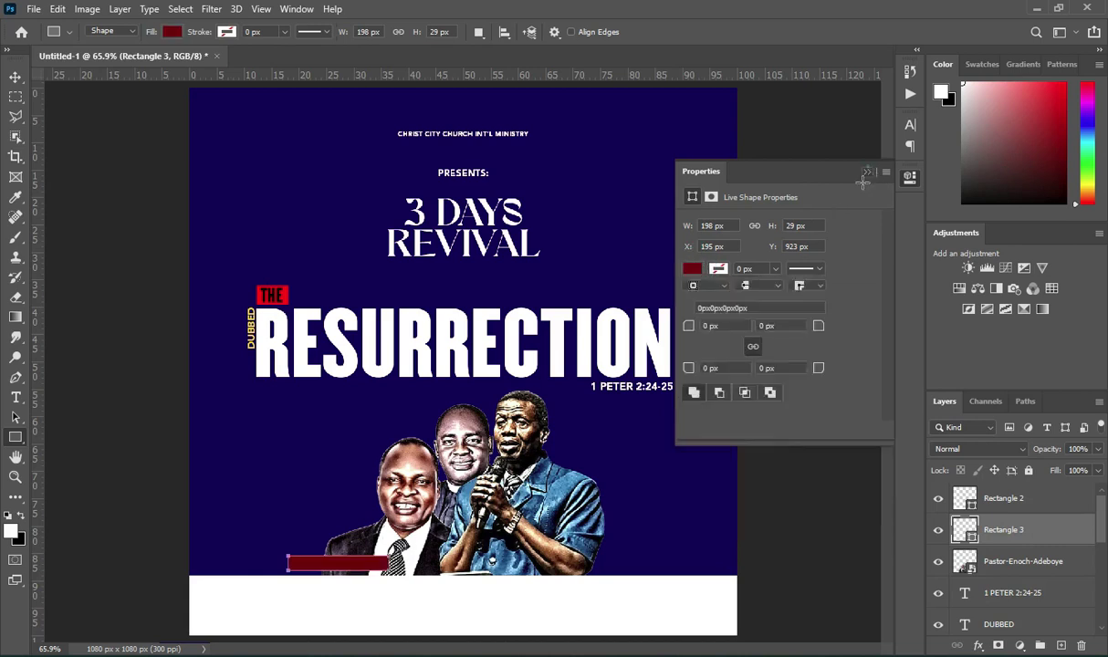
pyautogui.press('v')
pyautogui.scroll(1, 308, 527)
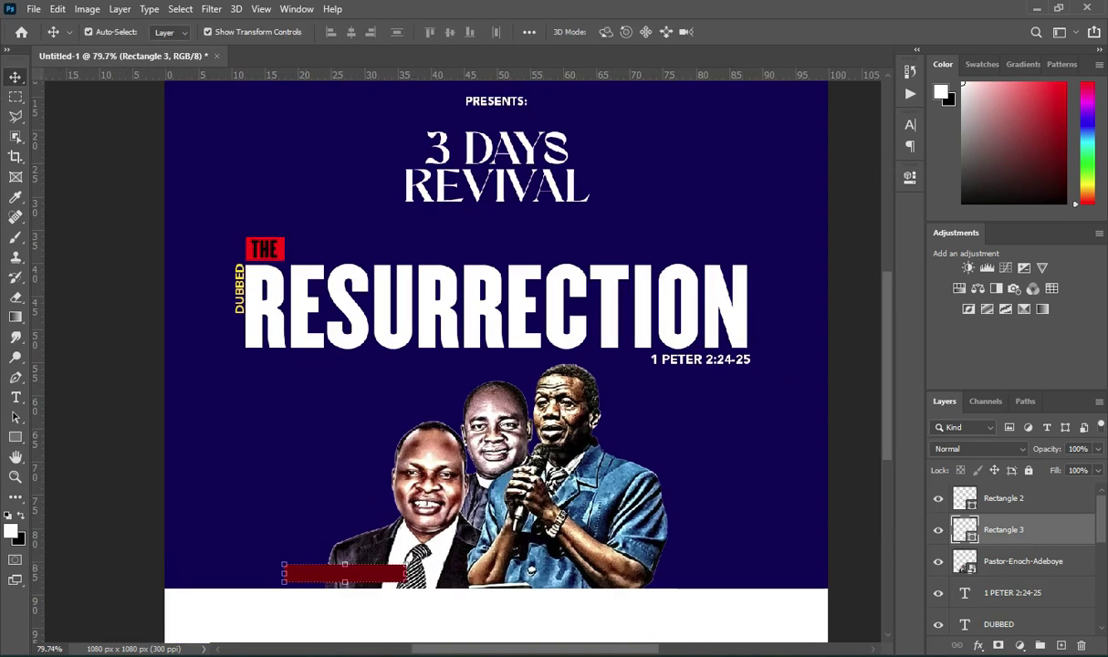
# - Add the copied minister's title and name as a white text layer beside the front pastor, above the dark red bar
pyautogui.press('t')
pyautogui.click(225, 483)
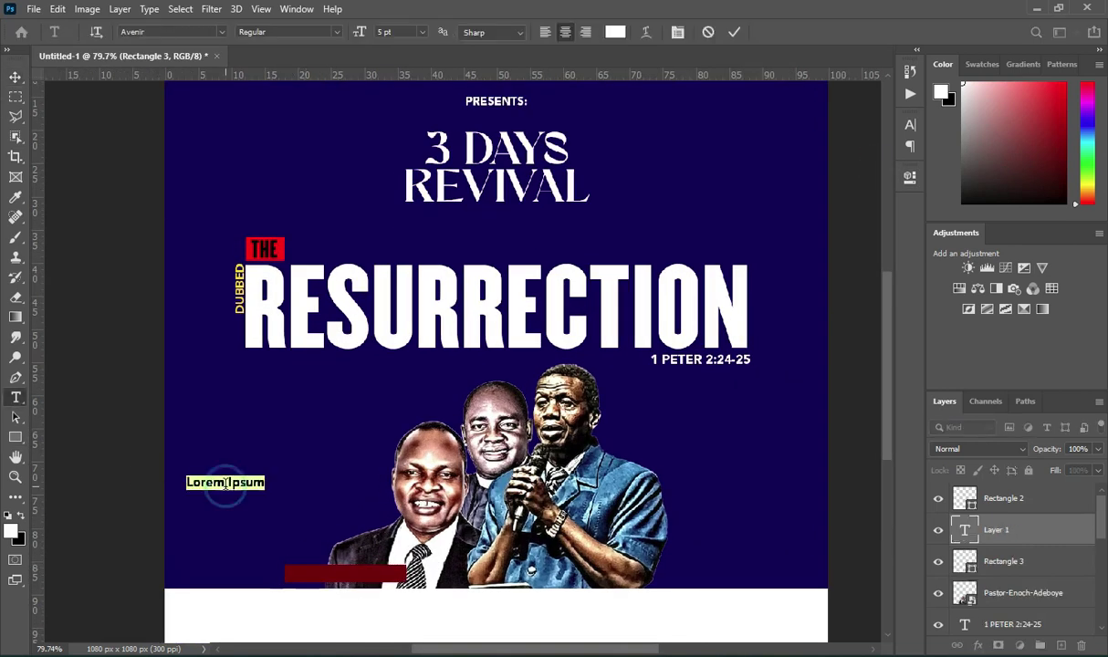
pyautogui.hotkey('ctrl', 'v')
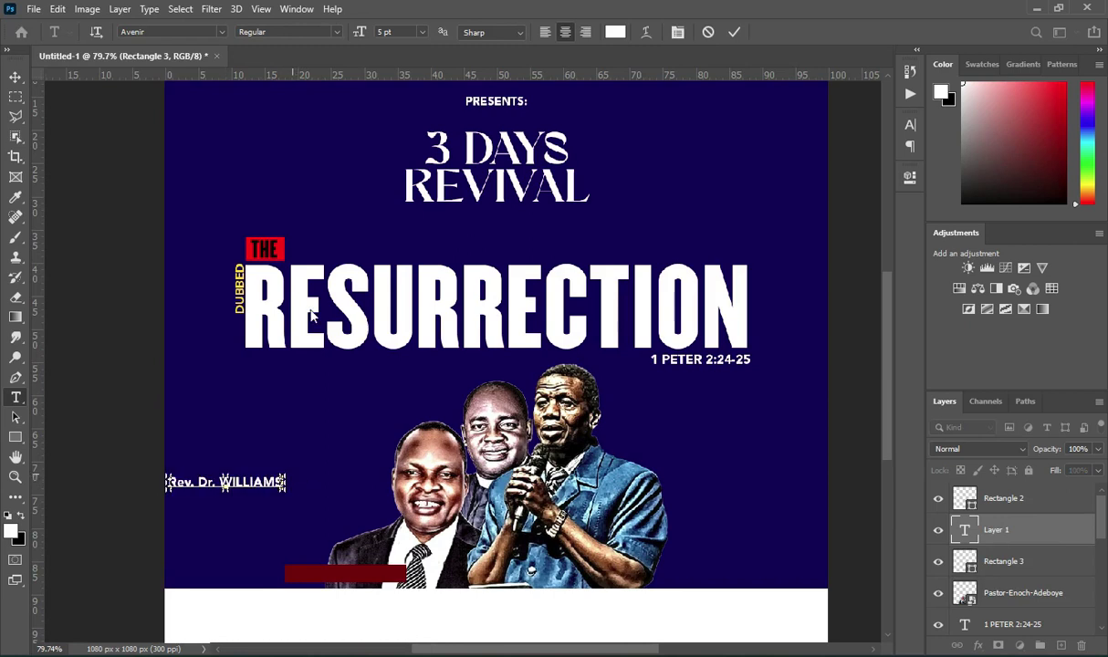
pyautogui.click(734, 32)
pyautogui.moveTo(258, 490); pyautogui.dragTo(318, 514)
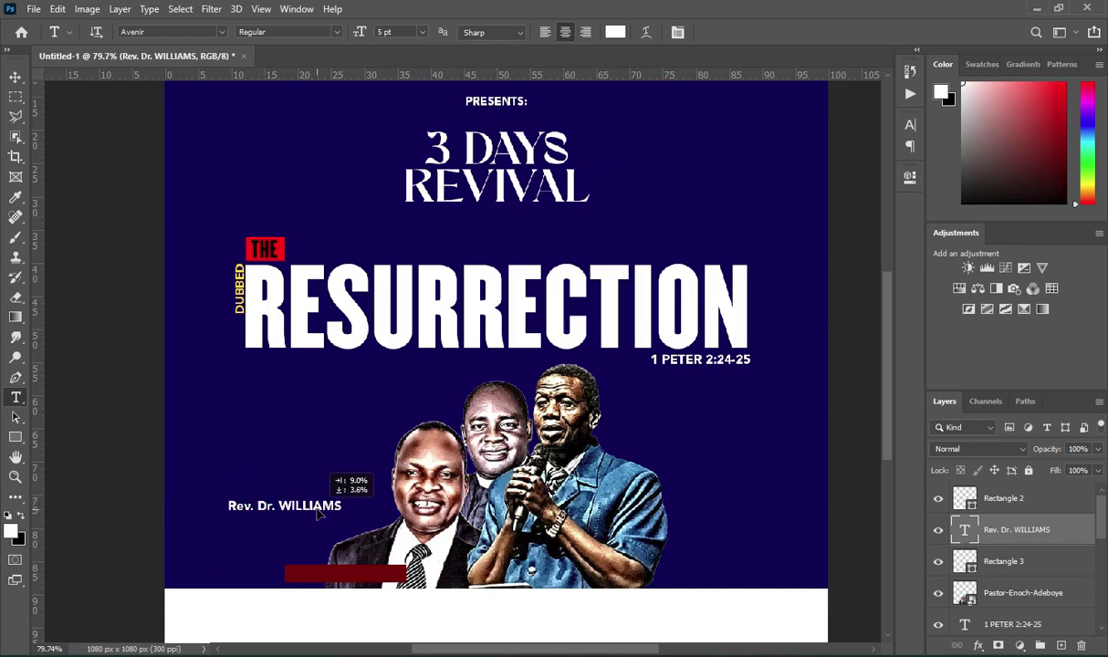
# - Set only the "Rev. Dr." part of the minister's text to Hafidz Free Personal Use, copying the font name from the Notepad file
pyautogui.moveTo(277, 506); pyautogui.dragTo(198, 507)
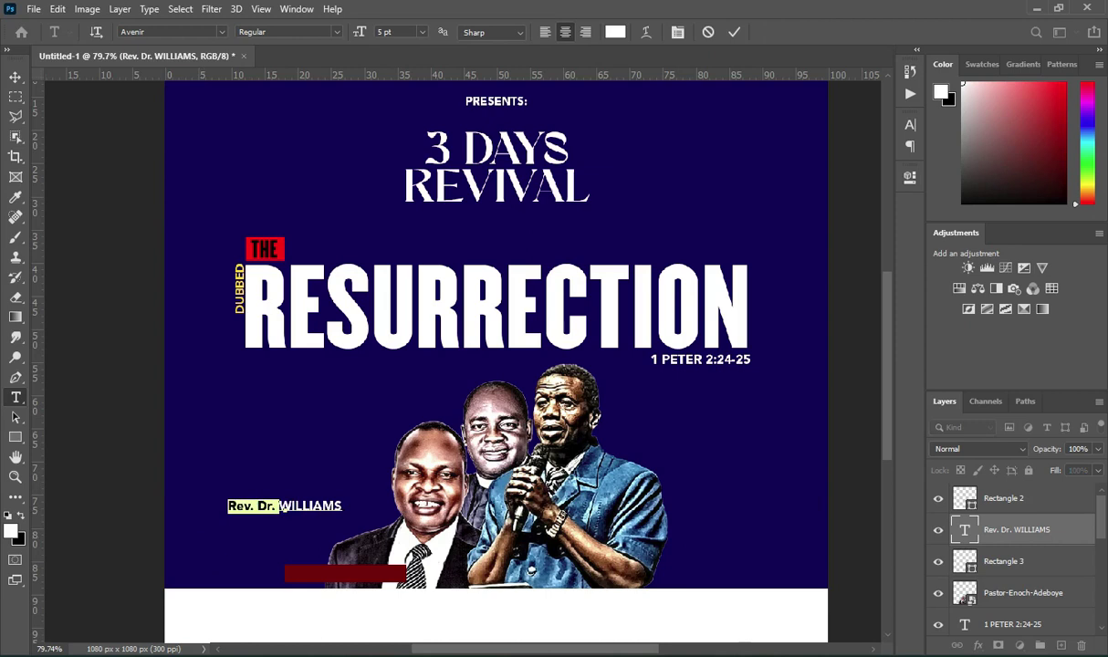
pyautogui.hotkey('alt', 'Tab')
pyautogui.moveTo(471, 208); pyautogui.dragTo(600, 208)
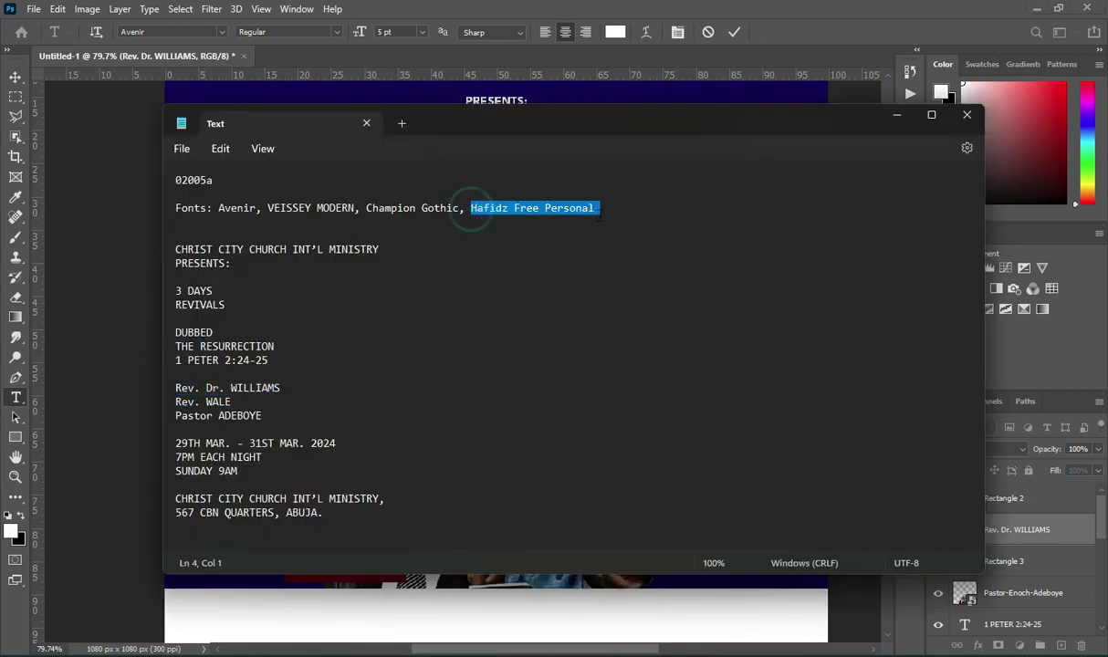
pyautogui.rightClick(552, 212)
pyautogui.click(577, 283)
pyautogui.click(894, 117)
pyautogui.click(220, 33)
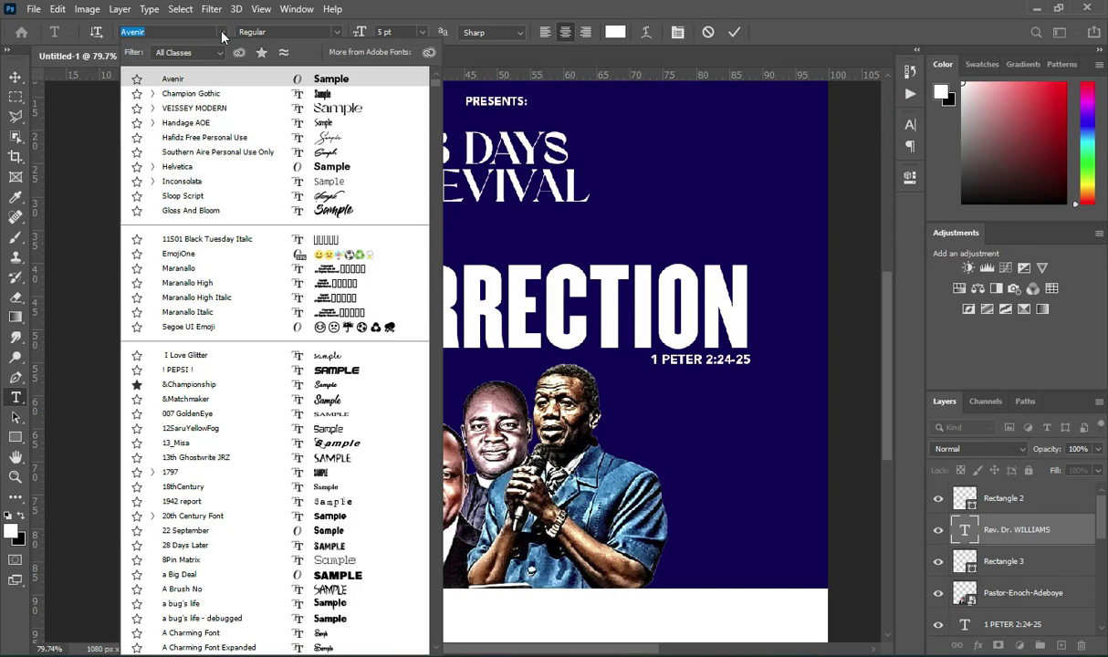
pyautogui.hotkey('ctrl', 'v')
pyautogui.click(215, 81)
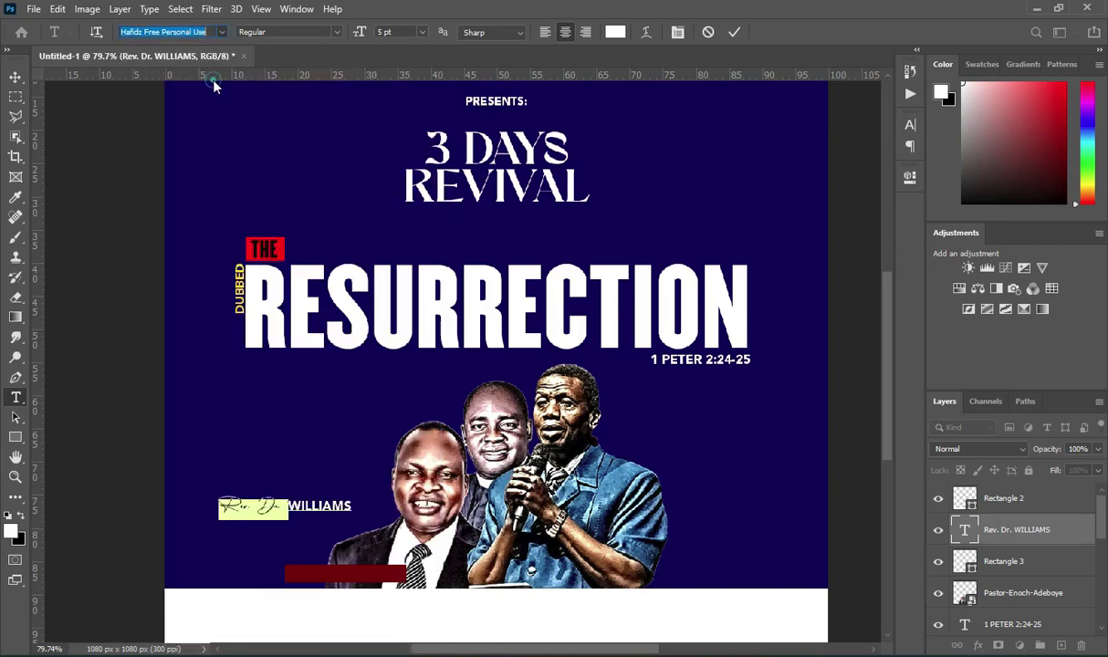
pyautogui.click(734, 34)
# - Move the minister's name text onto the dark red bar and scale it to 83.17% to fit inside
pyautogui.click(16, 77)
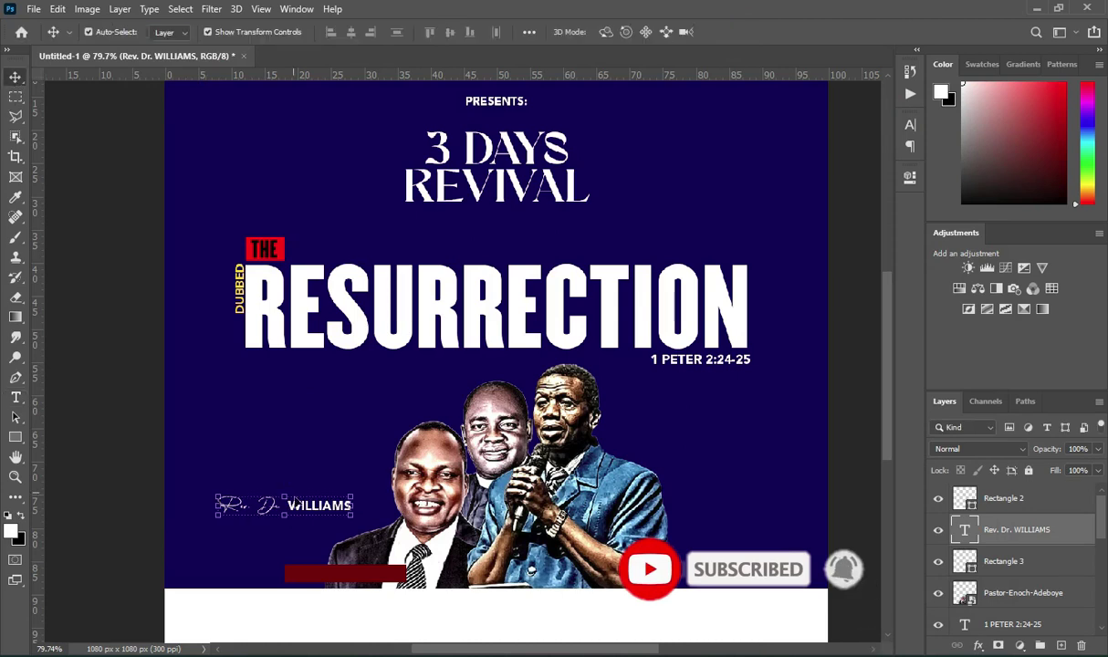
pyautogui.moveTo(308, 507); pyautogui.dragTo(381, 584)
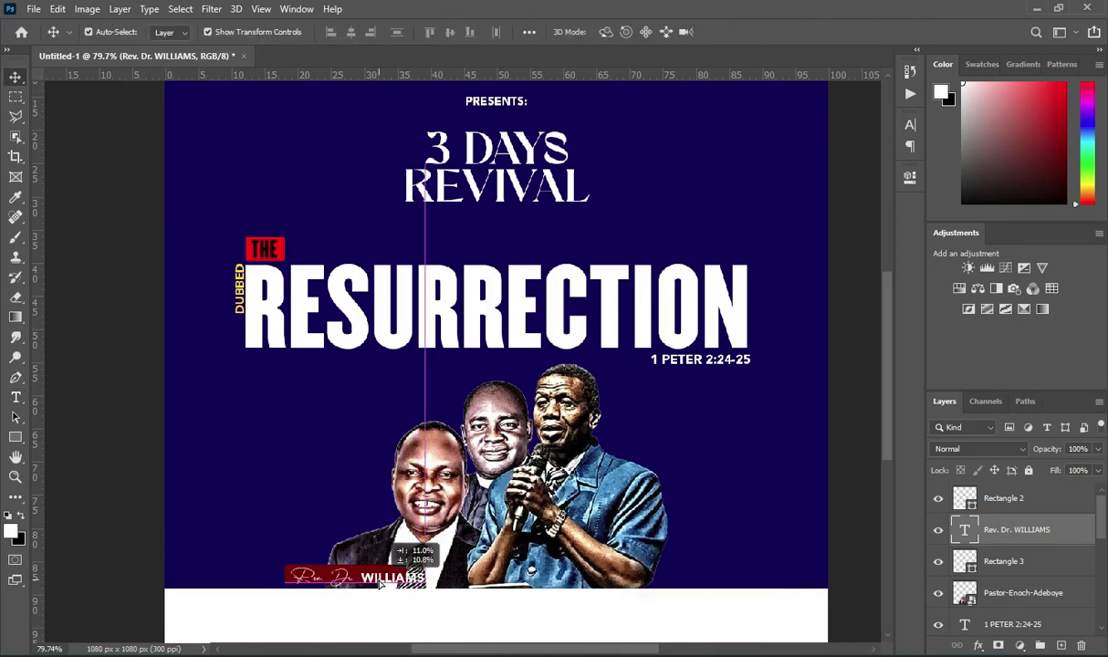
pyautogui.moveTo(381, 584)
pyautogui.mouseDown()
pyautogui.moveTo(406, 586)
pyautogui.moveTo(394, 587)
pyautogui.mouseUp()
pyautogui.hotkey('ctrl', 't')
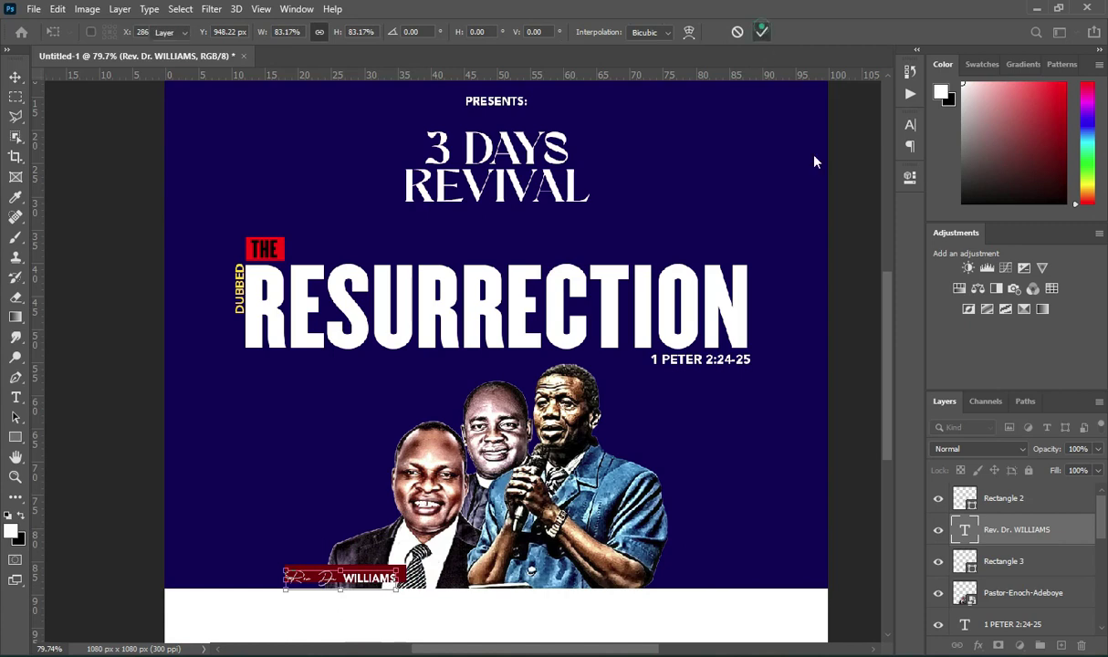
pyautogui.click(762, 32)
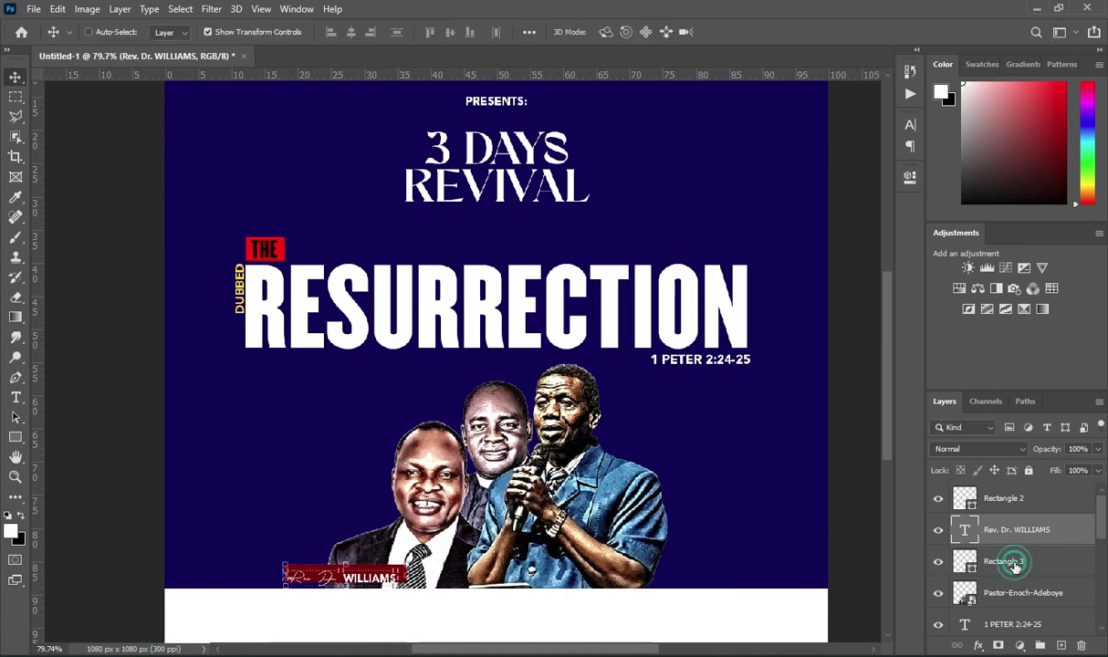
# - Align the minister's name text and the dark red bar on their horizontal and vertical centers
pyautogui.keyDown('shift'); pyautogui.click(1013, 563); pyautogui.keyUp('shift')
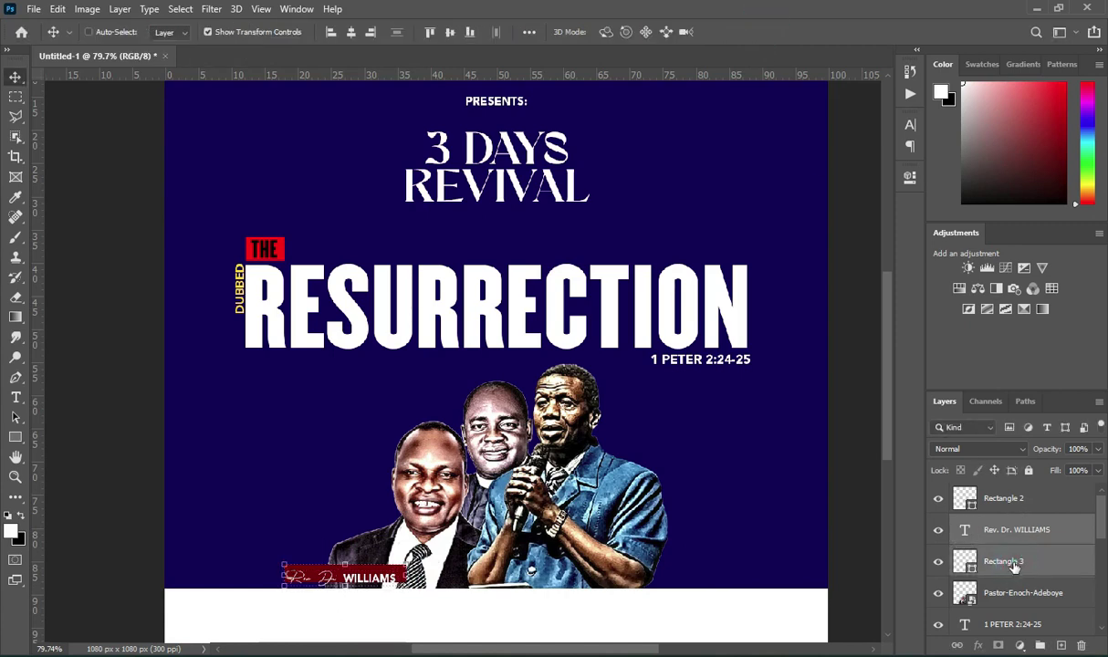
pyautogui.click(349, 31)
pyautogui.click(449, 32)
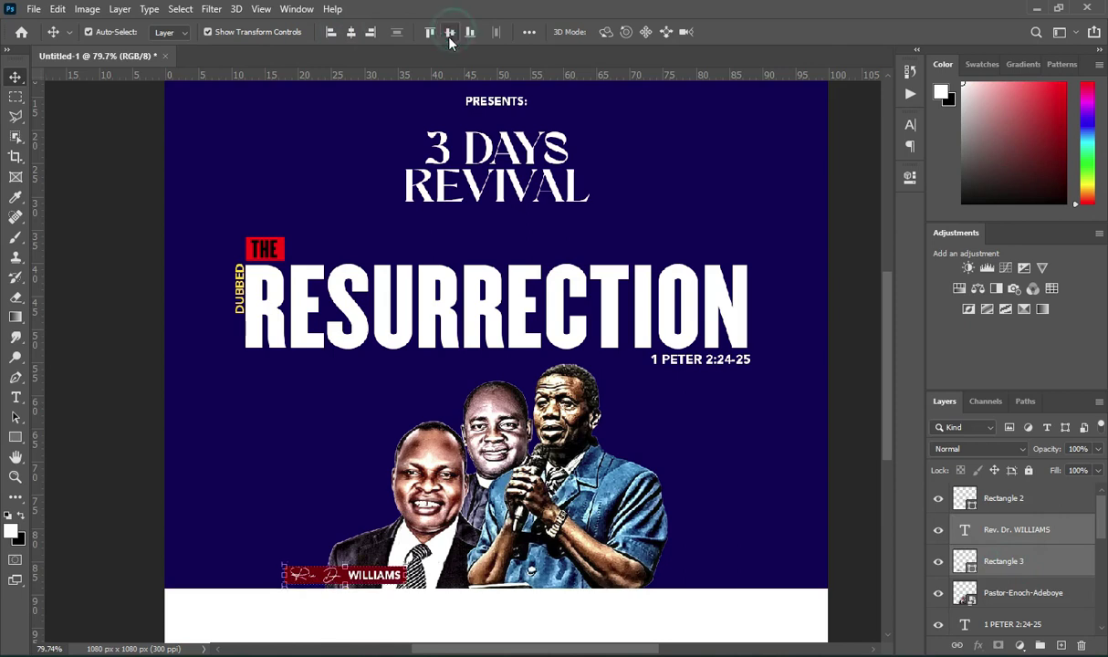
pyautogui.click(842, 251)
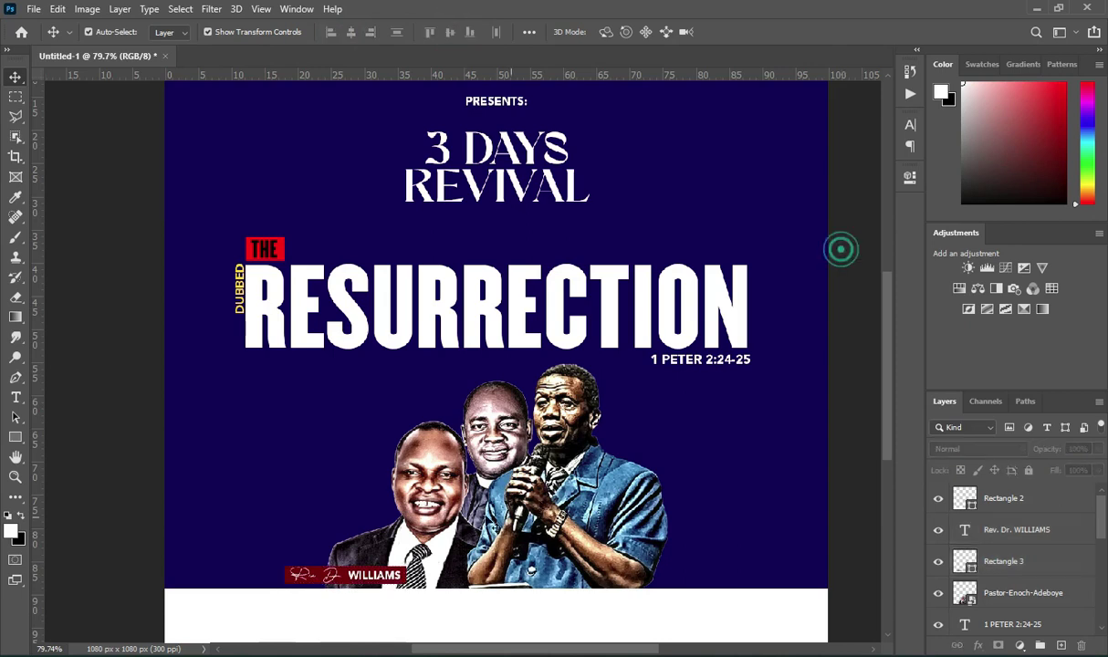
# - Duplicate the minister's name text layer together with its dark red bar layer
pyautogui.click(1013, 560)
pyautogui.keyDown('shift'); pyautogui.click(1016, 529); pyautogui.keyUp('shift')
pyautogui.moveTo(1025, 528); pyautogui.dragTo(1060, 645)
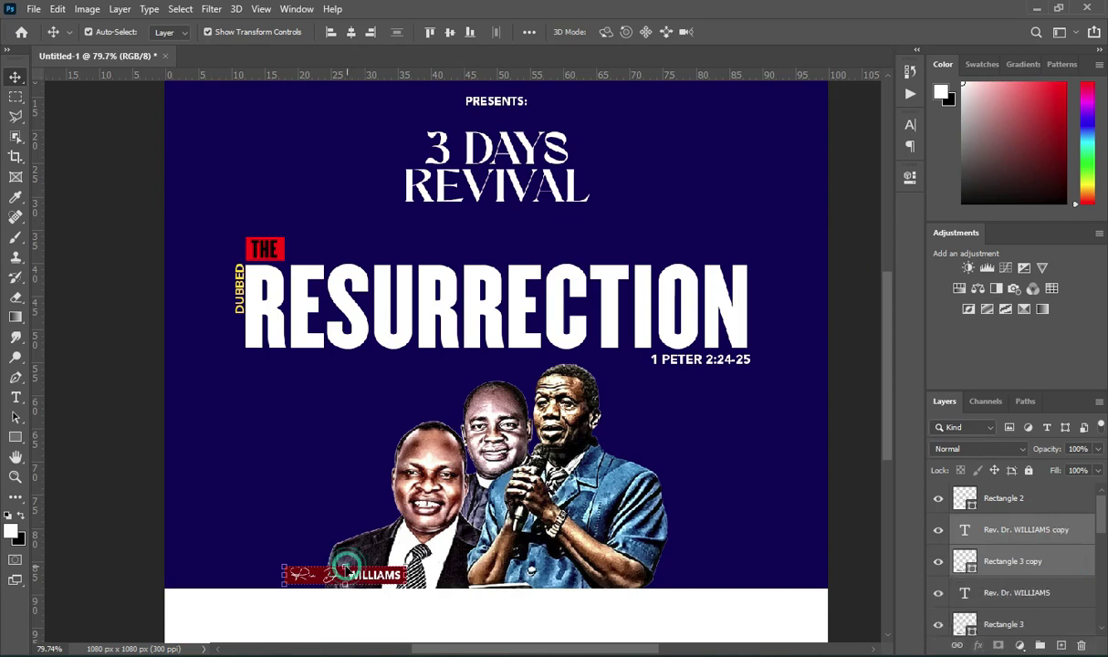
# - Move the duplicated name bar to the lower edge of the right-hand minister's photo and copy the "Pastor" name line from the Notepad file
pyautogui.moveTo(360, 577); pyautogui.dragTo(657, 575)
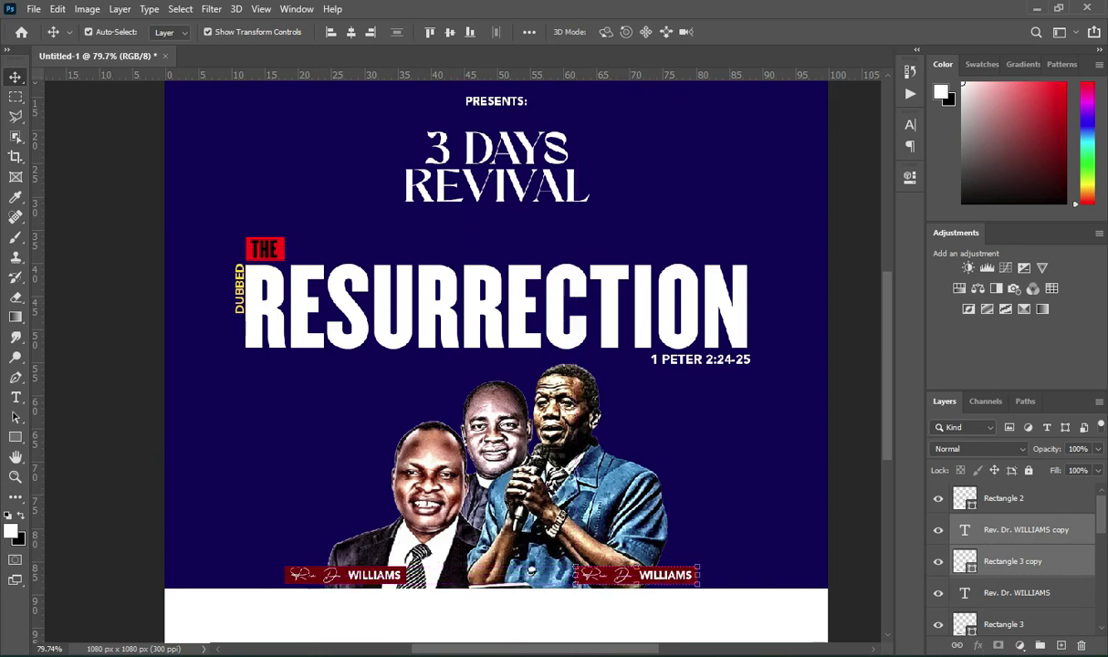
pyautogui.hotkey('alt', 'Tab')
pyautogui.tripleClick(169, 417)
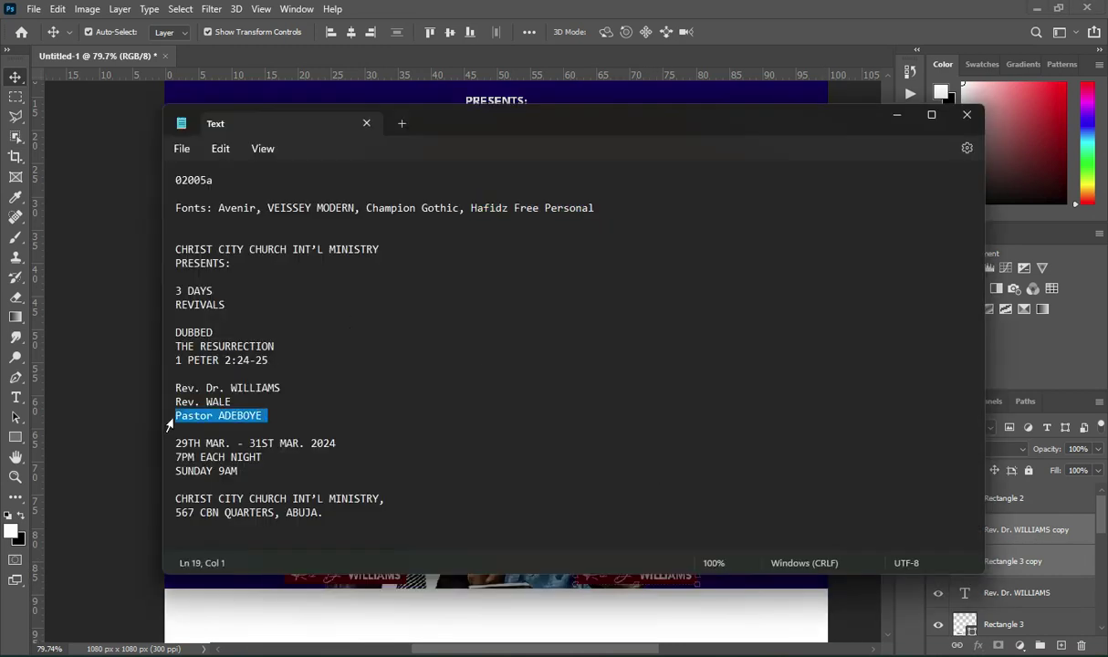
pyautogui.rightClick(202, 413)
pyautogui.click(279, 187)
pyautogui.click(895, 120)
pyautogui.click(864, 530)
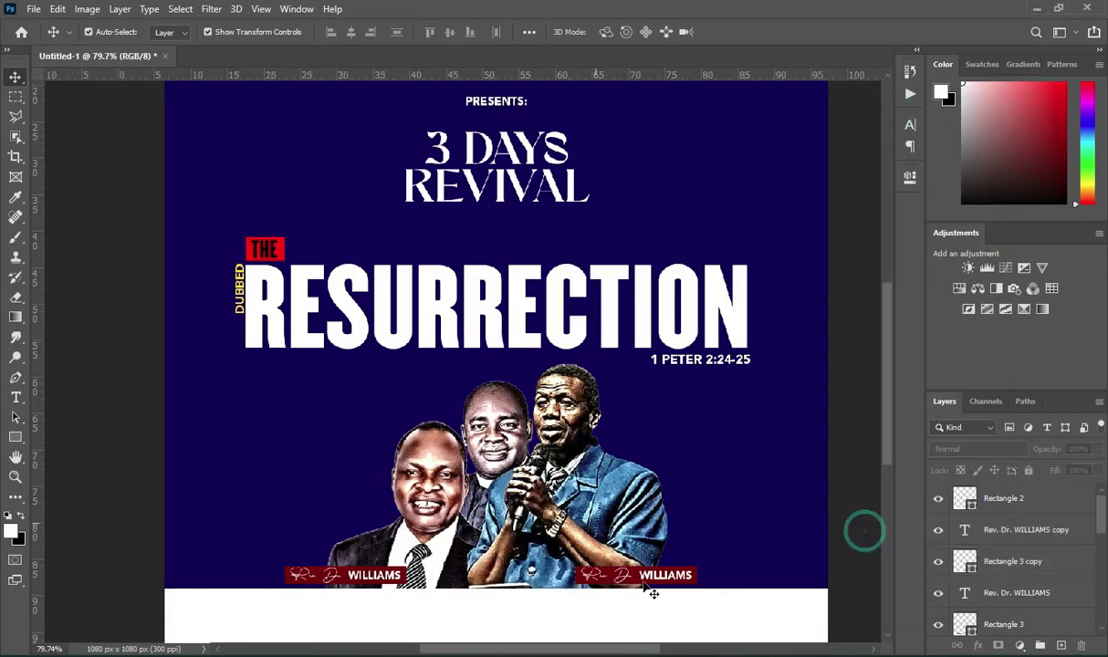
# - Replace the text on the right-hand minister's dark red bar with the copied "Pastor" name line
pyautogui.scroll(2, 620, 561)
pyautogui.click(620, 566)
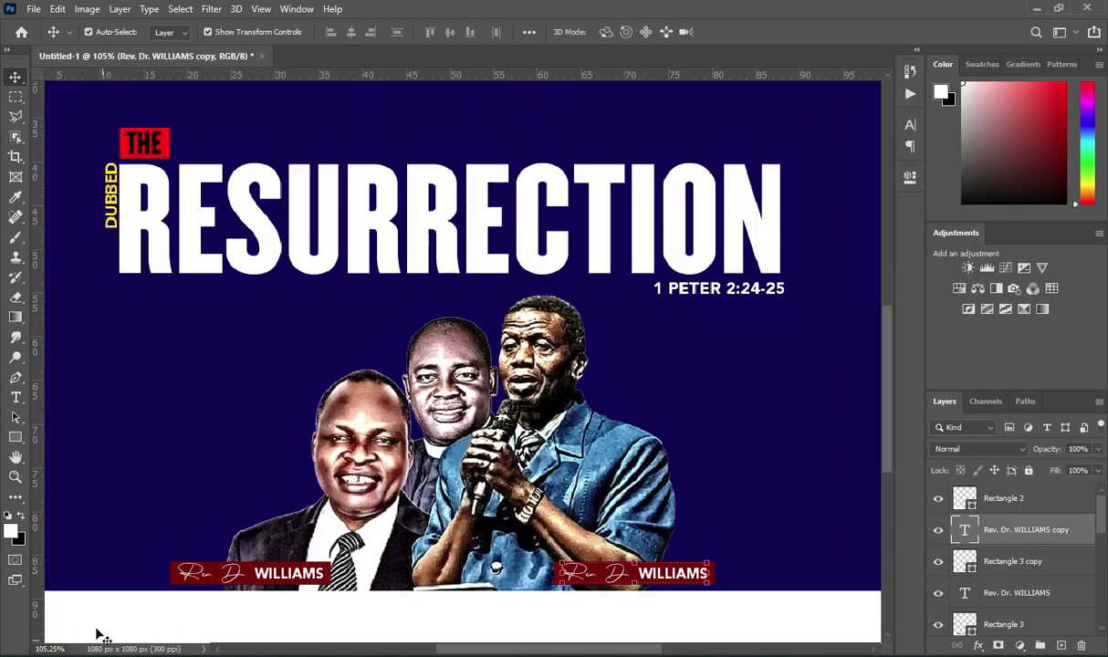
pyautogui.click(15, 397)
pyautogui.click(644, 574)
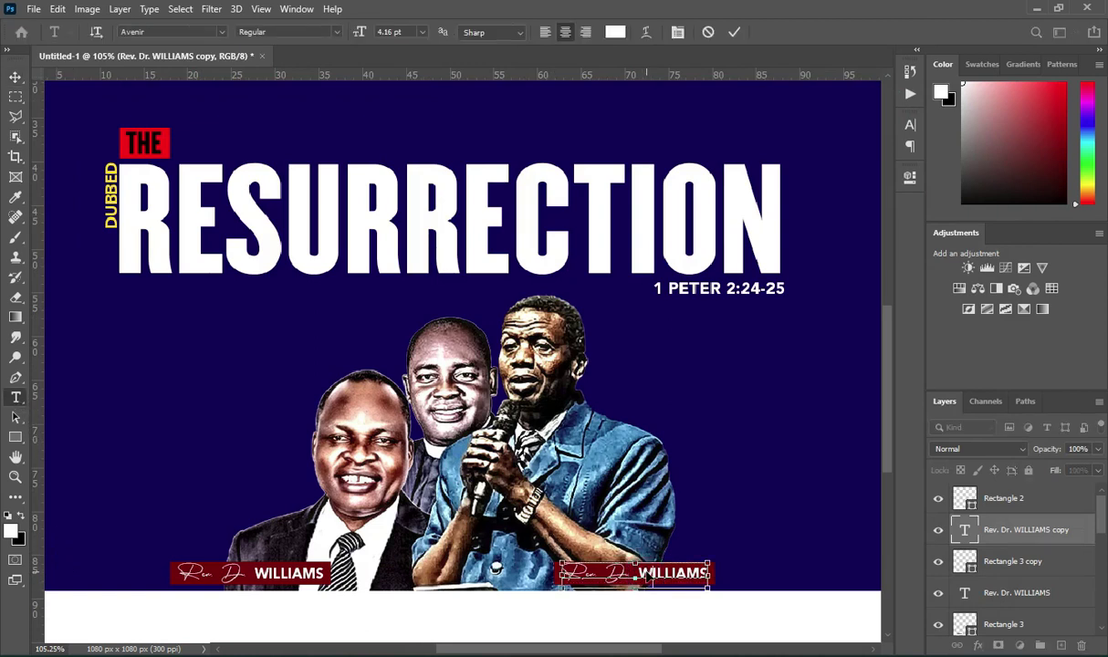
pyautogui.hotkey('ctrl', 'a')
pyautogui.hotkey('ctrl', 'v')
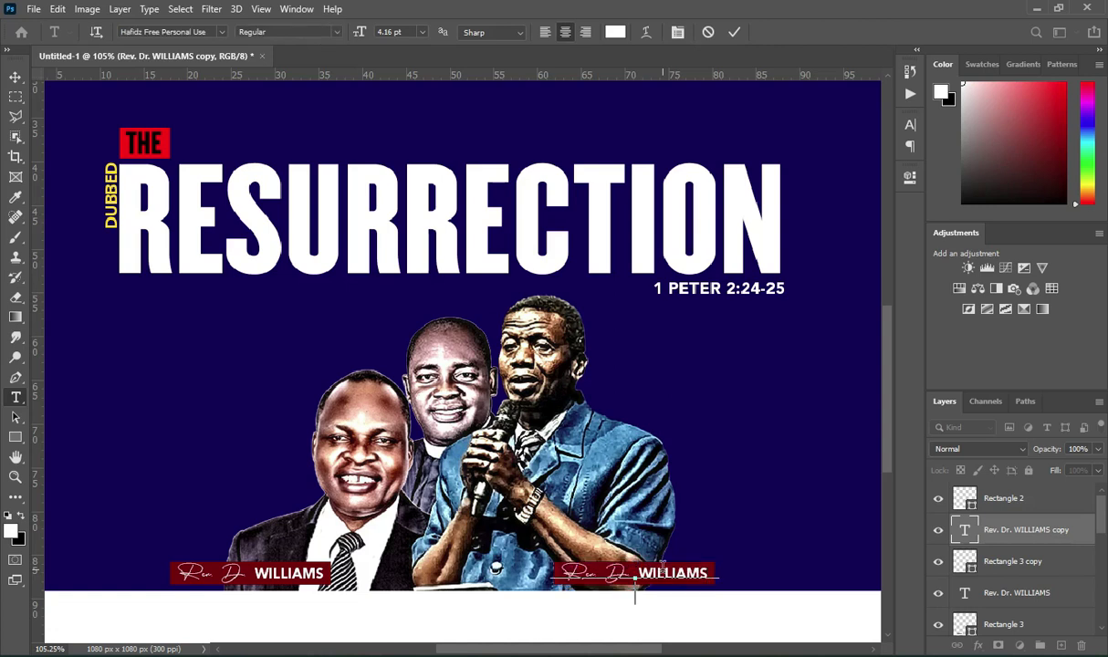
# - Set only the surname in the "Pastor" name text to the Avenir font
pyautogui.moveTo(599, 573); pyautogui.dragTo(768, 578)
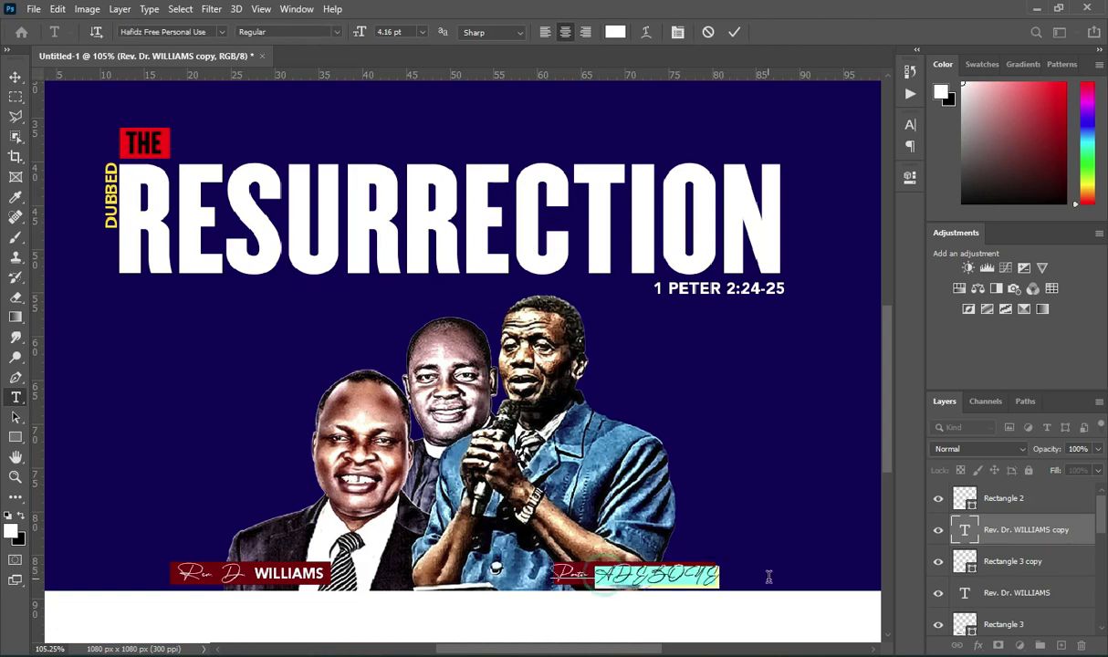
pyautogui.click(221, 32)
pyautogui.click(168, 87)
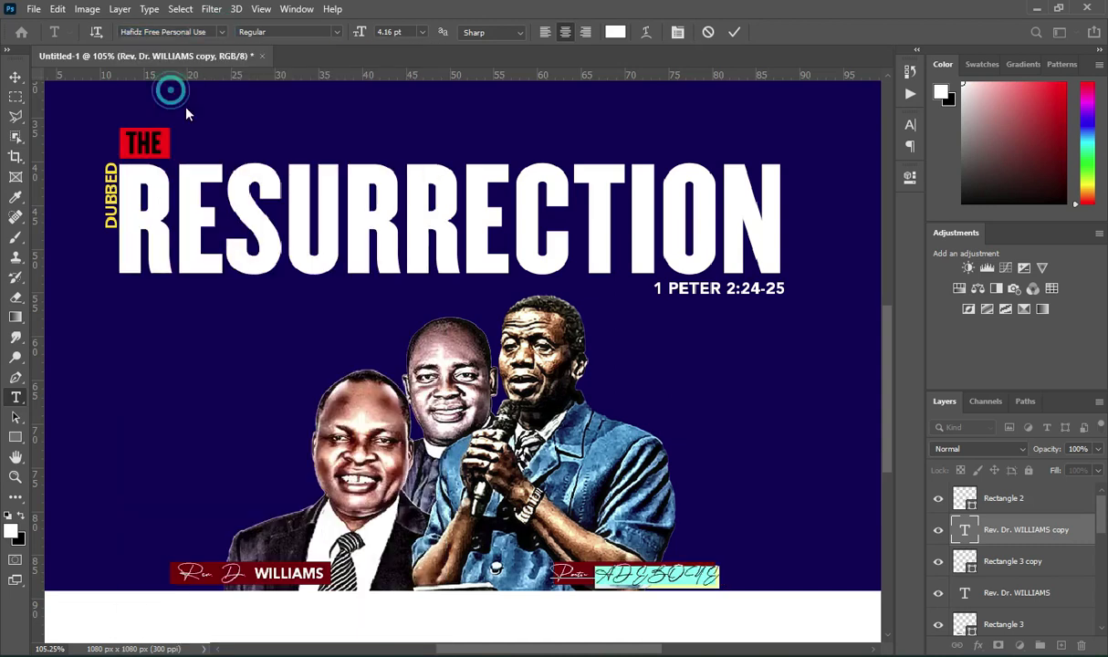
pyautogui.click(735, 34)
pyautogui.press('v')
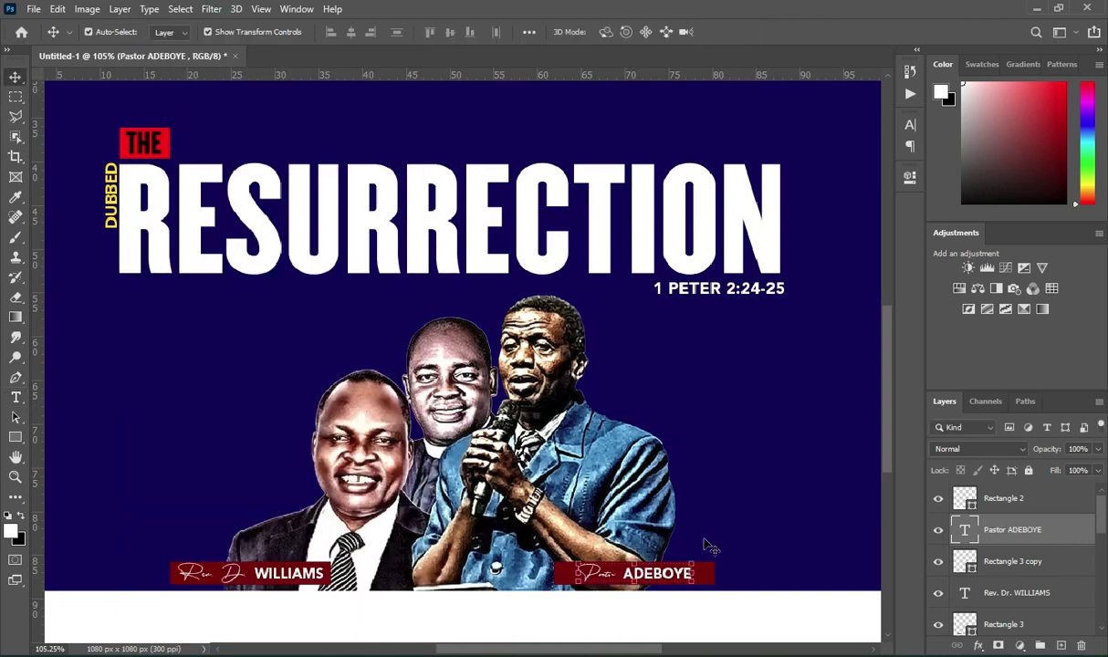
# - Duplicate the "Pastor" name text with its dark red bar and place the copy above the left-hand minister's head
pyautogui.keyDown('ctrl'); pyautogui.click(992, 563); pyautogui.keyUp('ctrl')
pyautogui.hotkey('ctrl', 'j')
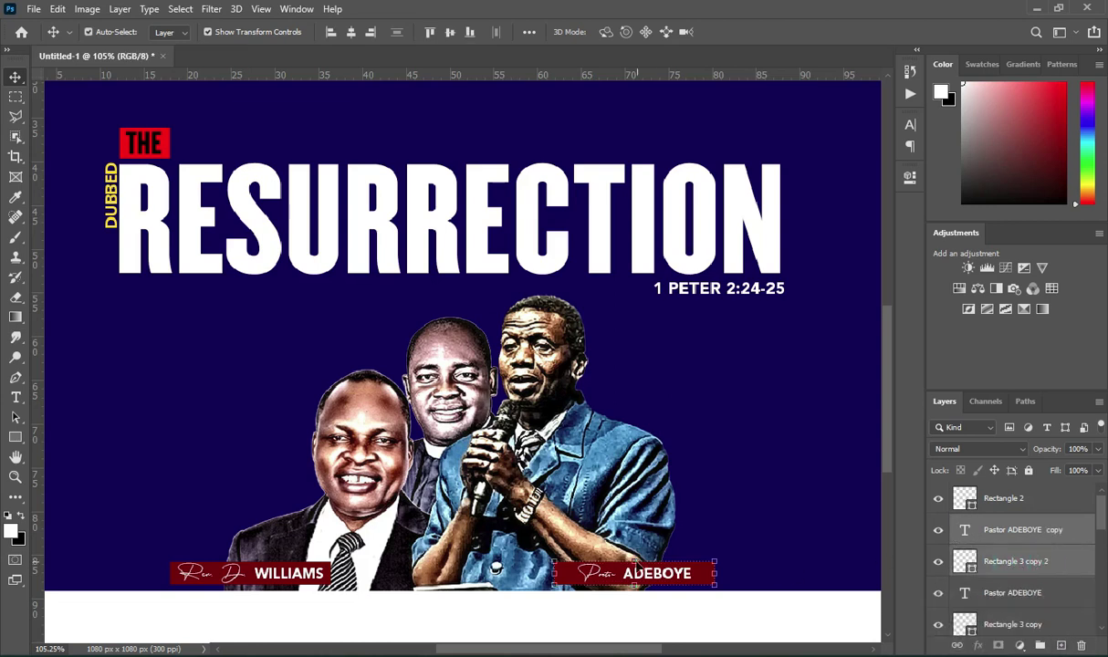
pyautogui.moveTo(642, 581); pyautogui.dragTo(334, 358)
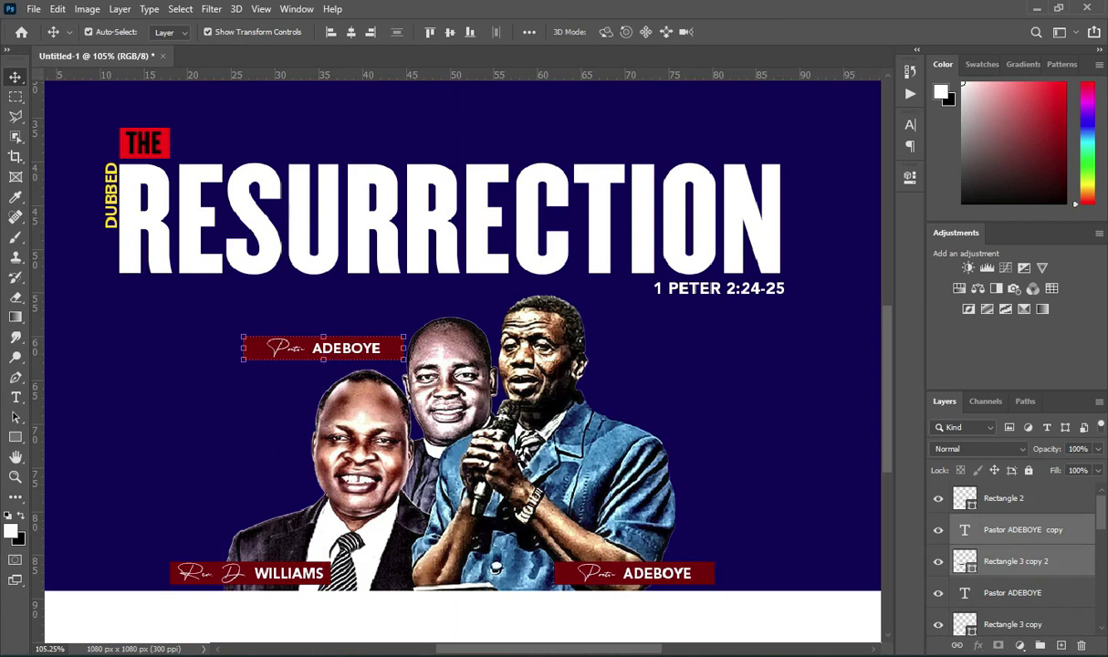
# - Copy the middle minister's "Rev." name line from the Notepad file and return to the flyer
pyautogui.hotkey('alt', 'Tab')
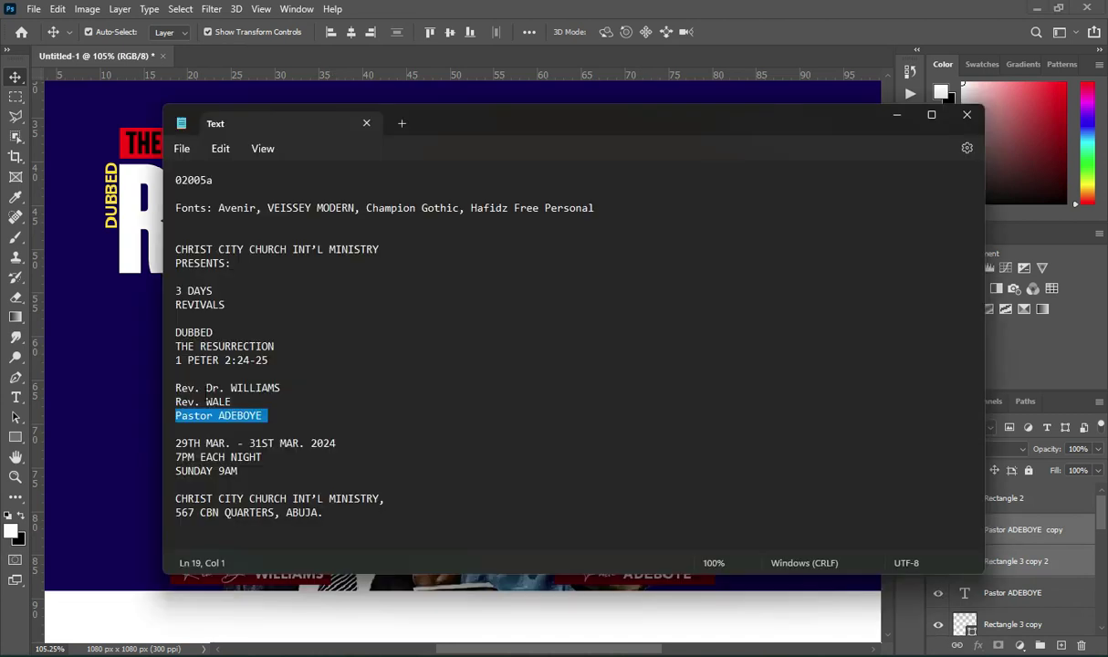
pyautogui.moveTo(175, 402); pyautogui.dragTo(233, 401)
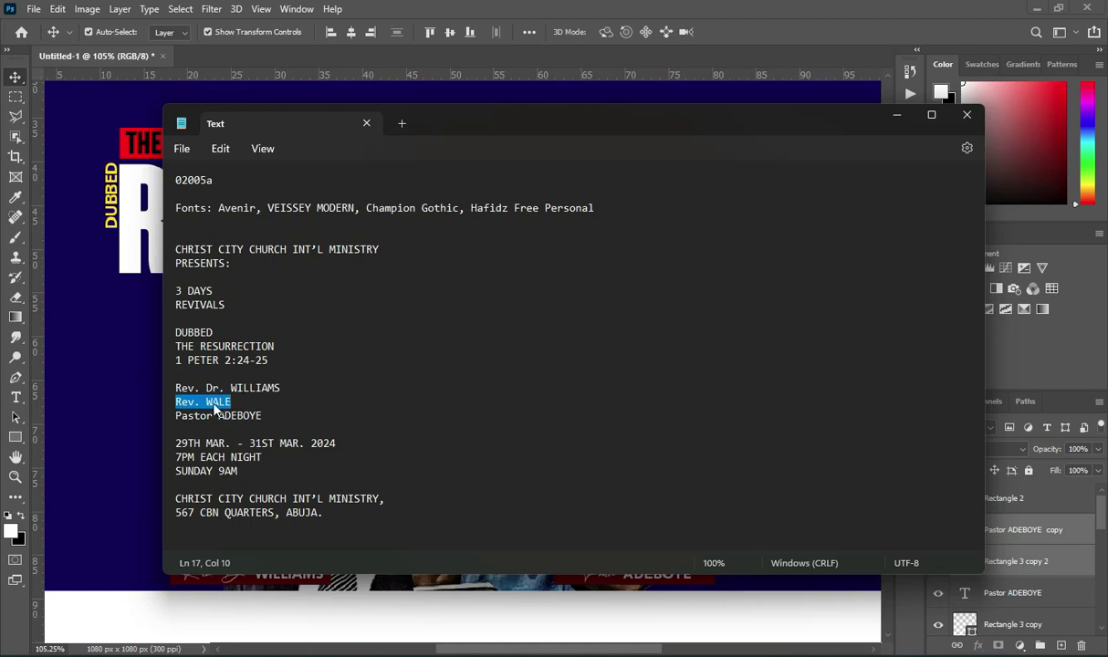
pyautogui.rightClick(206, 400)
pyautogui.click(265, 177)
pyautogui.click(896, 115)
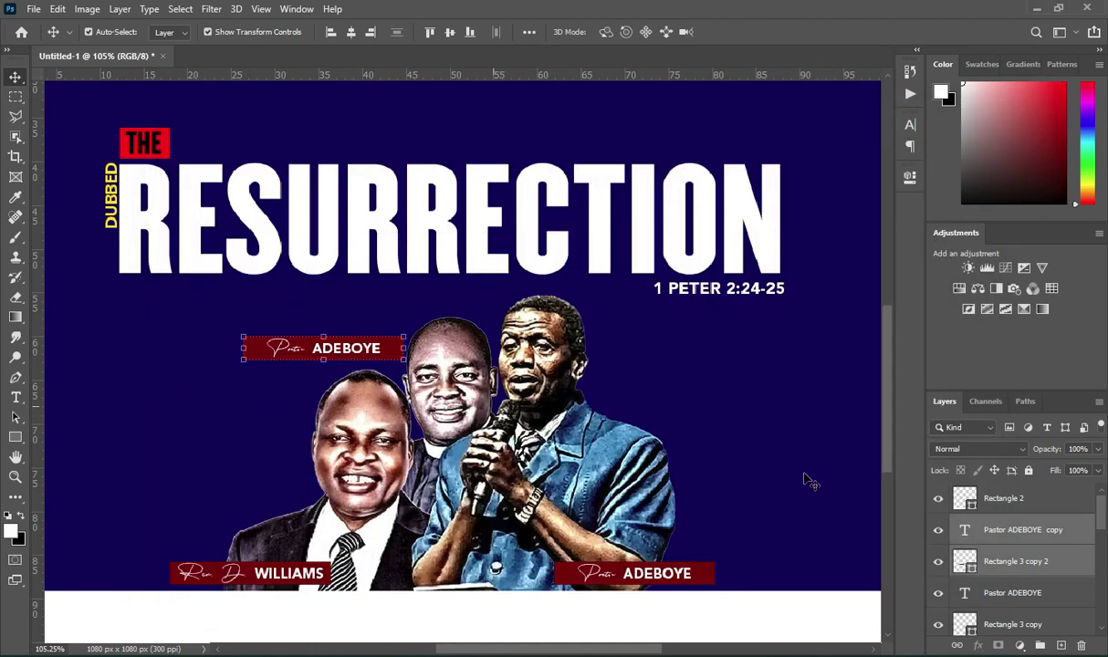
# - Replace the text on the upper dark red bar with the middle minister's "Rev." name line
pyautogui.click(1023, 531)
pyautogui.click(16, 397)
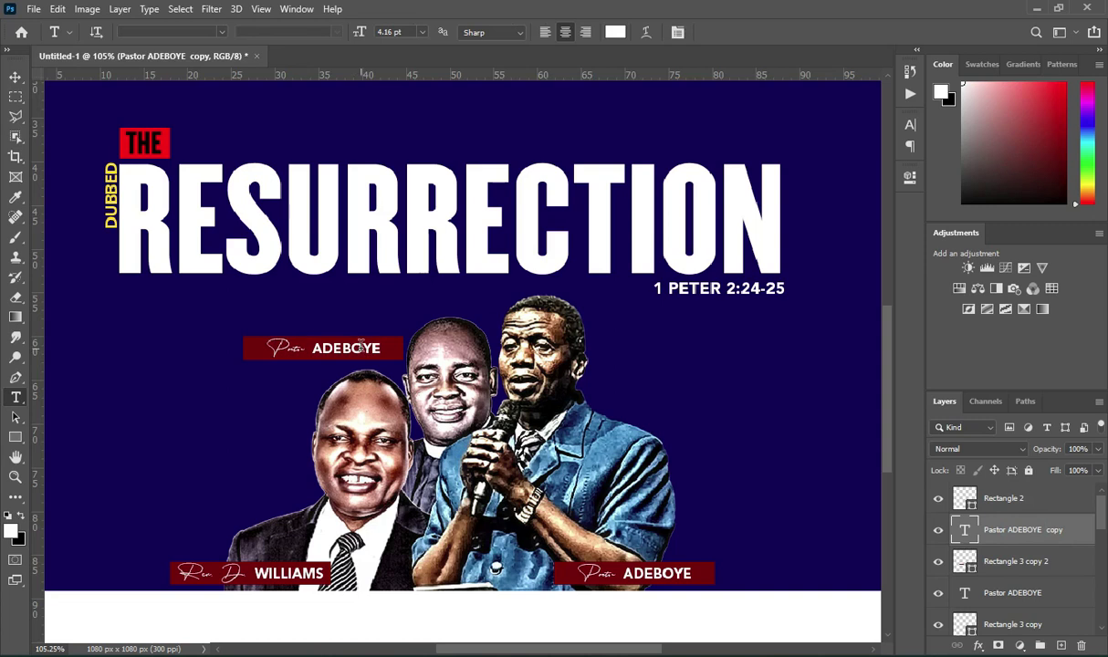
pyautogui.click(361, 347)
pyautogui.hotkey('ctrl', 'a')
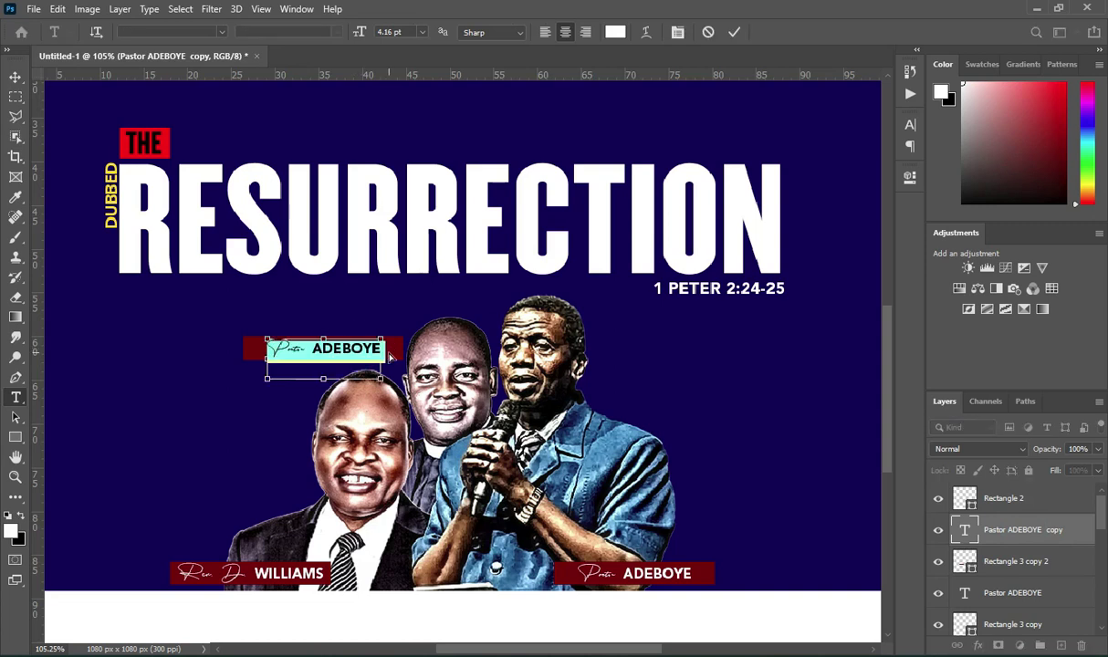
pyautogui.write('Rev. WALE')
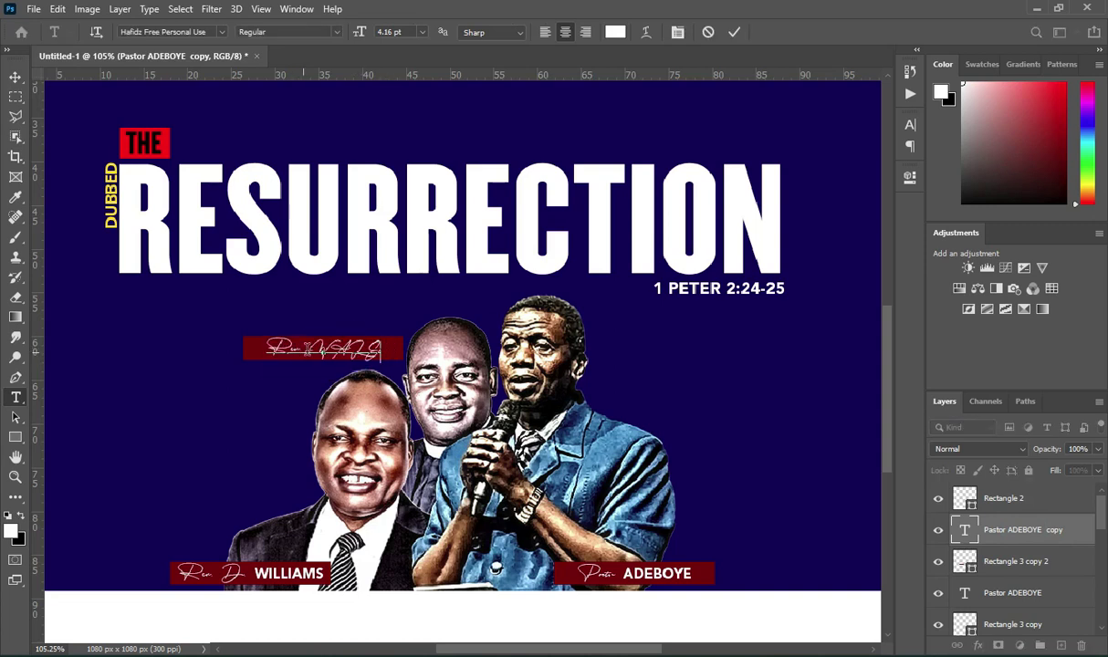
# - Set only the name after "Rev." in the upper bar's text to the Avenir font
pyautogui.hotkey('ctrl', 'a')
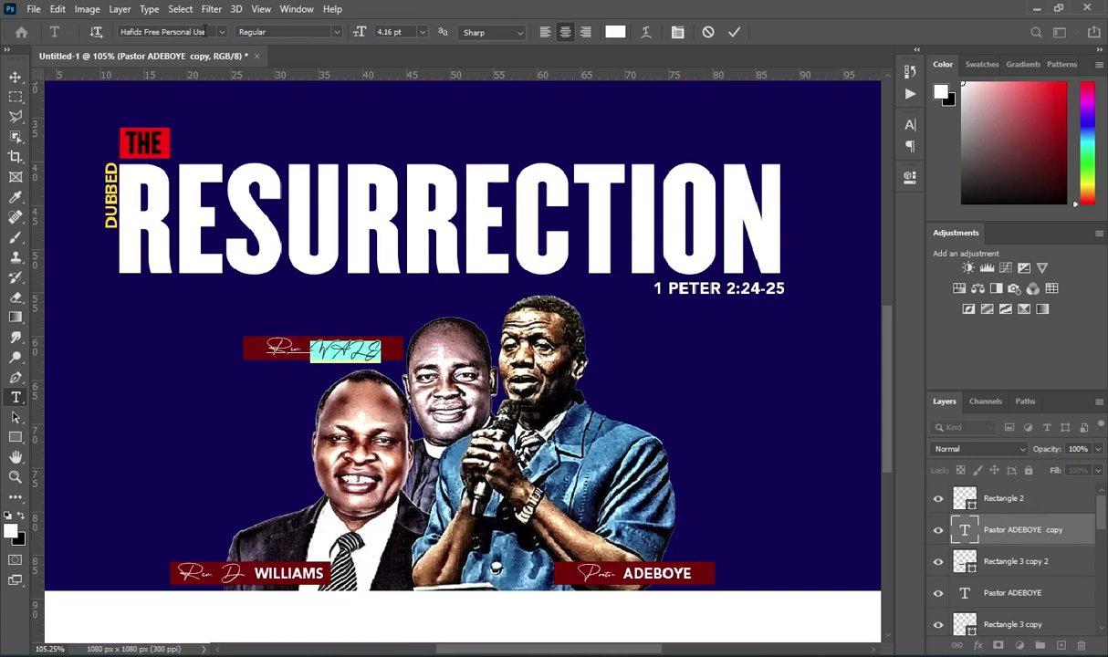
pyautogui.click(222, 32)
pyautogui.click(190, 78)
pyautogui.click(734, 32)
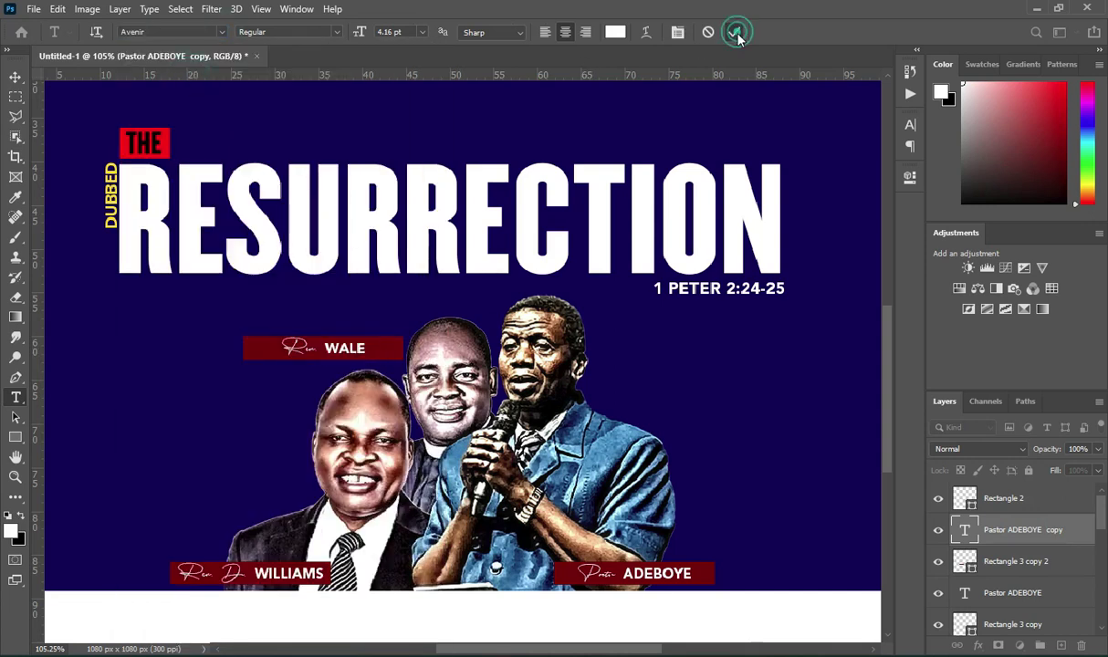
pyautogui.click(16, 77)
# - Narrow the upper dark red bar from both sides to 64.5% width to fit the shorter name
pyautogui.click(385, 343)
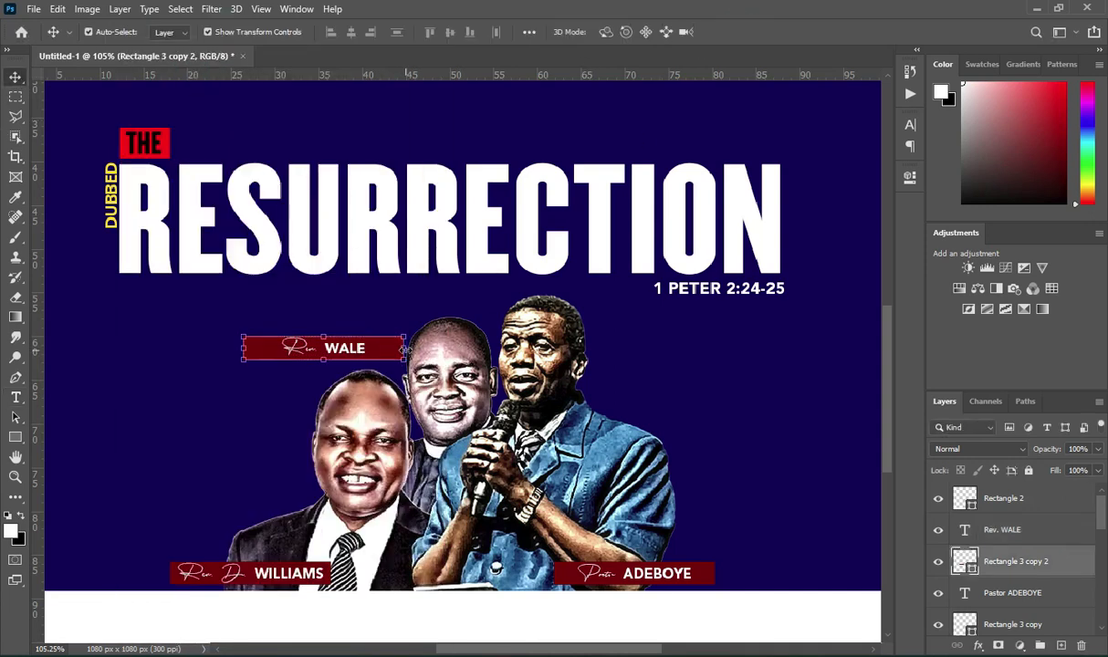
pyautogui.hotkey('ctrl', 't')
pyautogui.moveTo(392, 347); pyautogui.dragTo(377, 346)
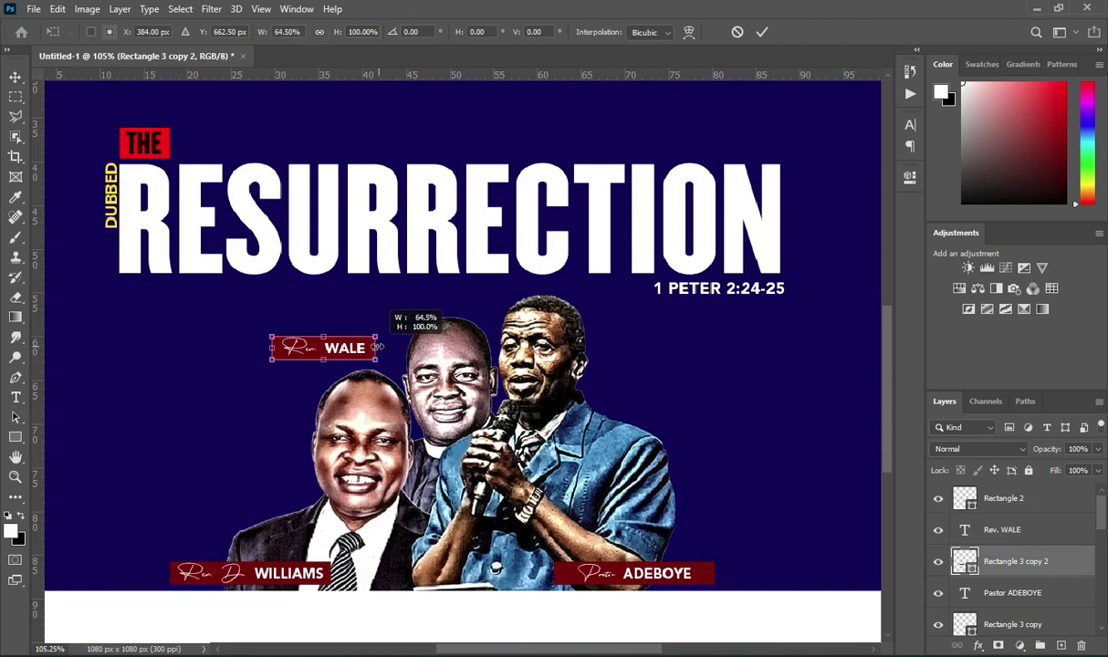
pyautogui.click(761, 32)
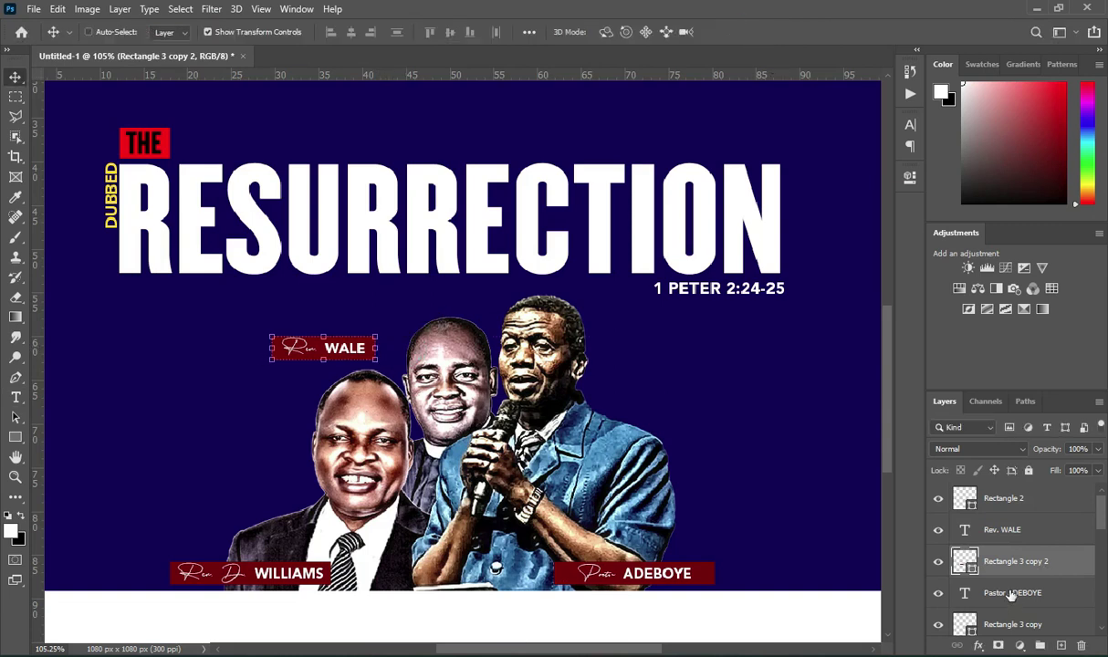
# - Move the upper name text together with its bar right up against the middle minister's head
pyautogui.click(972, 529)
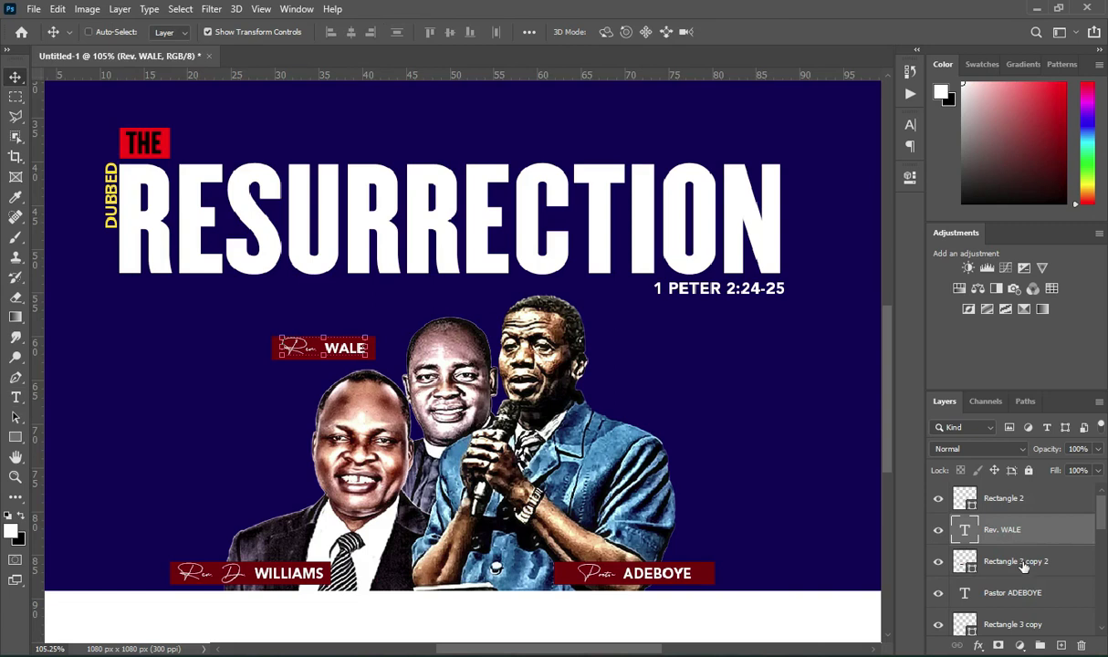
pyautogui.keyDown('ctrl'); pyautogui.click(1024, 565); pyautogui.keyUp('ctrl')
pyautogui.hotkey('ctrl', 't')
pyautogui.moveTo(360, 350); pyautogui.dragTo(385, 355)
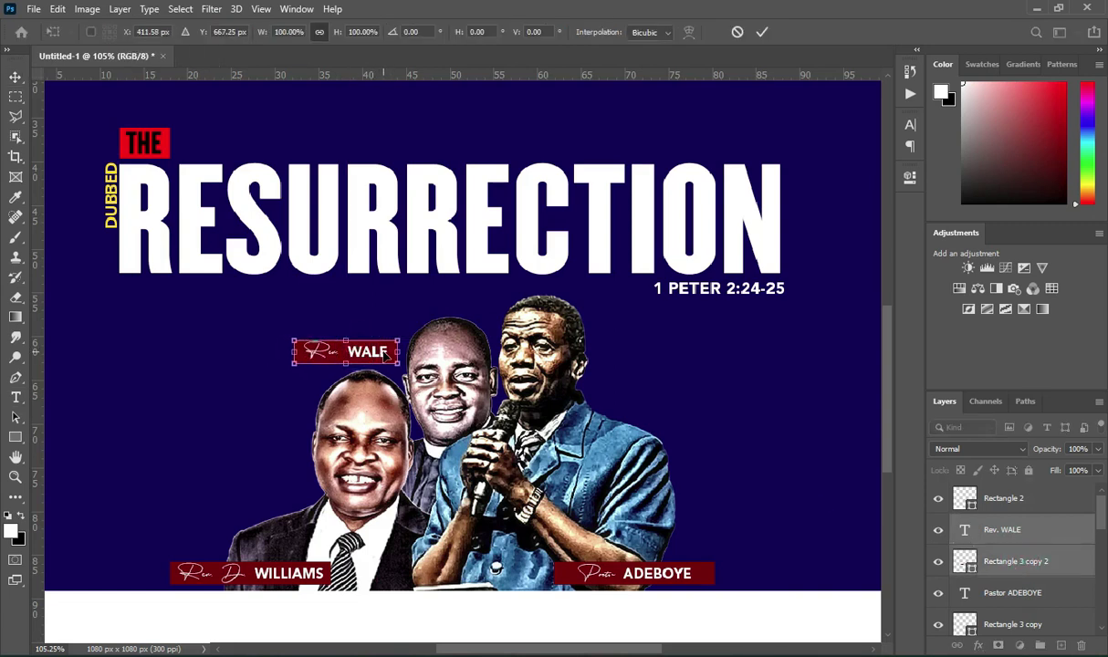
pyautogui.press('Right')
pyautogui.press('Right')
pyautogui.press('Right')
pyautogui.press('Right')
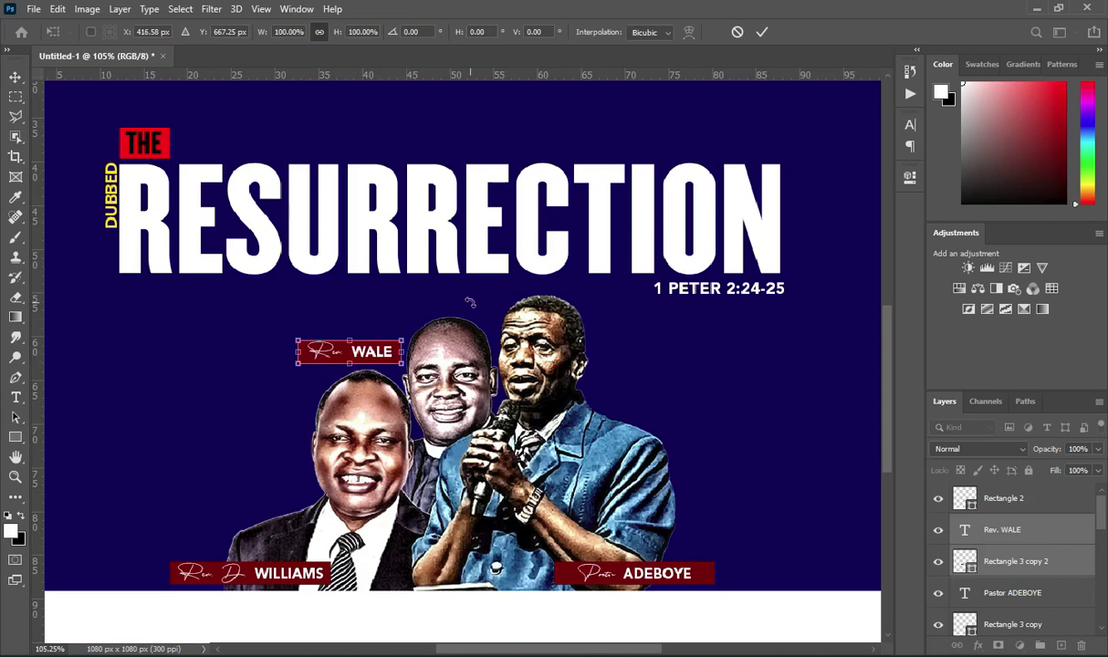
pyautogui.press('Right')
pyautogui.press('Right')
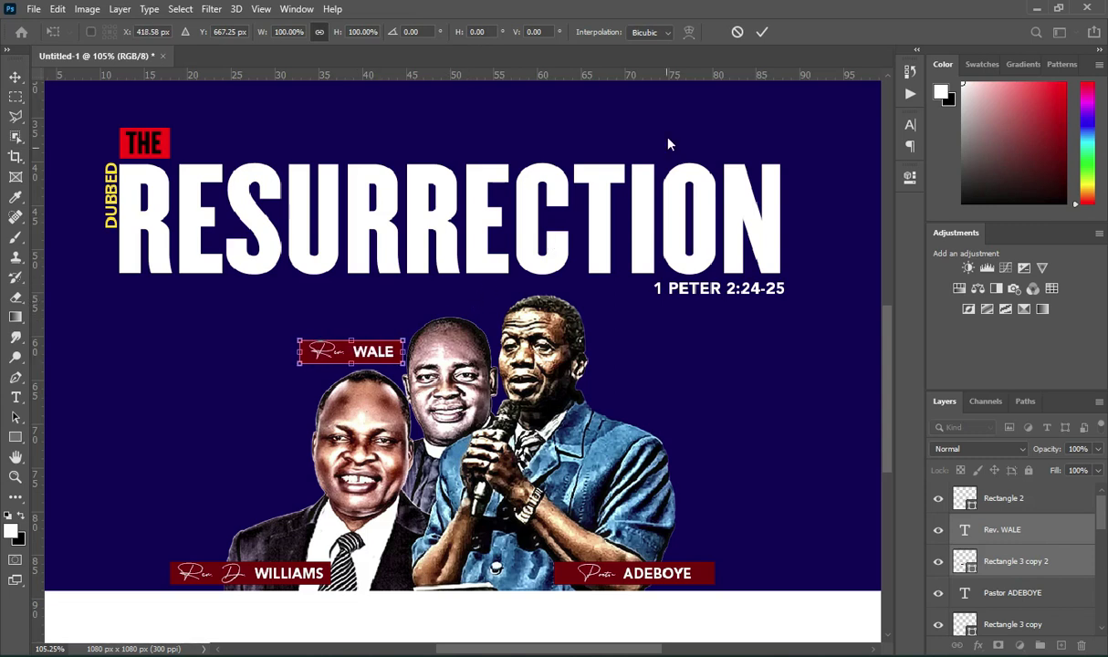
pyautogui.click(762, 33)
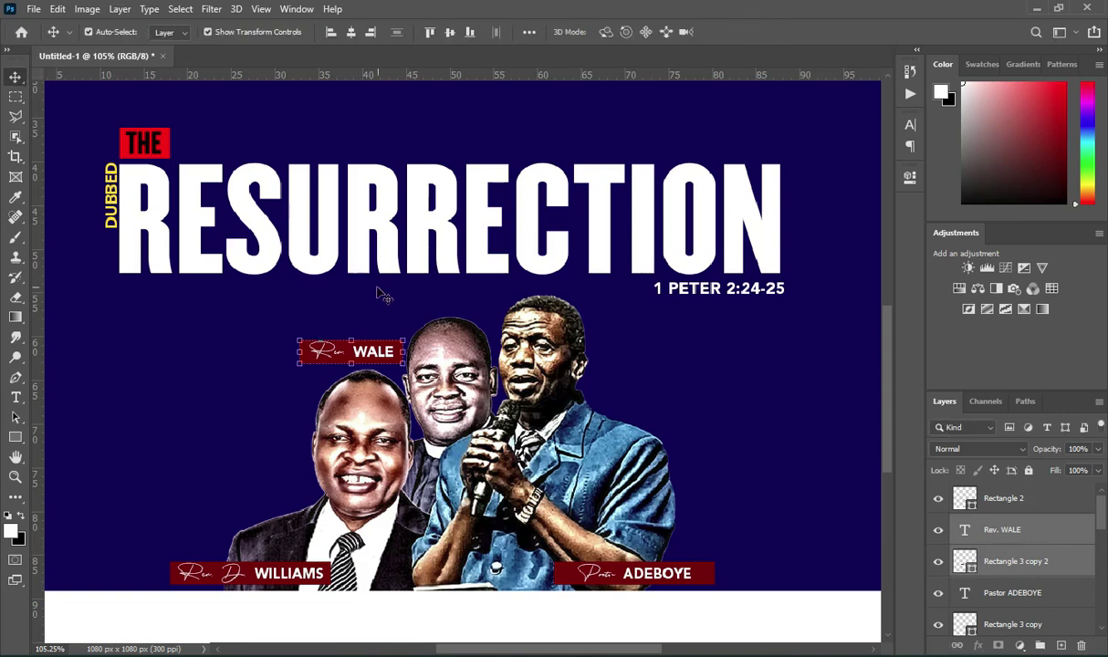
# - Enlarge the ministers' group photo upward and downward to a scale of 24.58%
pyautogui.scroll(-3, 375, 287)
pyautogui.click(476, 318)
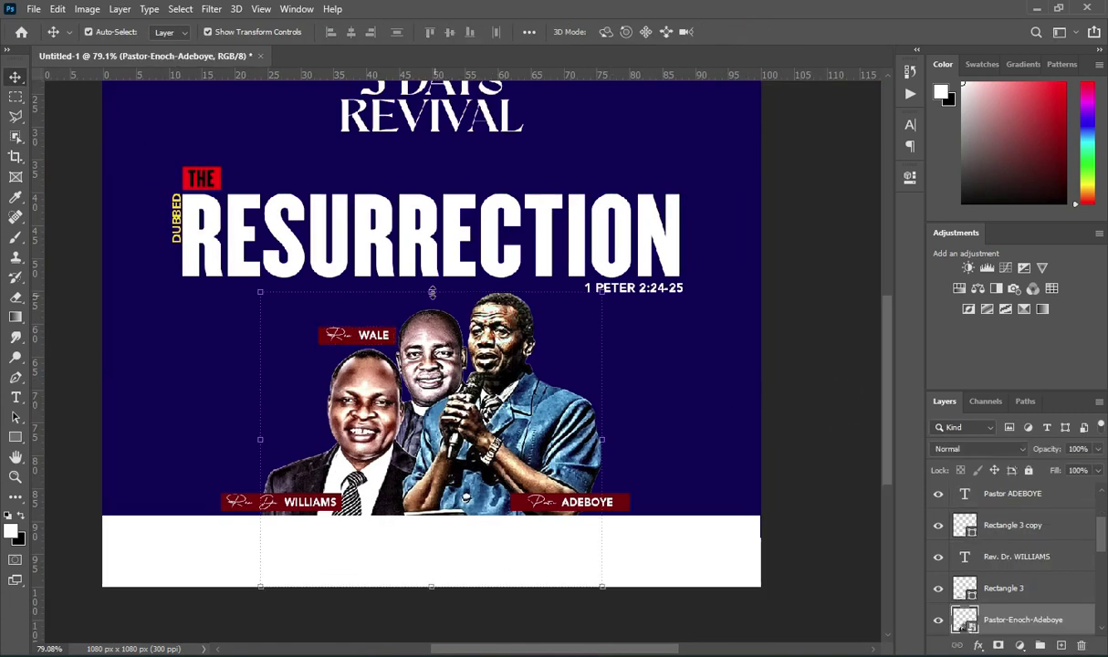
pyautogui.hotkey('ctrl', 't')
pyautogui.moveTo(432, 292); pyautogui.dragTo(431, 282)
pyautogui.click(736, 32)
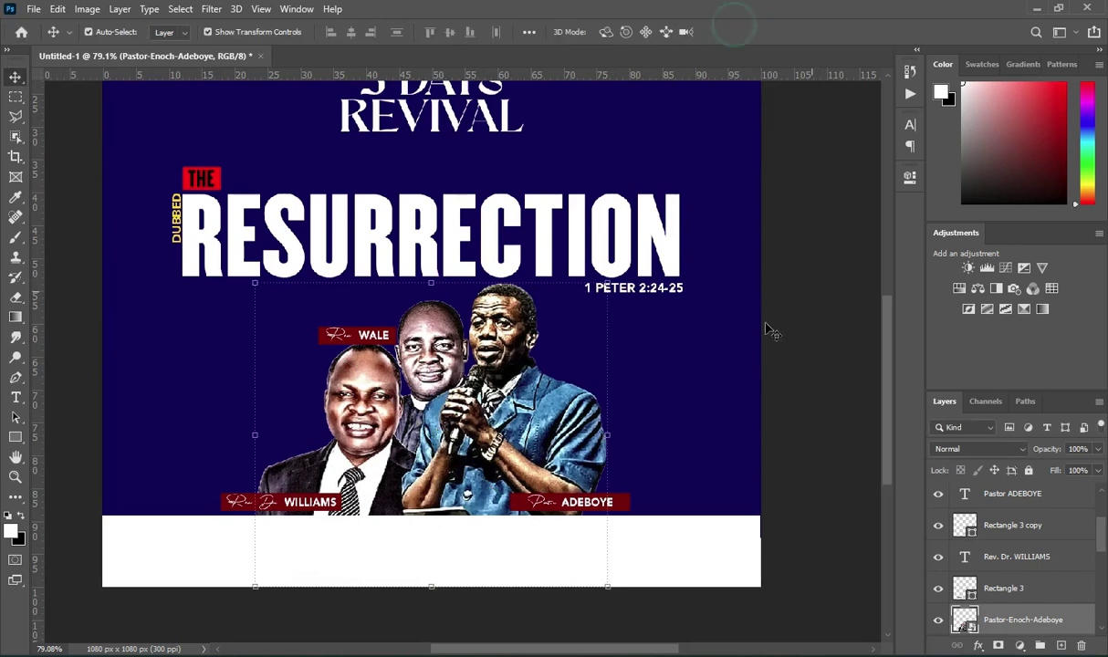
pyautogui.hotkey('ctrl', 't')
pyautogui.moveTo(432, 586); pyautogui.dragTo(432, 598)
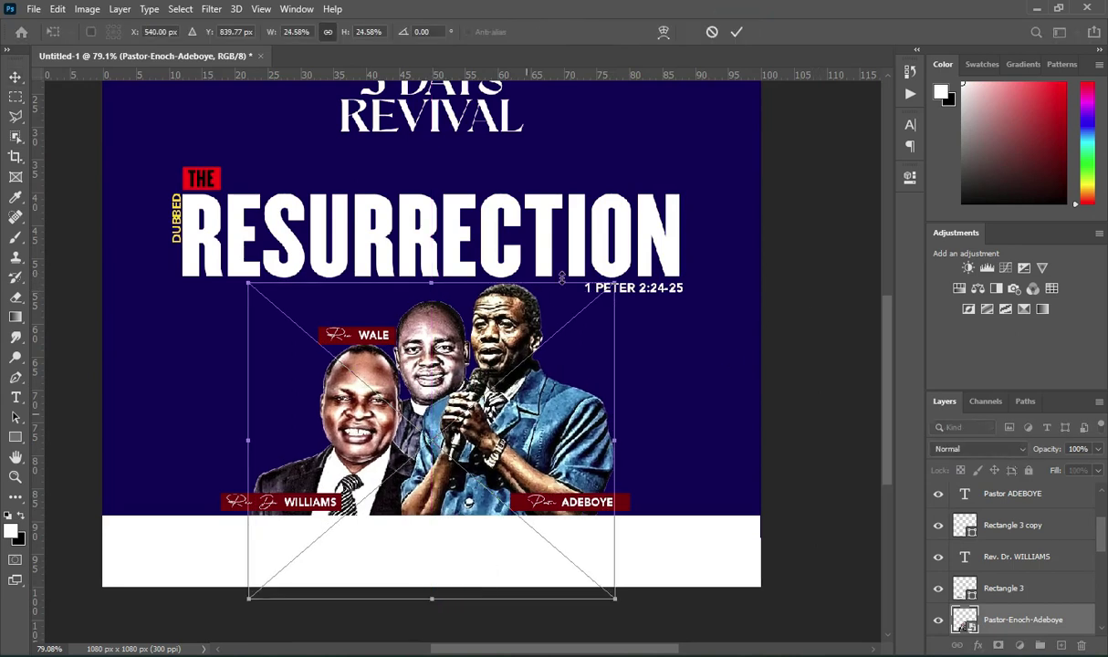
pyautogui.click(736, 32)
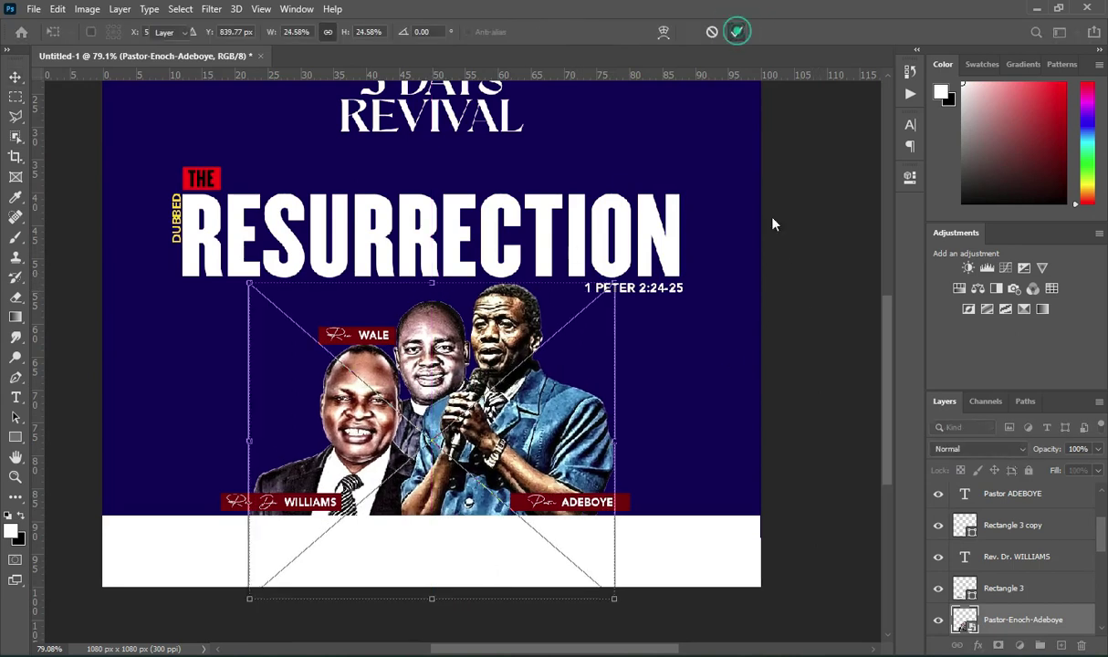
# - Nudge the middle minister's name text and its bar slightly up and left, clear of the enlarged heads
pyautogui.click(1016, 528)
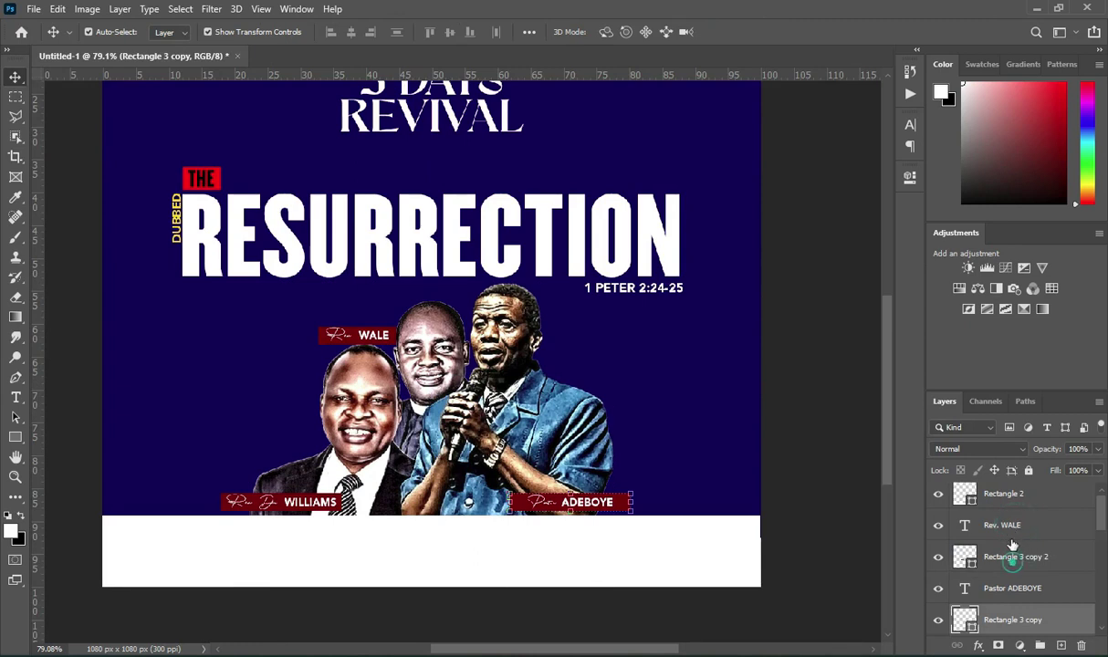
pyautogui.click(1014, 558)
pyautogui.keyDown('shift'); pyautogui.click(1010, 526); pyautogui.keyUp('shift')
pyautogui.press('Up')
pyautogui.press('Up')
pyautogui.press('Up')
pyautogui.press('Up')
pyautogui.press('Up')
pyautogui.press('Up')
pyautogui.press('Up')
pyautogui.press('Up')
pyautogui.press('Up')
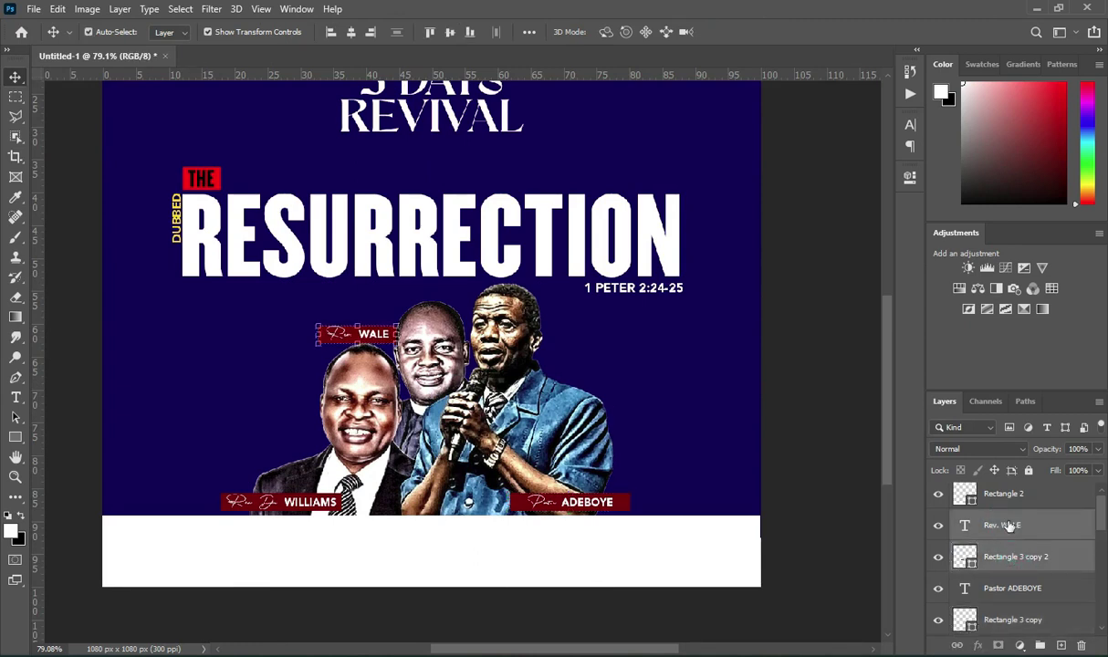
pyautogui.press('Left')
pyautogui.press('Left')
pyautogui.press('Left')
pyautogui.press('Left')
pyautogui.press('Left')
pyautogui.press('Left')
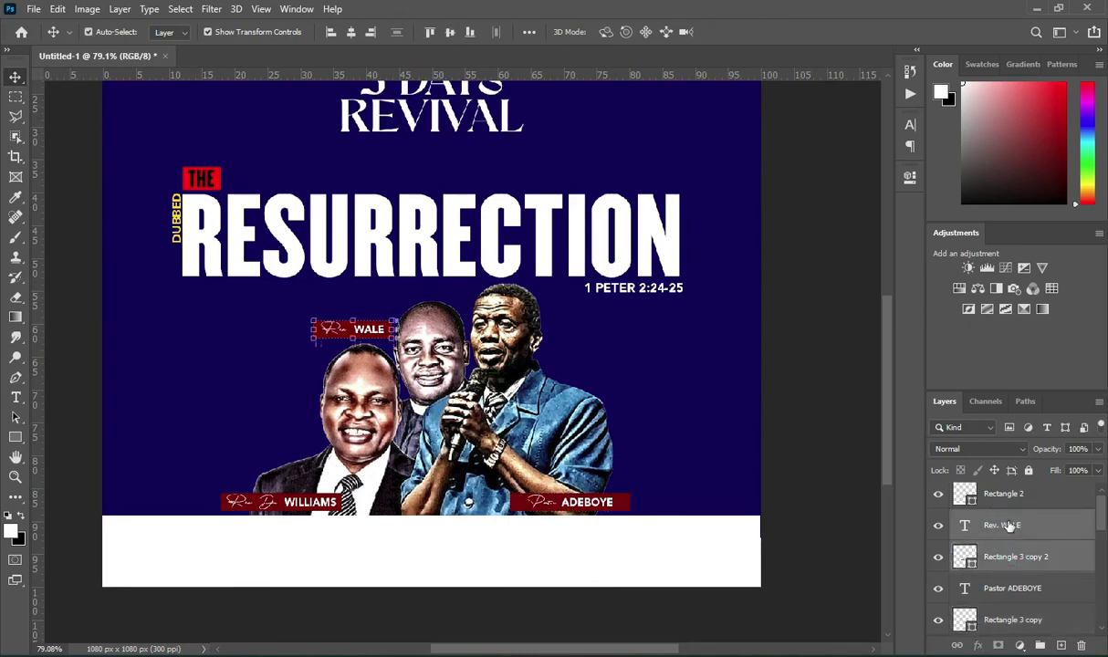
pyautogui.click(823, 369)
# - Select the "PRESENTS:" text layer near the flyer's upper edge
pyautogui.scroll(-1, 823, 369)
pyautogui.scroll(-2, 430, 336)
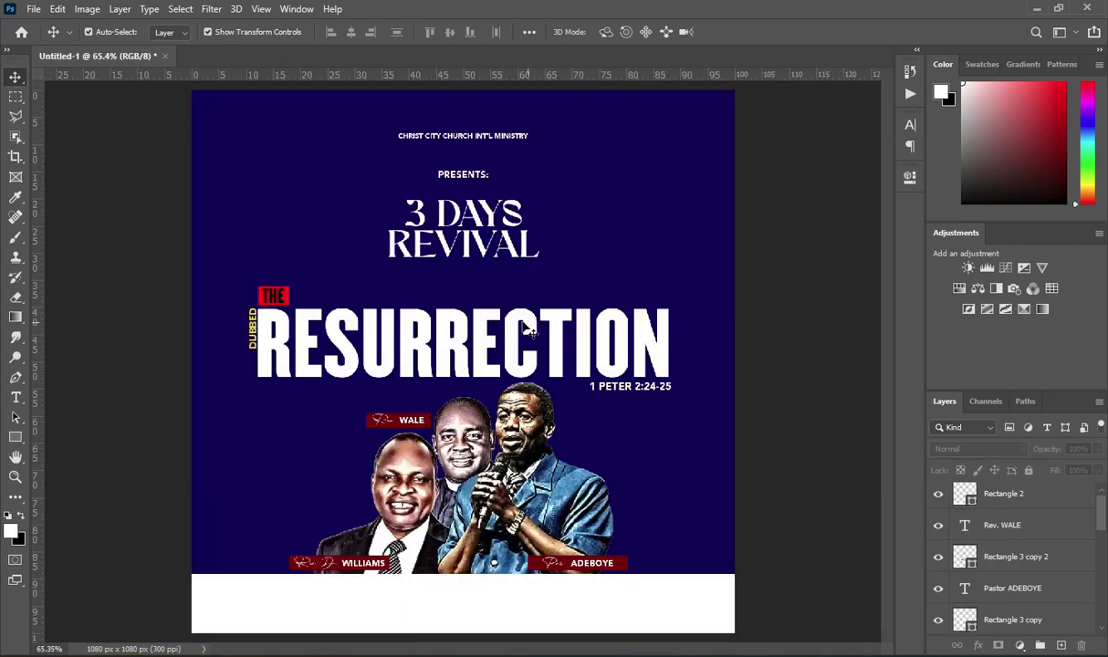
pyautogui.click(450, 193)
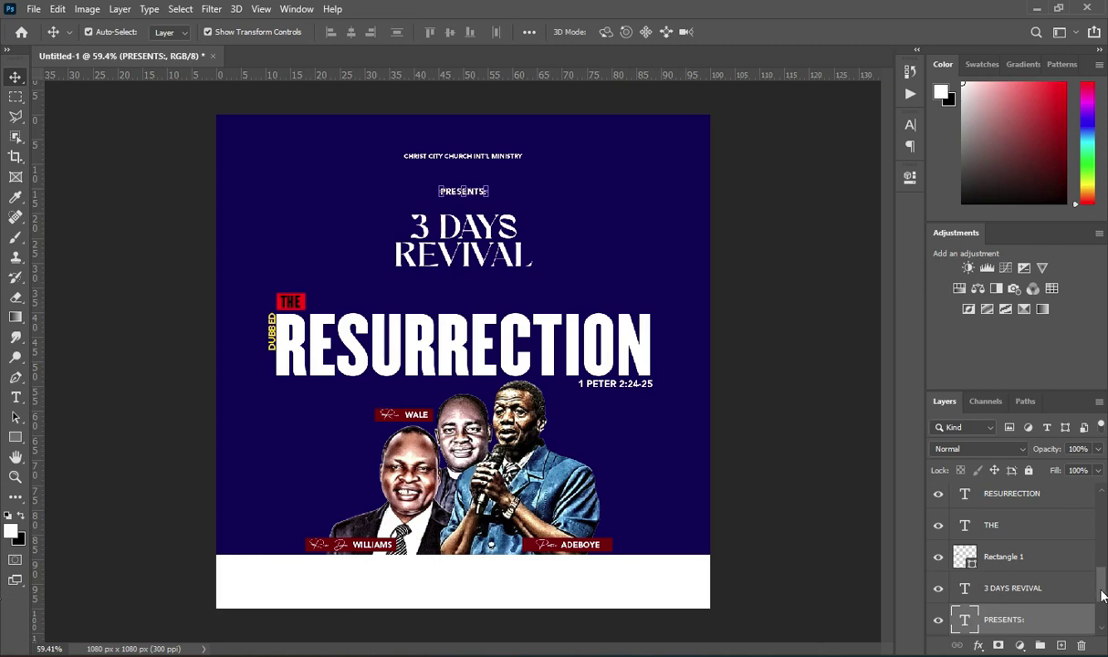
# - Group the "3 DAYS REVIVAL" and "PRESENTS:" text layers together
pyautogui.scroll(-2, 1096, 586)
pyautogui.scroll(1, 1095, 586)
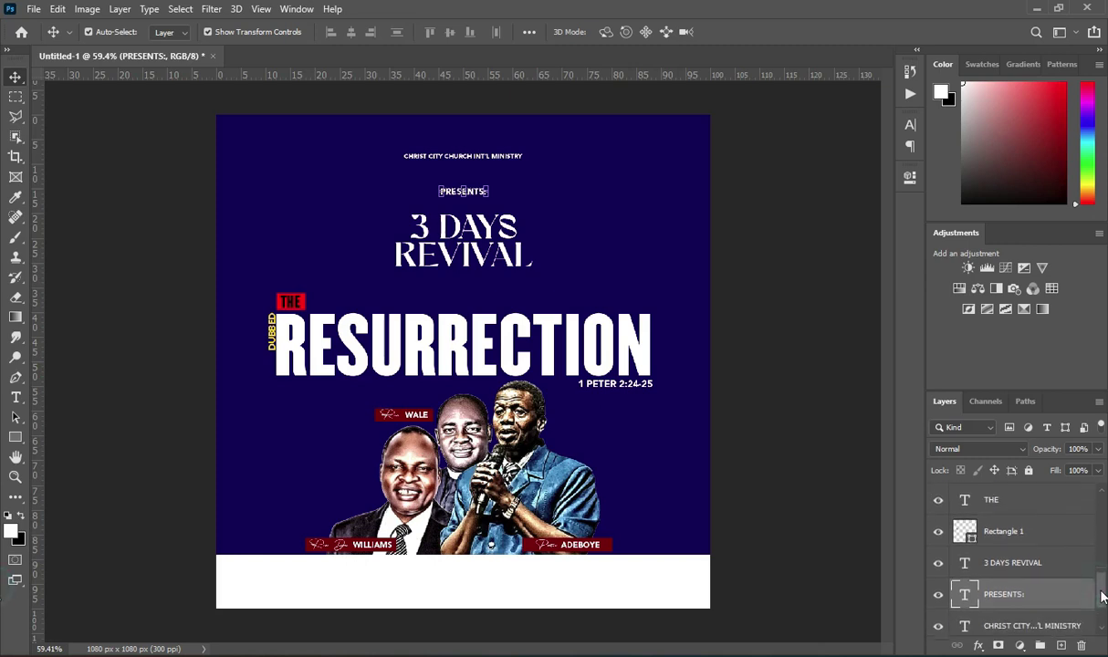
pyautogui.keyDown('ctrl'); pyautogui.click(1015, 574); pyautogui.keyUp('ctrl')
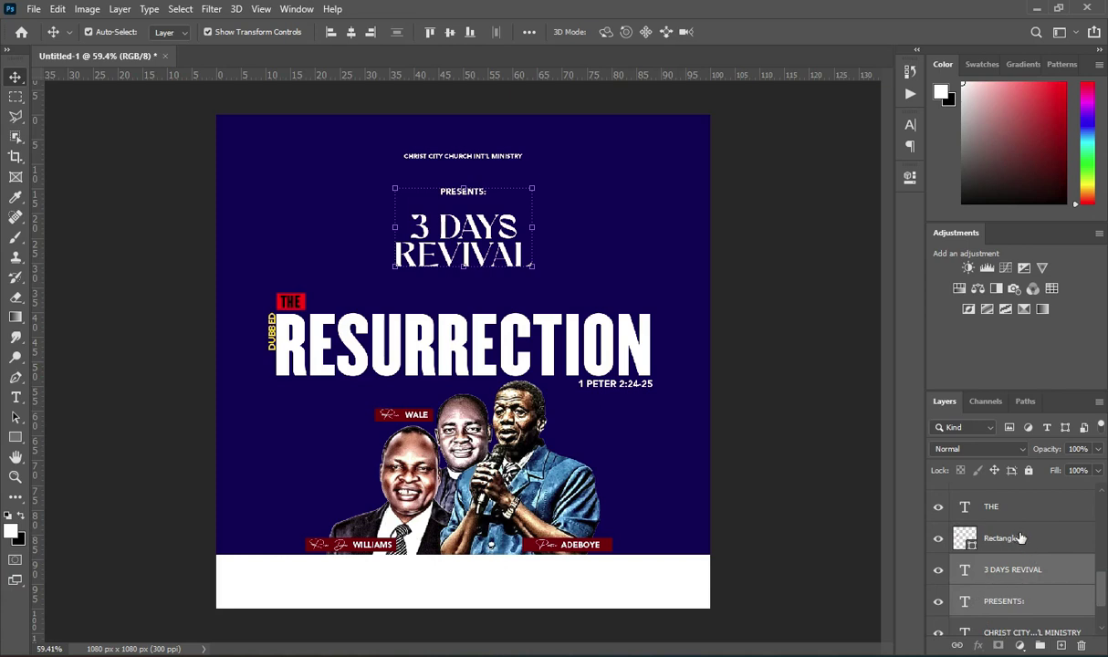
pyautogui.scroll(-1, 1020, 538)
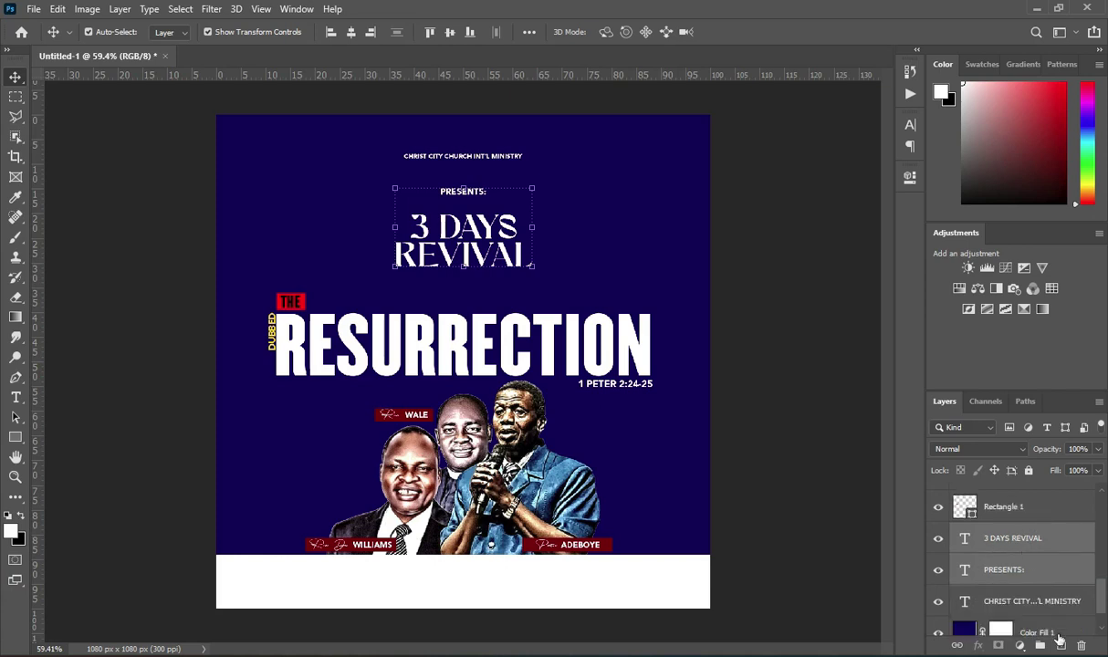
pyautogui.click(1039, 645)
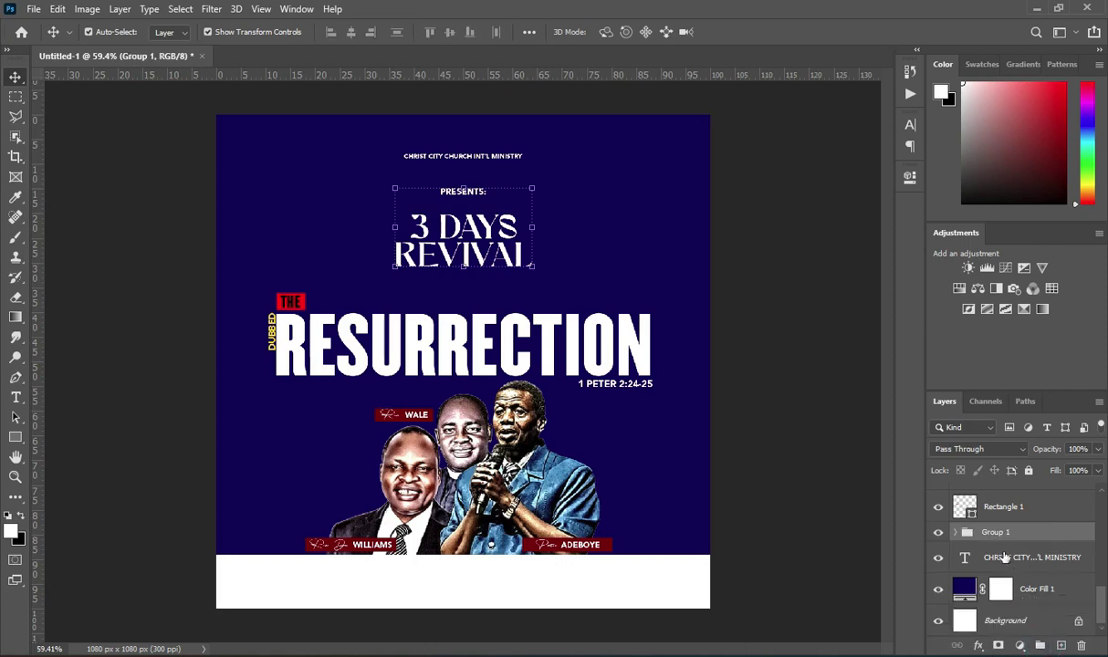
# - Apply a black Drop Shadow to the new group with 100% opacity, 90° angle, 4 px distance, 8% spread and 6 px size
pyautogui.click(976, 646)
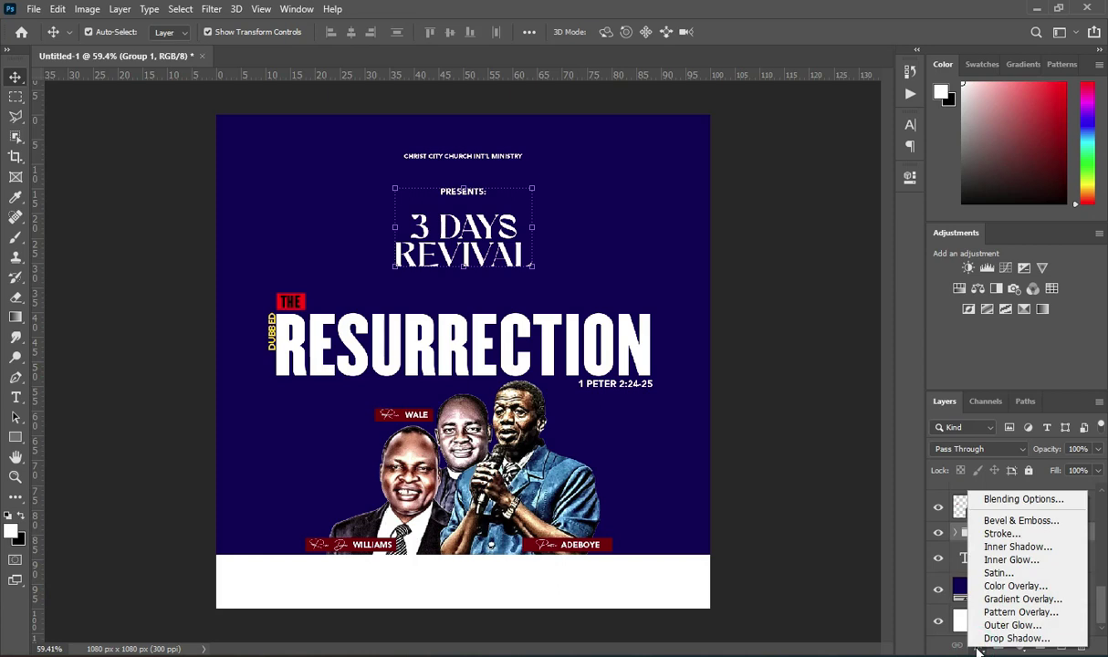
pyautogui.click(1006, 639)
pyautogui.click(976, 645)
pyautogui.click(919, 488)
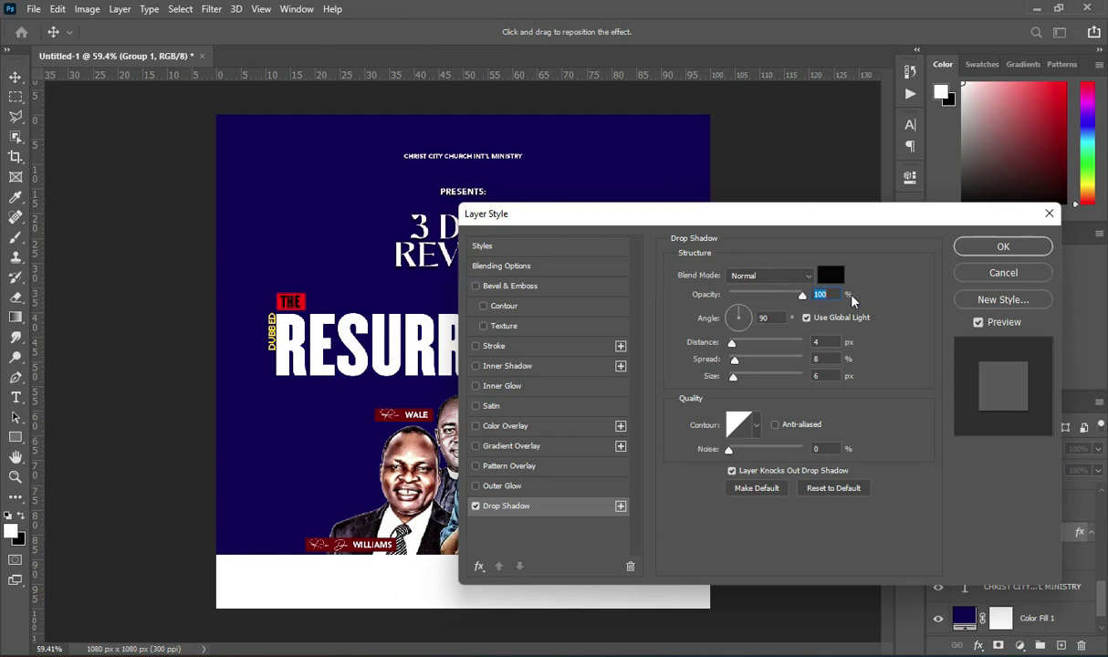
pyautogui.click(769, 318)
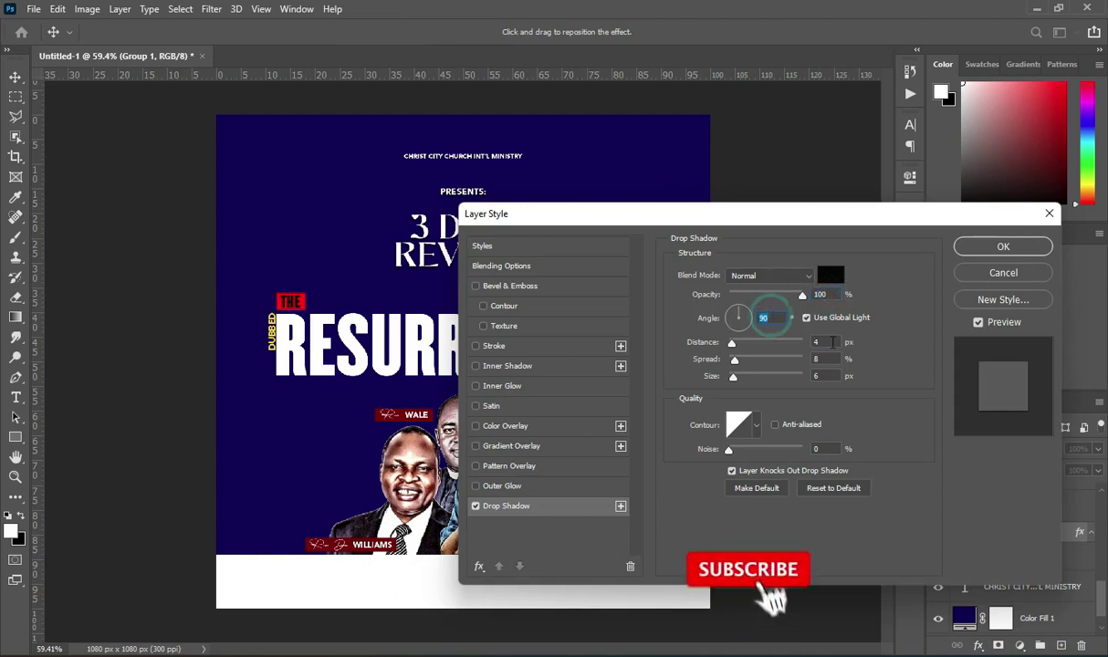
pyautogui.click(830, 341)
pyautogui.click(829, 358)
pyautogui.click(817, 375)
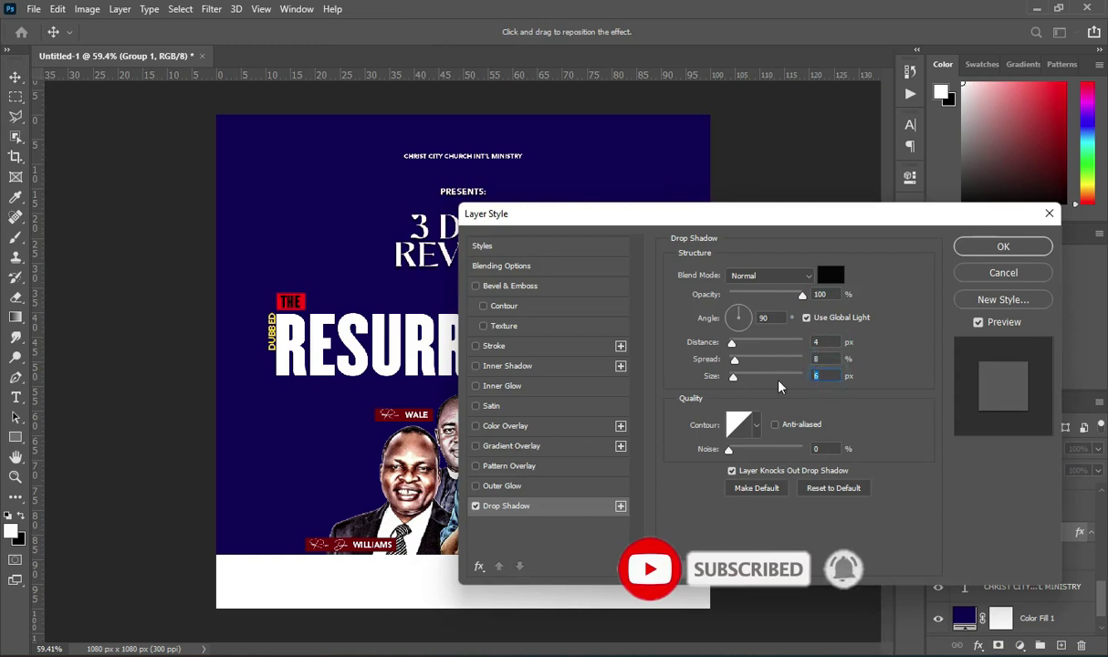
pyautogui.click(1003, 247)
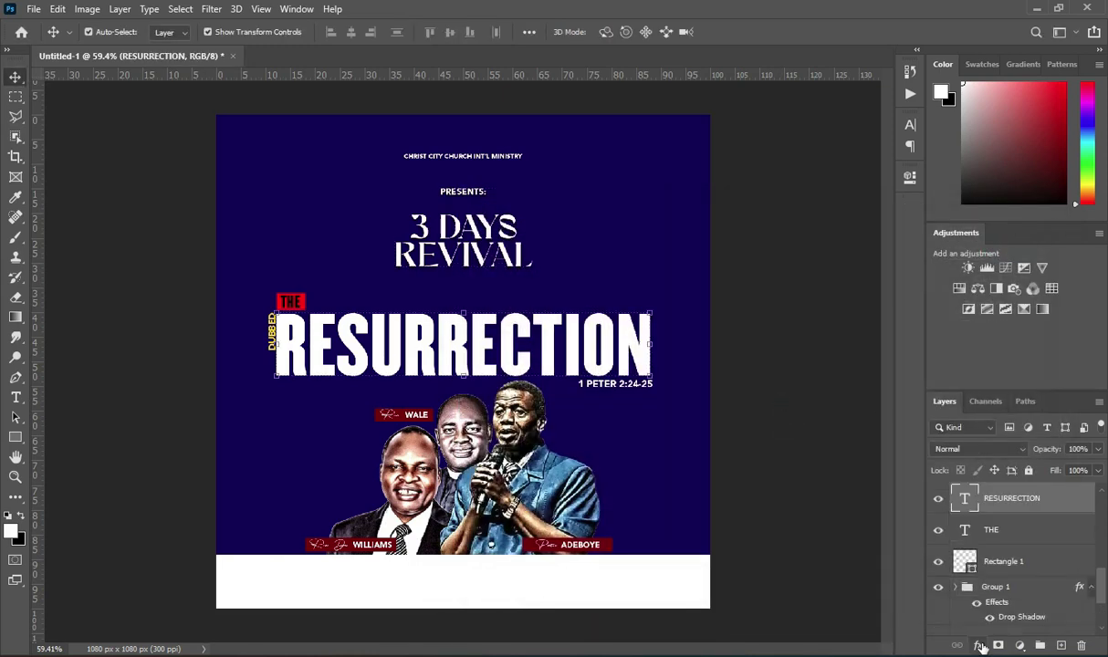
# - Add a Bevel & Emboss effect to the RESURRECTION text using the Inner Bevel style and Smooth technique
pyautogui.click(978, 645)
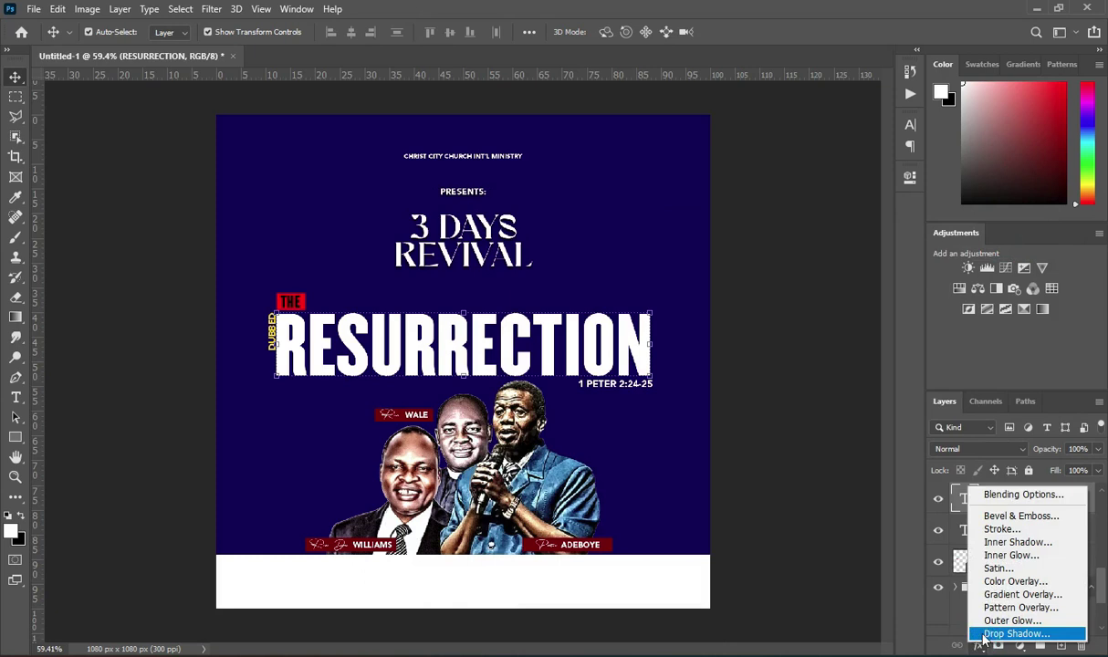
pyautogui.click(1015, 496)
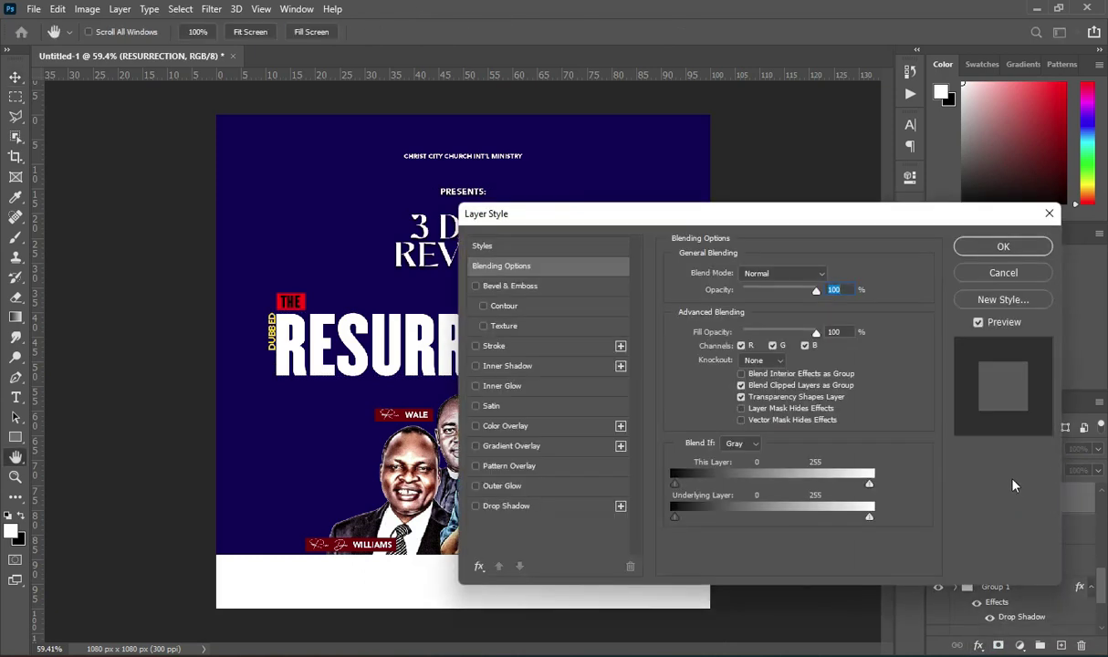
pyautogui.click(539, 291)
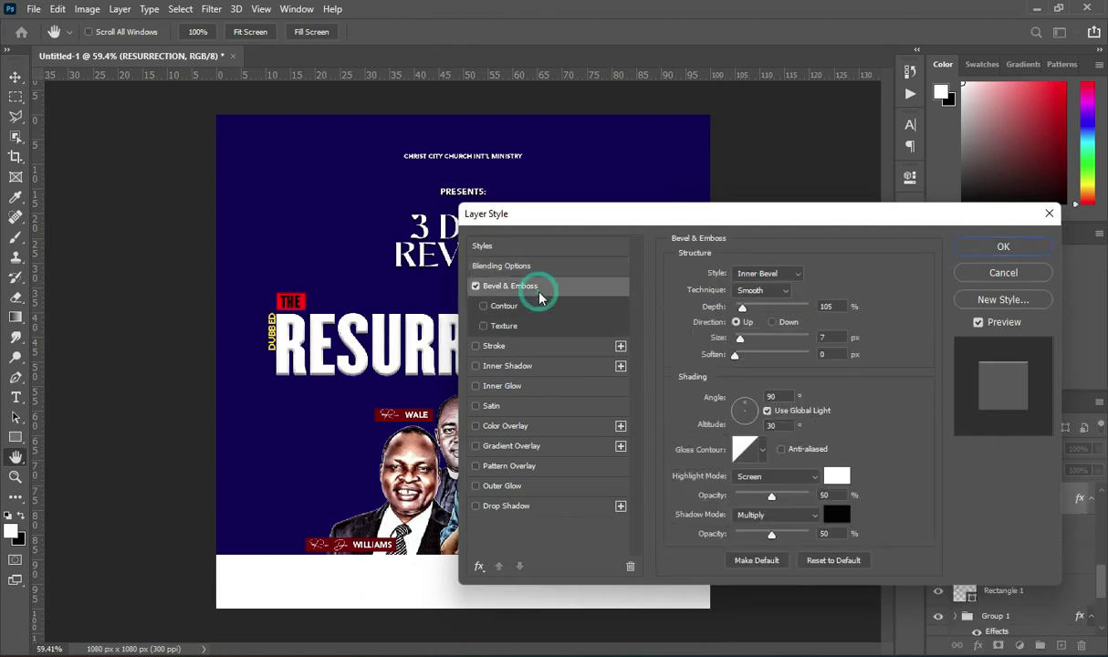
pyautogui.click(790, 278)
pyautogui.click(776, 289)
pyautogui.click(771, 291)
pyautogui.click(765, 290)
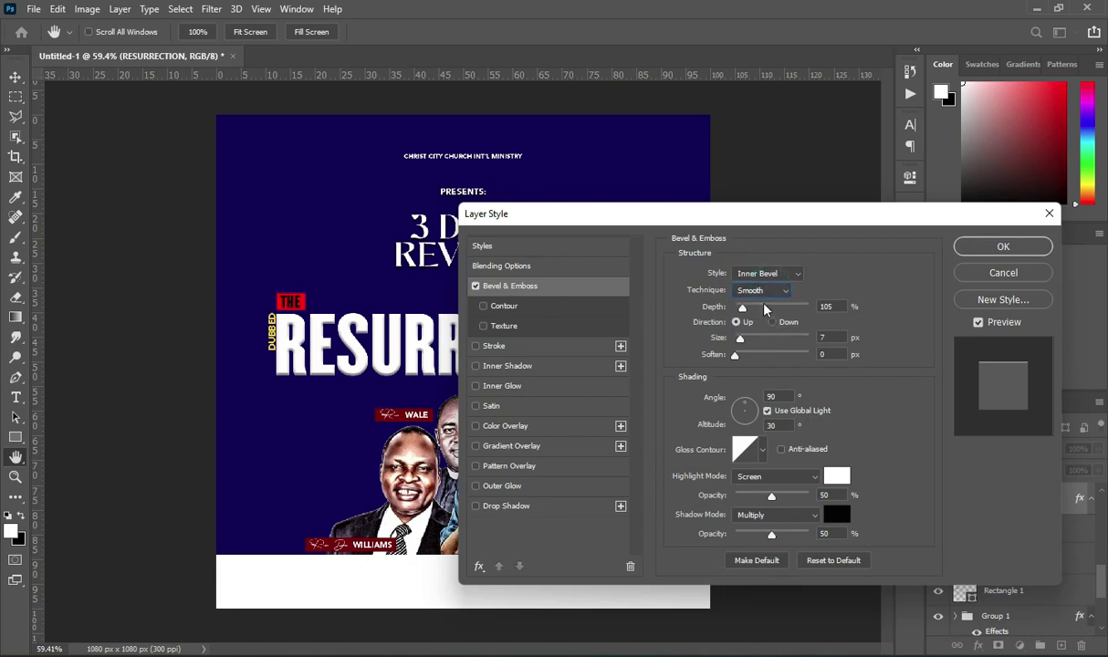
# - Set the bevel's depth to 469%, size to 6 px and lighting altitude to 21°
pyautogui.doubleClick(826, 307)
pyautogui.write('469')
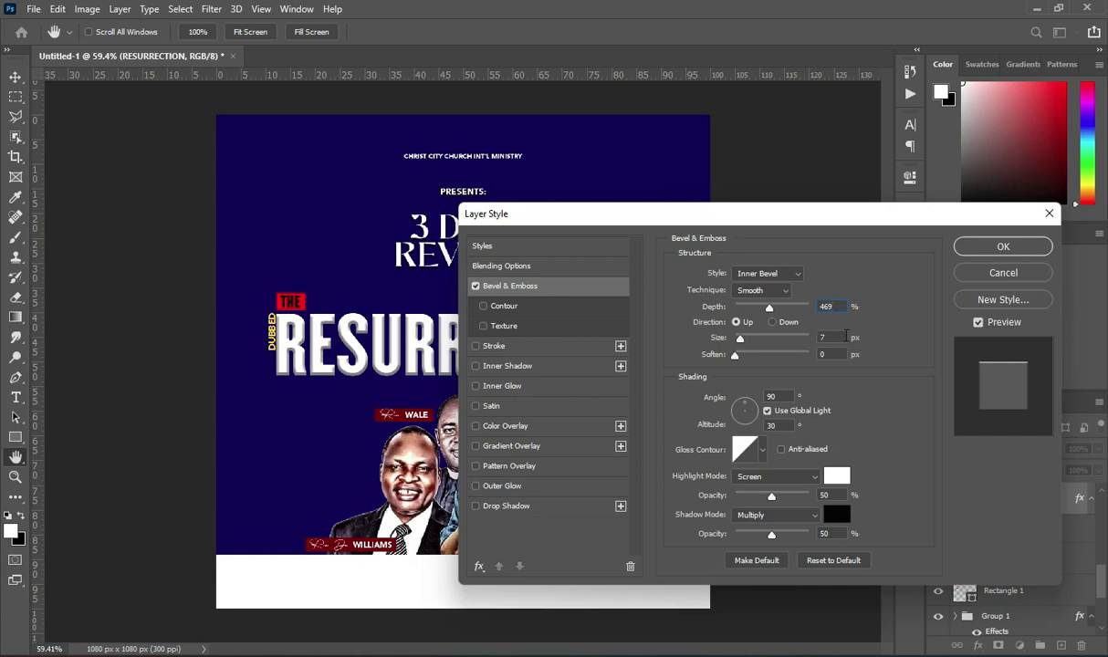
pyautogui.doubleClick(828, 337)
pyautogui.write('6')
pyautogui.doubleClick(772, 396)
pyautogui.click(782, 425)
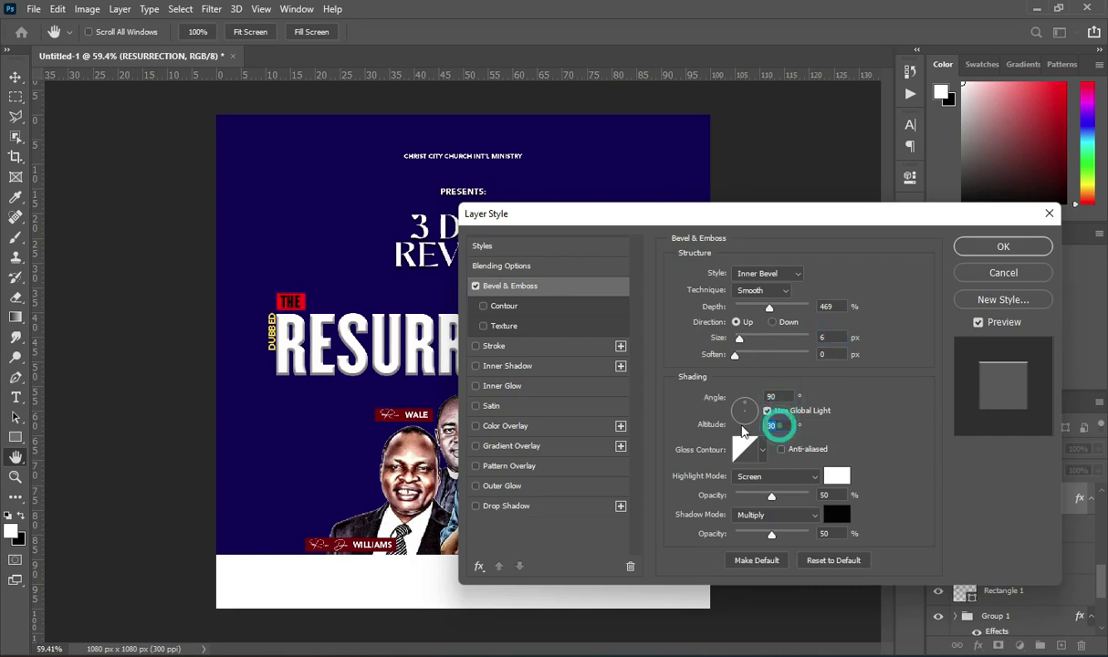
pyautogui.write('21')
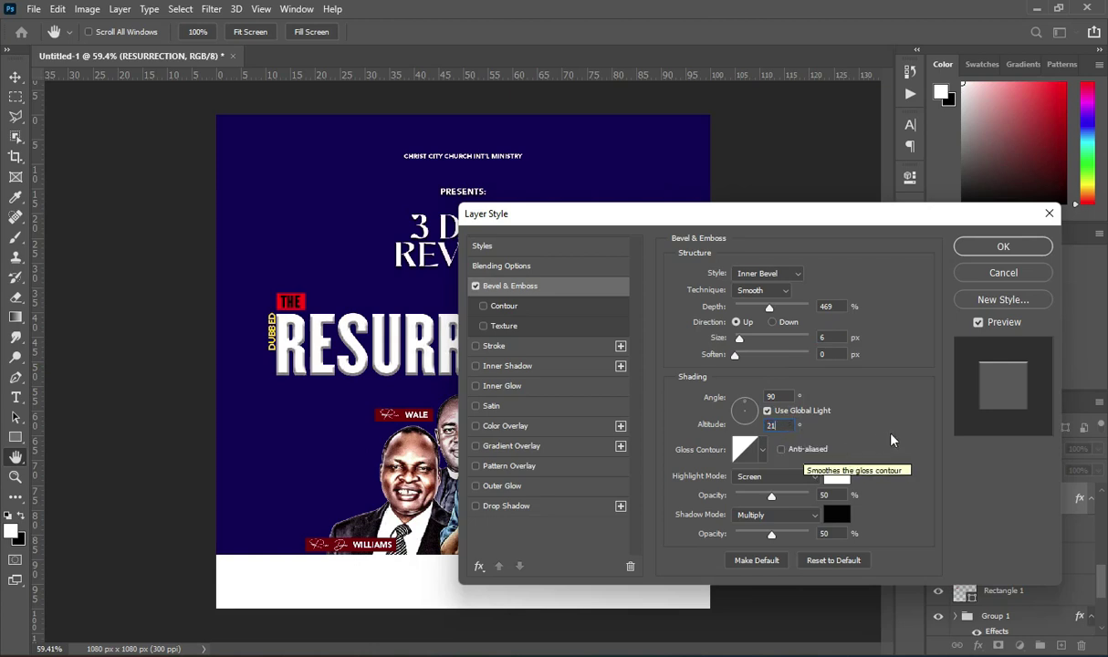
# - Choose the single-peak Cone gloss contour for the RESURRECTION bevel, keeping the title visible beside the dialog
pyautogui.click(764, 453)
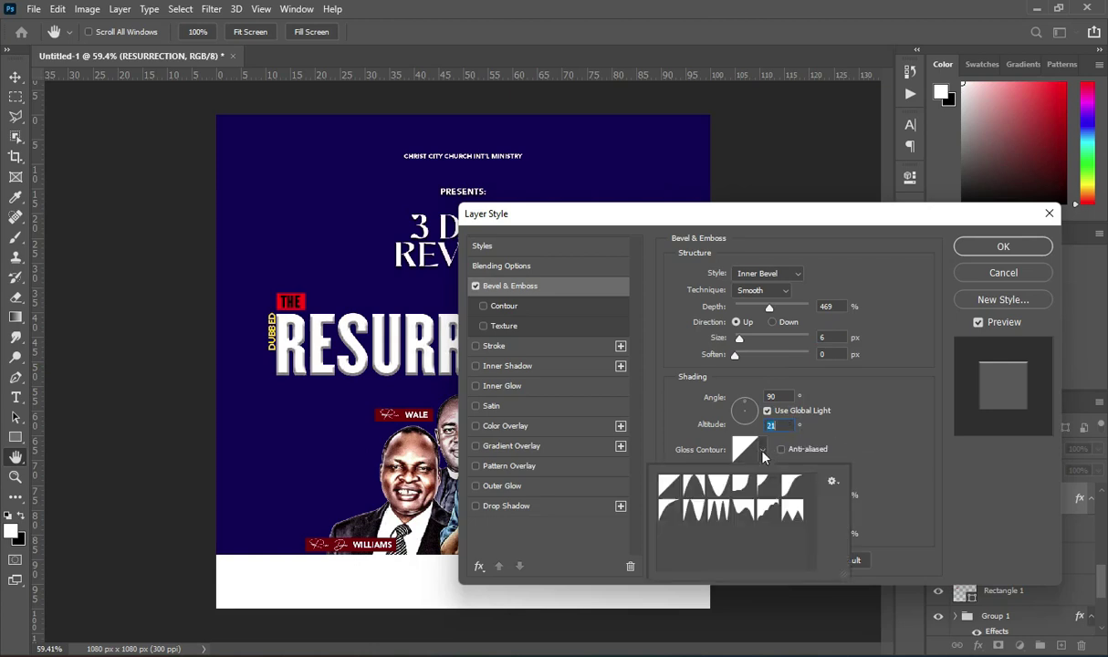
pyautogui.click(693, 488)
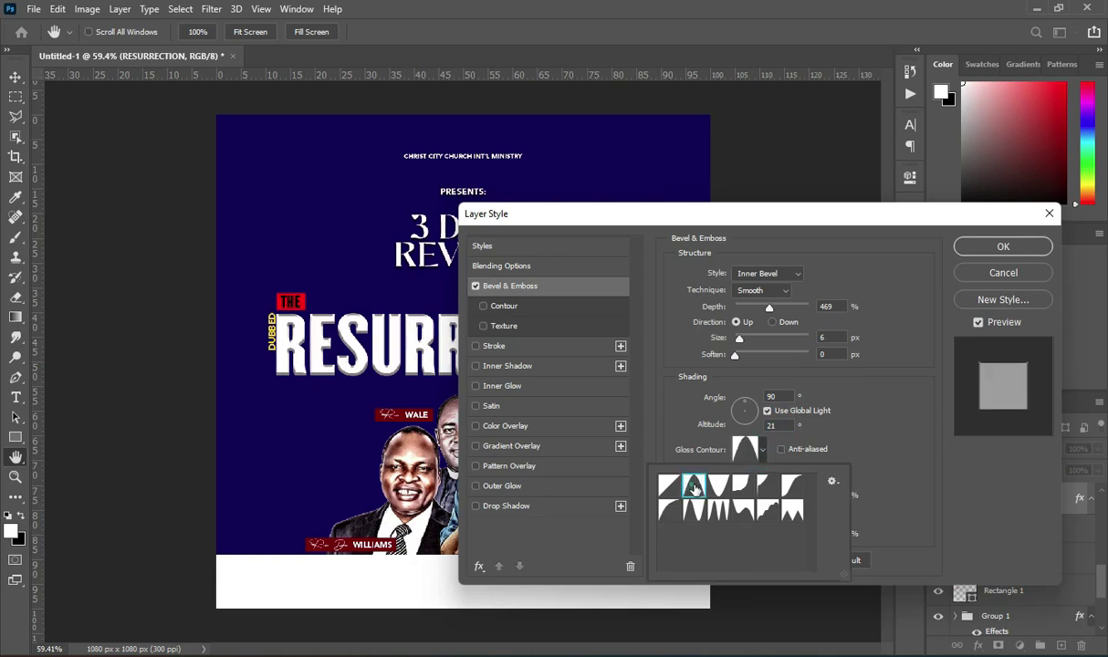
pyautogui.click(883, 440)
pyautogui.moveTo(671, 214); pyautogui.dragTo(869, 203)
pyautogui.click(936, 215)
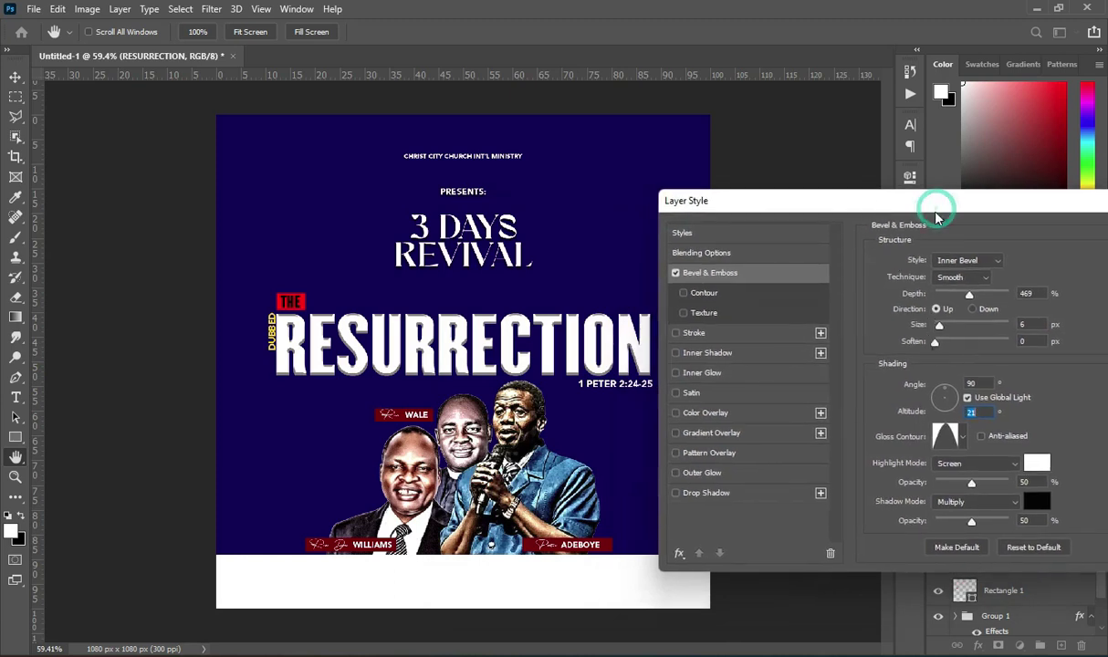
# - Enable the bevel's Contour option on the RESURRECTION text and choose the Ring contour preset
pyautogui.click(717, 296)
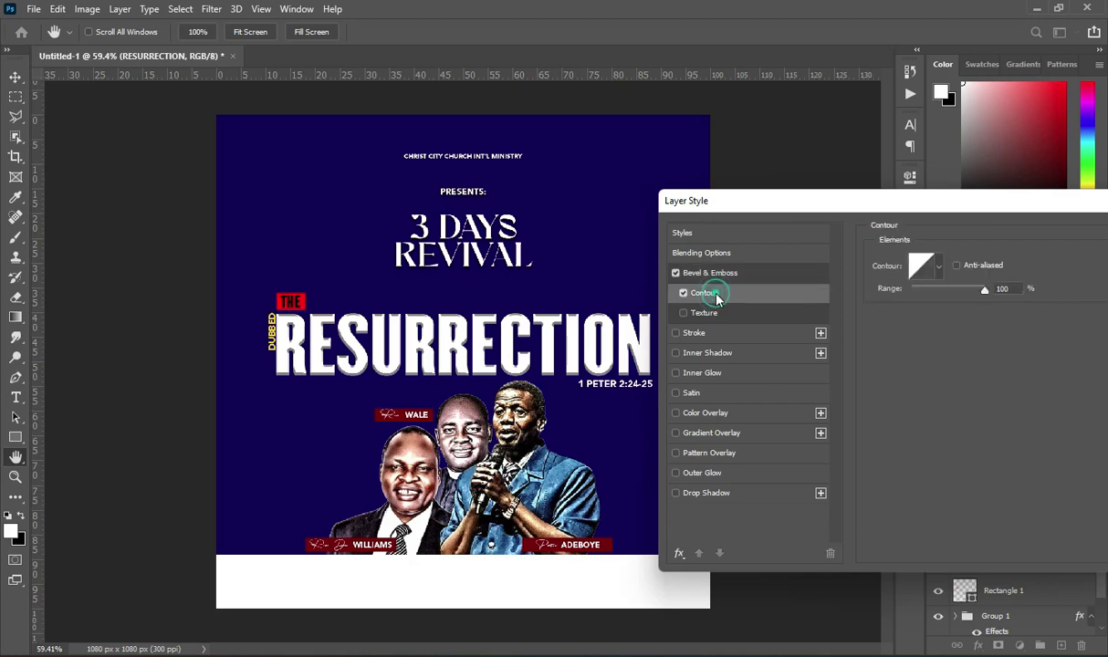
pyautogui.click(936, 266)
pyautogui.click(869, 326)
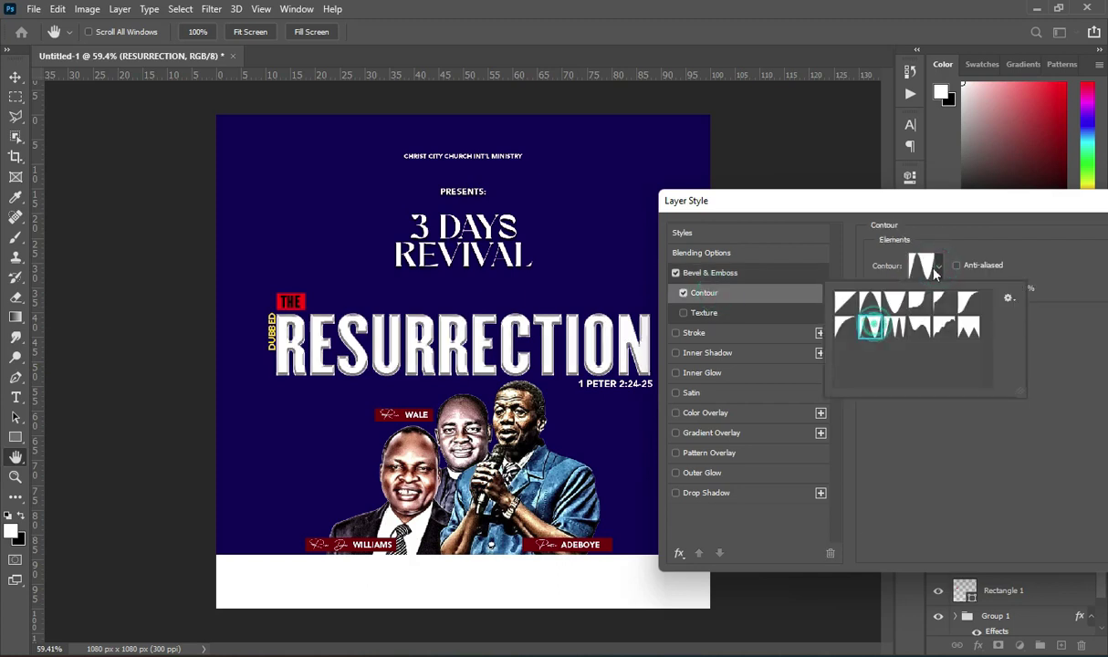
pyautogui.click(970, 239)
pyautogui.moveTo(912, 207); pyautogui.dragTo(931, 223)
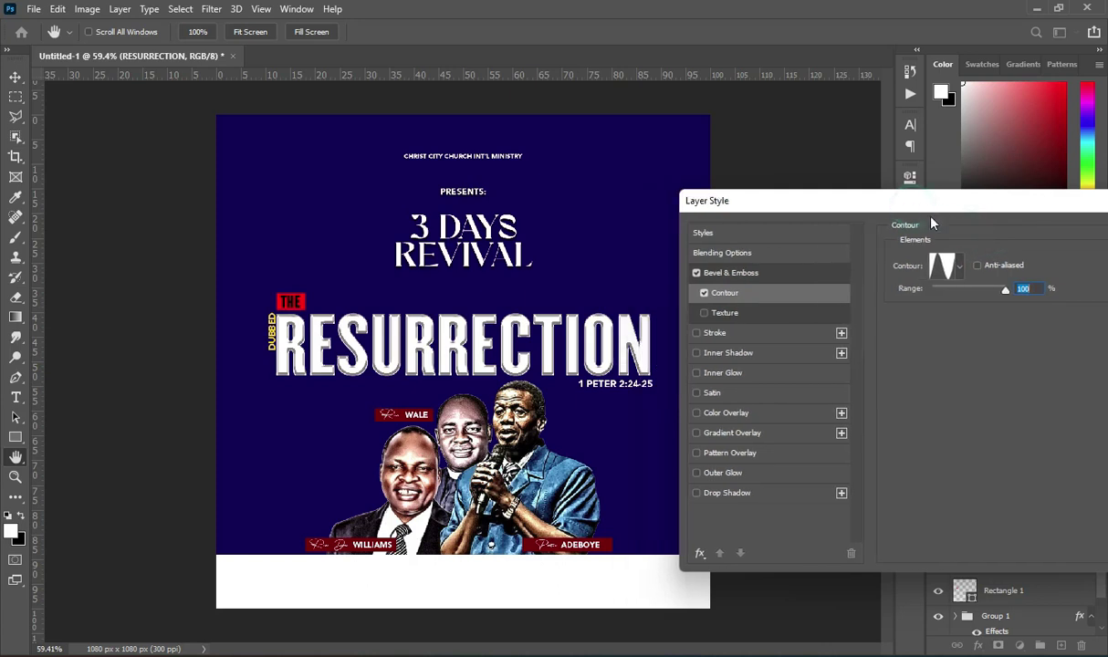
# - Add a Drop Shadow to the RESURRECTION text with 6 px distance, 13% spread and 16 px size, and apply the layer style
pyautogui.click(746, 492)
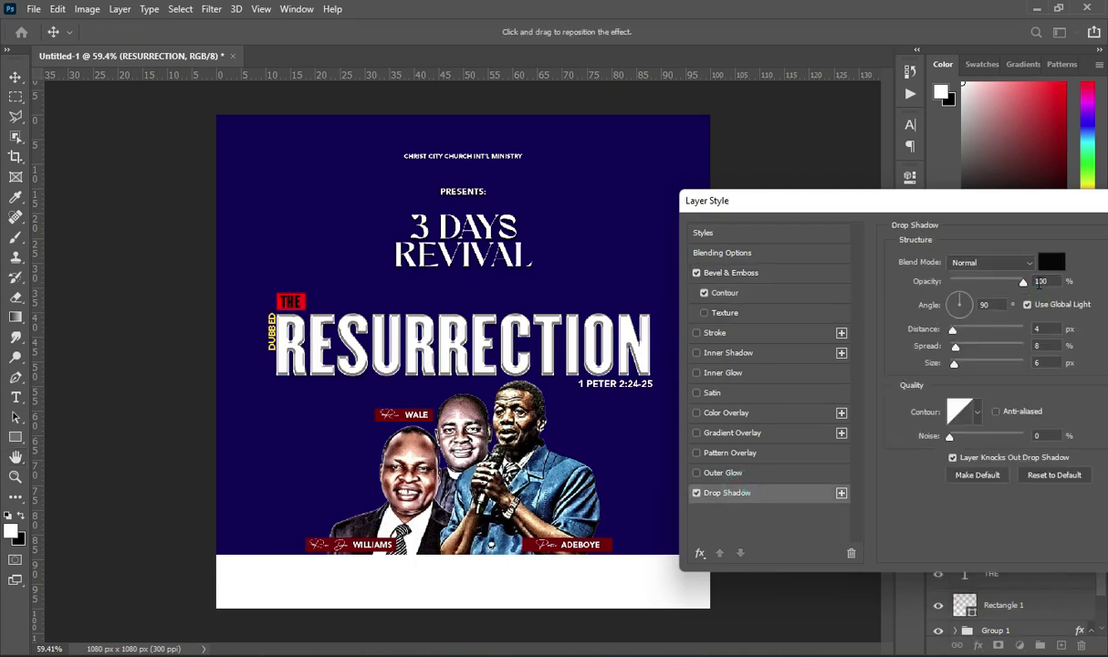
pyautogui.click(1026, 262)
pyautogui.click(976, 262)
pyautogui.press('Tab')
pyautogui.press('Tab')
pyautogui.press('Tab')
pyautogui.write('6')
pyautogui.doubleClick(1040, 346)
pyautogui.write('13')
pyautogui.press('Tab')
pyautogui.write('16')
pyautogui.moveTo(1004, 213); pyautogui.dragTo(866, 196)
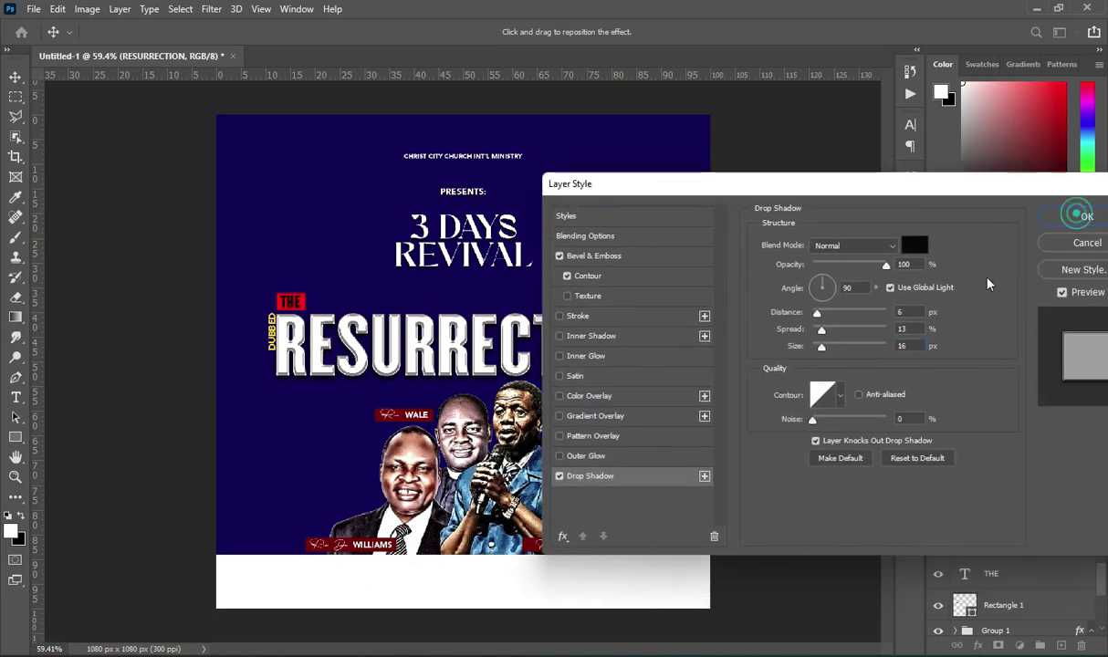
pyautogui.click(1078, 215)
# - Place the 724n5j_large image from The resurrection folder in File Explorer into the Photoshop flyer, centred over the RESURRECTION title
pyautogui.hotkey('alt', 'Tab')
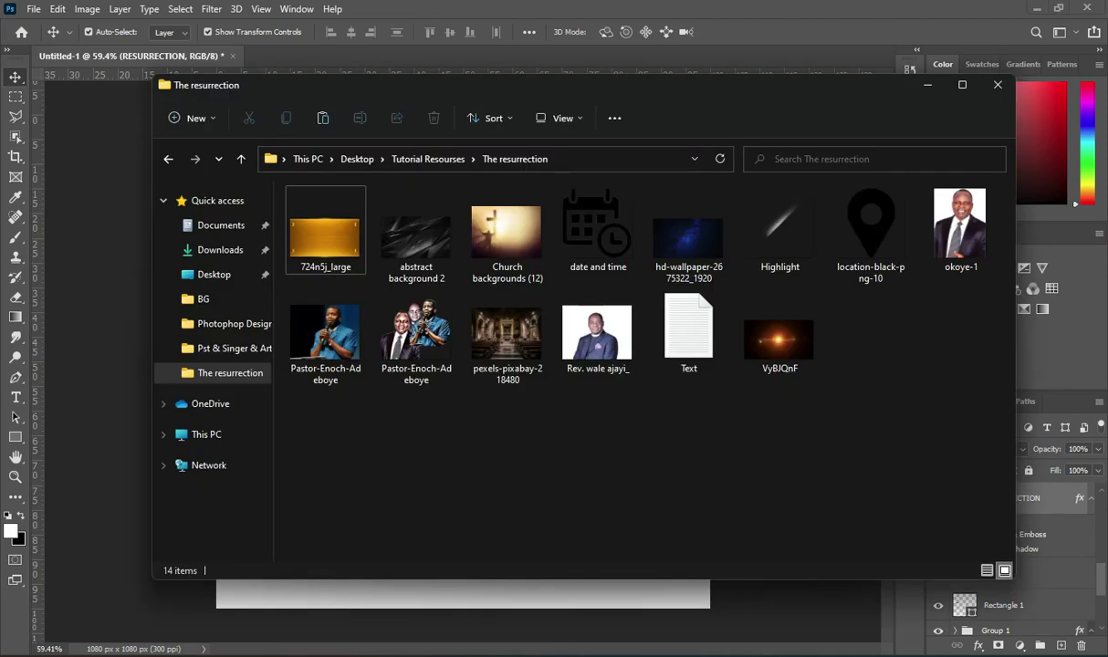
pyautogui.click(330, 247)
pyautogui.moveTo(333, 251); pyautogui.dragTo(108, 325)
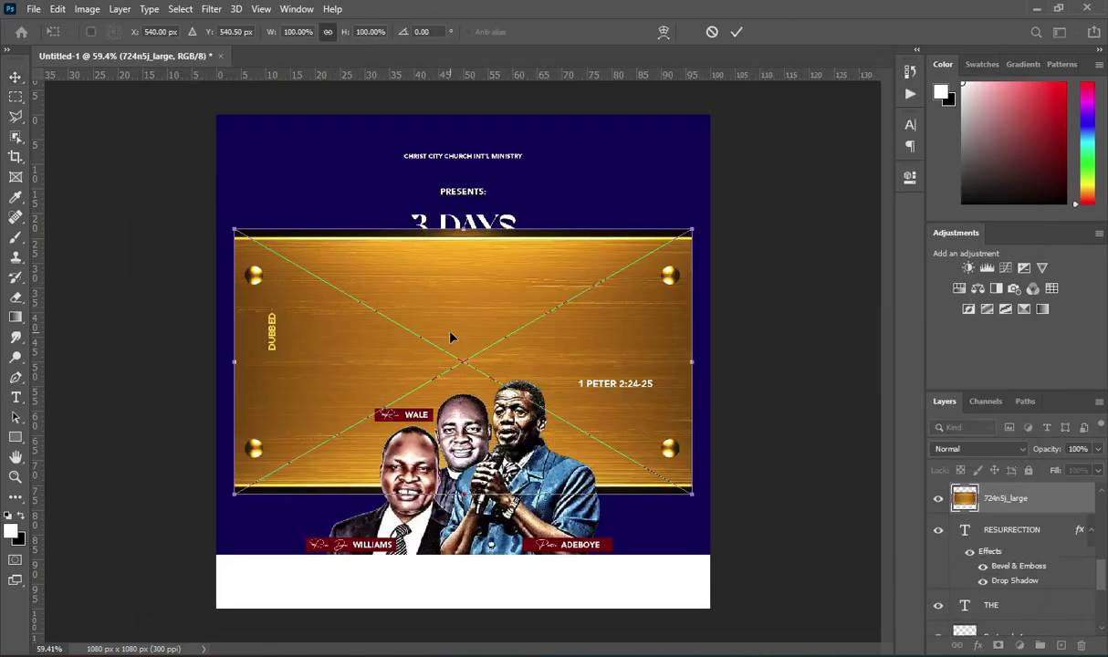
pyautogui.moveTo(450, 333); pyautogui.dragTo(450, 315)
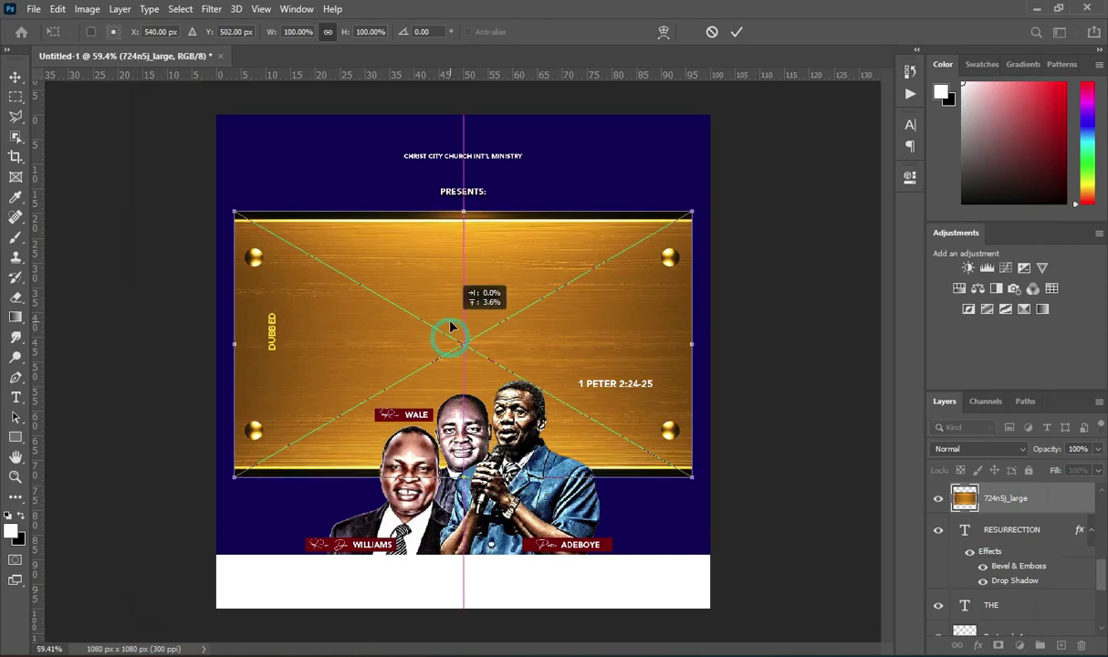
pyautogui.click(737, 32)
# - Set the gold image layer to Hard Light blending and clip it to the RESURRECTION text layer
pyautogui.click(977, 449)
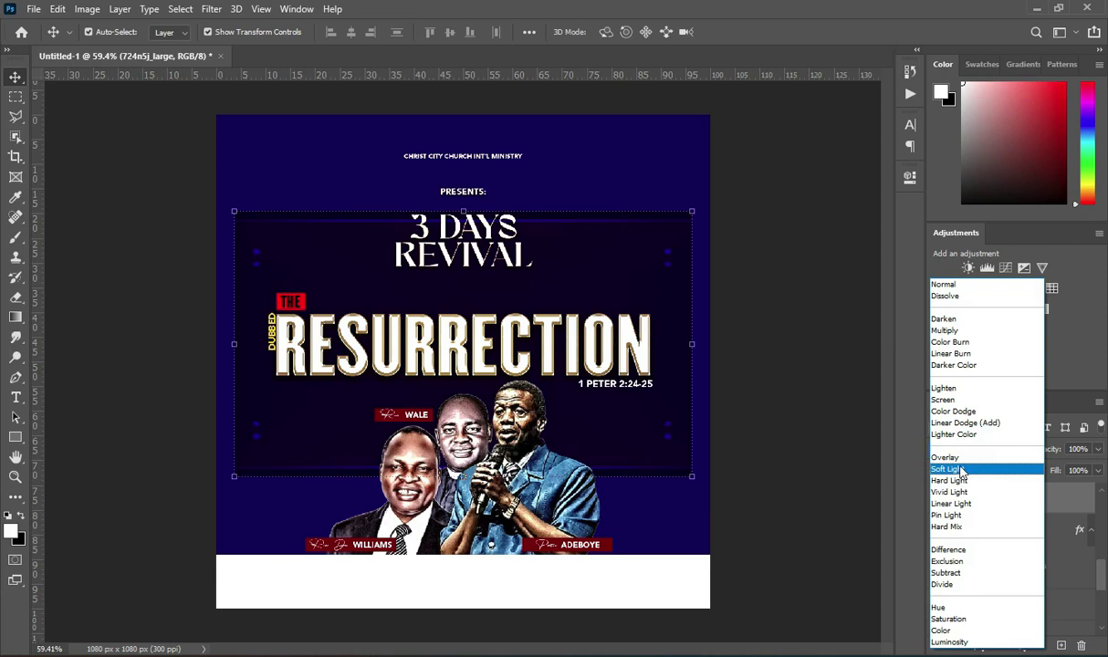
pyautogui.click(960, 485)
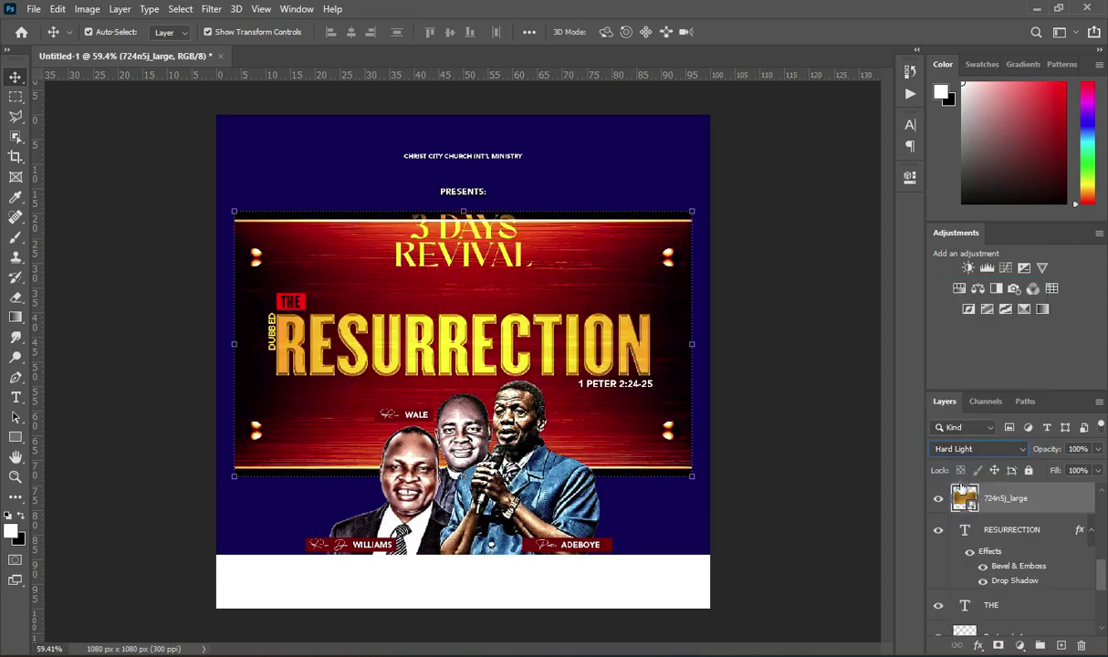
pyautogui.rightClick(1028, 513)
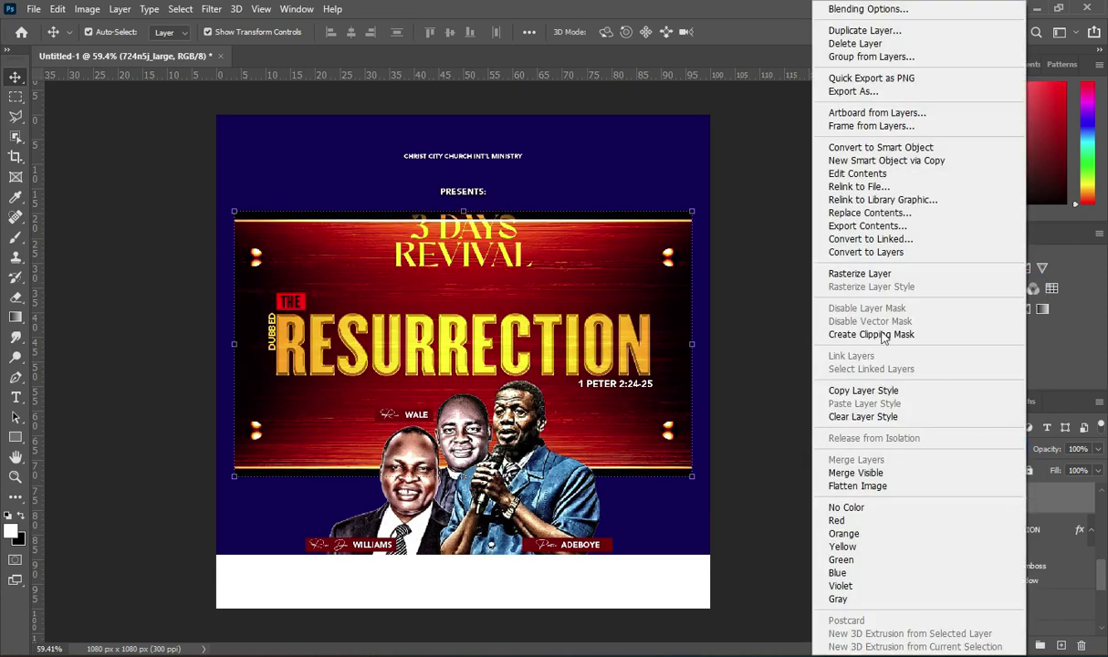
pyautogui.click(870, 334)
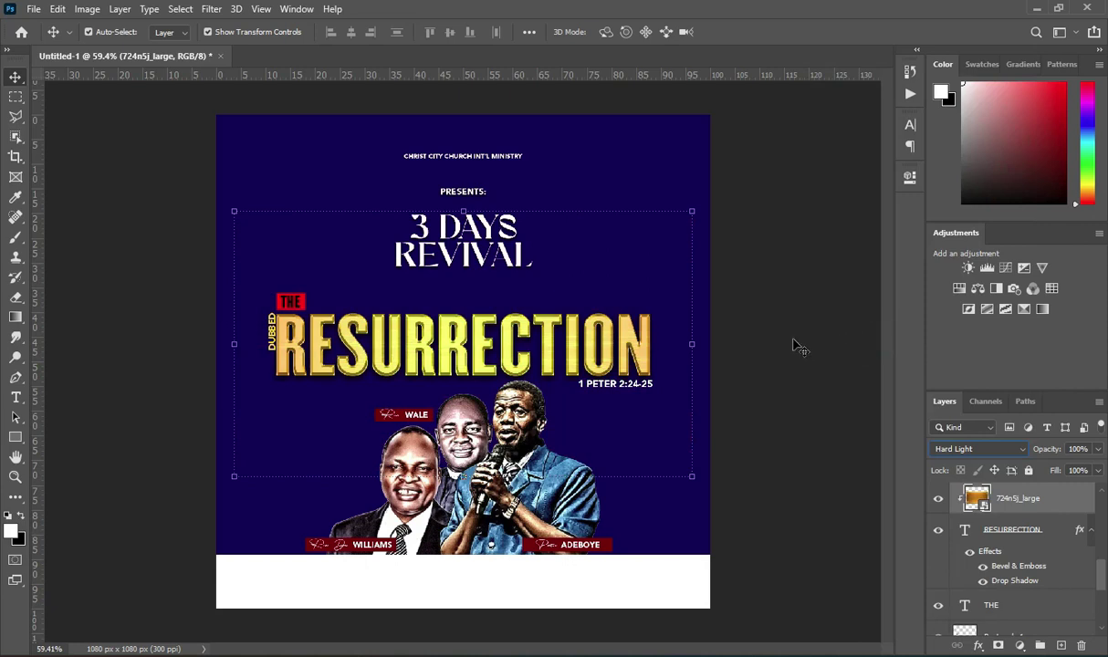
pyautogui.click(787, 339)
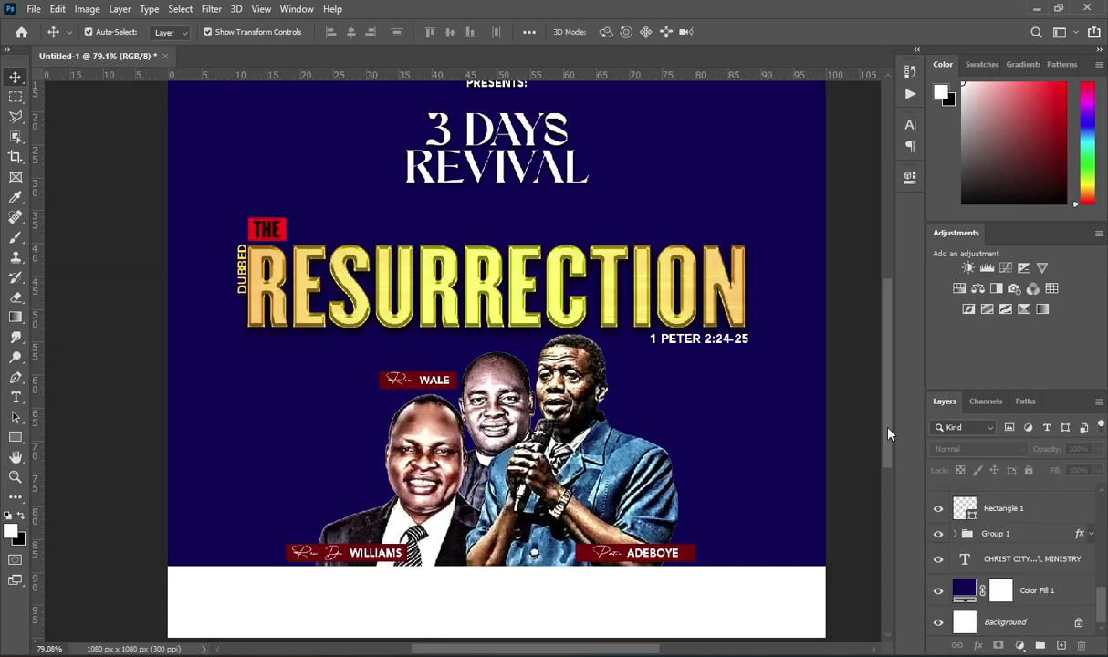
# - Draw a rectangle shape about 428 × 85 px in the left part of the flyer's white footer strip
pyautogui.scroll(-3, 883, 429)
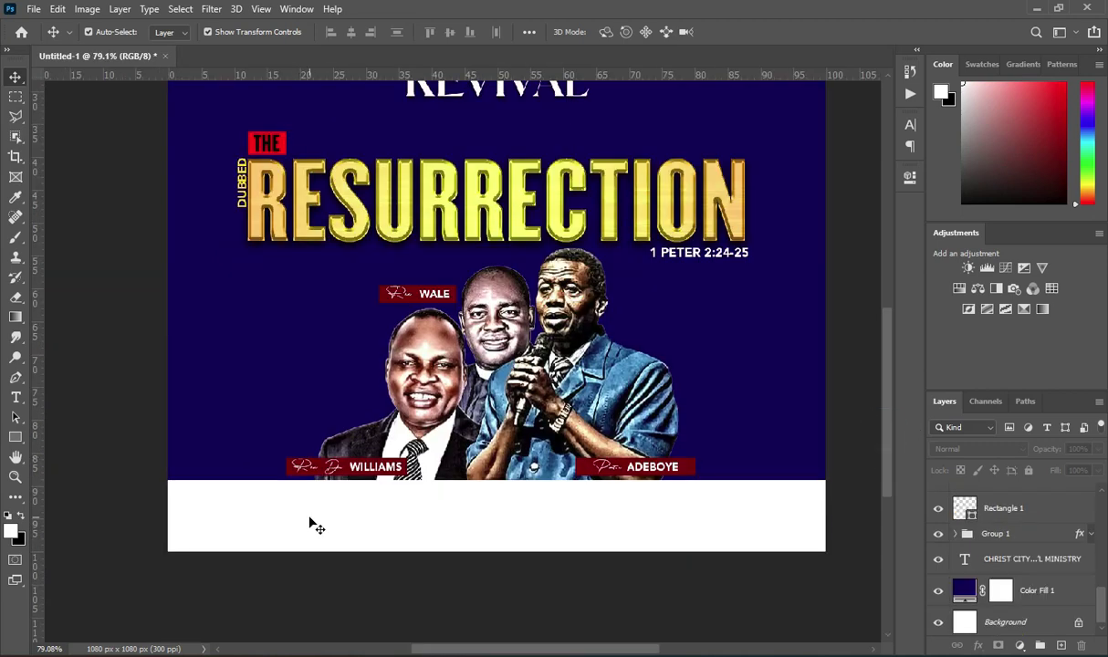
pyautogui.click(14, 437)
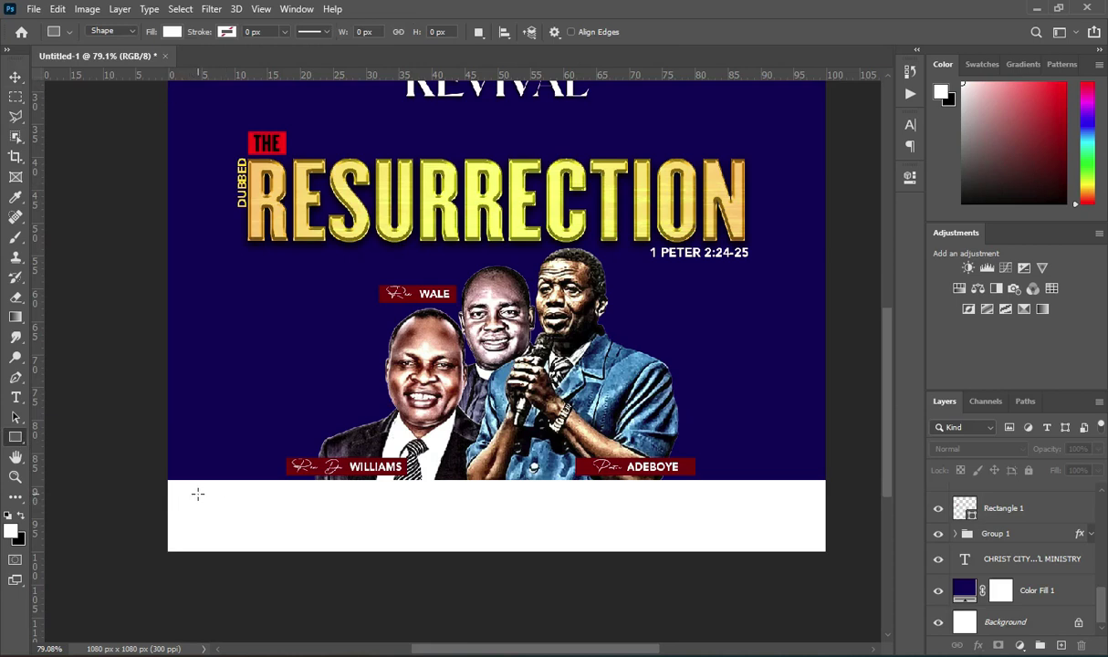
pyautogui.moveTo(205, 489); pyautogui.dragTo(464, 542)
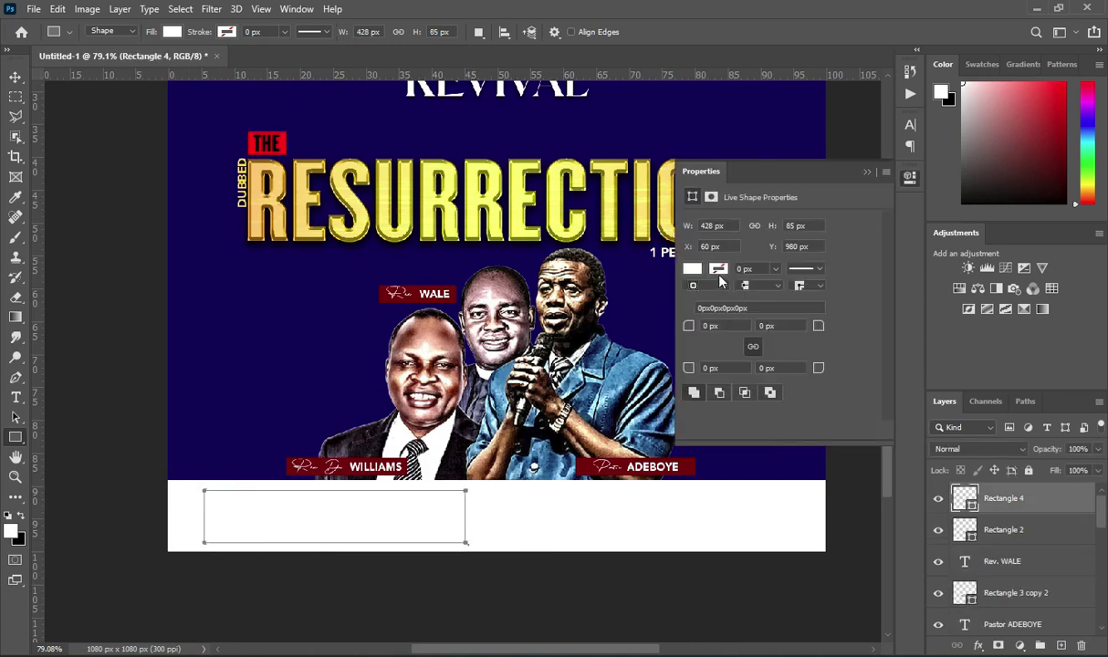
# - Remove the footer rectangle's fill and give it a black stroke 4 px wide
pyautogui.click(698, 270)
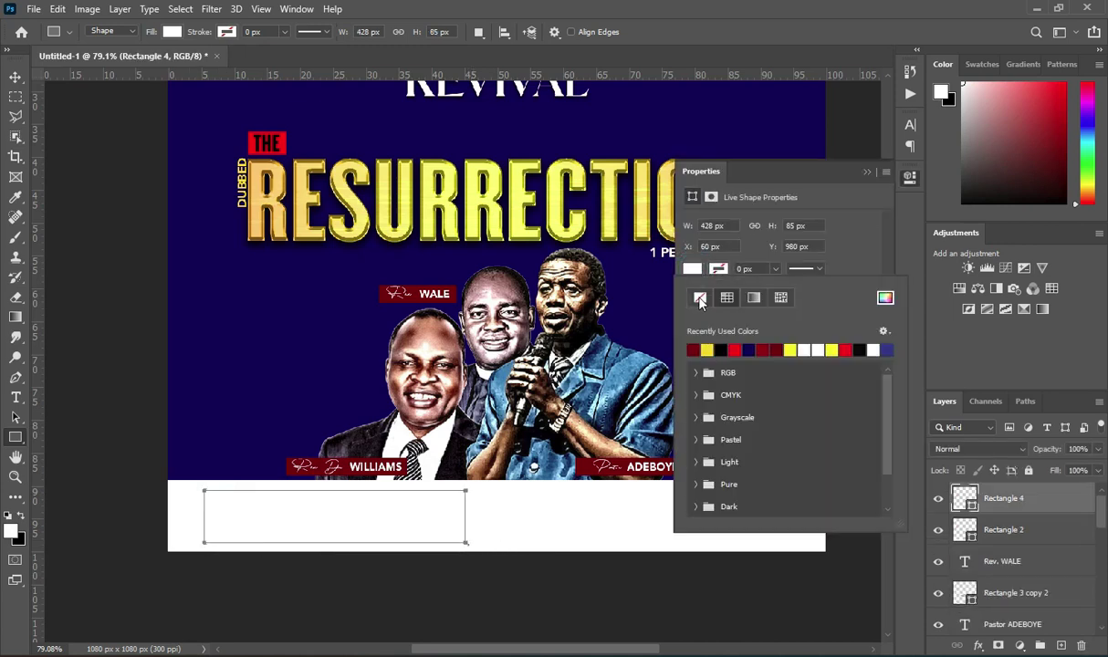
pyautogui.click(718, 269)
pyautogui.click(718, 269)
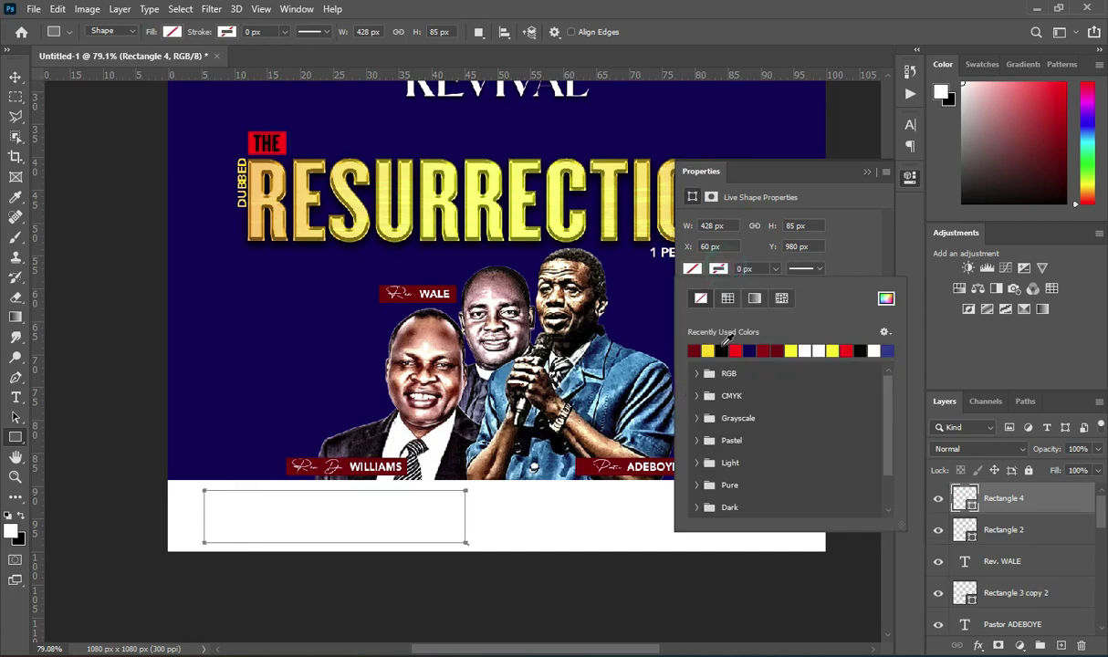
pyautogui.click(720, 350)
pyautogui.click(838, 247)
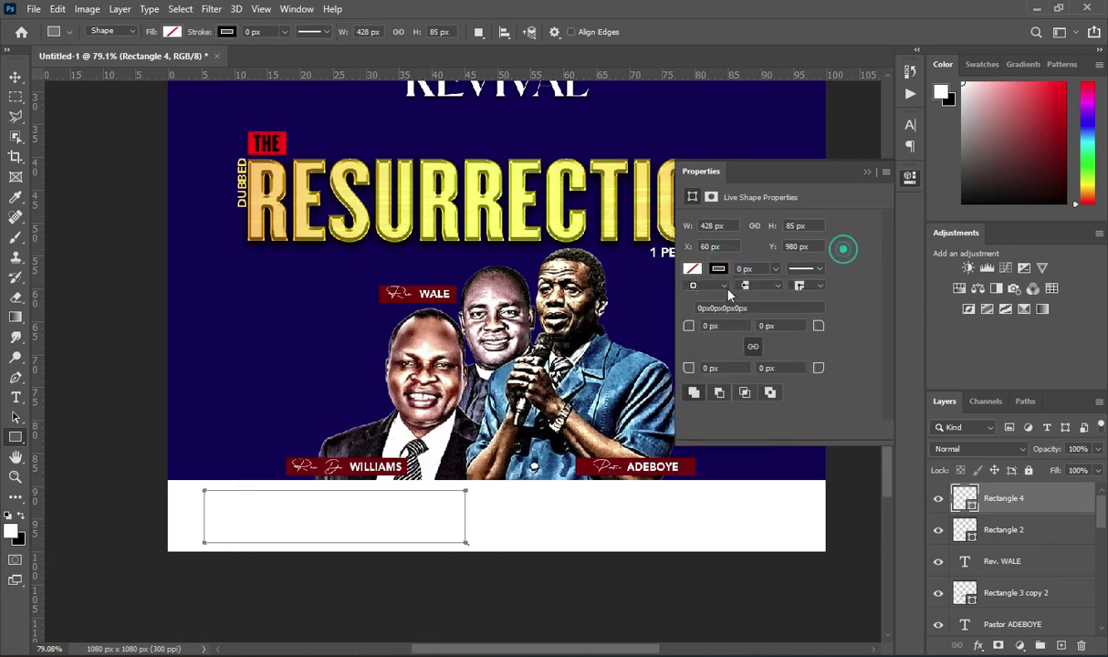
pyautogui.click(768, 270)
pyautogui.write('4')
pyautogui.press('Return')
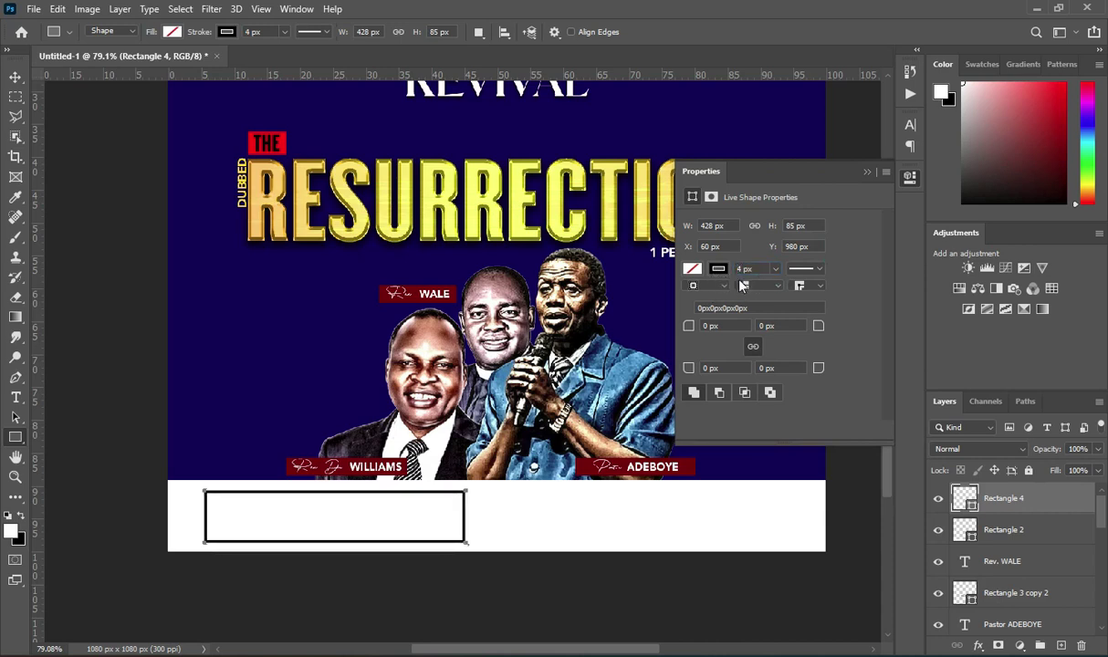
# - Round all corners of the footer rectangle to 21.5 px and set its stroke width to 3 px
pyautogui.moveTo(813, 326)
pyautogui.mouseDown()
pyautogui.moveTo(852, 334)
pyautogui.moveTo(812, 328)
pyautogui.mouseUp()
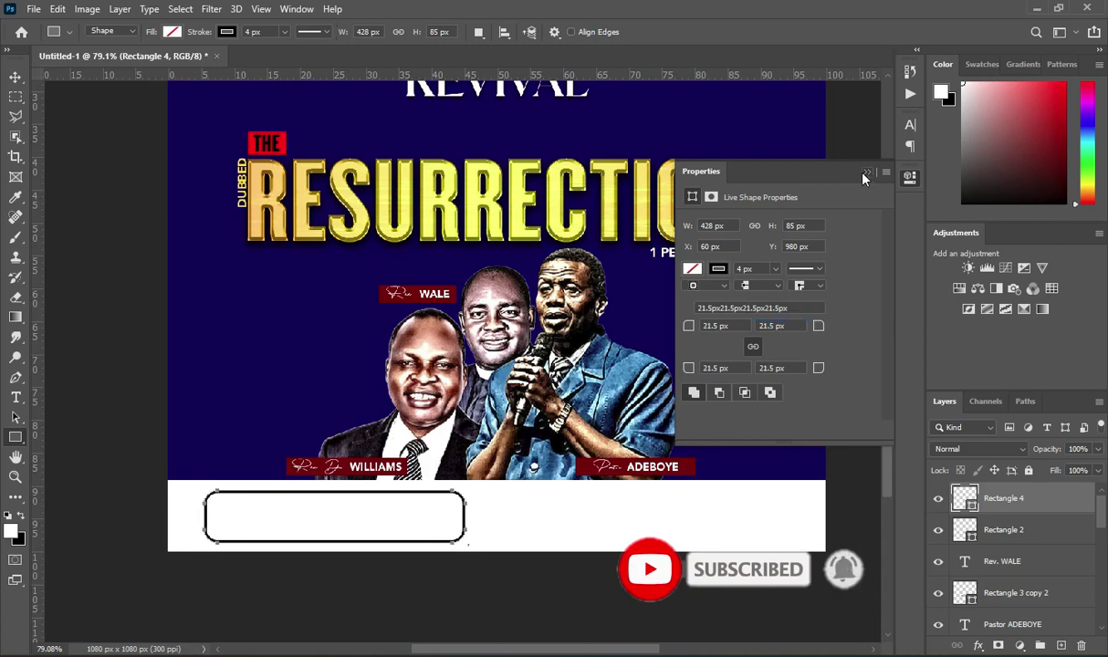
pyautogui.click(866, 172)
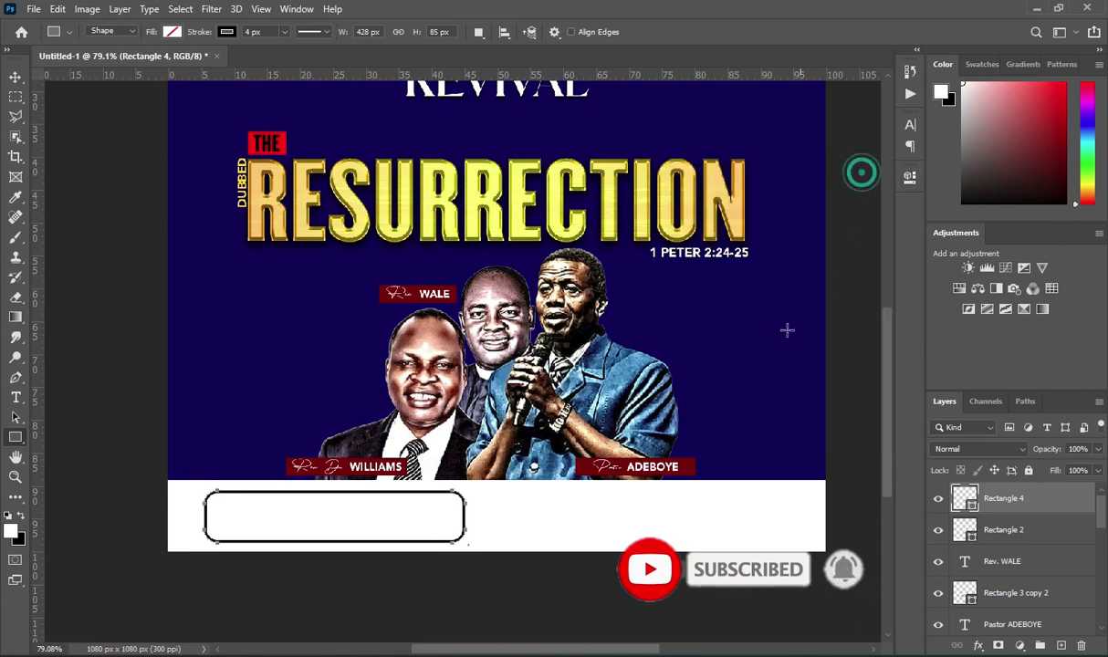
pyautogui.click(910, 176)
pyautogui.moveTo(752, 268); pyautogui.dragTo(719, 271)
pyautogui.write('3')
pyautogui.press('Return')
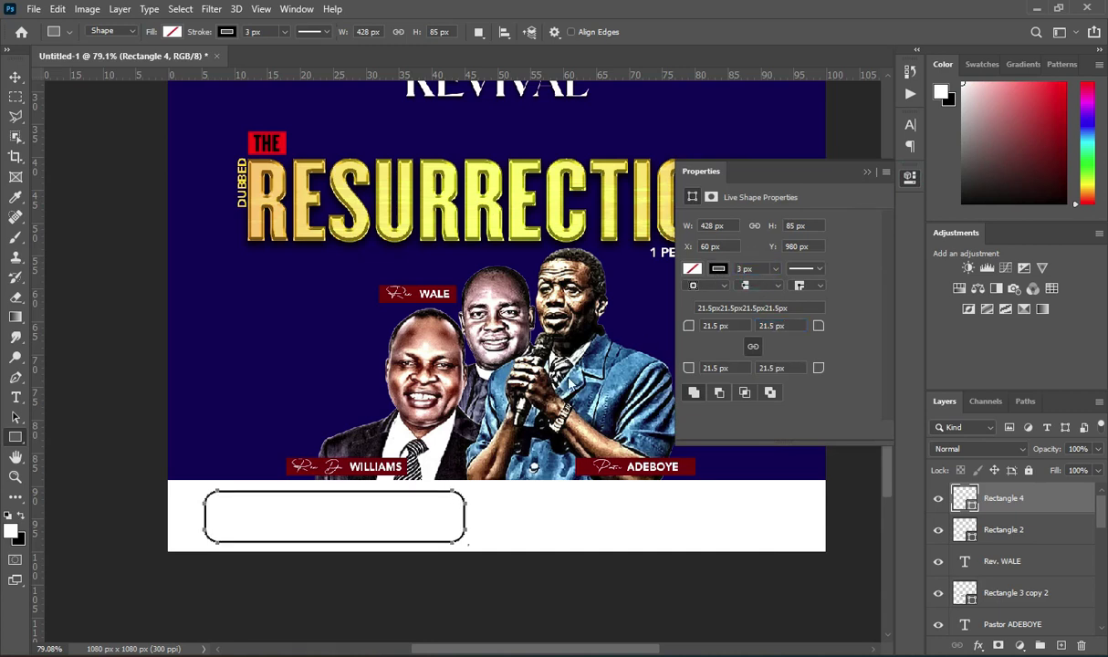
# - Rasterize the Rectangle 4 layer
pyautogui.hotkey('ctrl', '0')
pyautogui.press('v')
pyautogui.click(359, 595)
pyautogui.scroll(7, 359, 595)
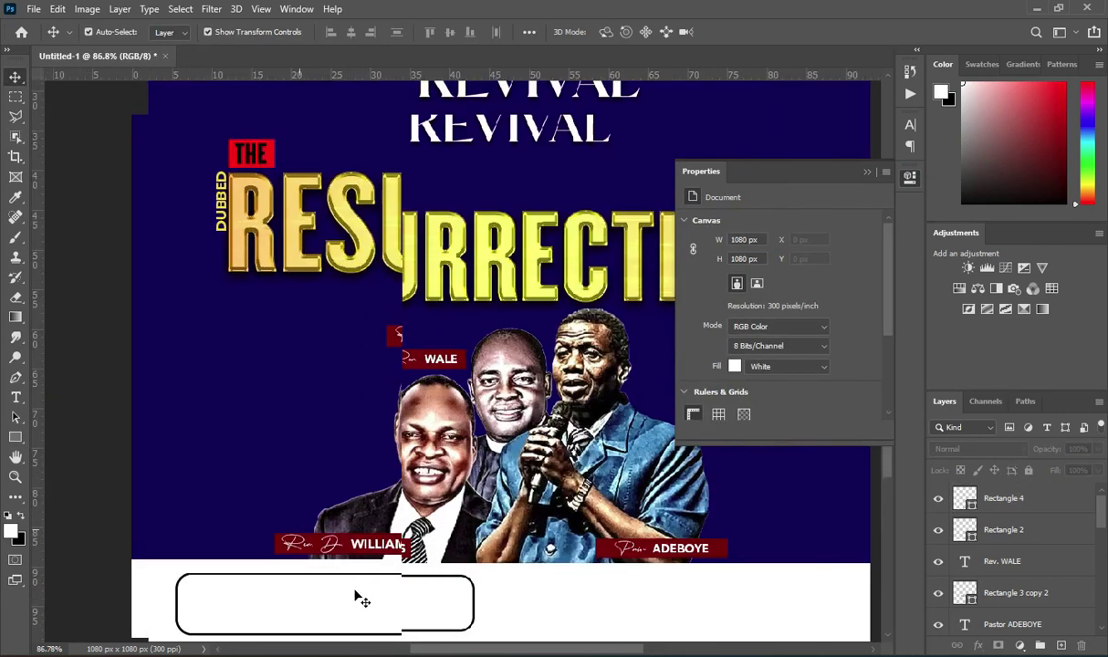
pyautogui.scroll(-3, 648, 508)
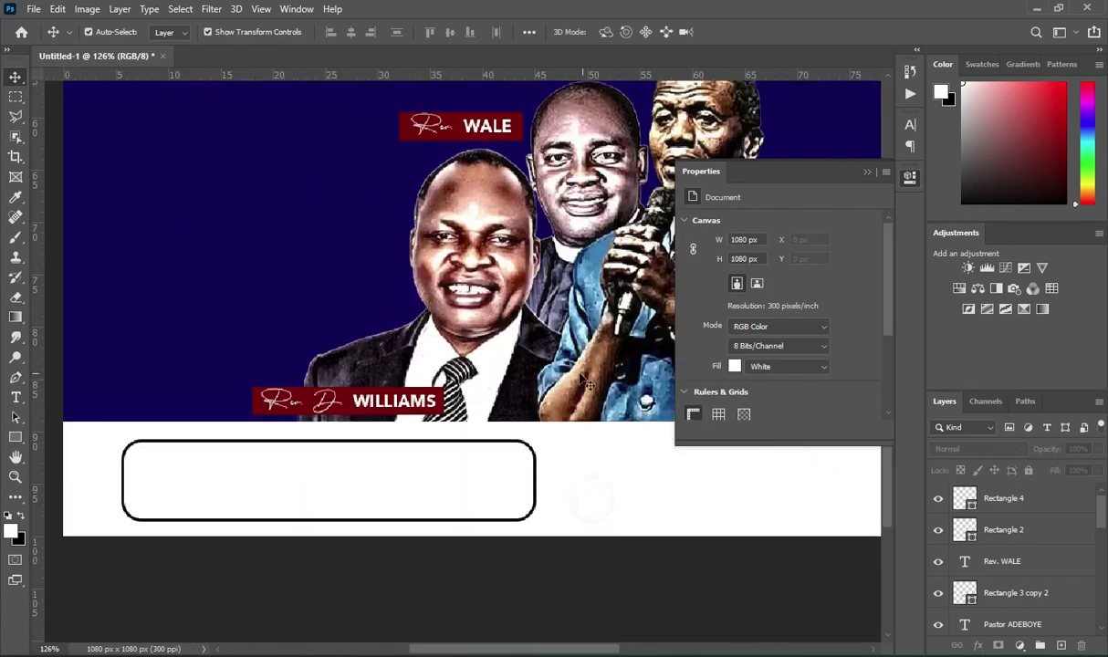
pyautogui.click(1002, 499)
pyautogui.rightClick(1001, 499)
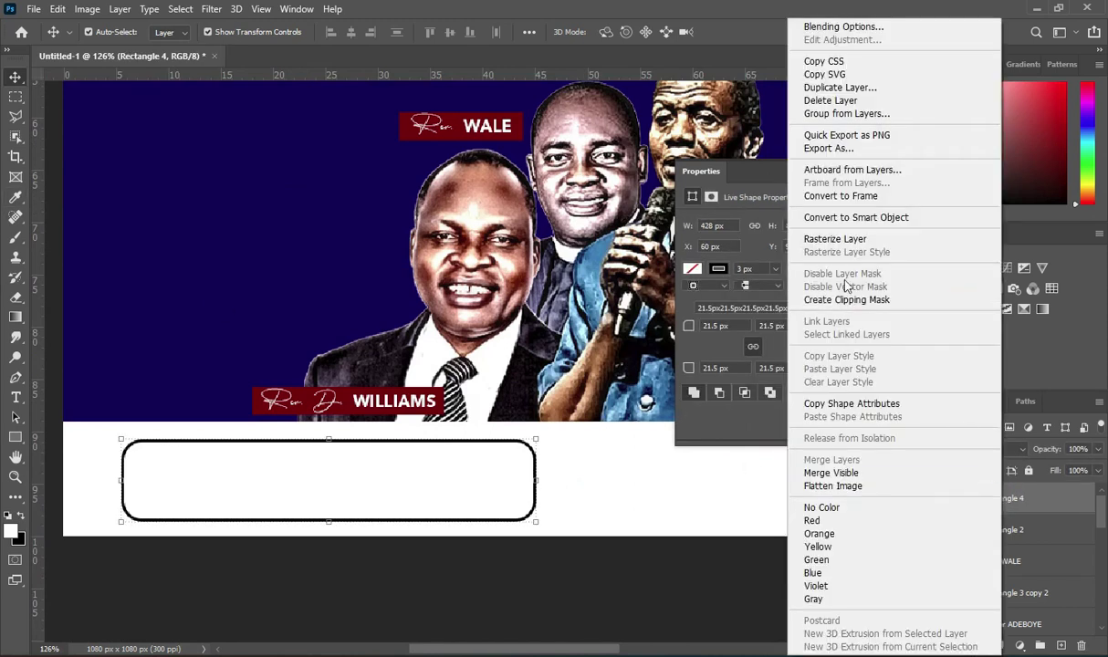
pyautogui.click(835, 239)
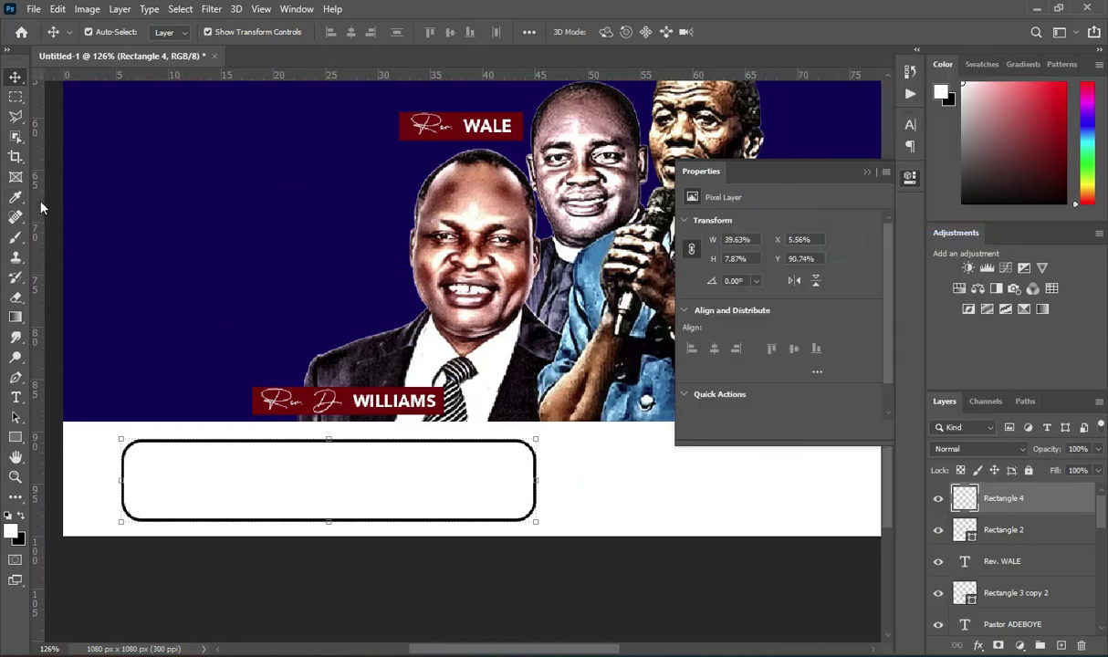
# - Place the date and time image from The resurrection folder in File Explorer into the Photoshop flyer
pyautogui.click(16, 96)
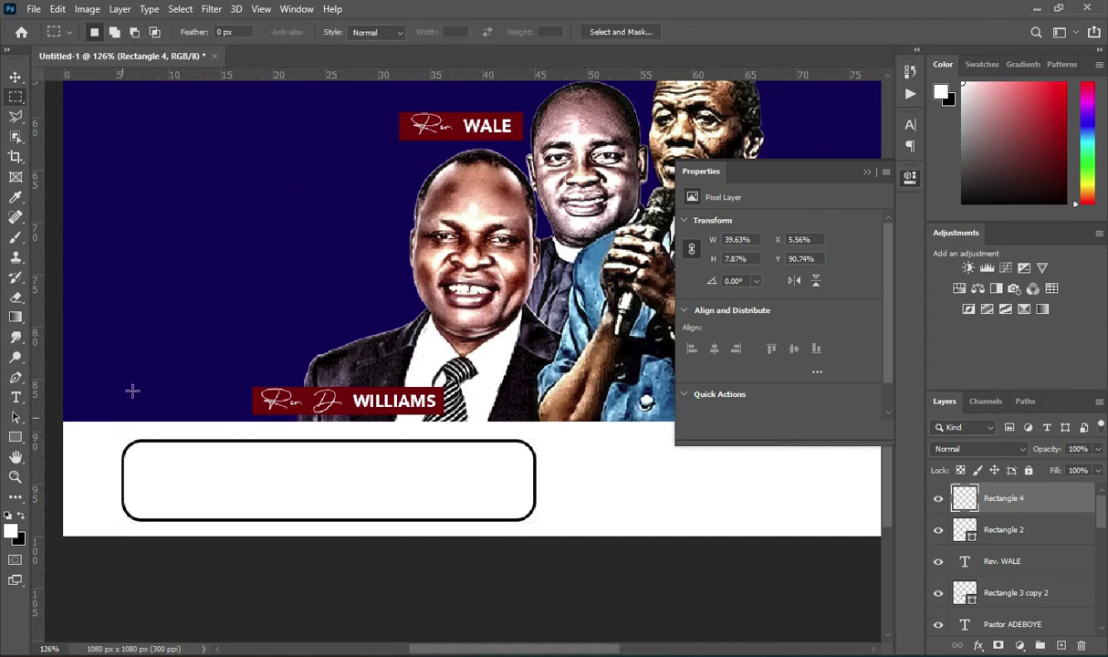
pyautogui.click(14, 77)
pyautogui.click(583, 653)
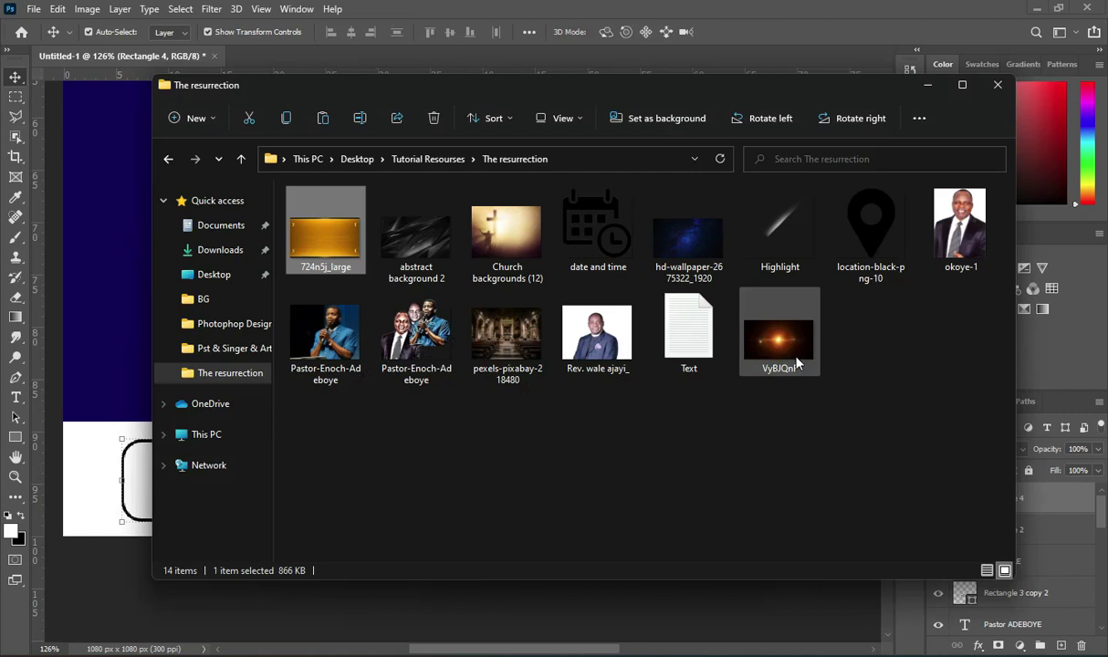
pyautogui.click(573, 230)
pyautogui.moveTo(591, 216); pyautogui.dragTo(141, 508)
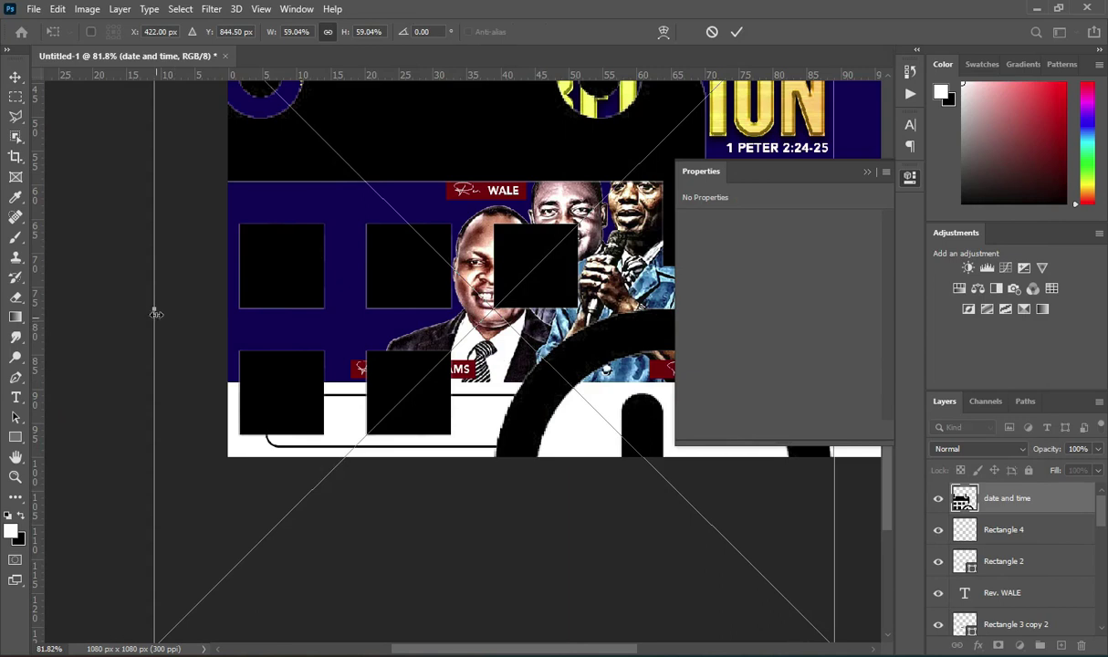
# - Scale the date and time icon to about 45 × 45 px and position it over the left edge of the footer rectangle
pyautogui.moveTo(156, 313); pyautogui.dragTo(291, 439)
pyautogui.moveTo(340, 474); pyautogui.dragTo(297, 430)
pyautogui.scroll(4, 283, 418)
pyautogui.scroll(1, 276, 384)
pyautogui.moveTo(276, 384); pyautogui.dragTo(271, 401)
pyautogui.click(738, 31)
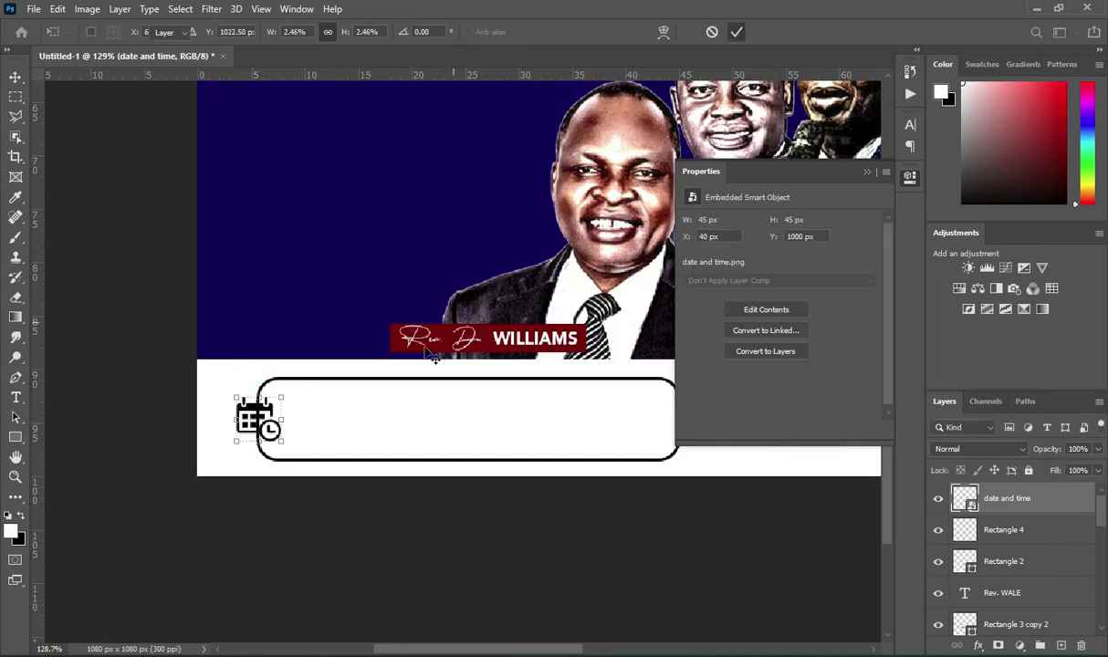
pyautogui.press('Right')
pyautogui.press('Right')
pyautogui.press('Right')
pyautogui.press('Right')
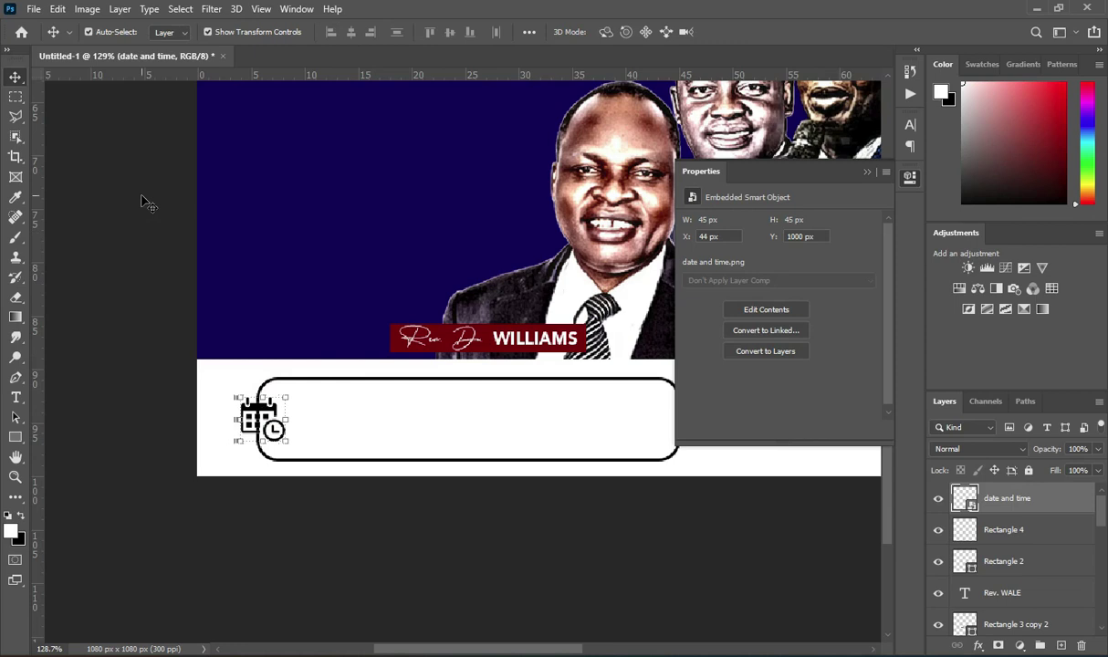
# - Erase the part of the Rectangle 4 outline behind the calendar icon, using a rectangular selection around the icon
pyautogui.click(1026, 532)
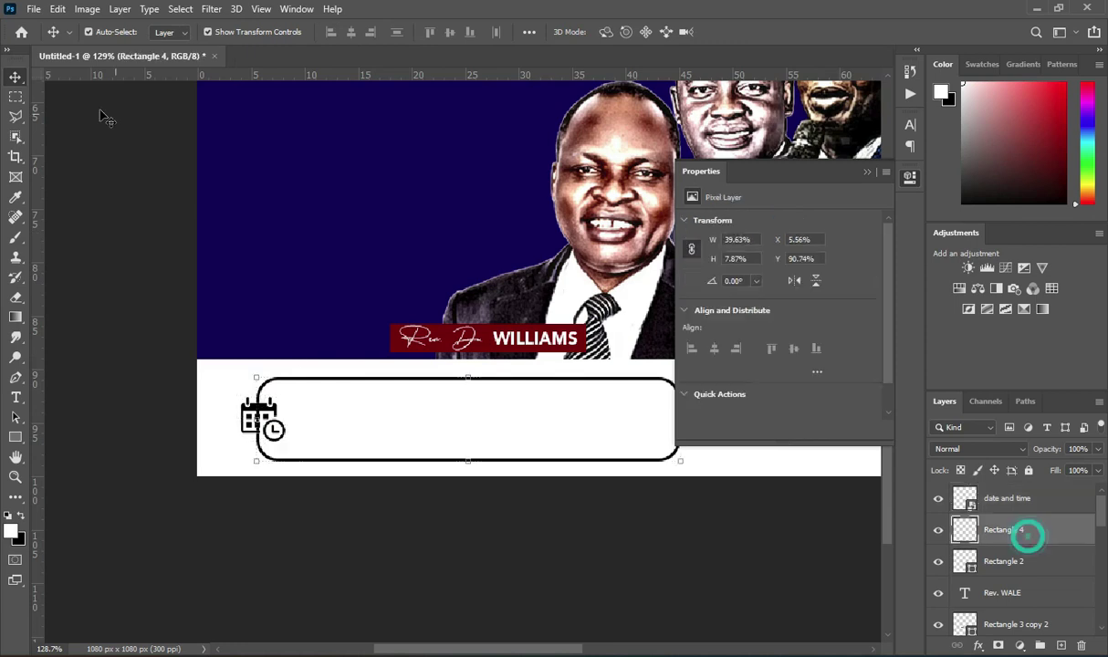
pyautogui.click(15, 97)
pyautogui.moveTo(235, 394); pyautogui.dragTo(291, 445)
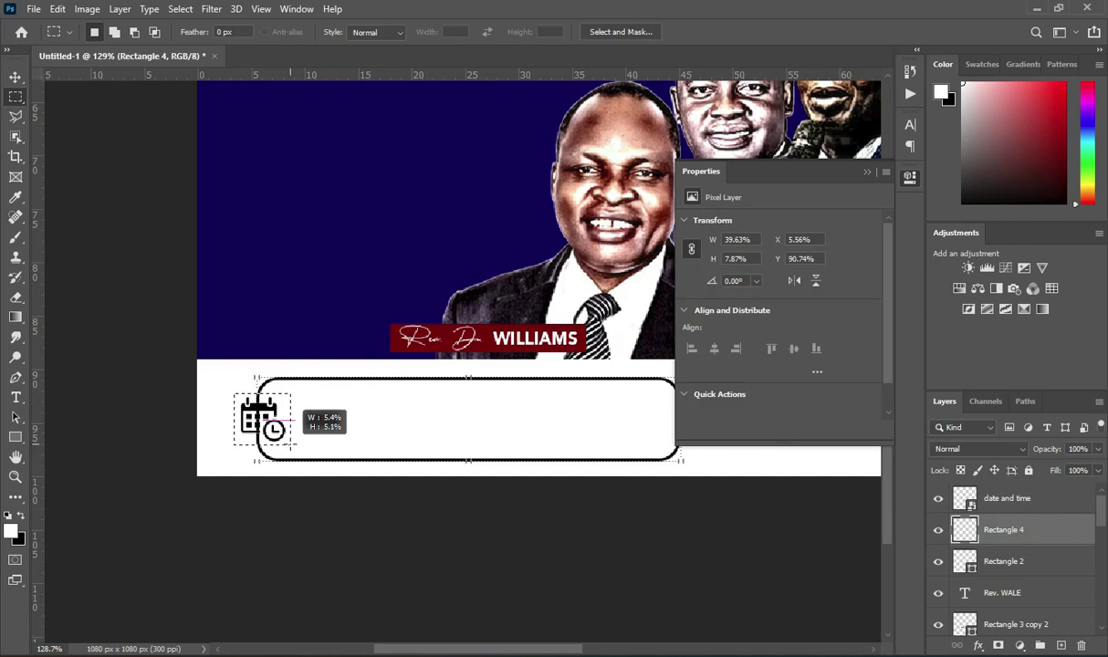
pyautogui.click(366, 424)
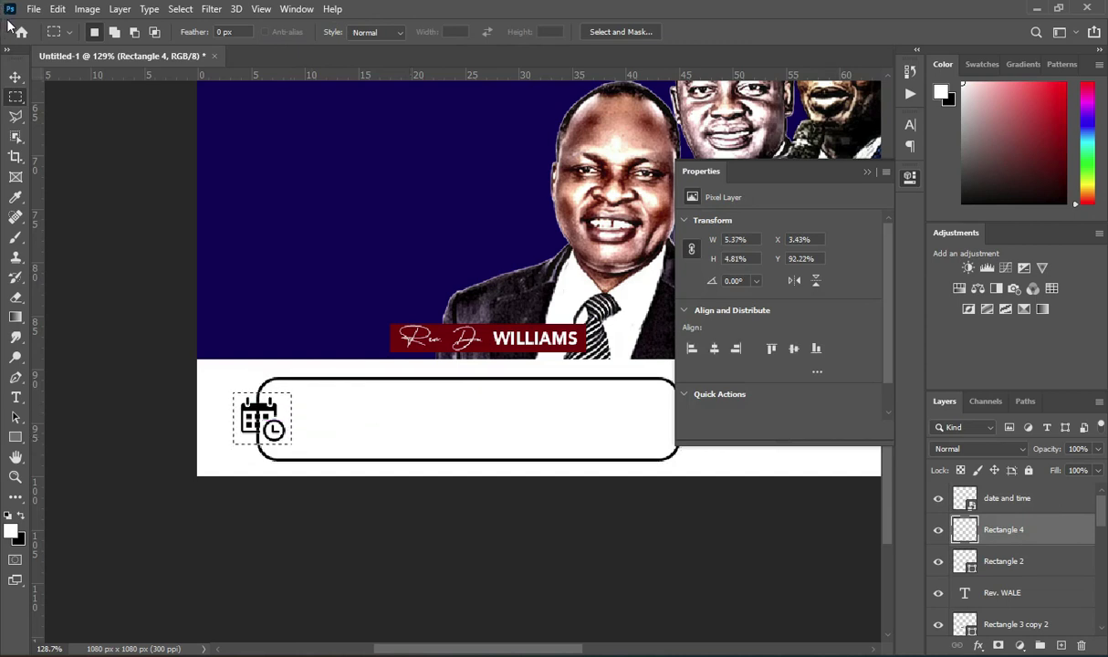
pyautogui.click(211, 9)
pyautogui.click(212, 39)
pyautogui.click(16, 77)
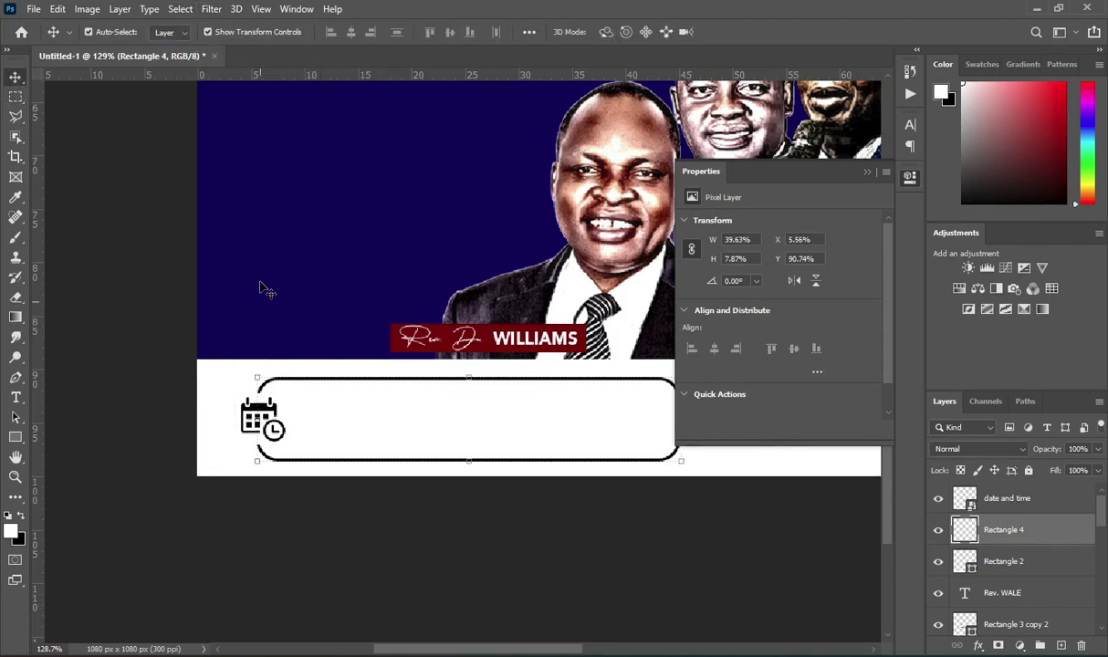
pyautogui.click(161, 287)
pyautogui.scroll(-1, 383, 356)
pyautogui.scroll(1, 422, 456)
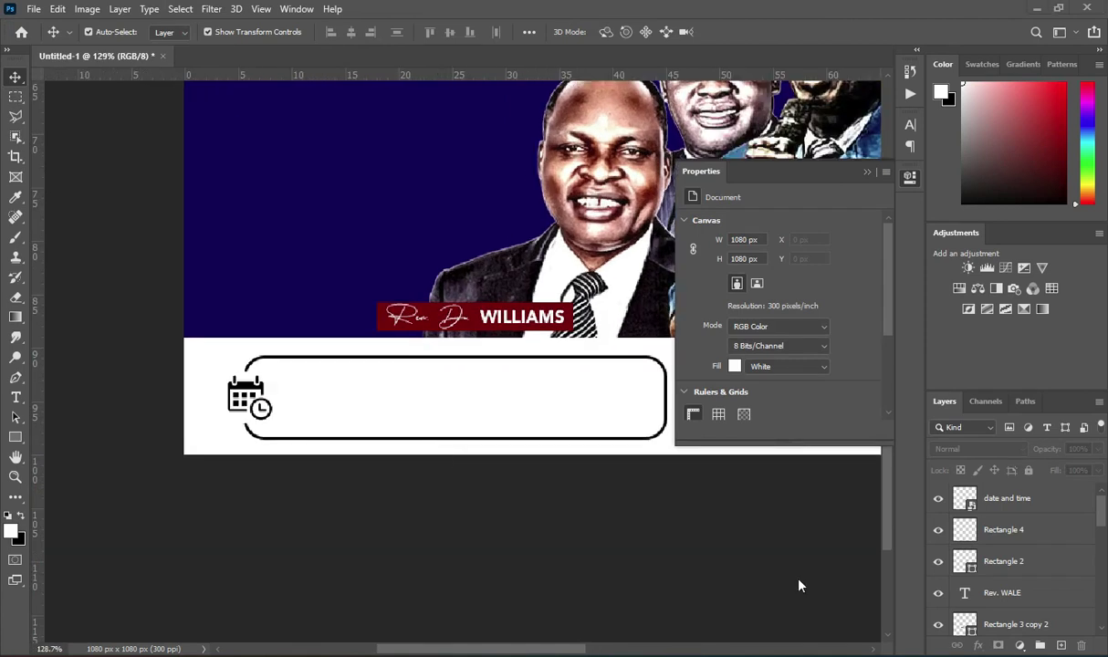
# - Switch to the Text file in Notepad and copy the line "29TH MAR. - 31ST MAR. 2024"
pyautogui.hotkey('alt', 'Tab')
pyautogui.moveTo(175, 444); pyautogui.dragTo(335, 445)
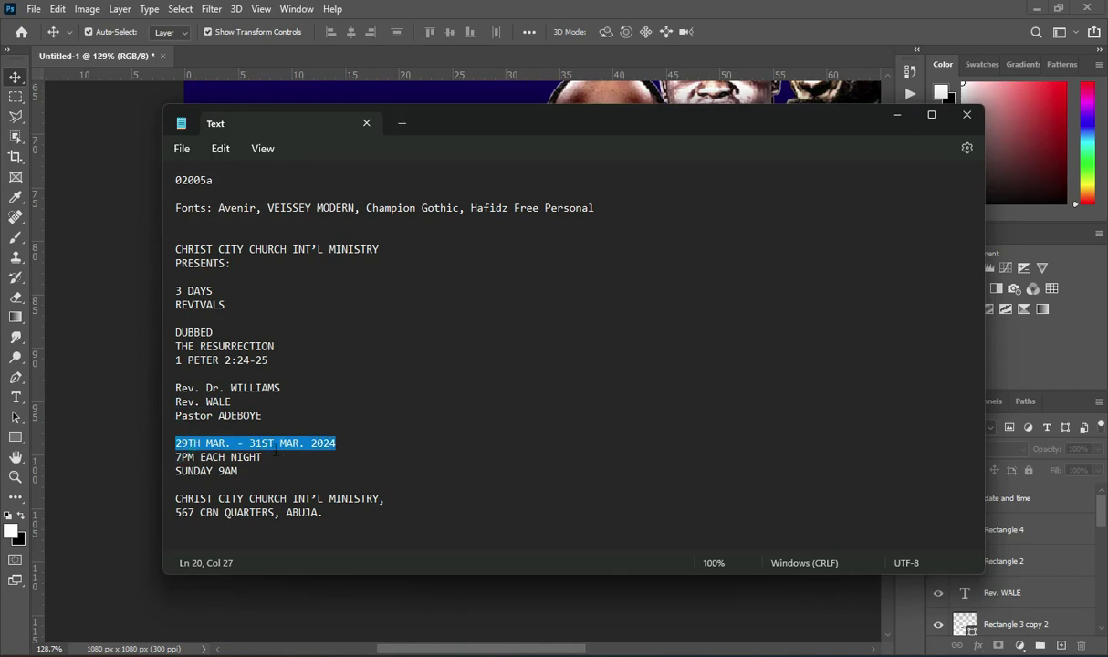
pyautogui.rightClick(277, 447)
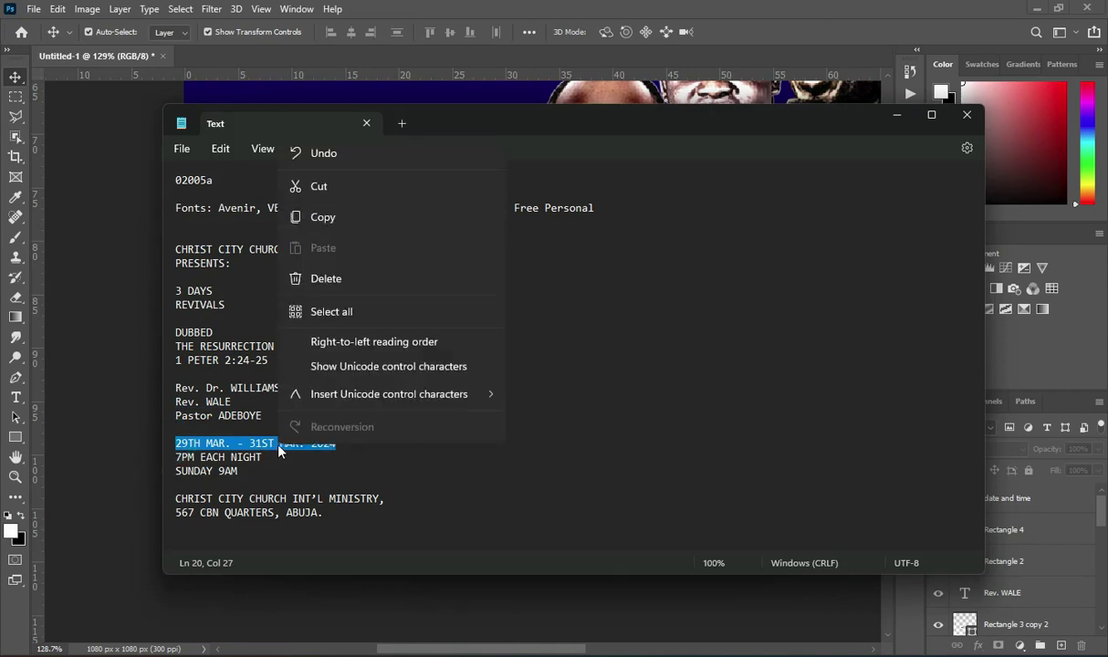
pyautogui.click(321, 217)
pyautogui.click(894, 113)
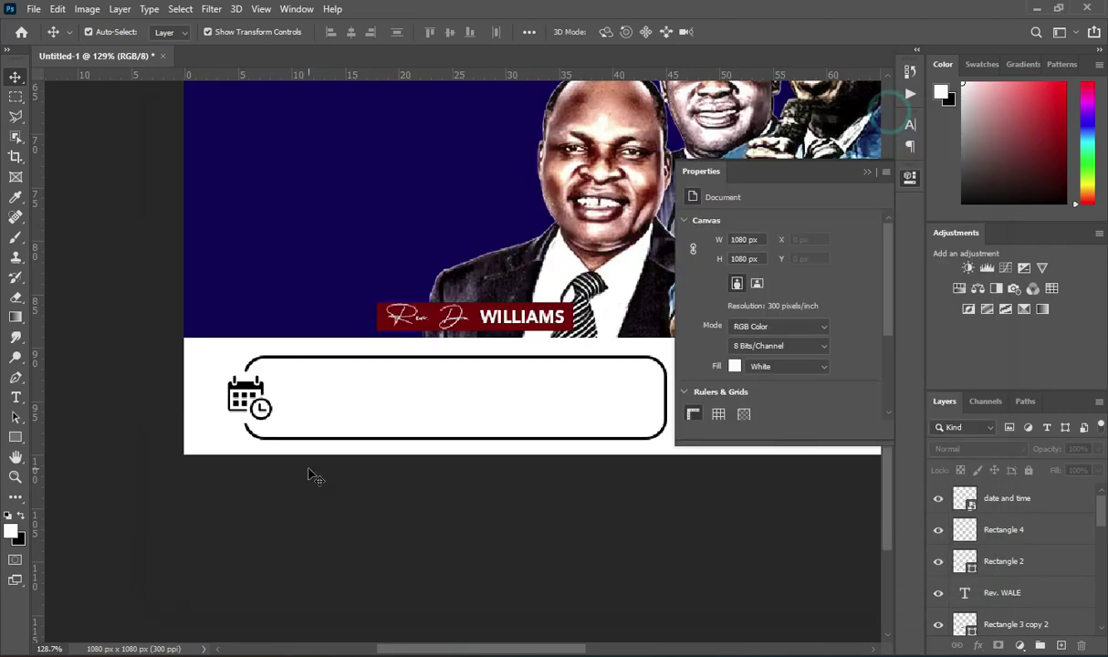
# - Paste the copied date line as a new text layer in the Photoshop flyer's footer box and colour it black (#000000)
pyautogui.click(15, 396)
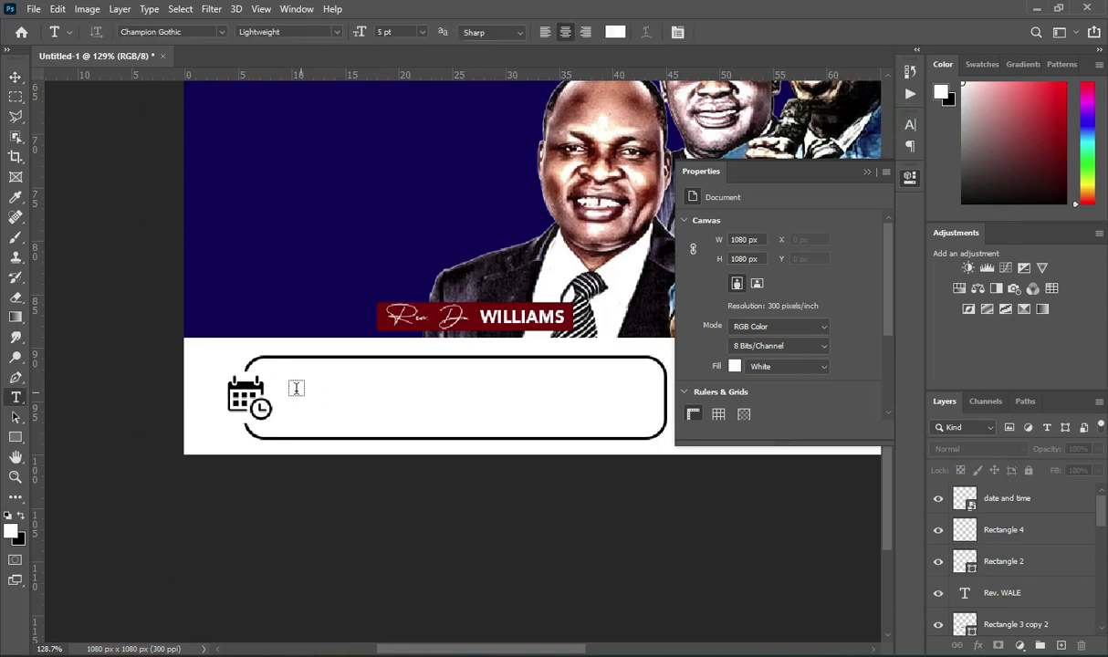
pyautogui.click(288, 384)
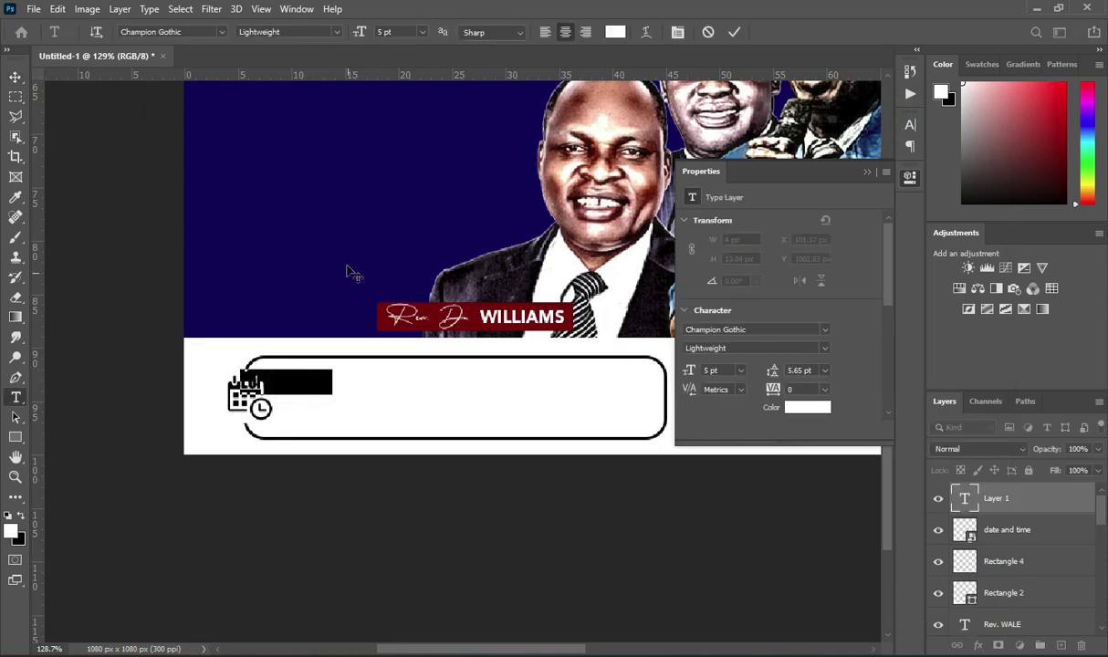
pyautogui.hotkey('ctrl', 'v')
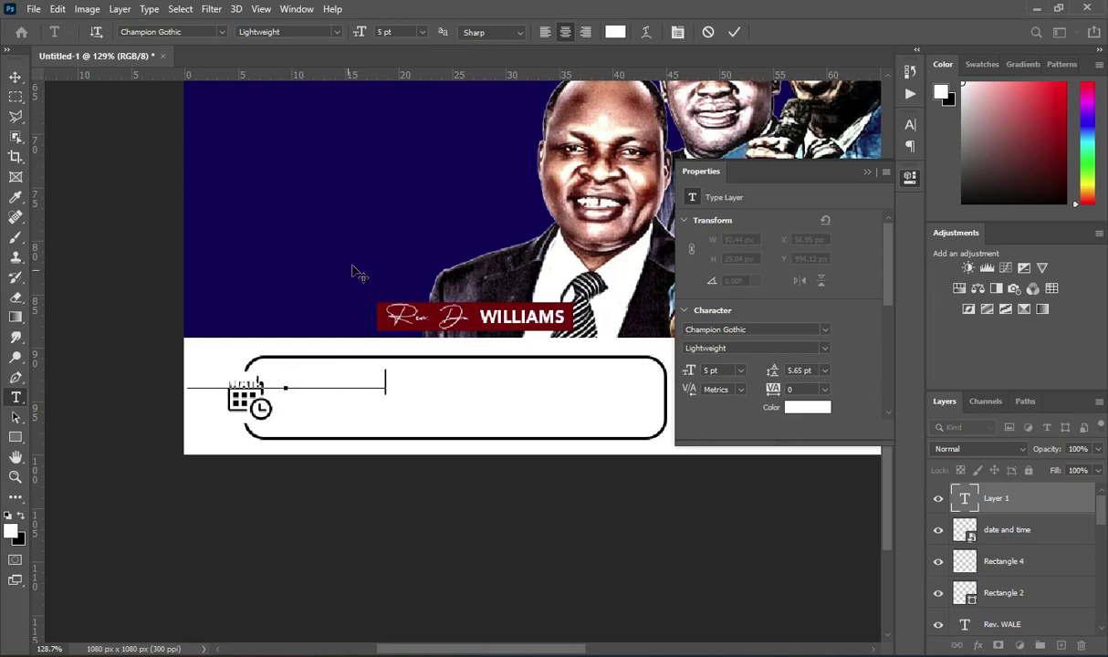
pyautogui.click(733, 32)
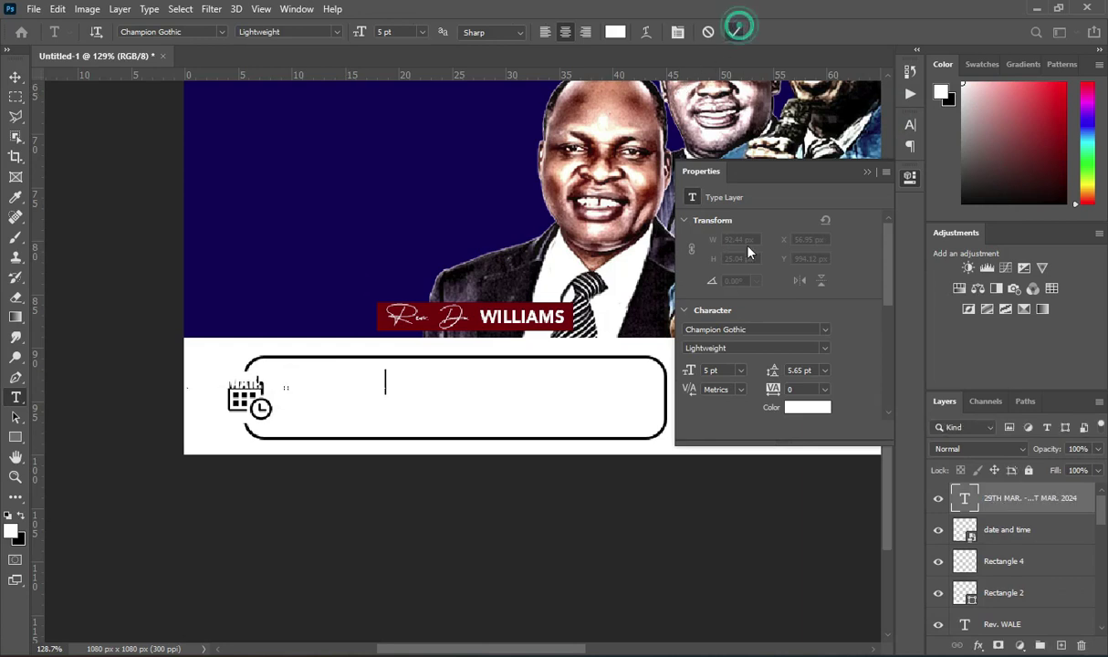
pyautogui.click(614, 34)
pyautogui.click(637, 386)
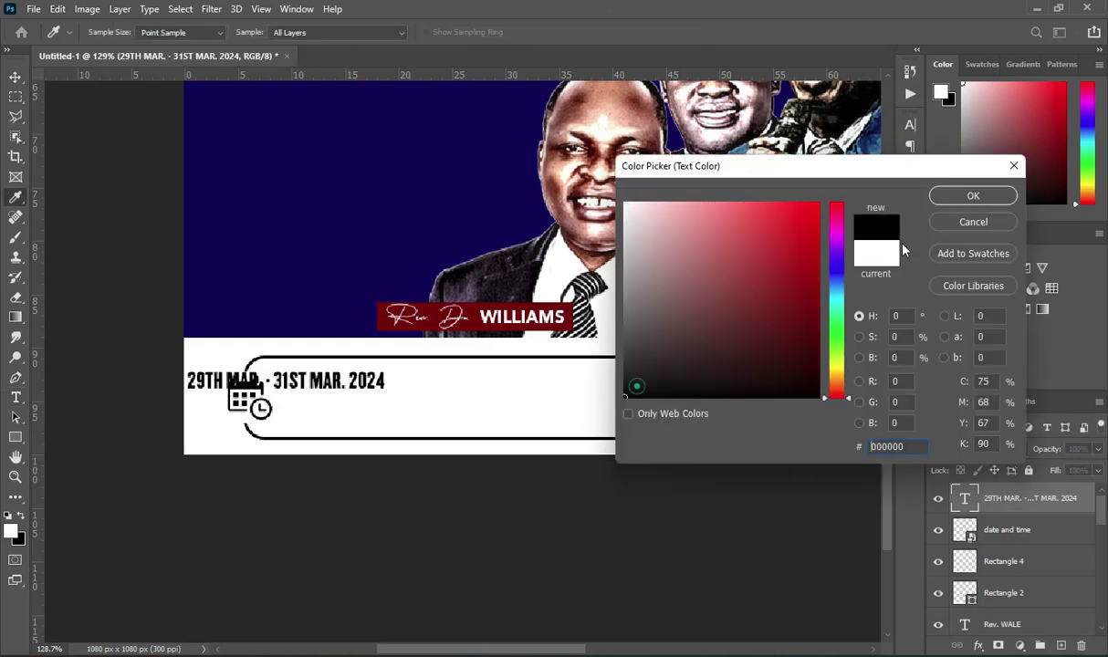
pyautogui.click(973, 195)
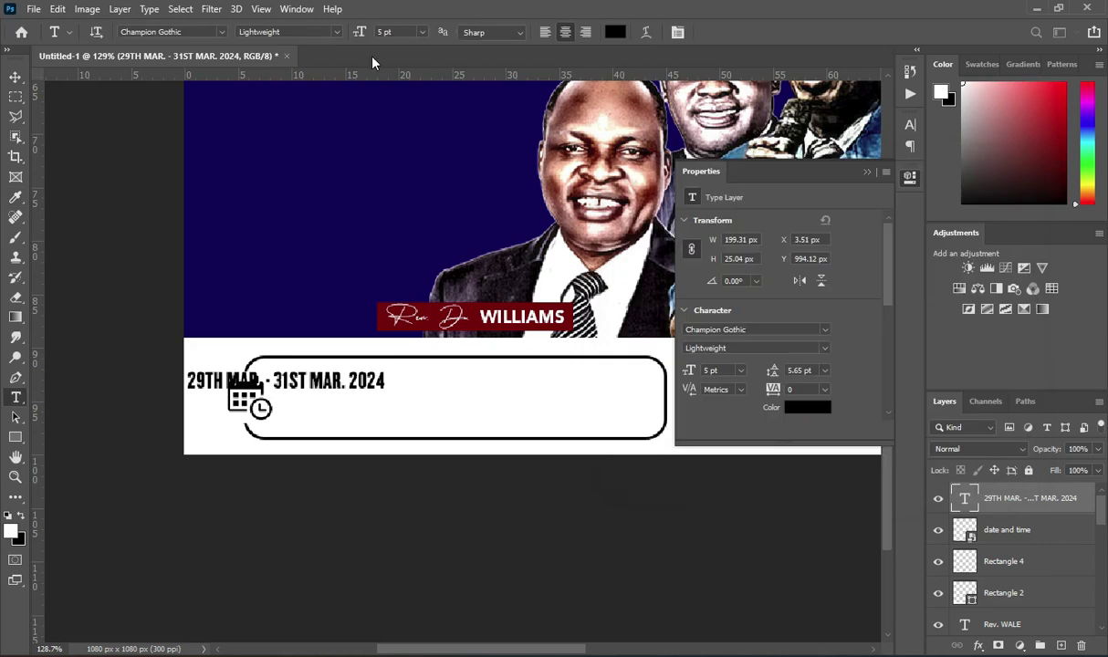
# - Set the date line's font to Avenir and move the text inside the footer box, beside the calendar icon
pyautogui.click(222, 33)
pyautogui.click(179, 74)
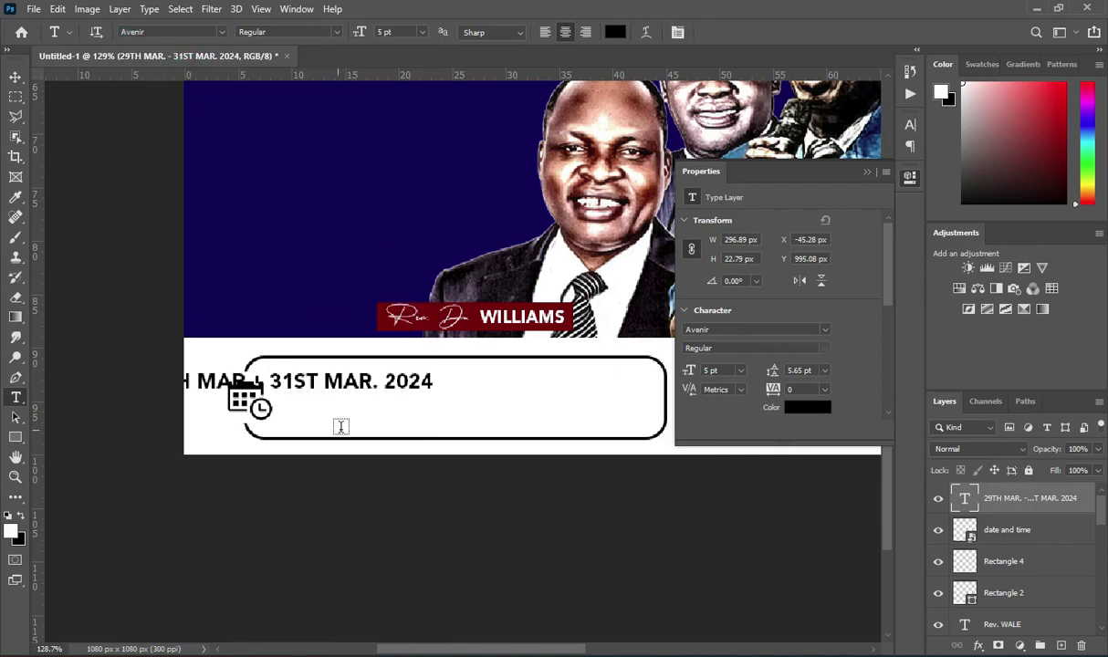
pyautogui.moveTo(346, 389); pyautogui.dragTo(488, 384)
# - Scale the date line up to about 121% so it spans most of the footer box's width
pyautogui.scroll(-6, 489, 384)
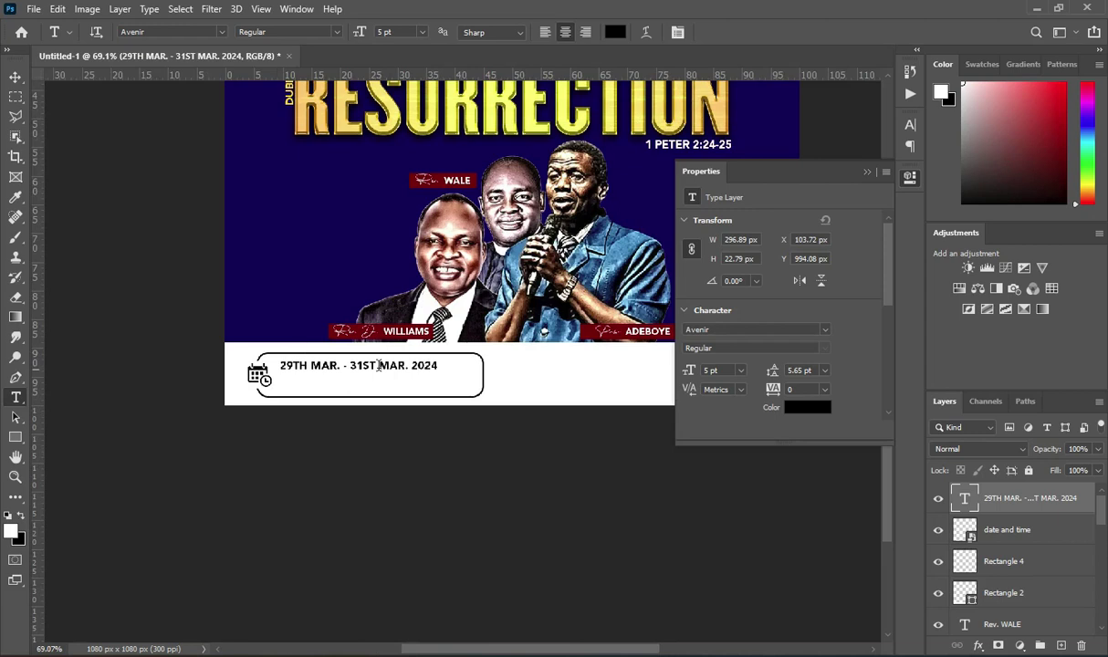
pyautogui.click(15, 74)
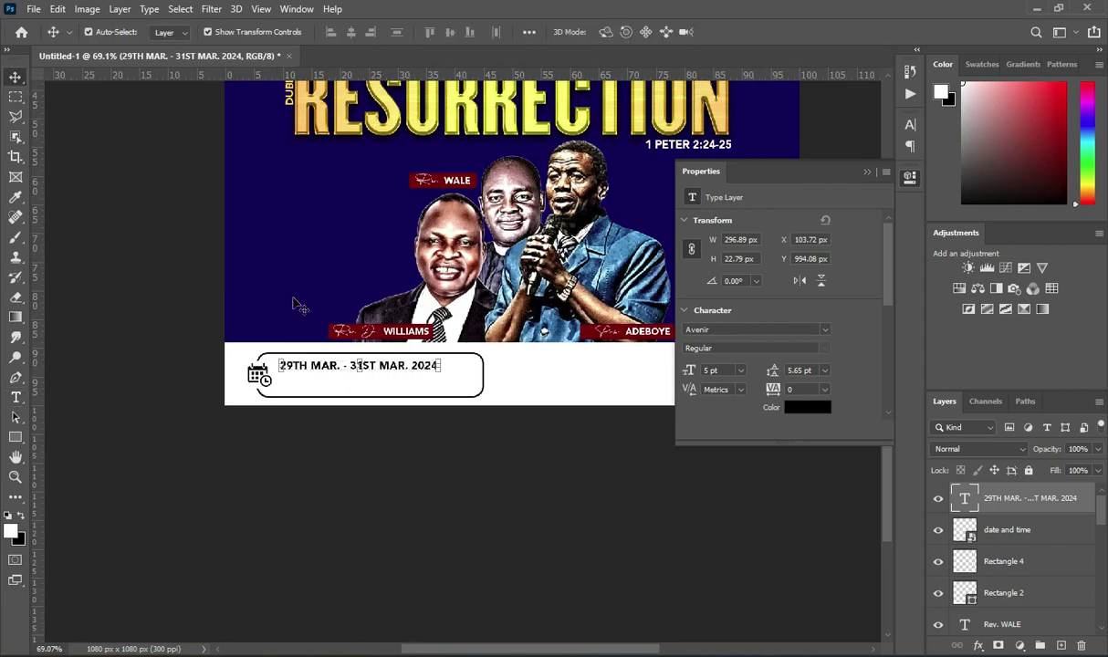
pyautogui.moveTo(445, 366); pyautogui.dragTo(473, 367)
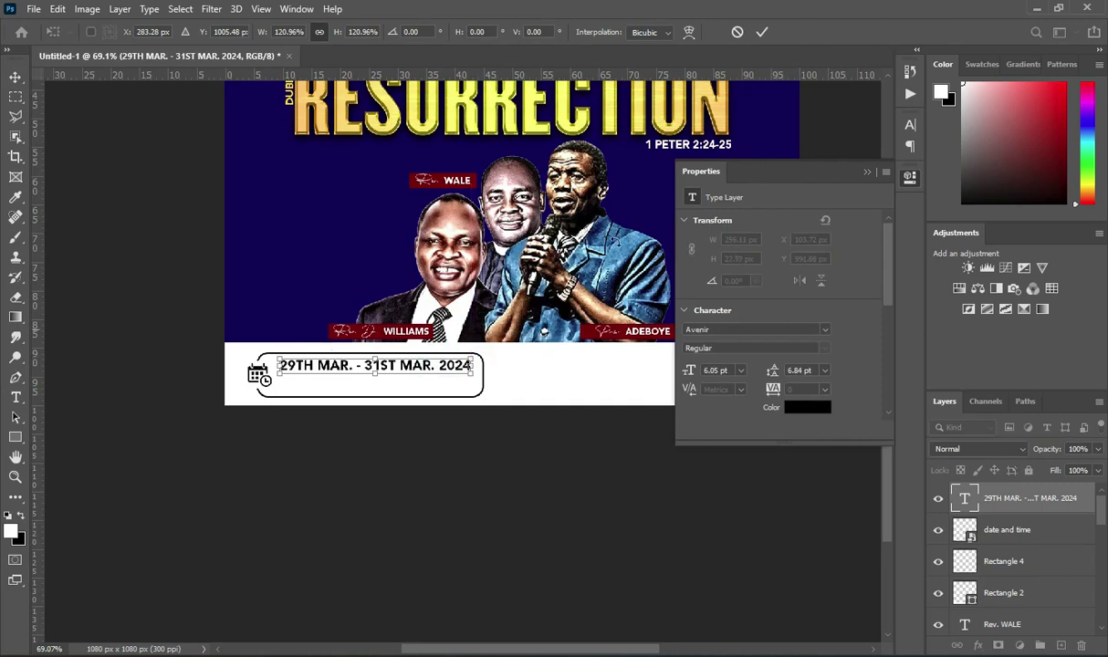
pyautogui.click(761, 32)
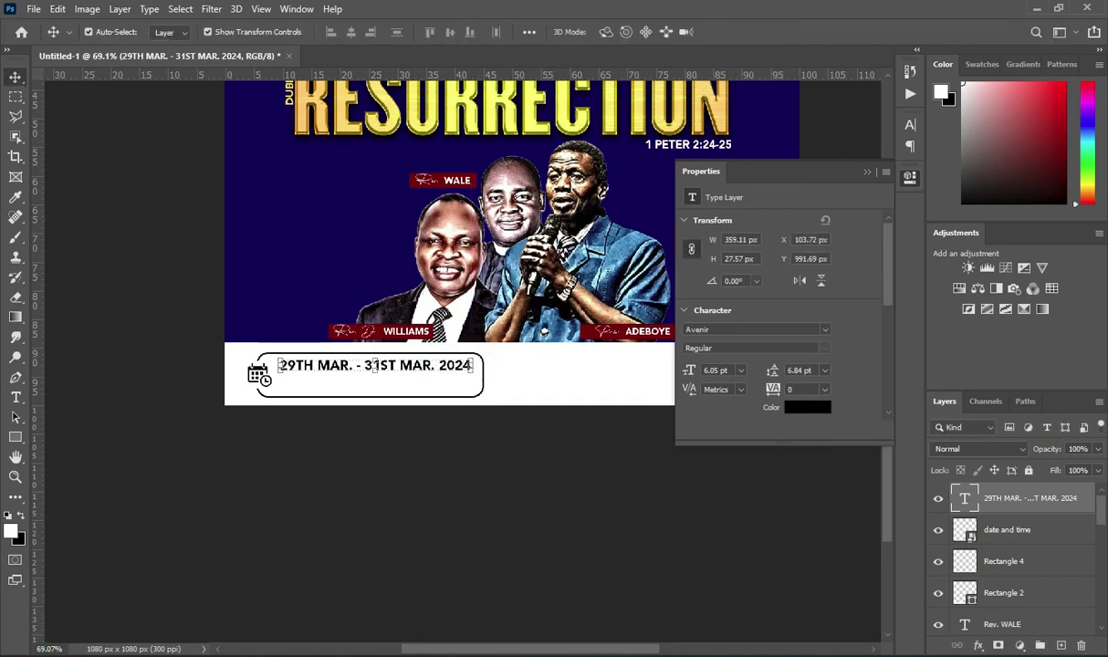
# - Switch to the Text file in Notepad
pyautogui.hotkey('alt', 'Tab')
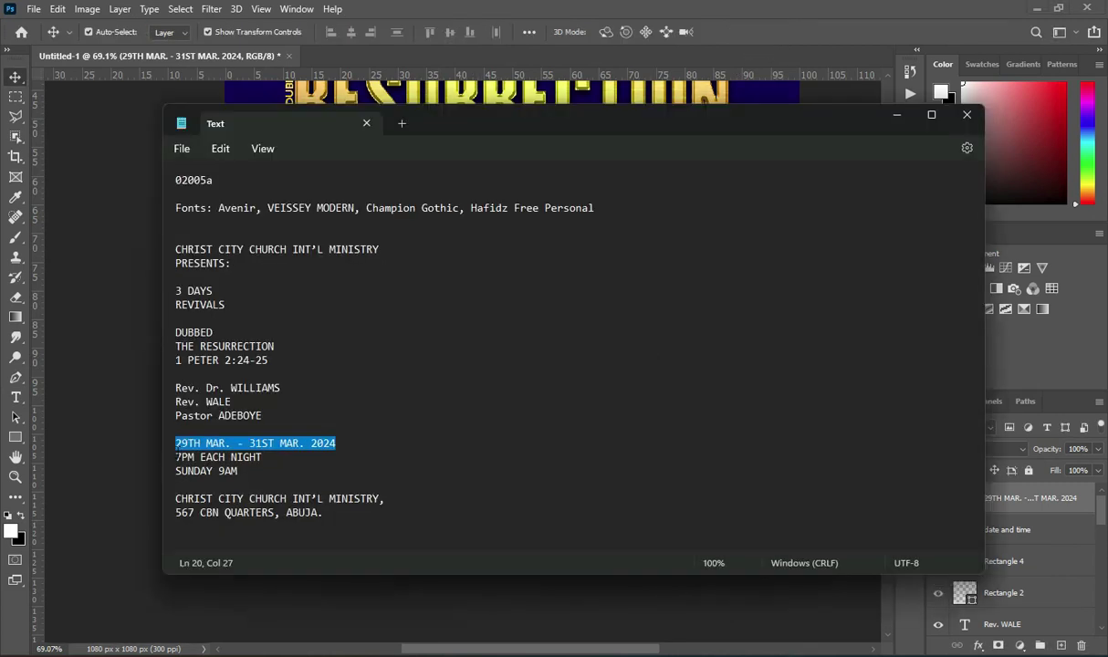
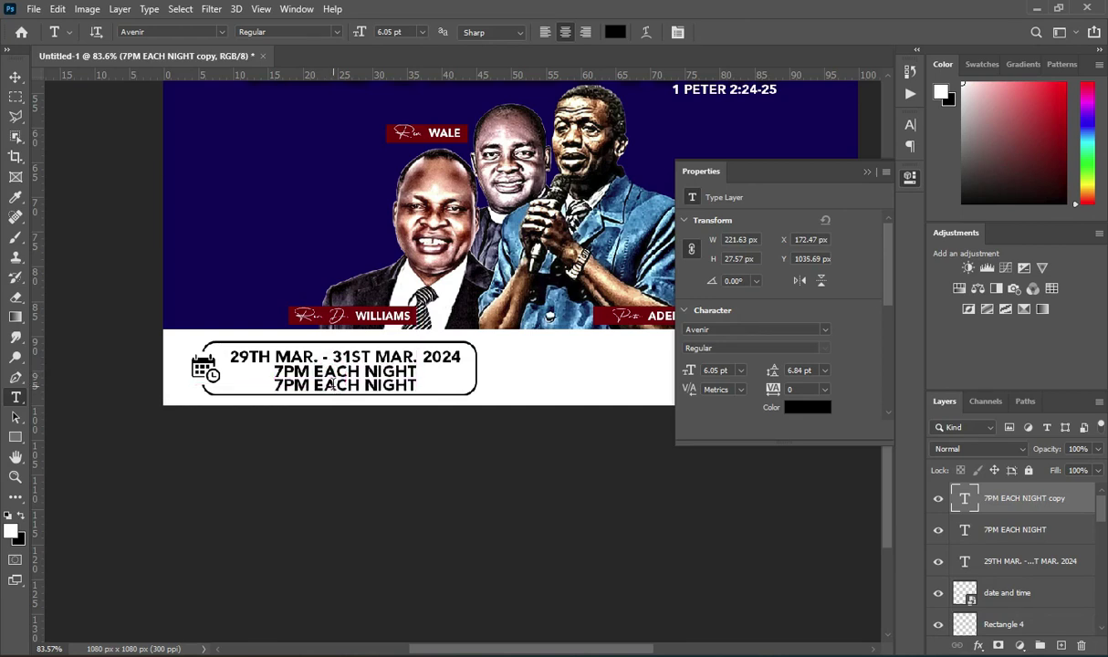
# - Colour the duplicated "7PM EACH NIGHT" line in the footer box red (ff0000)
pyautogui.click(615, 33)
pyautogui.write('ff0000')
pyautogui.click(940, 195)
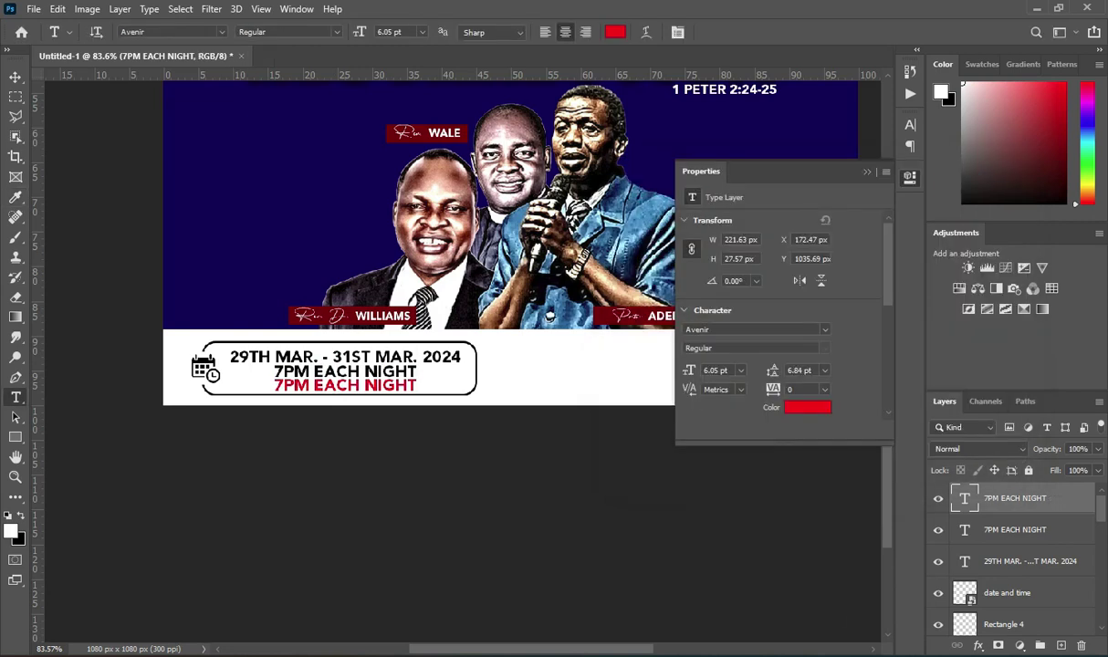
# - Copy the line "SUNDAY 9AM" from the Text file in Notepad and return to the Photoshop flyer
pyautogui.hotkey('alt', 'Tab')
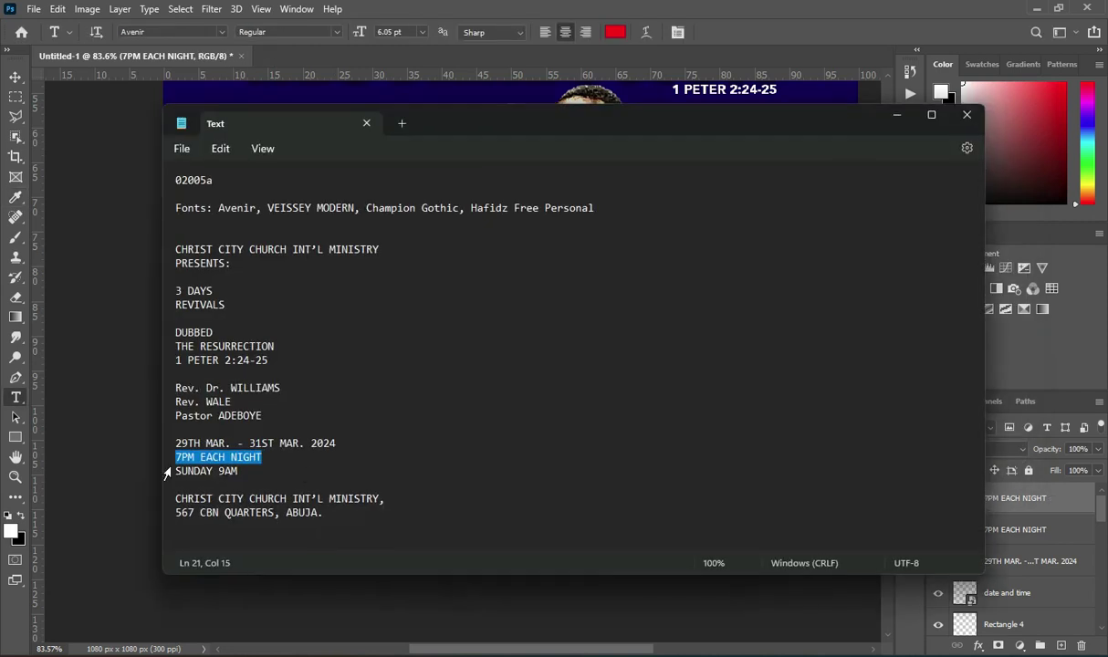
pyautogui.moveTo(176, 471); pyautogui.dragTo(237, 471)
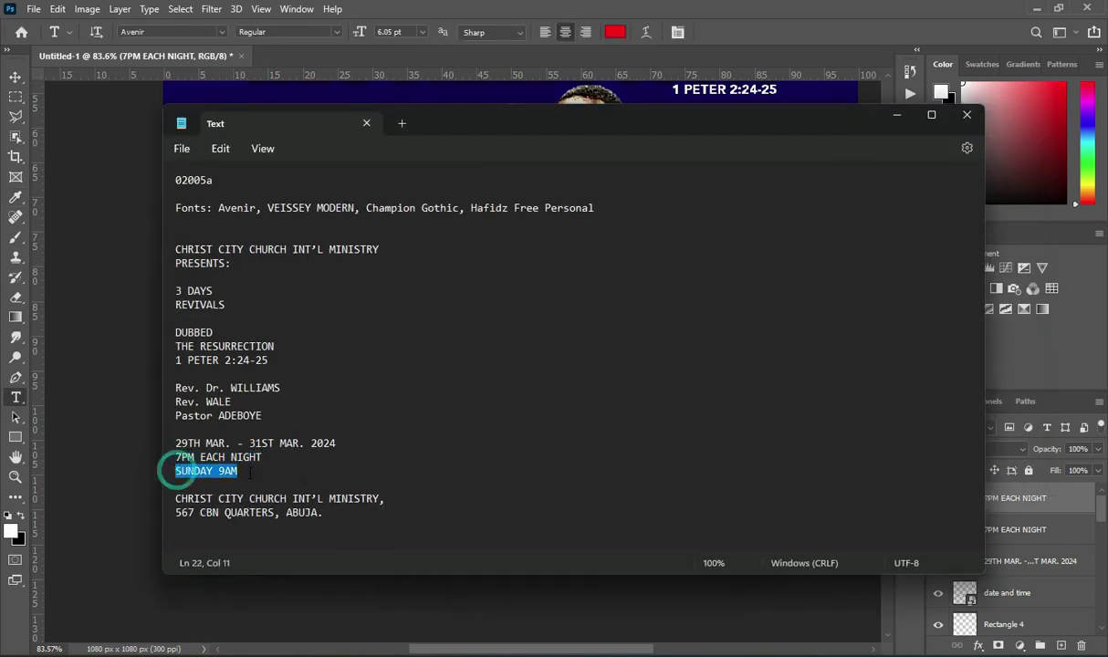
pyautogui.rightClick(224, 471)
pyautogui.click(262, 244)
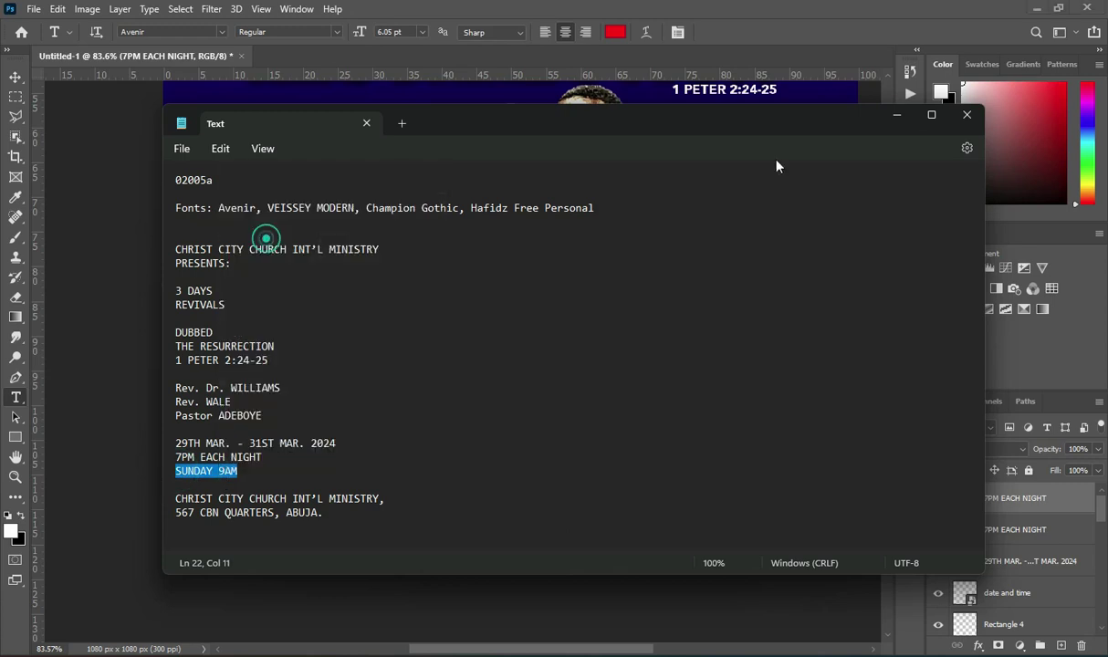
pyautogui.click(890, 114)
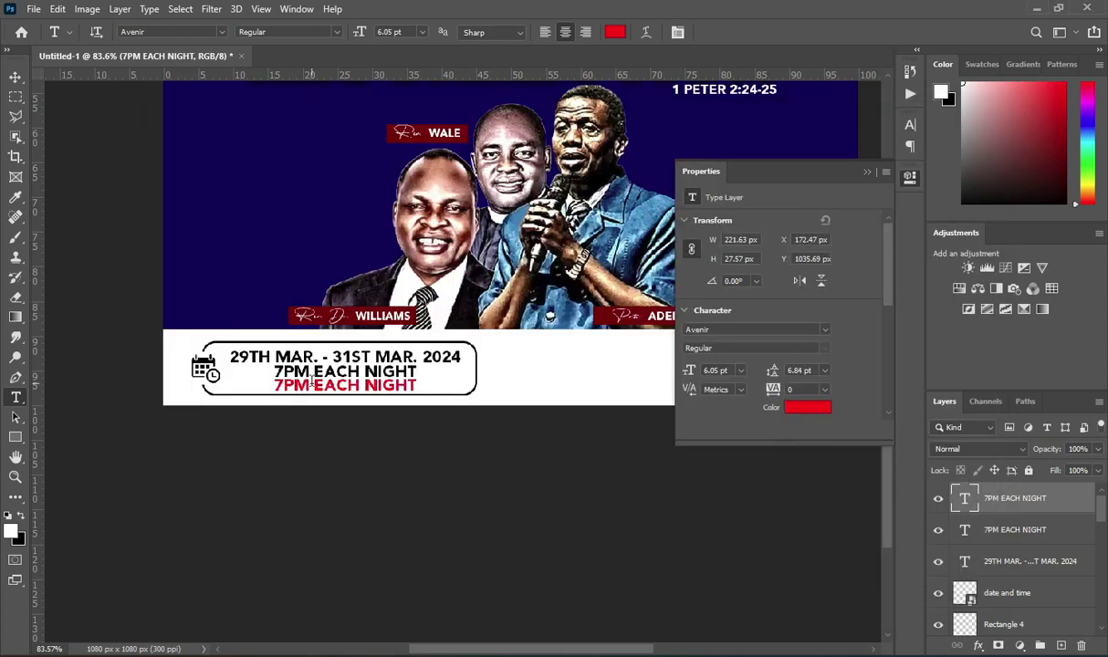
# - Replace the red line's text with "SUNDAY 9AM" and collapse the Properties panel
pyautogui.click(314, 383)
pyautogui.click(179, 9)
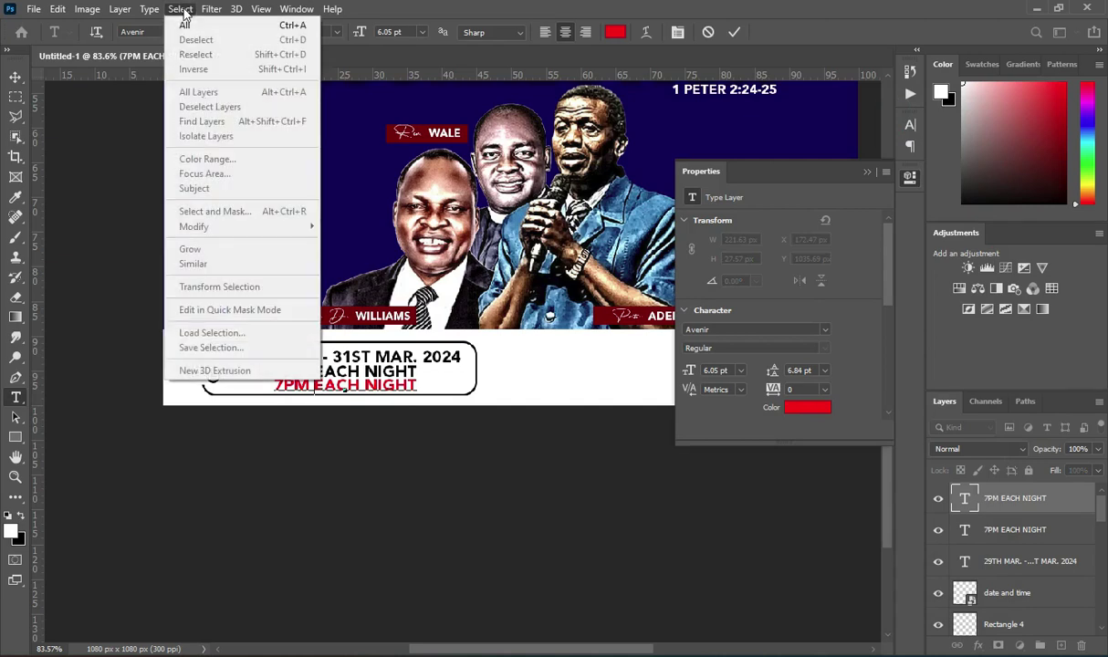
pyautogui.click(178, 25)
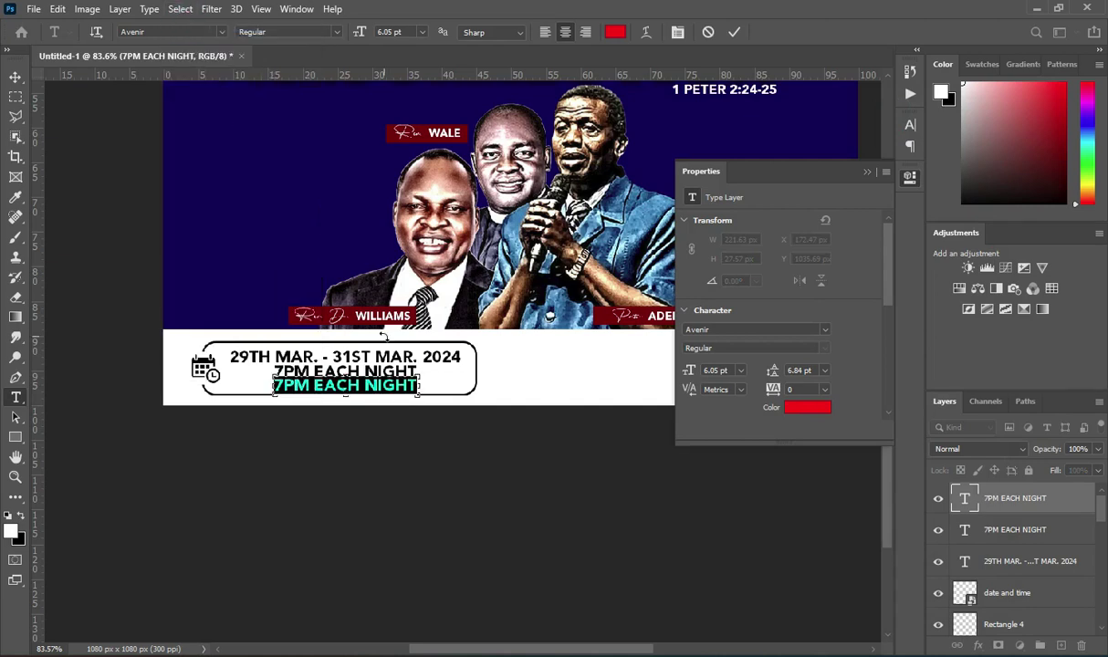
pyautogui.write('SUNDAY 9AM')
pyautogui.click(734, 33)
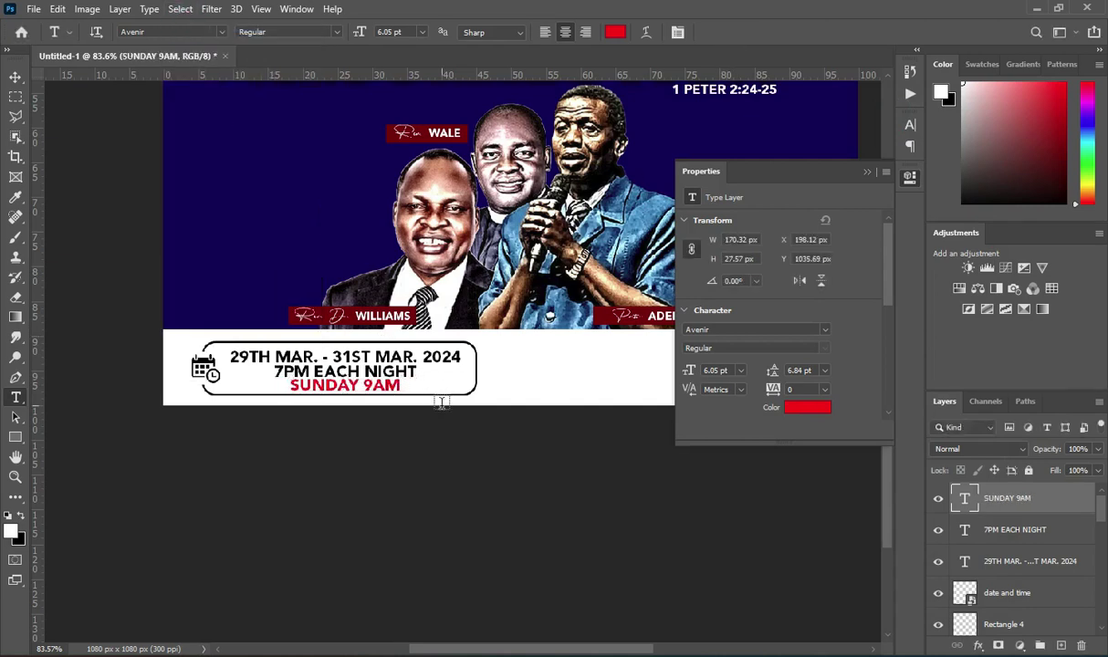
pyautogui.click(15, 77)
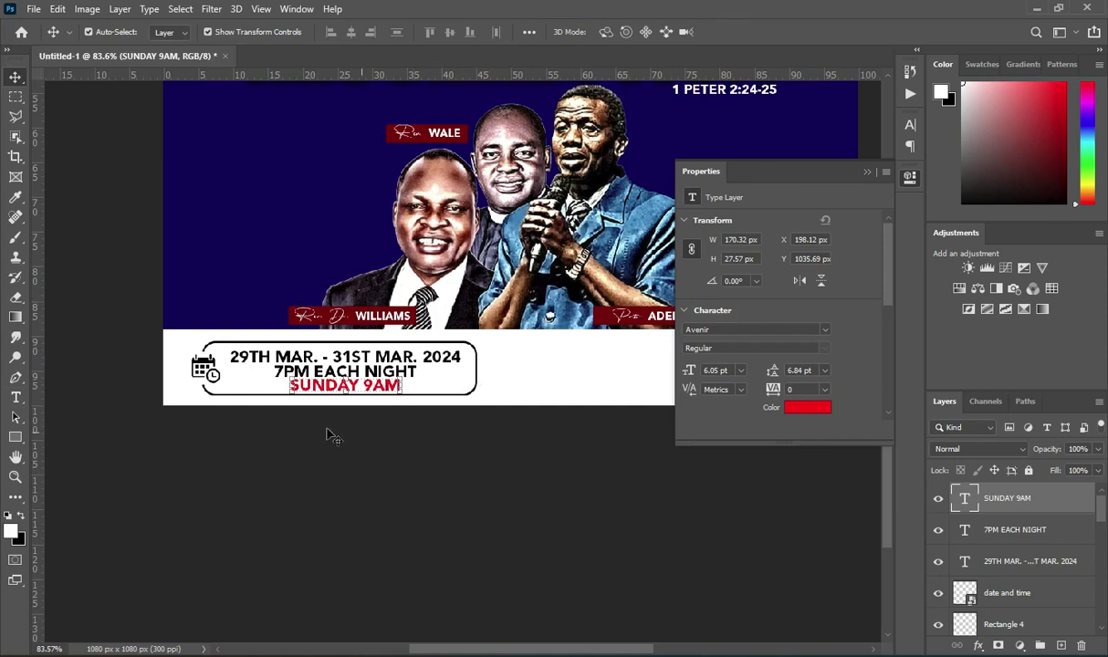
pyautogui.scroll(-3, 394, 386)
pyautogui.click(115, 388)
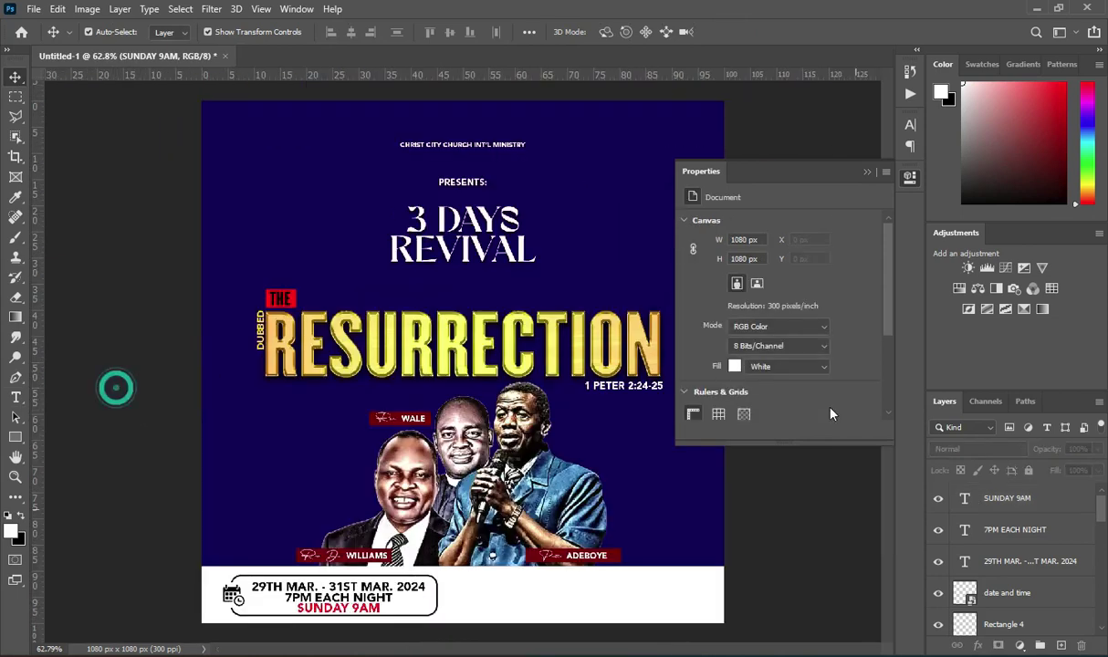
pyautogui.click(865, 170)
# - Place the location-black-png-10 image from The resurrection folder in File Explorer into the Photoshop flyer
pyautogui.scroll(4, 523, 609)
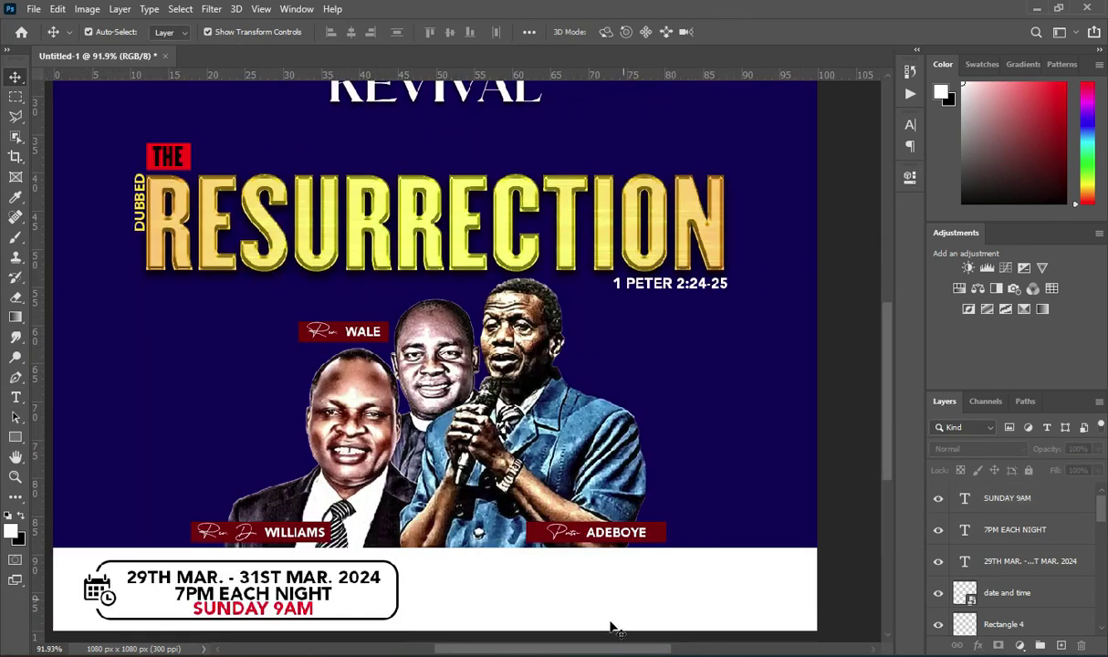
pyautogui.hotkey('alt', 'Tab')
pyautogui.click(870, 224)
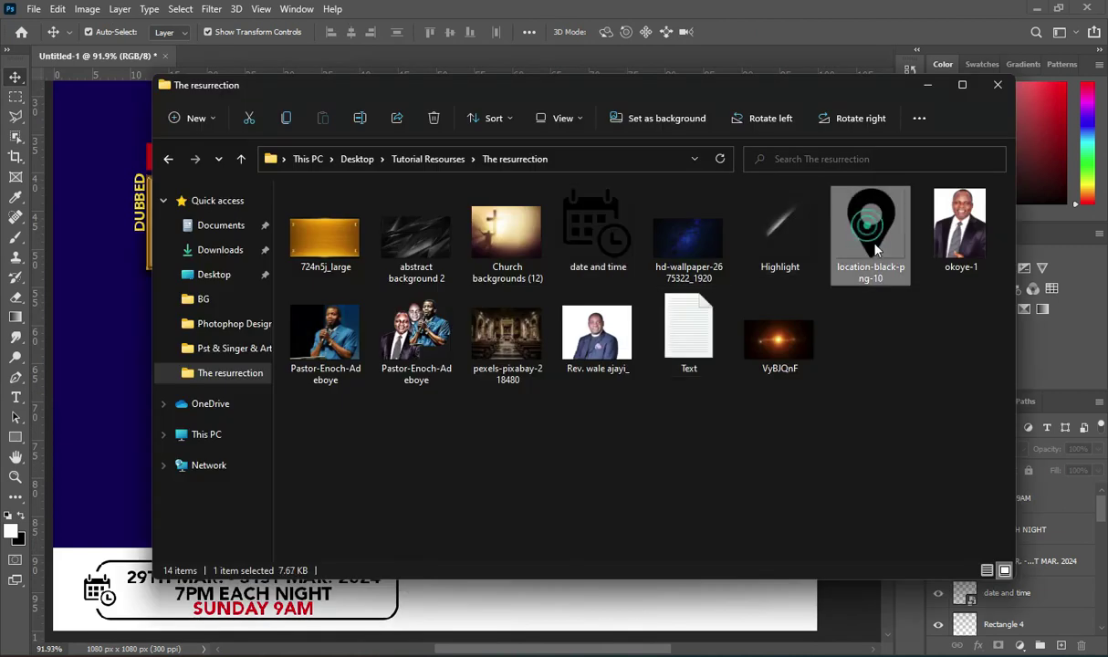
pyautogui.moveTo(708, 422); pyautogui.dragTo(478, 581)
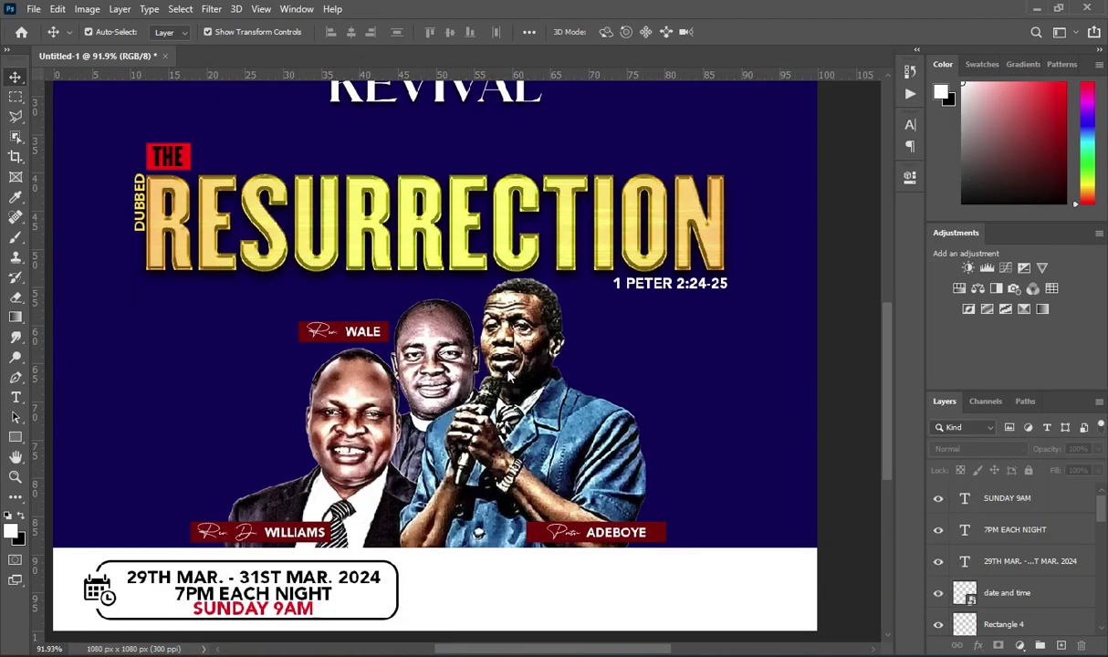
pyautogui.scroll(-1, 511, 372)
# - Scale the location pin down to about 0.63% and position it in the white footer, just beside the date box
pyautogui.moveTo(792, 355); pyautogui.dragTo(457, 578)
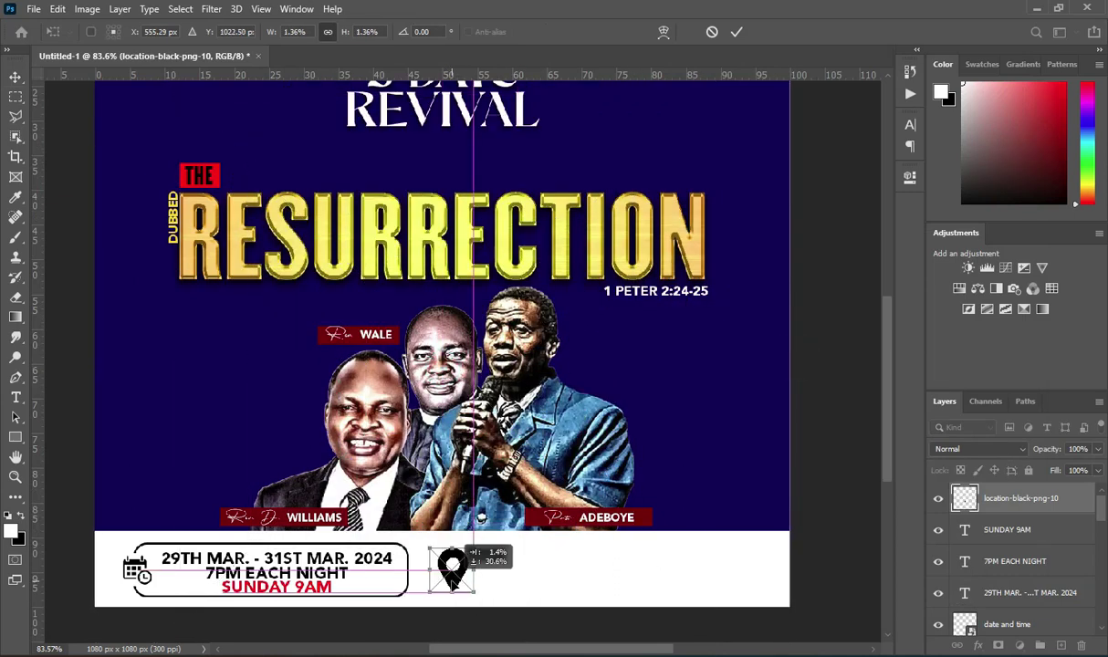
pyautogui.moveTo(478, 573)
pyautogui.mouseDown()
pyautogui.moveTo(453, 576)
pyautogui.moveTo(462, 575)
pyautogui.mouseUp()
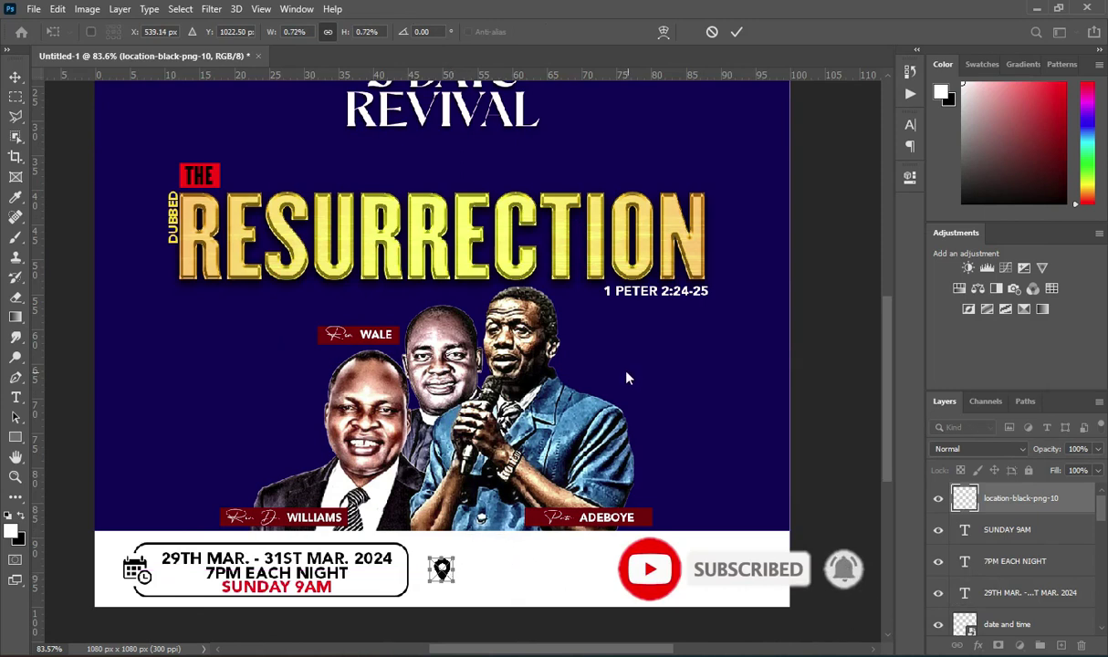
pyautogui.scroll(5, 514, 509)
pyautogui.scroll(-3, 467, 468)
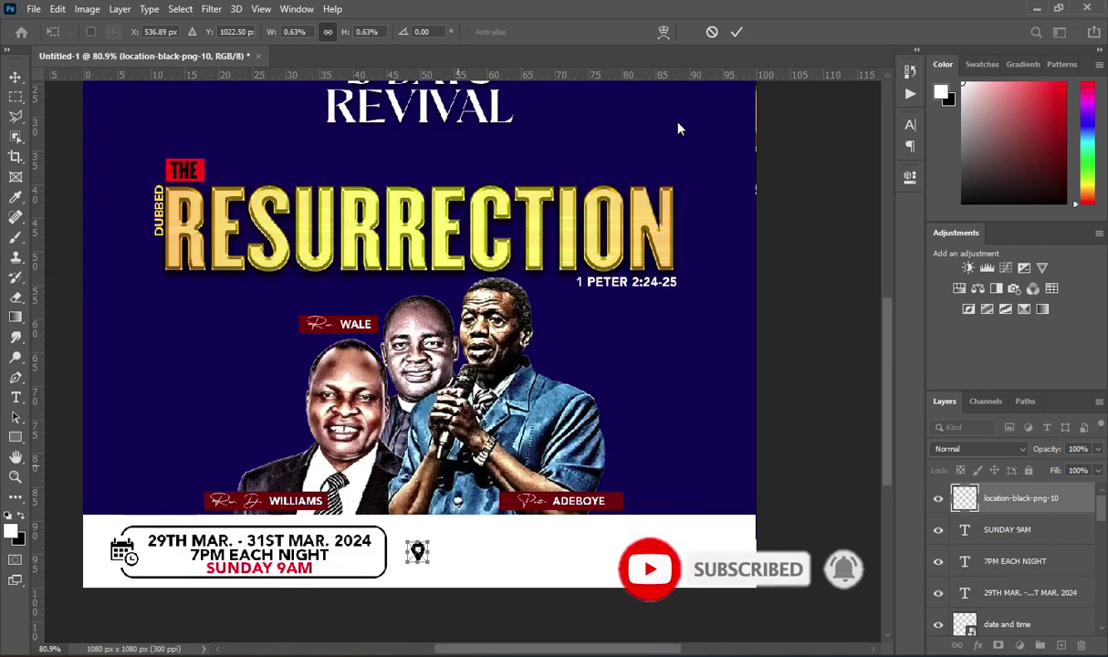
pyautogui.click(737, 32)
# - Copy the two venue lines with the church's name and address from the Text file in Notepad, and return to Photoshop
pyautogui.hotkey('alt', 'Tab')
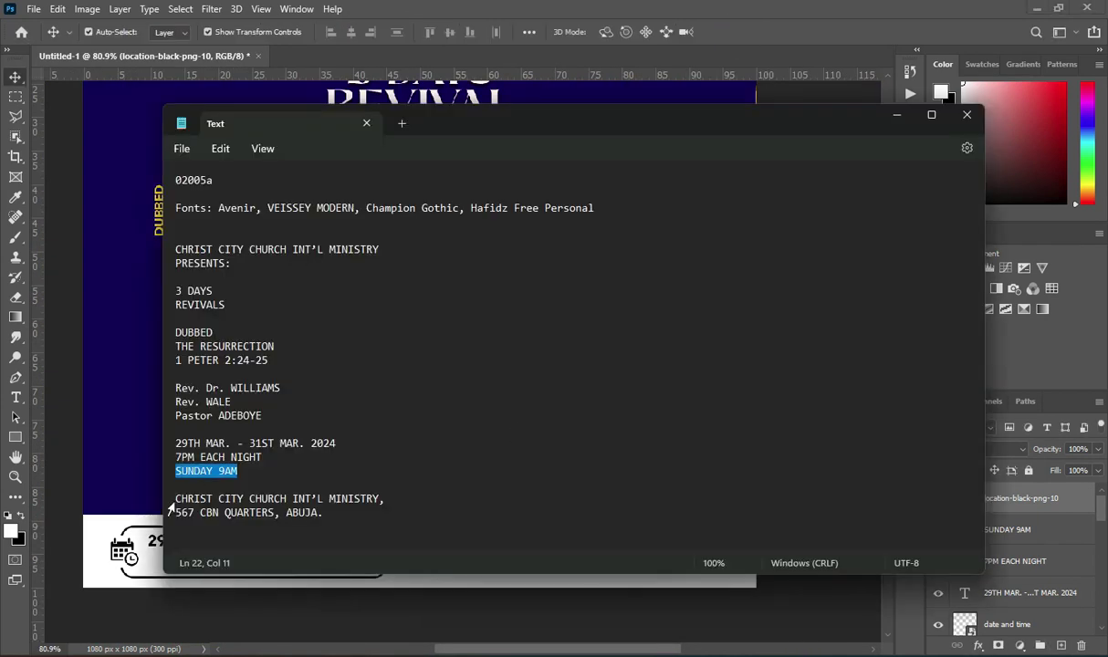
pyautogui.moveTo(173, 500); pyautogui.dragTo(319, 513)
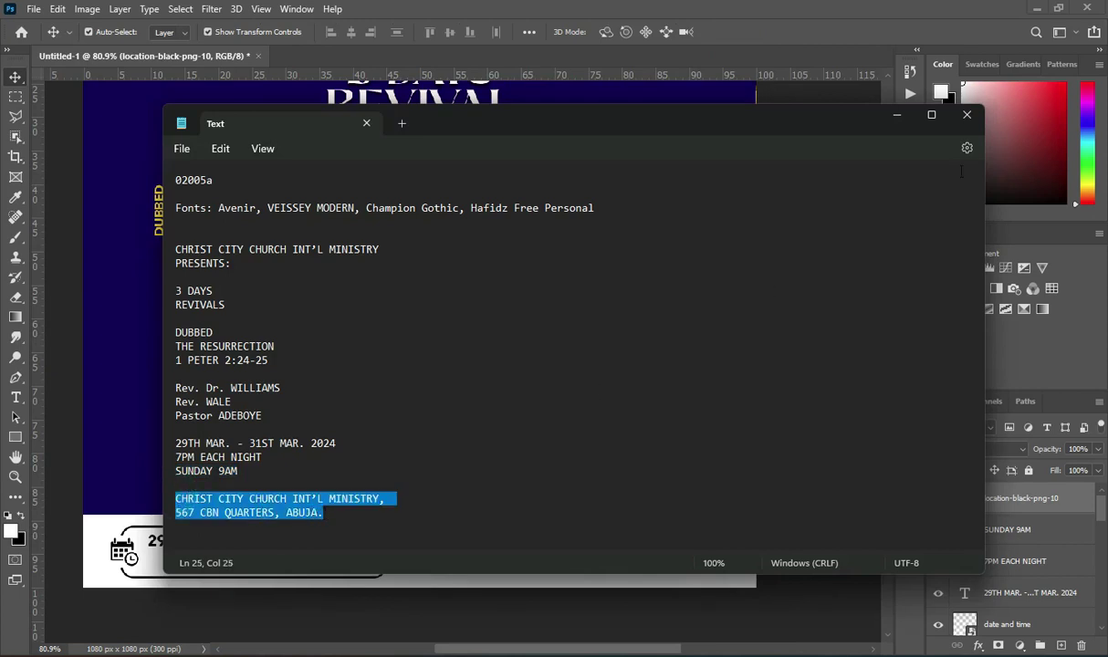
pyautogui.click(893, 121)
# - Paste the copied venue lines as a new text layer in the flyer's footer and colour it black (000000)
pyautogui.scroll(1, 593, 360)
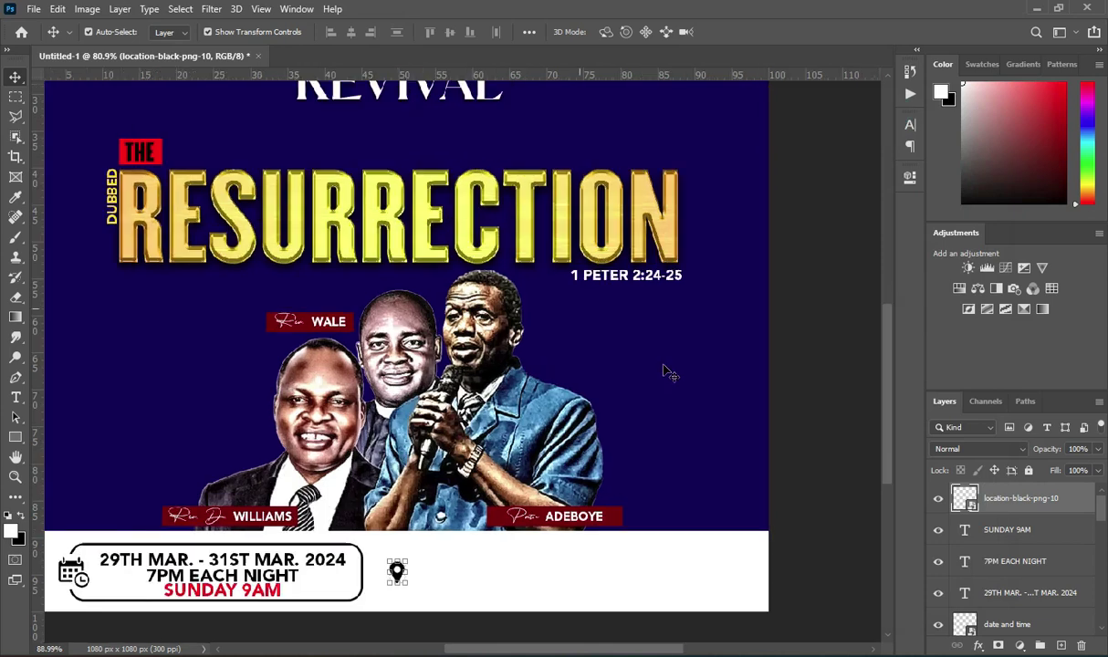
pyautogui.click(15, 397)
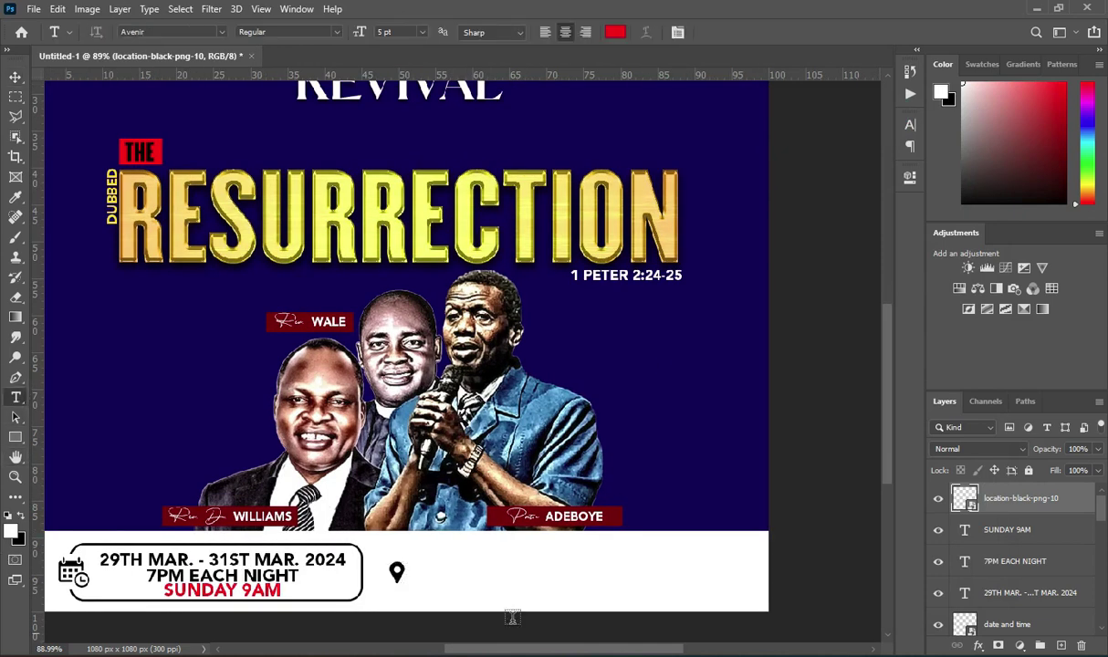
pyautogui.click(416, 560)
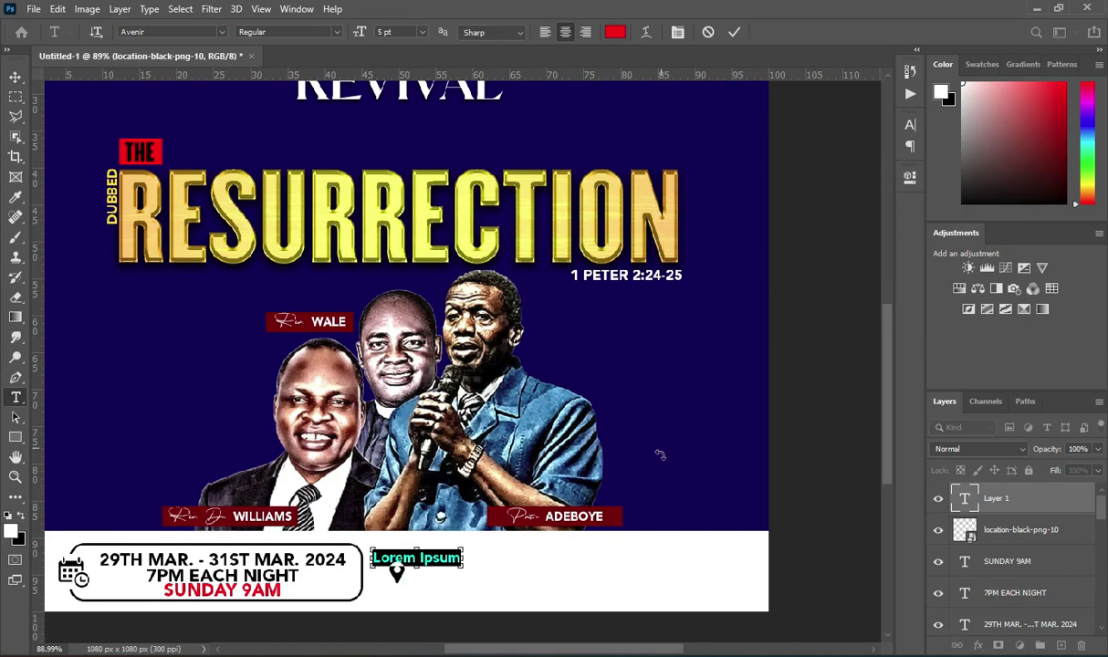
pyautogui.hotkey('ctrl', 'v')
pyautogui.click(735, 33)
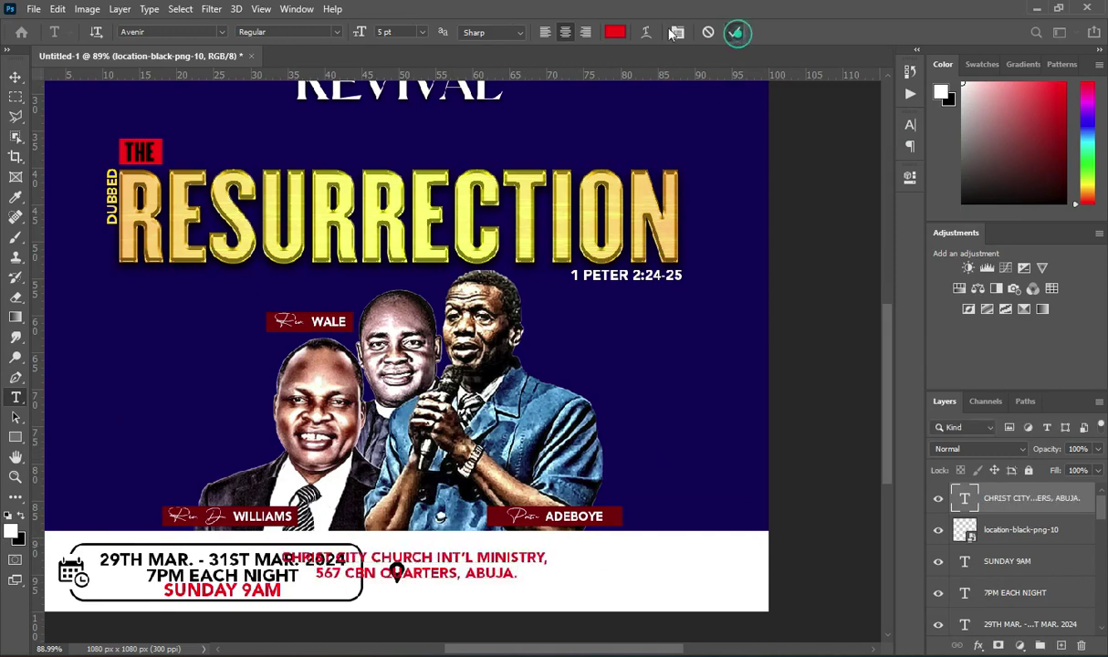
pyautogui.click(615, 32)
pyautogui.click(639, 342)
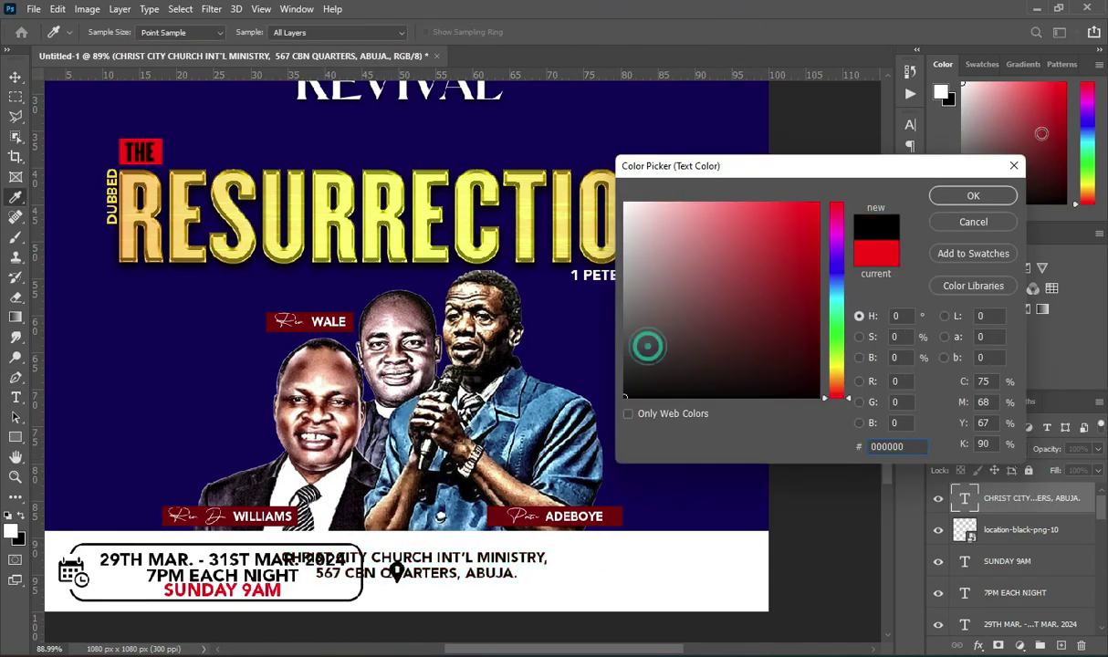
pyautogui.click(972, 195)
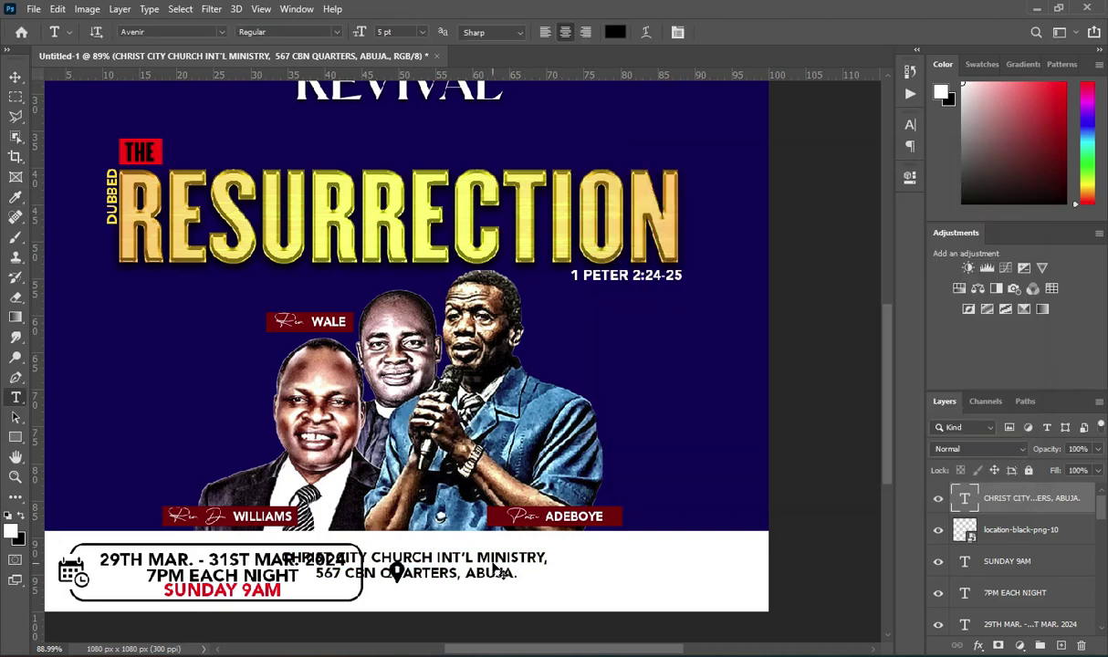
# - Left-align the venue text and move it beside the location pin in the footer
pyautogui.moveTo(493, 562); pyautogui.dragTo(639, 570)
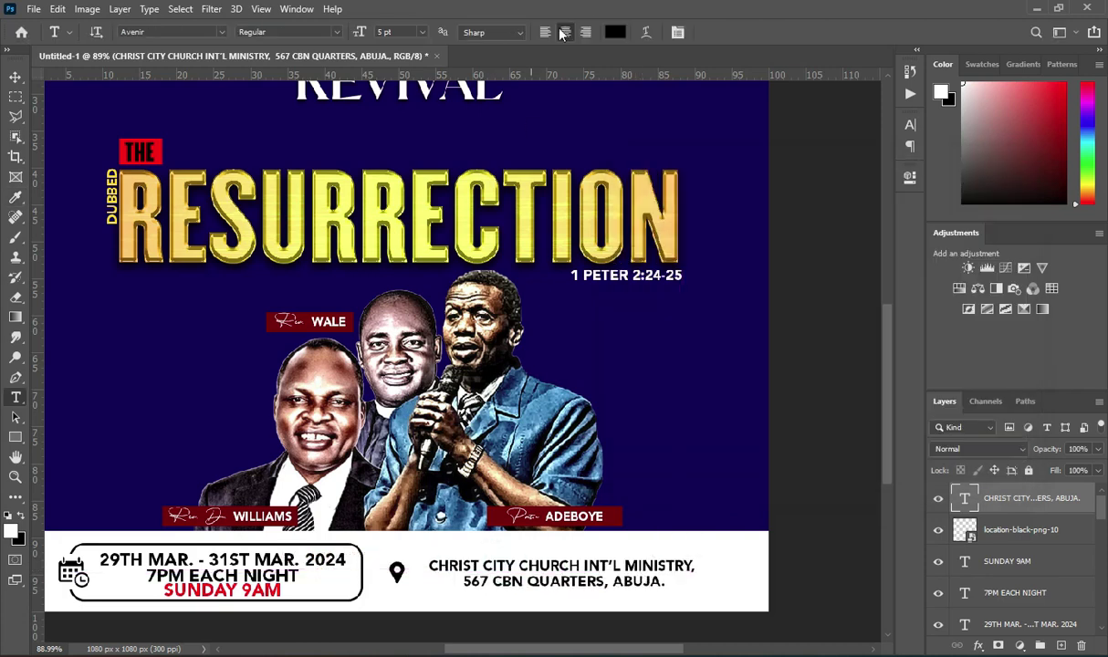
pyautogui.click(544, 32)
pyautogui.moveTo(608, 568); pyautogui.dragTo(454, 563)
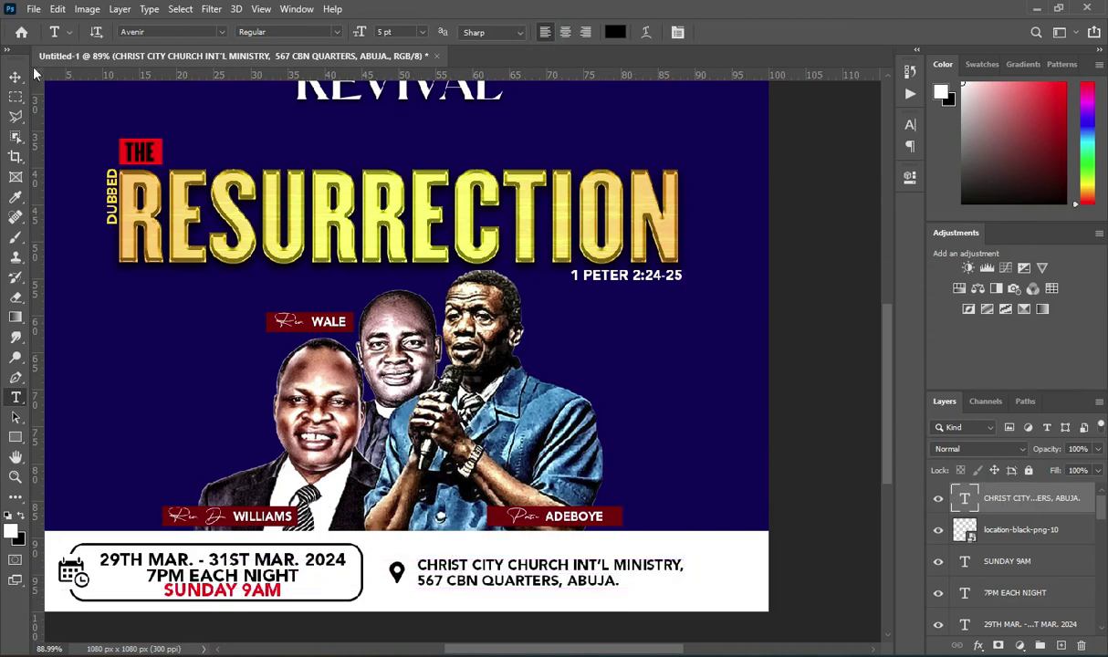
pyautogui.click(16, 76)
pyautogui.hotkey('ctrl', '0')
pyautogui.click(784, 403)
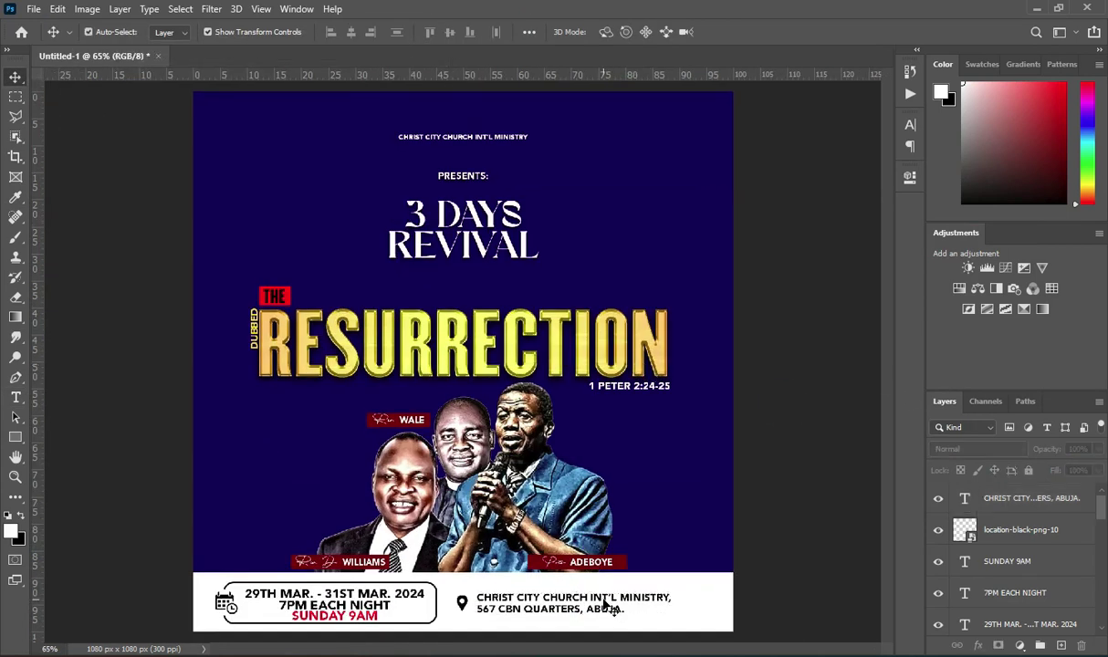
# - Set the leading of the venue text to 5 pt
pyautogui.click(605, 603)
pyautogui.click(909, 124)
pyautogui.moveTo(829, 166); pyautogui.dragTo(828, 166)
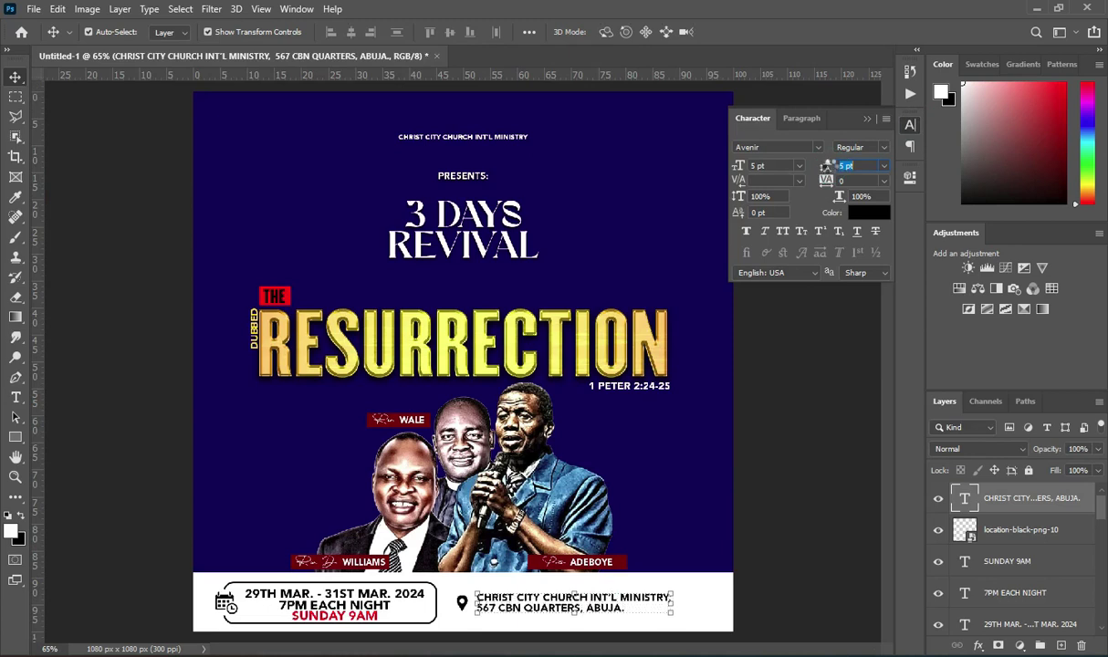
pyautogui.click(869, 119)
pyautogui.click(809, 362)
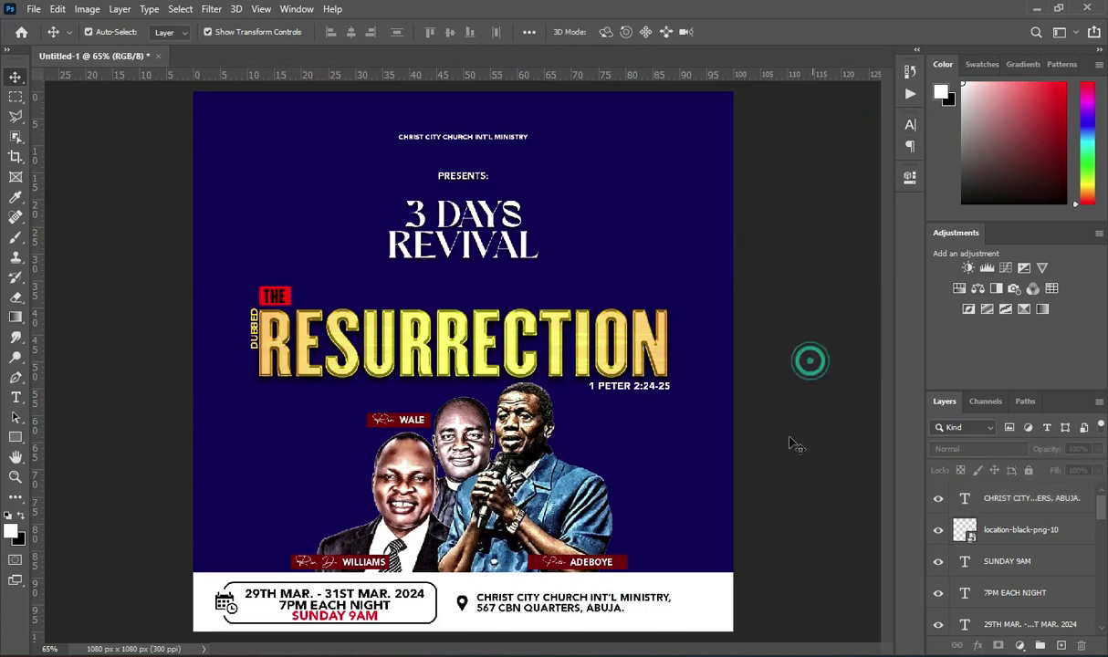
# - Nudge the venue text, scale it together with Rectangle 4 to 107.77%, and move the location pin midway between them
pyautogui.moveTo(563, 604); pyautogui.dragTo(560, 605)
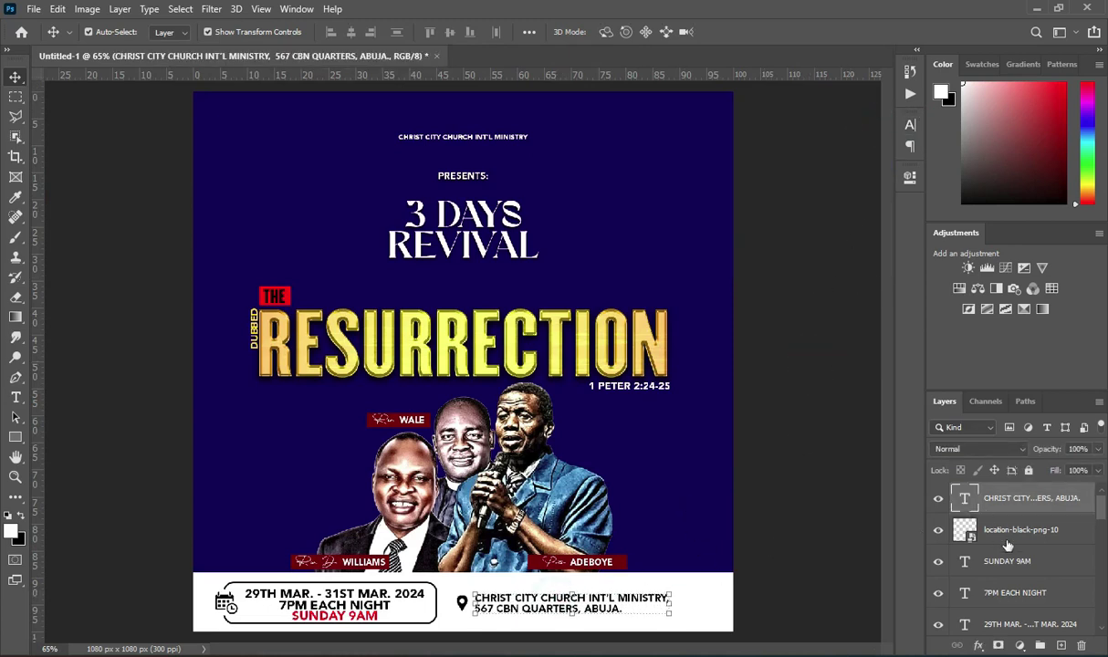
pyautogui.scroll(-2, 1007, 544)
pyautogui.click(1015, 623)
pyautogui.hotkey('ctrl', 't')
pyautogui.moveTo(670, 603); pyautogui.dragTo(704, 601)
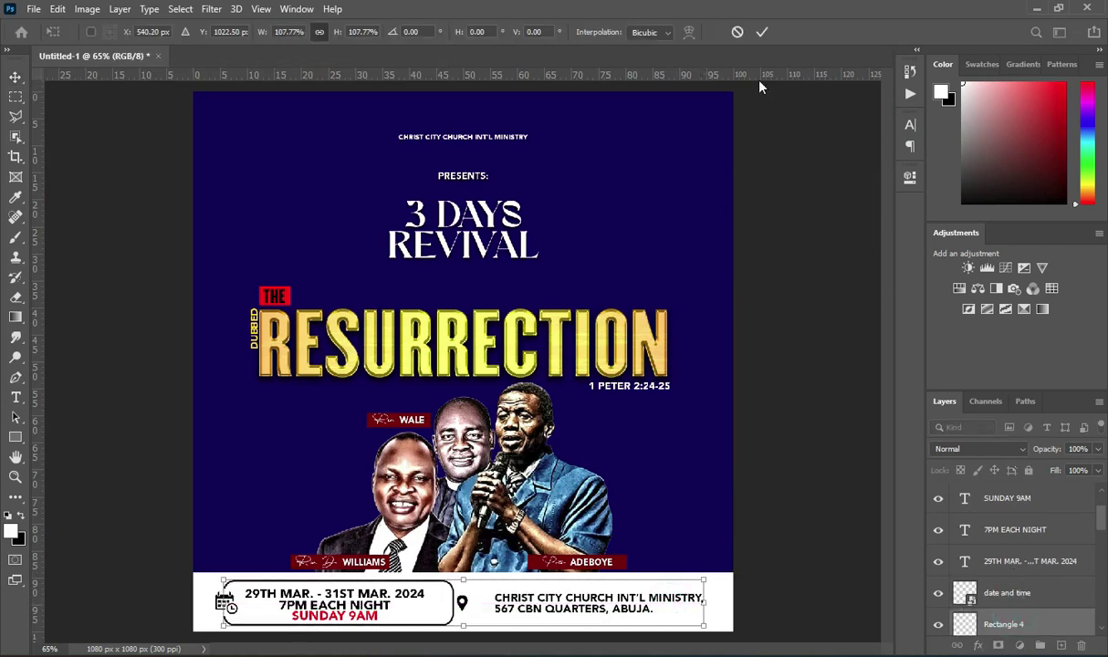
pyautogui.click(762, 32)
pyautogui.click(810, 329)
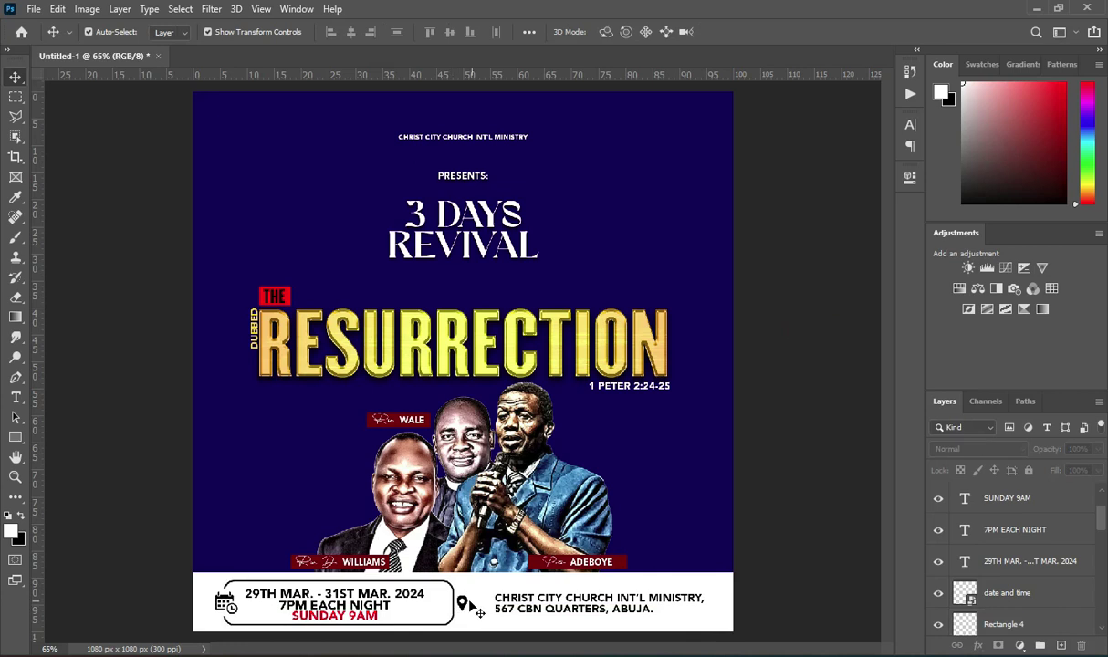
pyautogui.moveTo(463, 603); pyautogui.dragTo(477, 602)
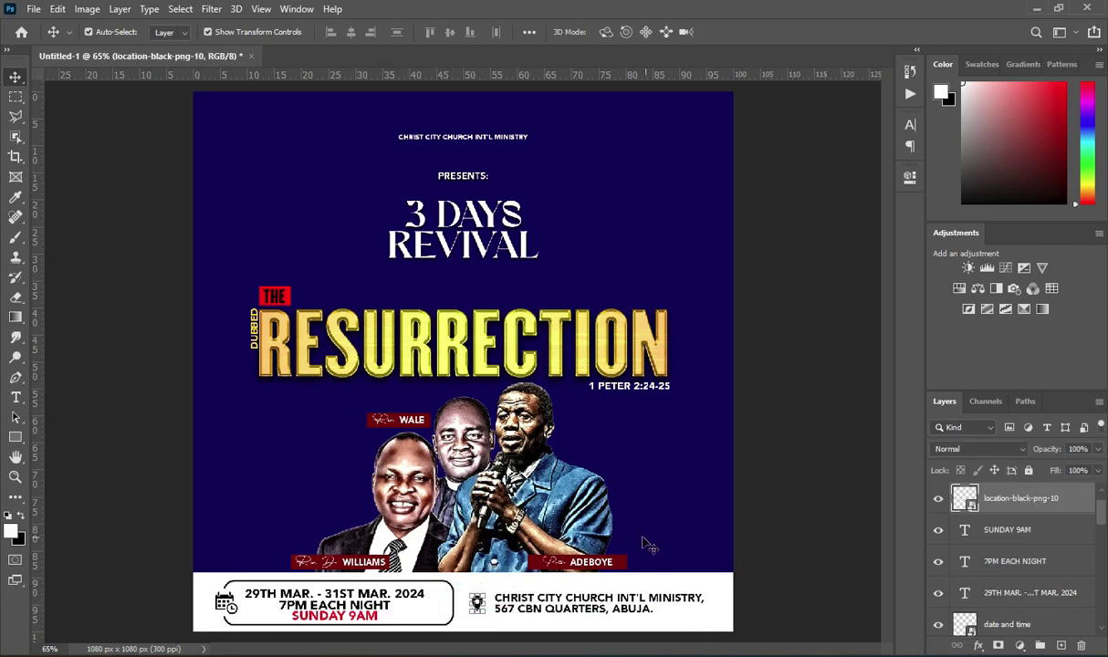
# - Shift the location pin and venue text together slightly to the left in the footer
pyautogui.scroll(-1, 647, 545)
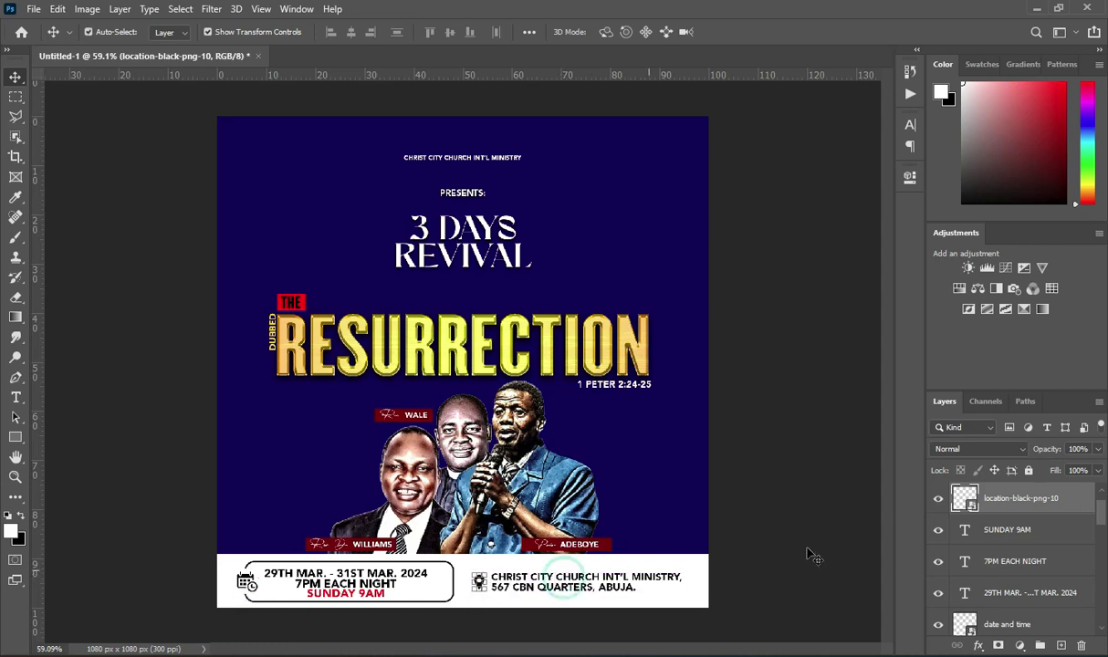
pyautogui.scroll(1, 1031, 513)
pyautogui.keyDown('ctrl'); pyautogui.click(1022, 501); pyautogui.keyUp('ctrl')
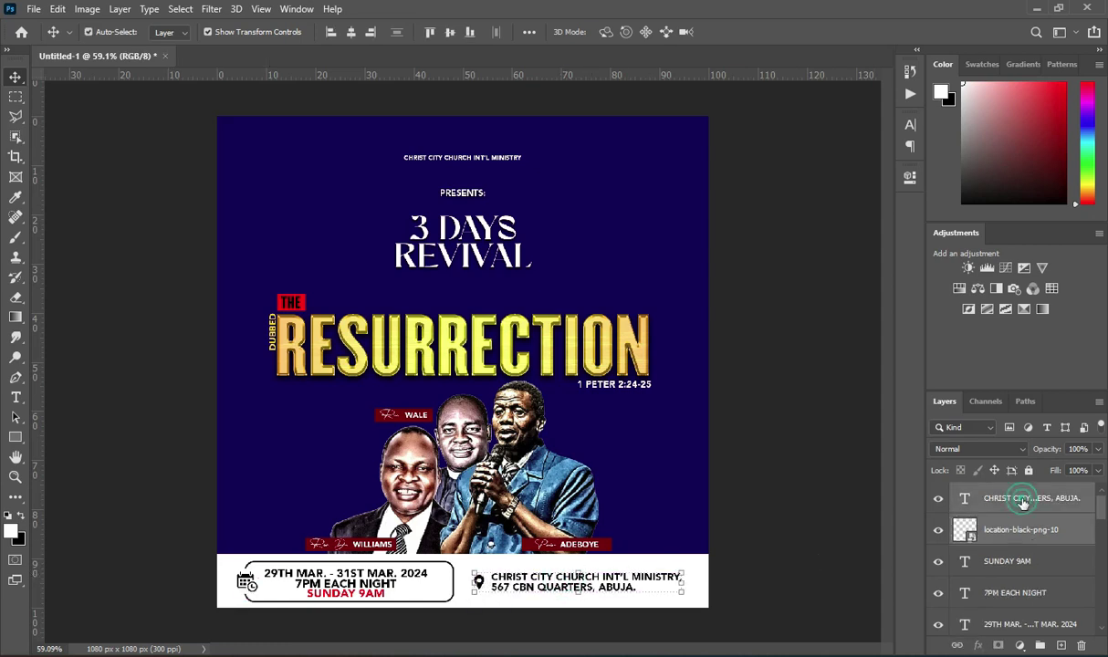
pyautogui.click(734, 445)
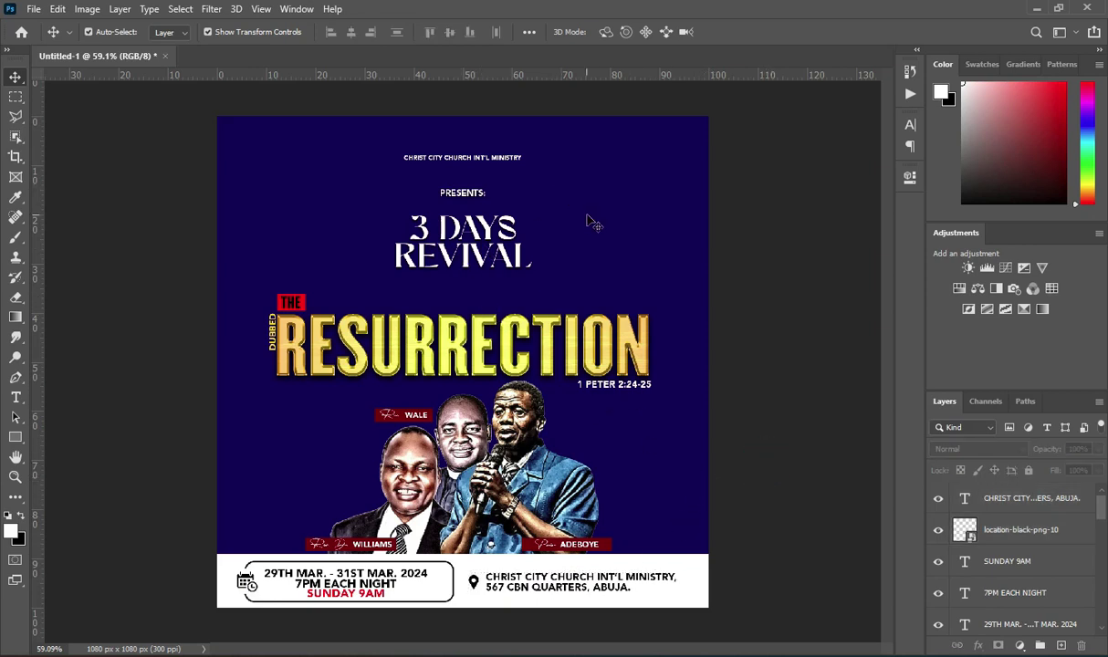
# - Place the CHRIST CITY LOGO image from the Photophop Design folder on the layer above the ministry name text
pyautogui.click(501, 162)
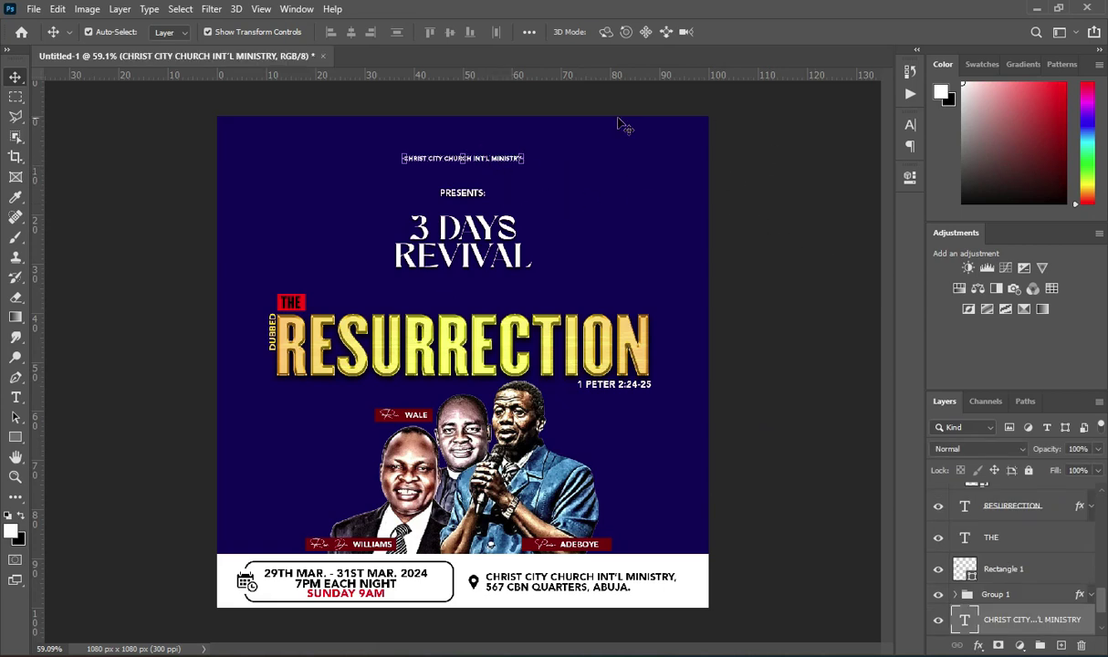
pyautogui.hotkey('alt', 'Tab')
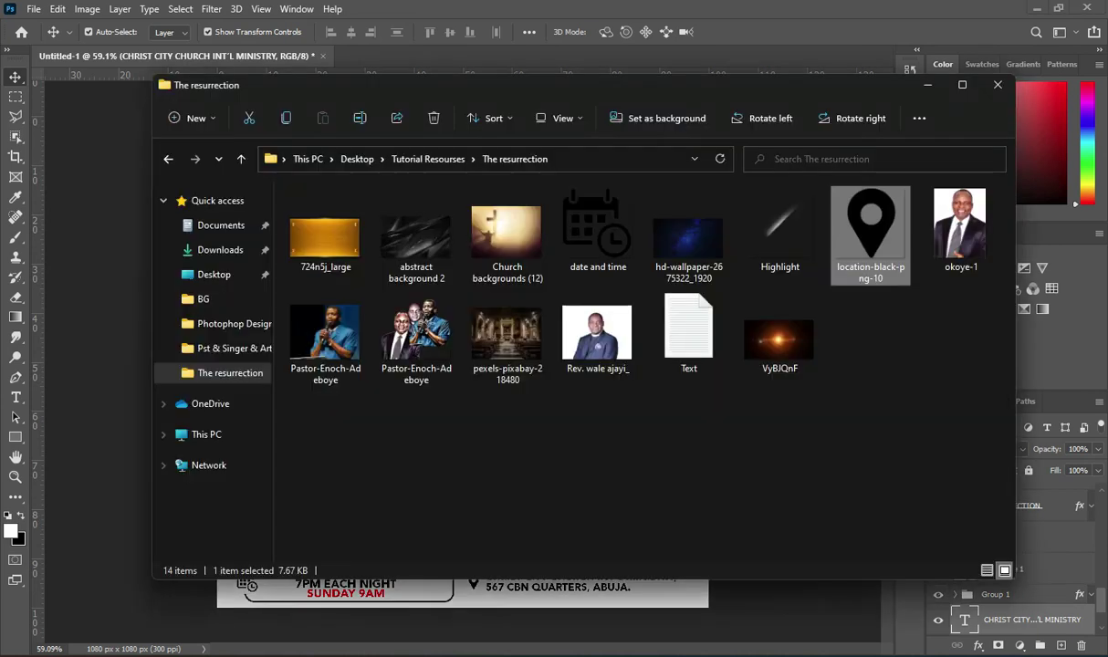
pyautogui.click(202, 323)
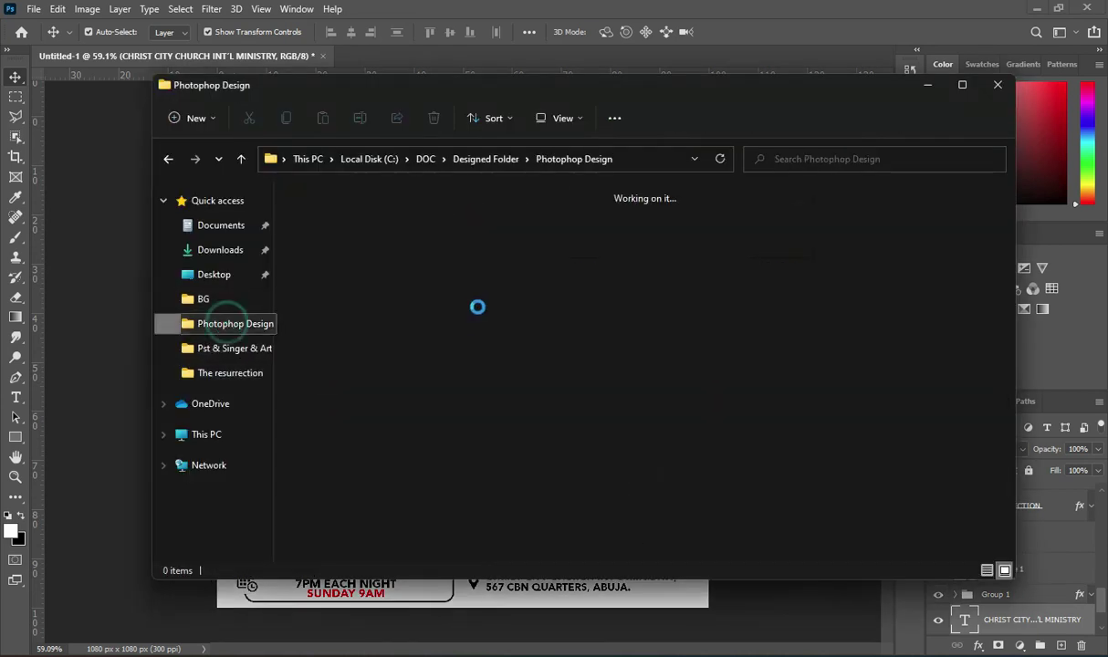
pyautogui.click(512, 336)
pyautogui.press('c')
pyautogui.moveTo(862, 340); pyautogui.dragTo(116, 369)
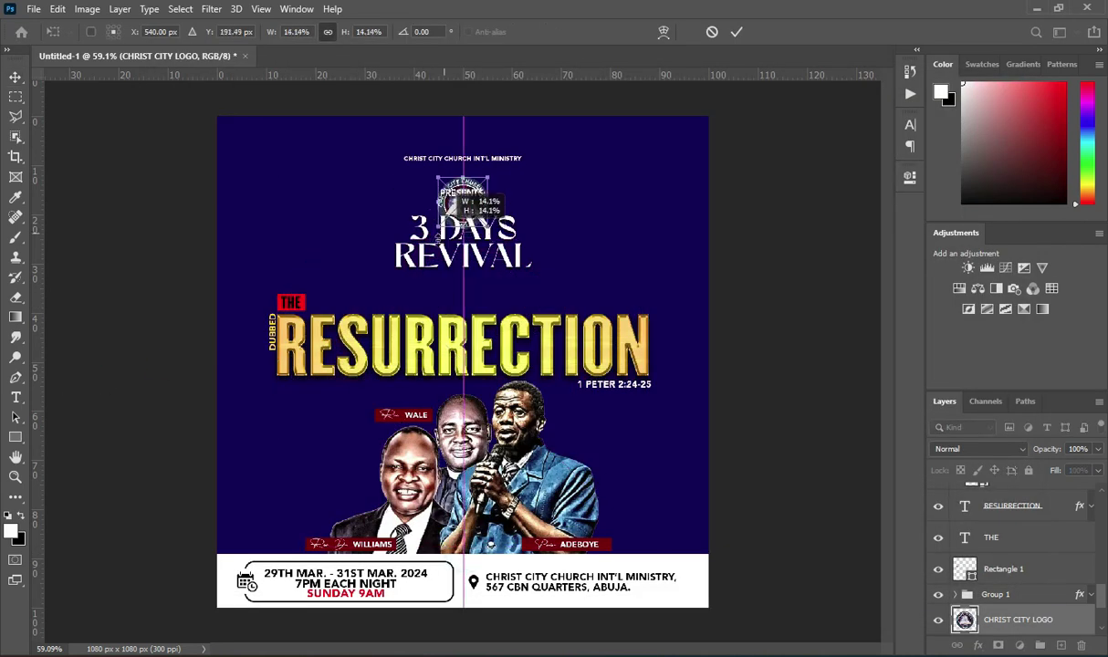
# - Shrink the church logo and position it centred just above the ministry name at the flyer's top edge
pyautogui.scroll(2, 450, 192)
pyautogui.scroll(3, 882, 229)
pyautogui.moveTo(465, 347); pyautogui.dragTo(458, 316)
pyautogui.moveTo(457, 240); pyautogui.dragTo(459, 272)
pyautogui.moveTo(464, 322); pyautogui.dragTo(461, 320)
pyautogui.click(736, 33)
pyautogui.hotkey('ctrl', '0')
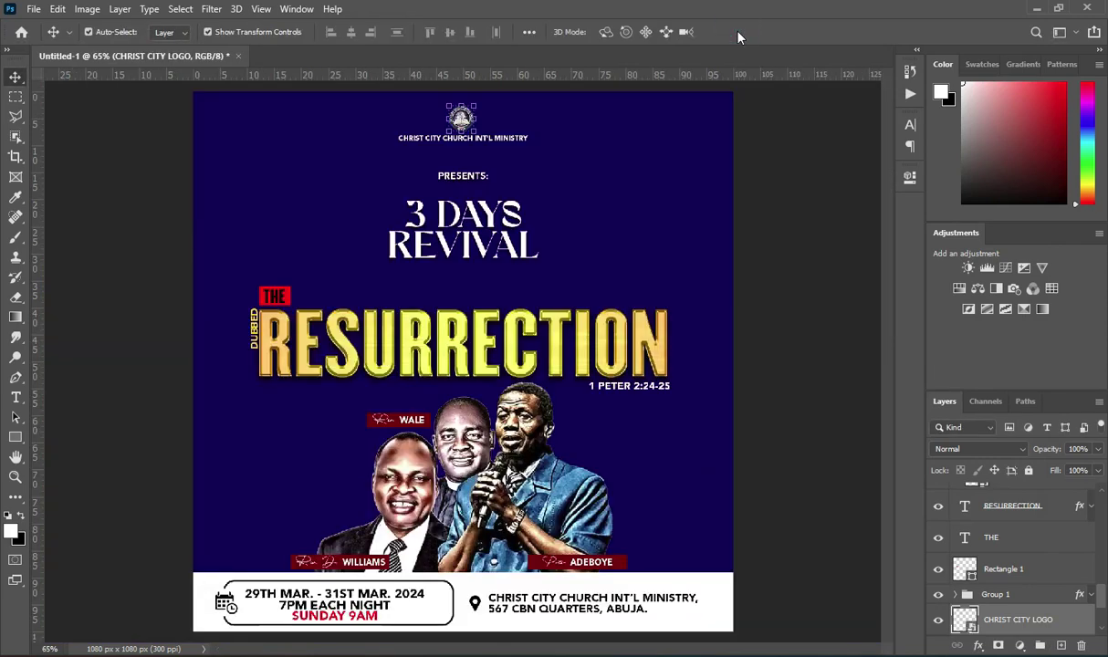
pyautogui.click(750, 221)
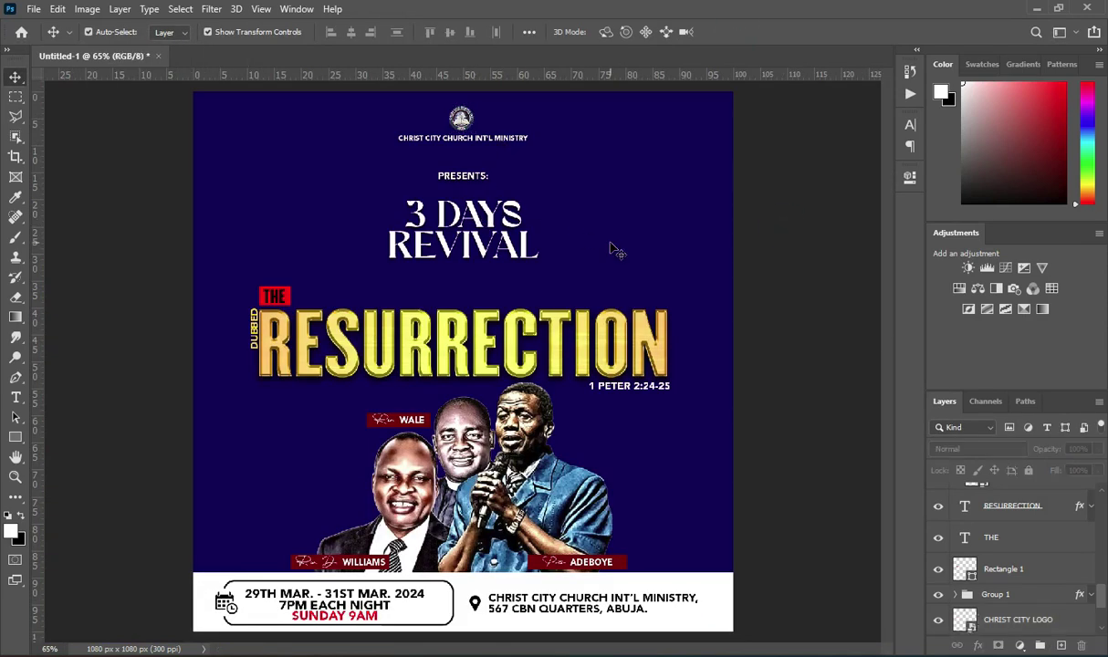
# - Place hd-wallpaper-2675322_1920 from The resurrection folder directly above the Color Fill 1 layer
pyautogui.click(1017, 619)
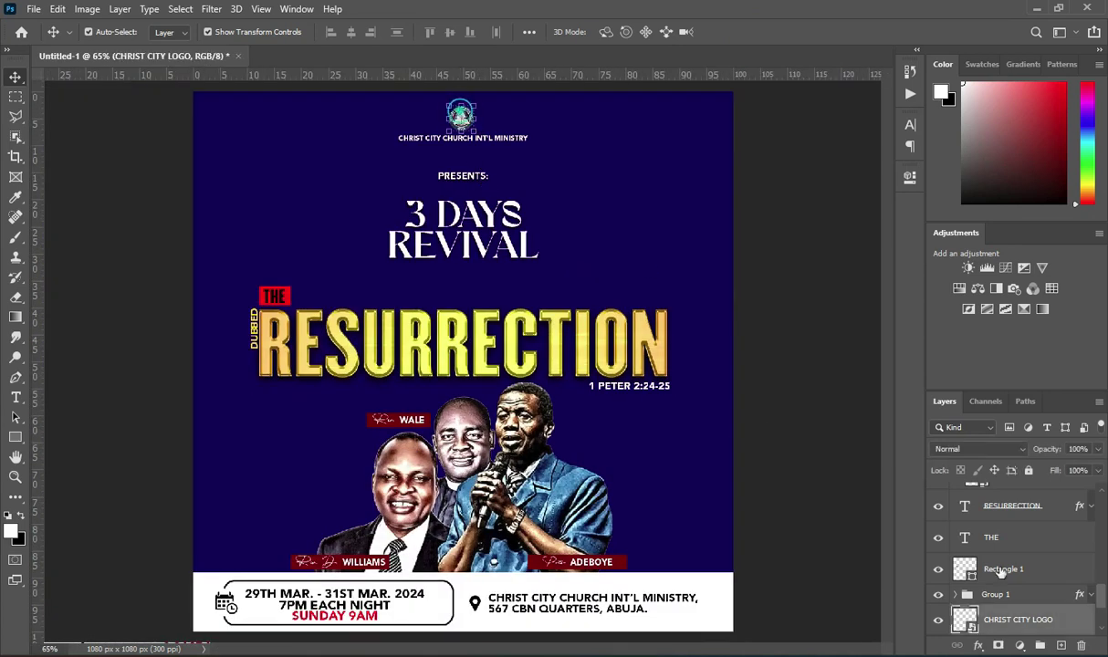
pyautogui.scroll(-2, 1018, 579)
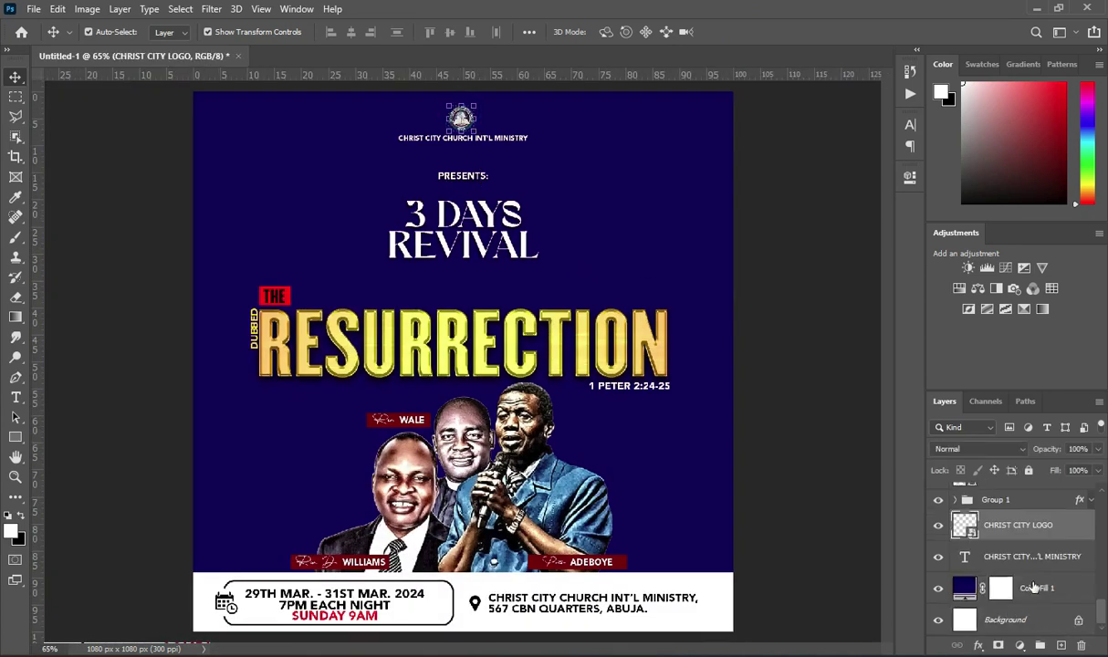
pyautogui.click(812, 296)
pyautogui.hotkey('alt', 'Tab')
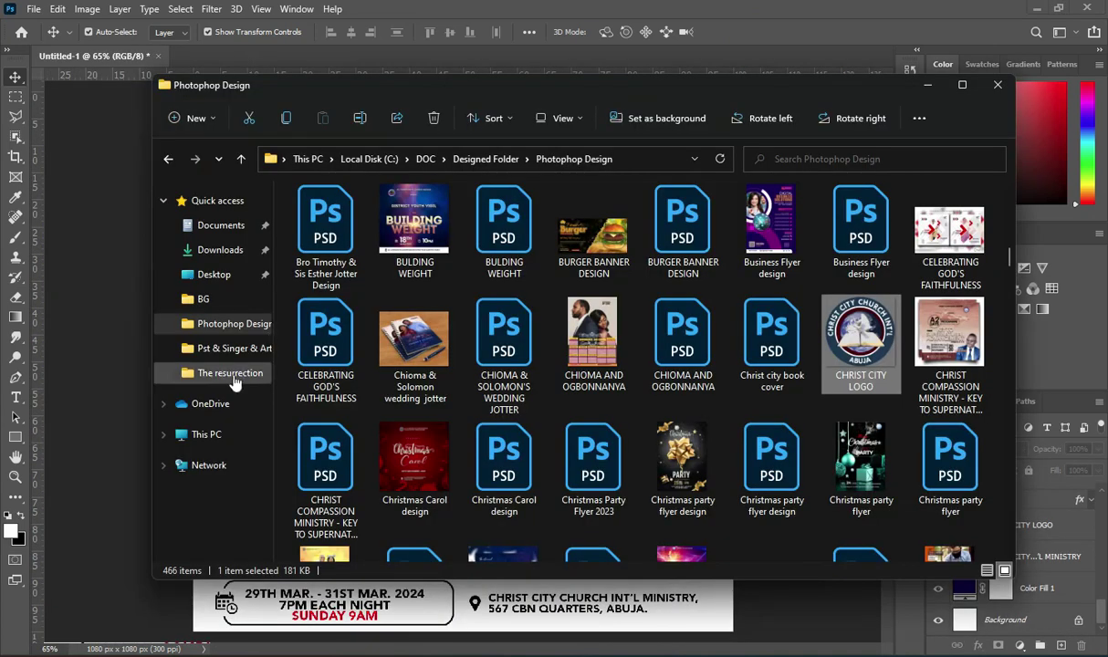
pyautogui.click(222, 372)
pyautogui.moveTo(684, 246); pyautogui.dragTo(593, 208)
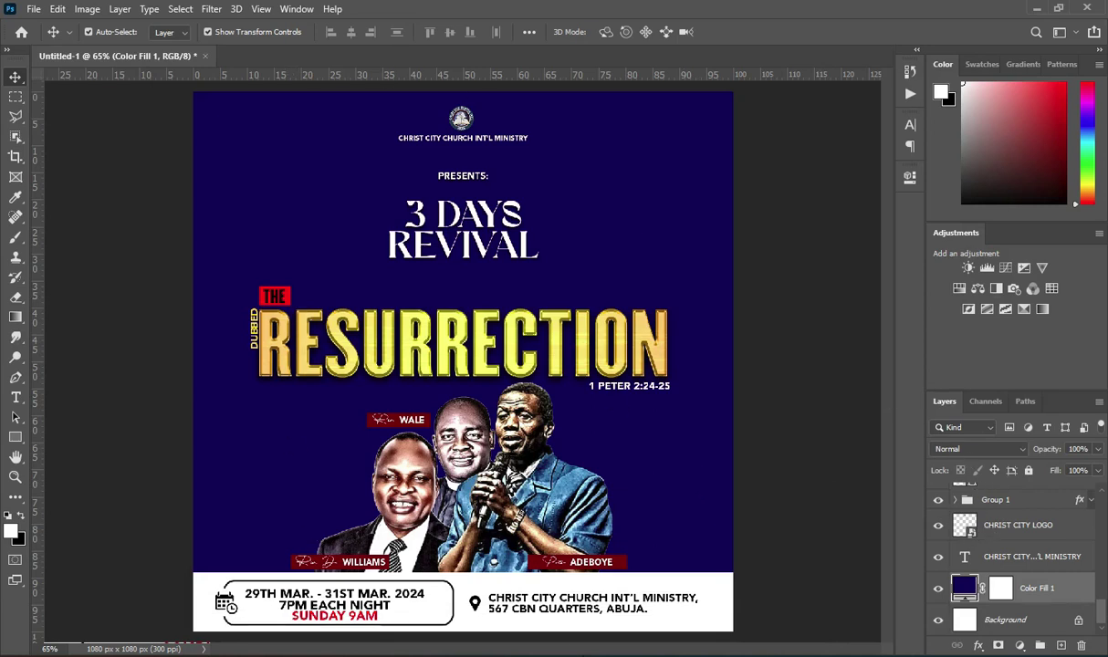
pyautogui.hotkey('alt', 'Tab')
pyautogui.moveTo(685, 239); pyautogui.dragTo(114, 564)
pyautogui.moveTo(341, 419); pyautogui.dragTo(345, 417)
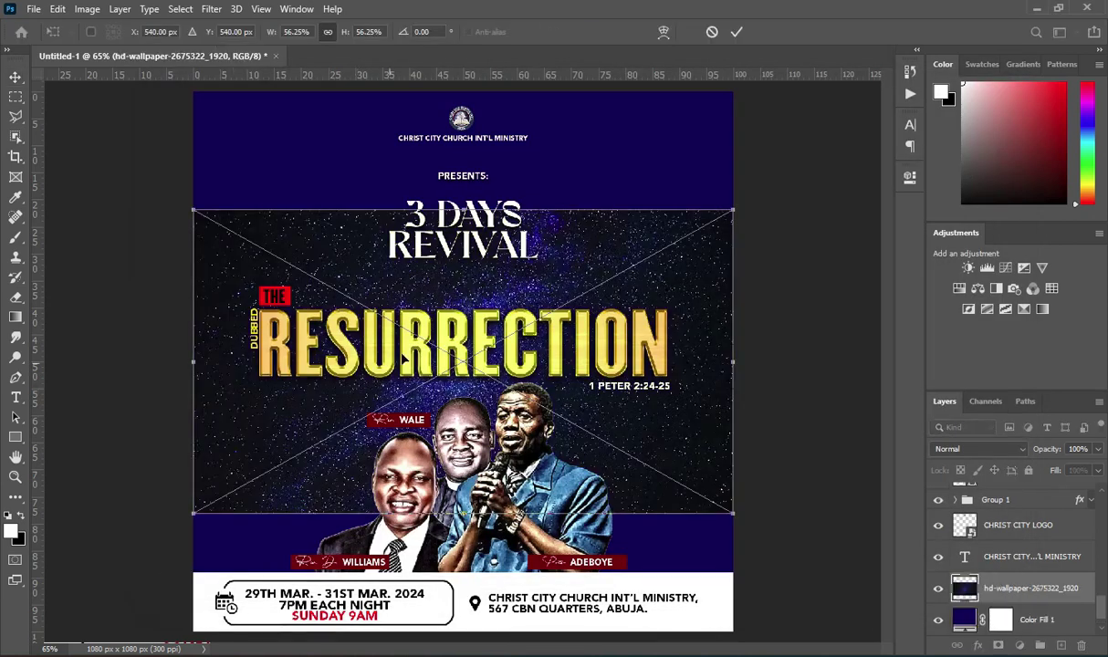
# - Move the starry wallpaper to the lower part of the canvas and enlarge it proportionally past the side edges
pyautogui.moveTo(588, 267); pyautogui.dragTo(604, 434)
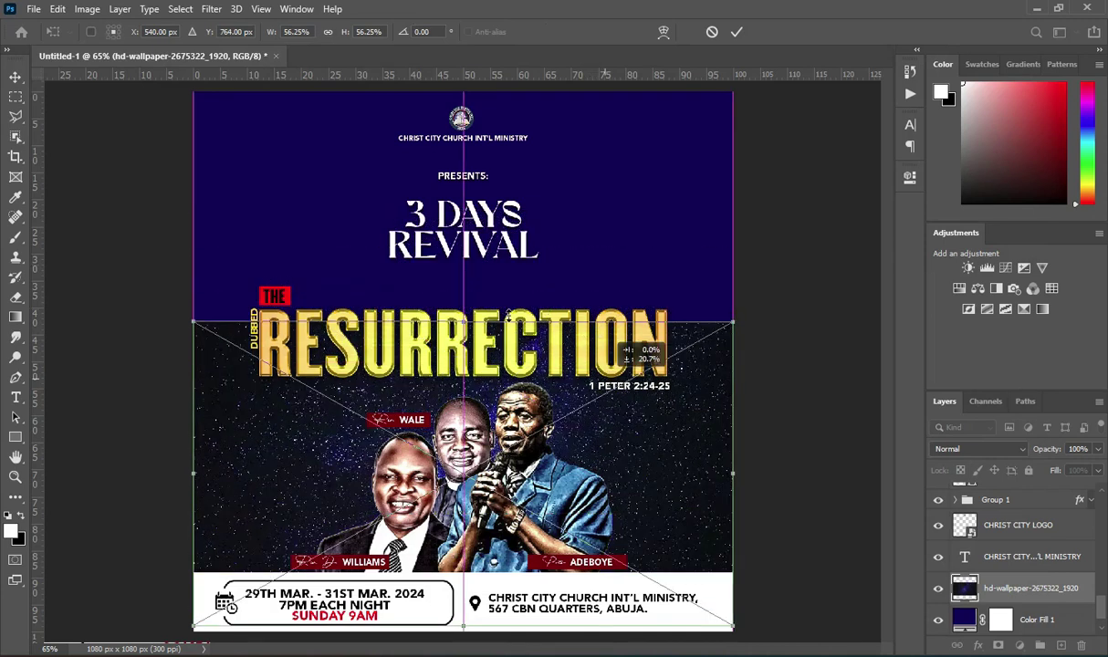
pyautogui.moveTo(463, 321); pyautogui.dragTo(465, 267)
pyautogui.click(737, 32)
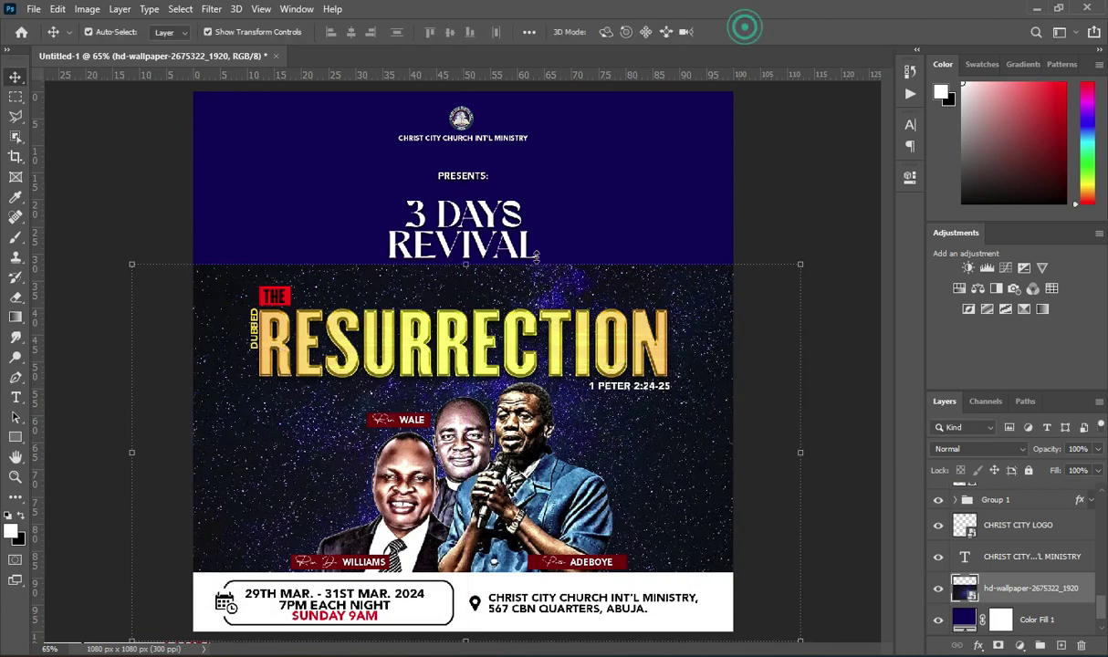
# - Apply a Gaussian Blur with a 20.8-pixel radius to the starry wallpaper layer
pyautogui.scroll(-1, 457, 365)
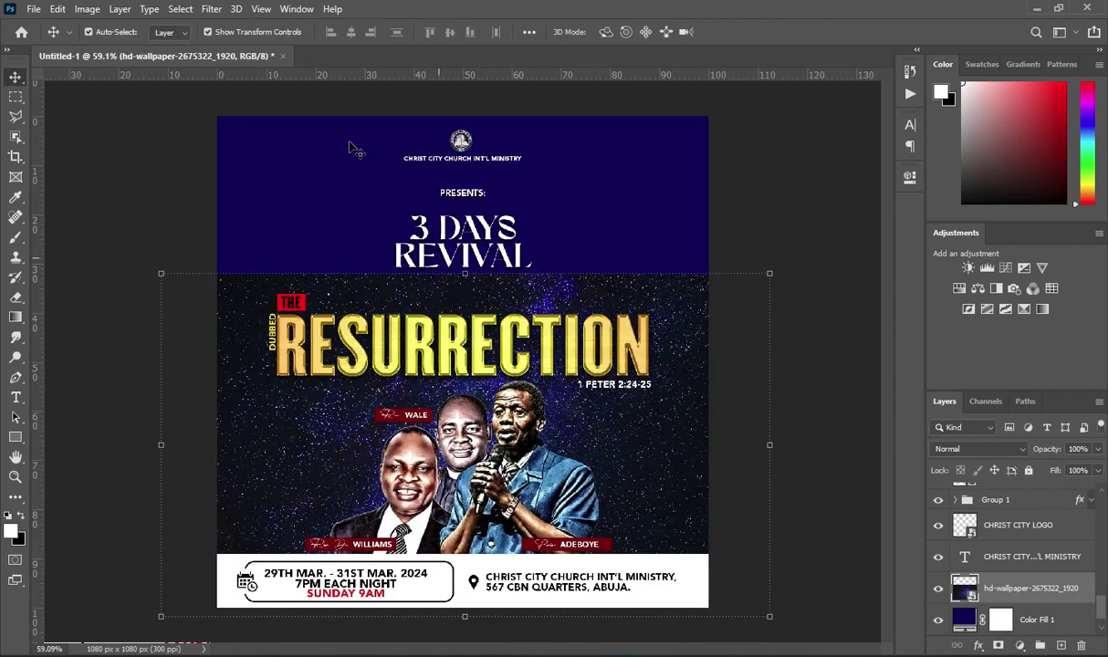
pyautogui.click(211, 10)
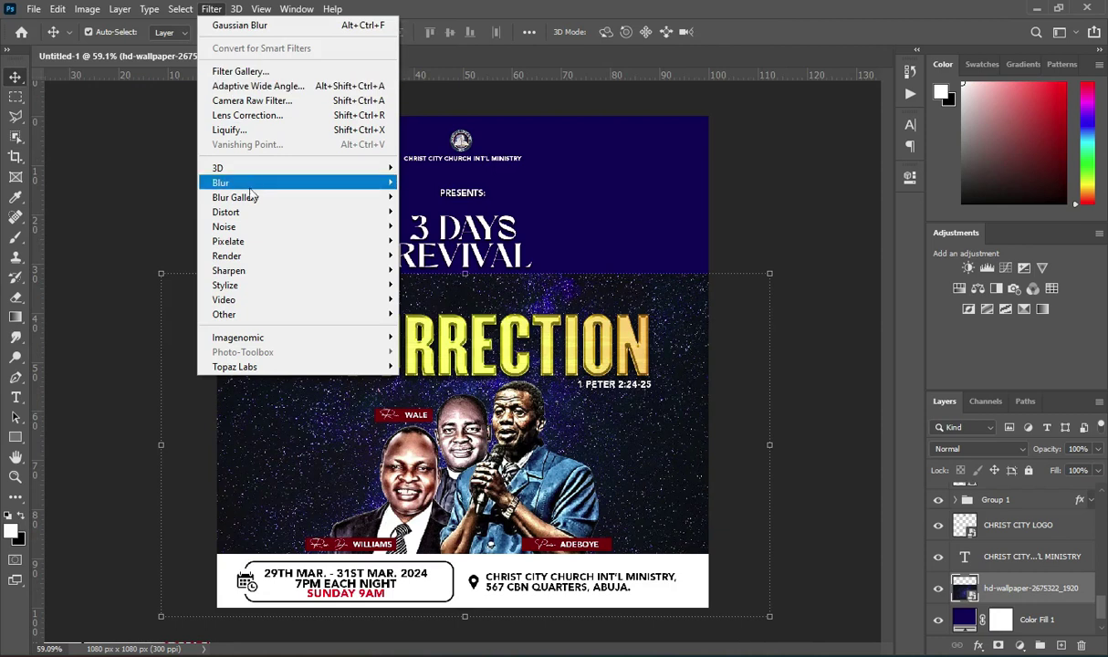
pyautogui.moveTo(241, 182)
pyautogui.click(439, 240)
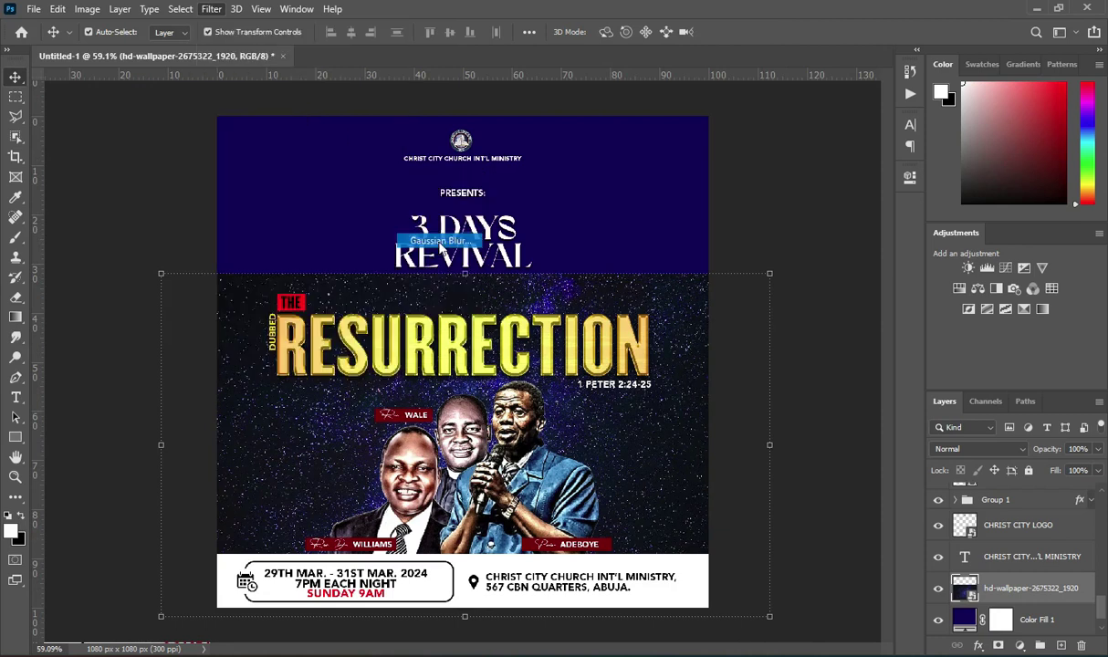
pyautogui.write('20.8')
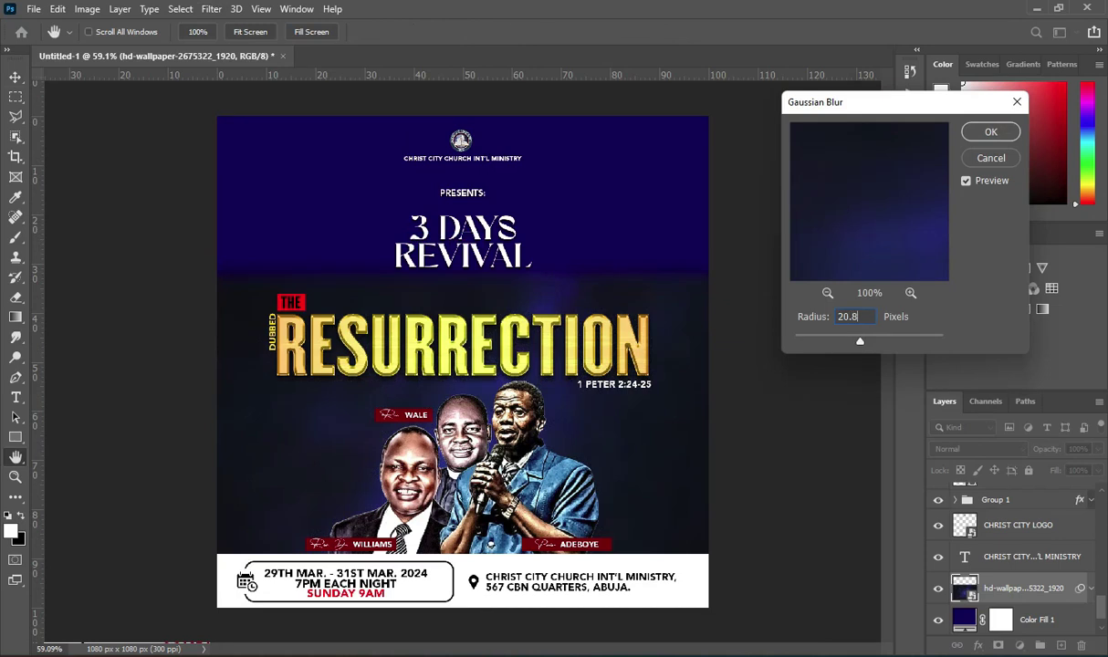
pyautogui.click(992, 133)
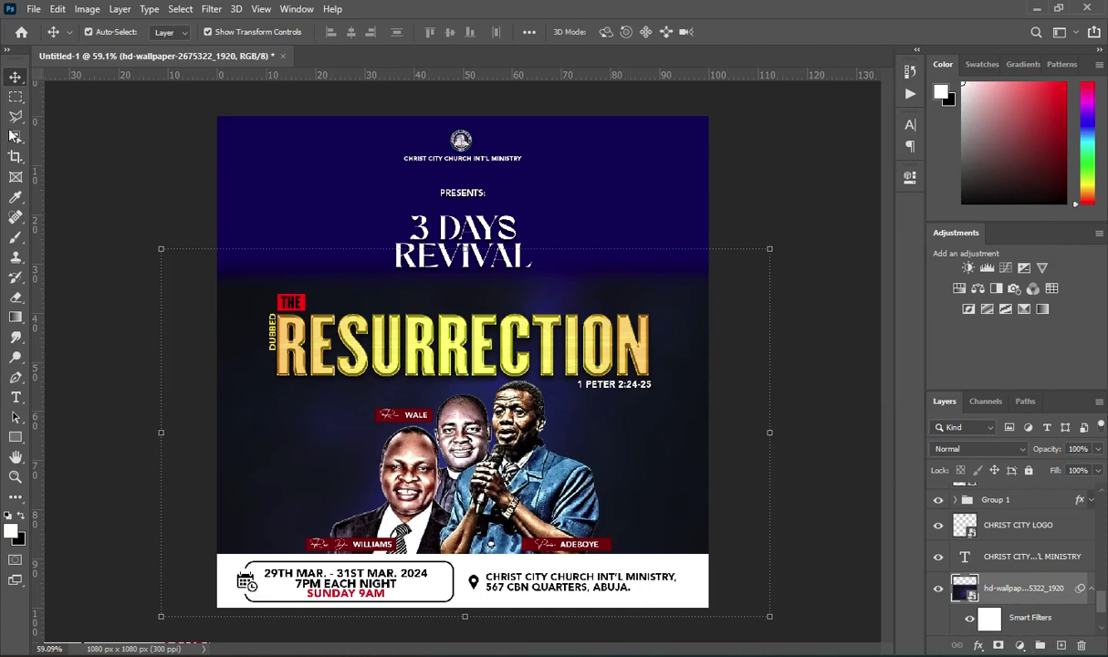
# - Add a layer mask to the blurred wallpaper and fade its upper edge into the blue background with vertical gradients
pyautogui.click(998, 645)
pyautogui.click(16, 317)
pyautogui.moveTo(468, 220); pyautogui.dragTo(464, 342)
pyautogui.moveTo(465, 210); pyautogui.dragTo(451, 398)
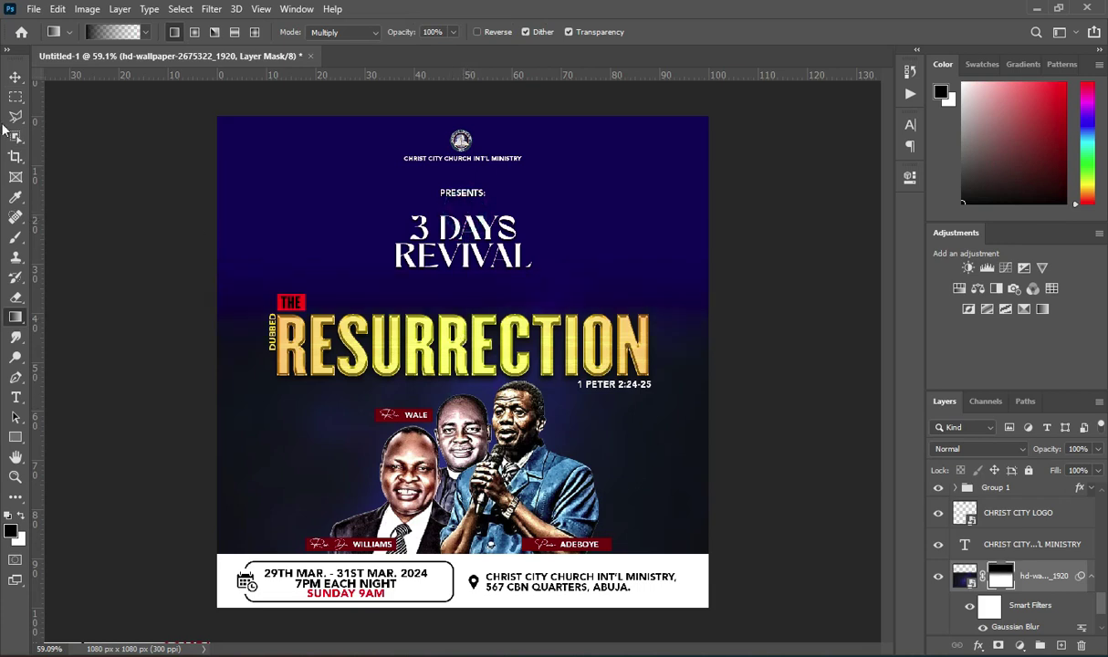
pyautogui.click(15, 76)
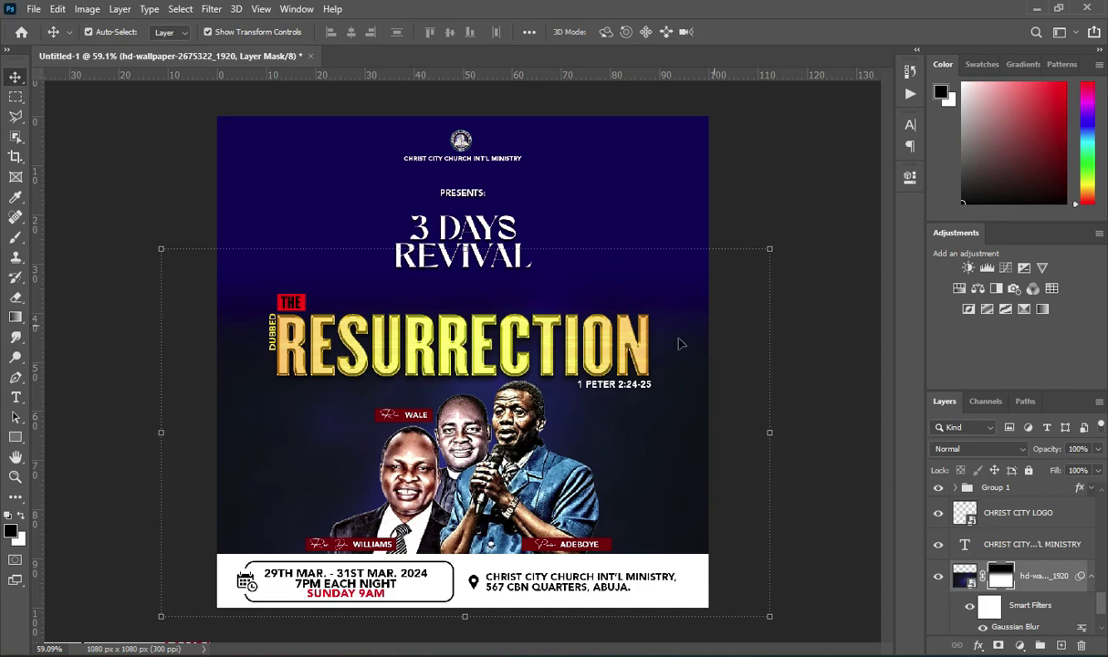
pyautogui.click(825, 229)
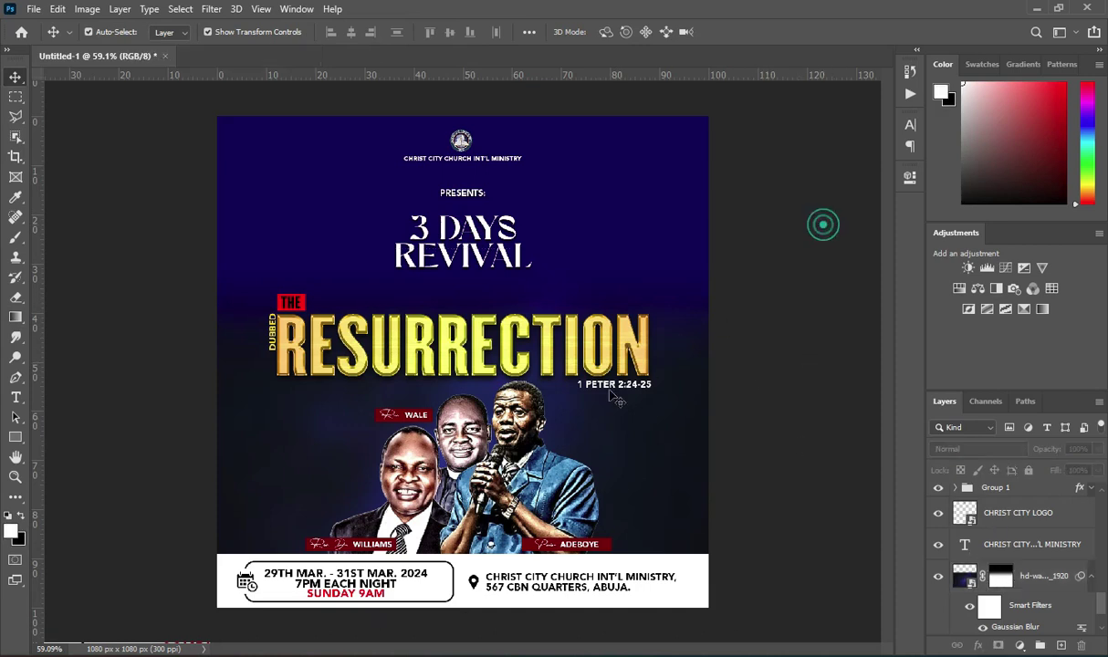
# - Create a new layer above the blurred wallpaper and set a bright red foreground colour for the Brush tool
pyautogui.click(1043, 582)
pyautogui.click(1060, 645)
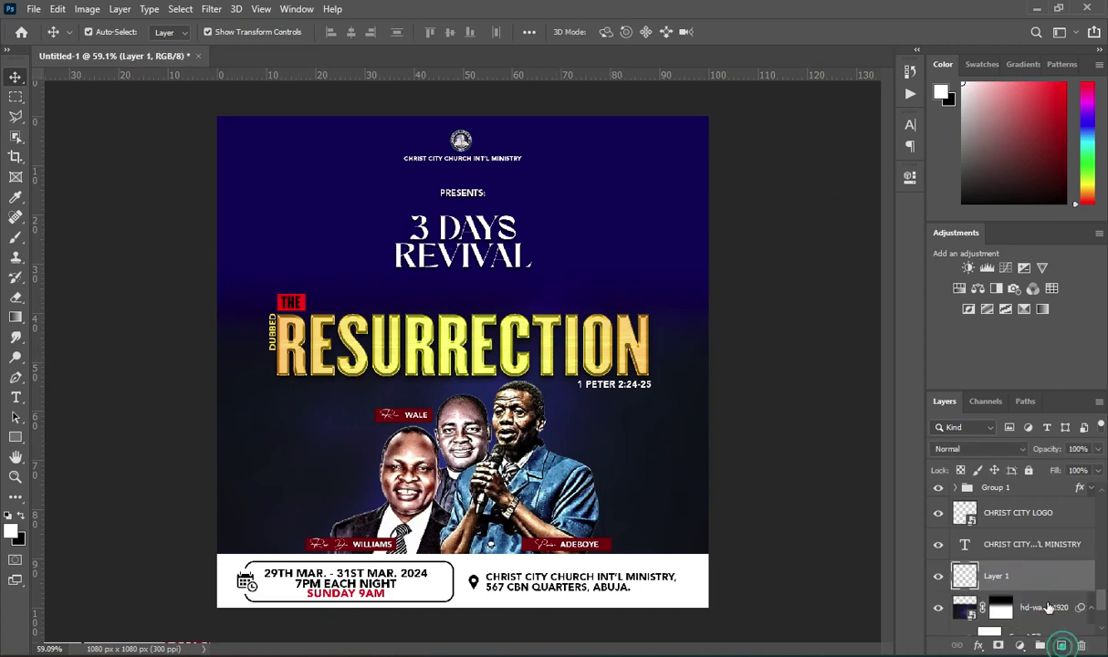
pyautogui.click(15, 238)
pyautogui.click(74, 237)
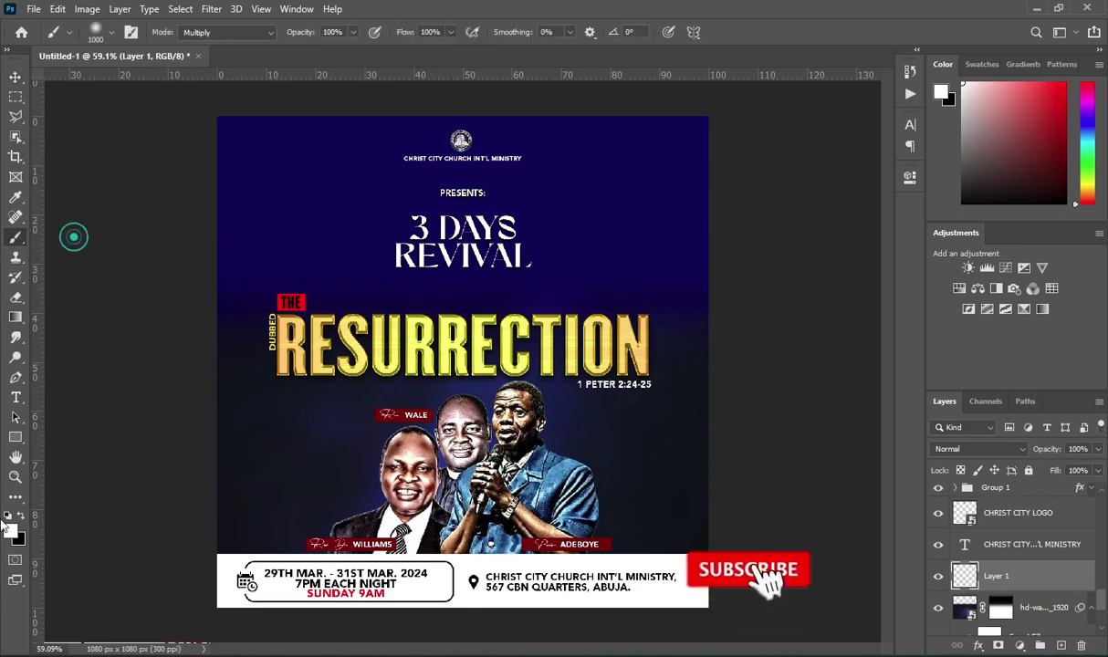
pyautogui.click(10, 528)
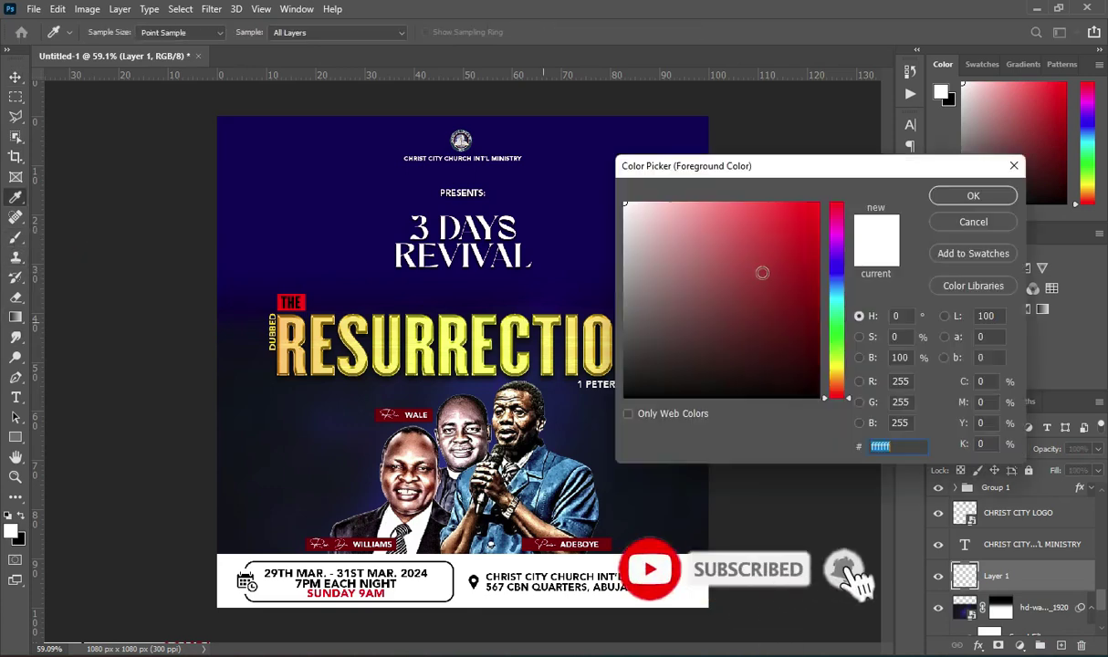
pyautogui.click(803, 233)
pyautogui.click(973, 196)
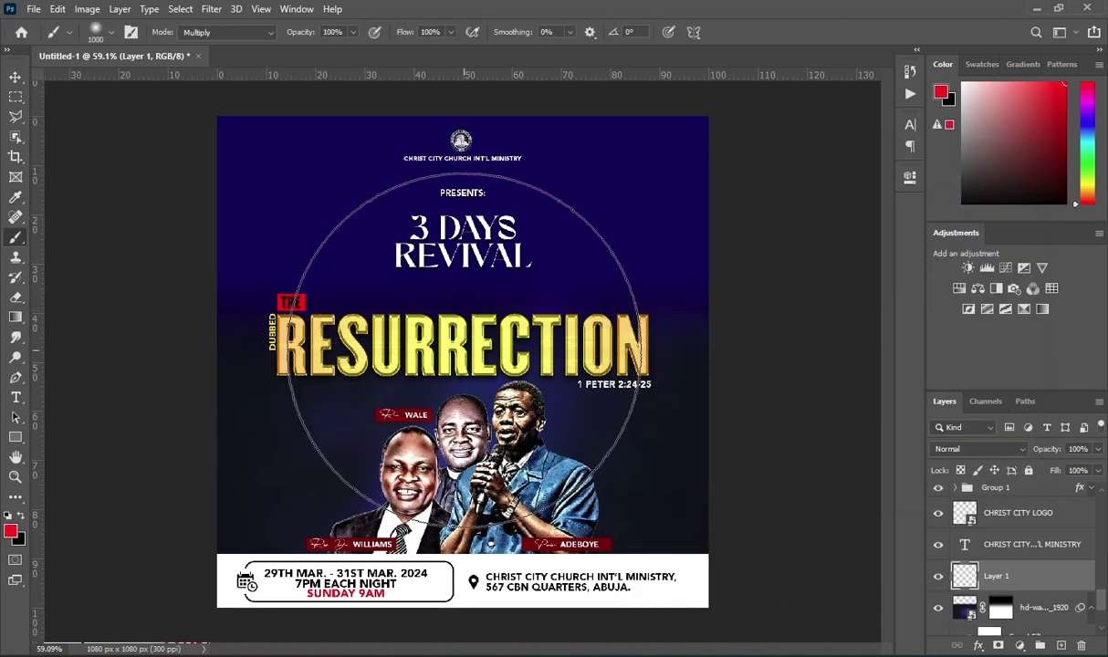
# - Paint a soft red glow behind the RESURRECTION title at the canvas centre with the 1000-pixel brush
pyautogui.click(466, 361)
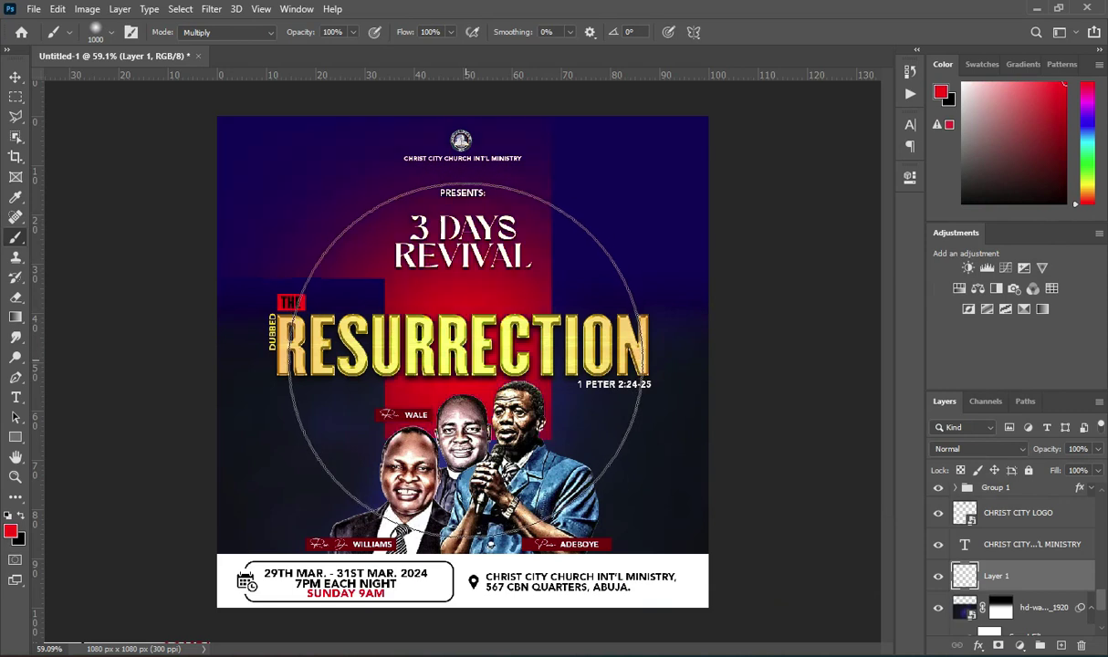
pyautogui.click(470, 355)
pyautogui.click(16, 76)
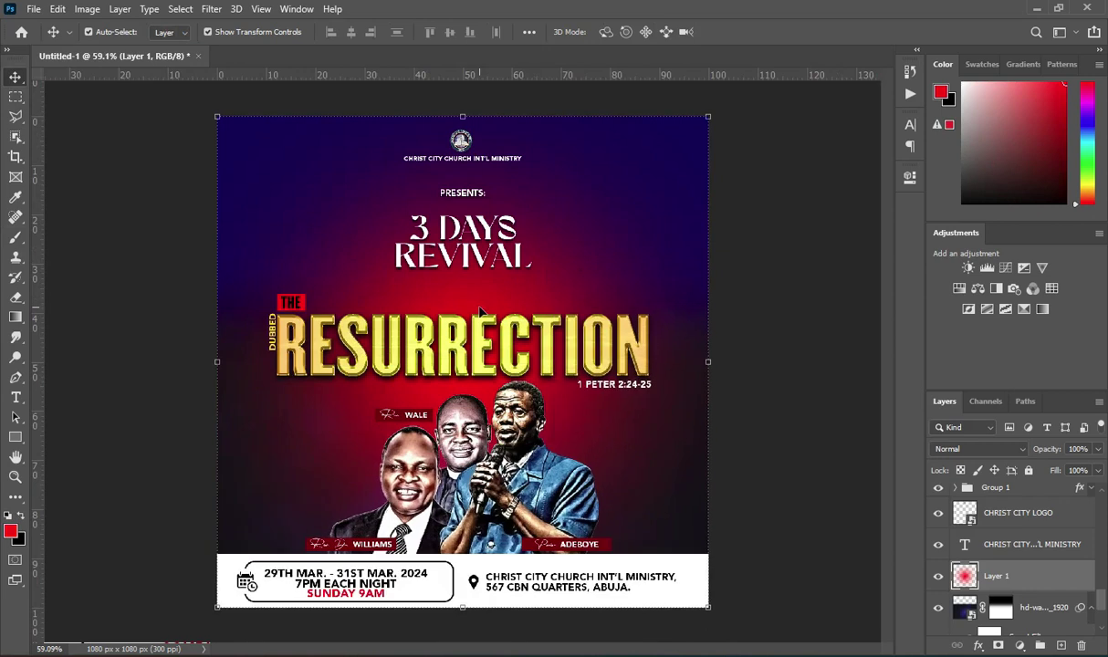
pyautogui.scroll(-1, 479, 313)
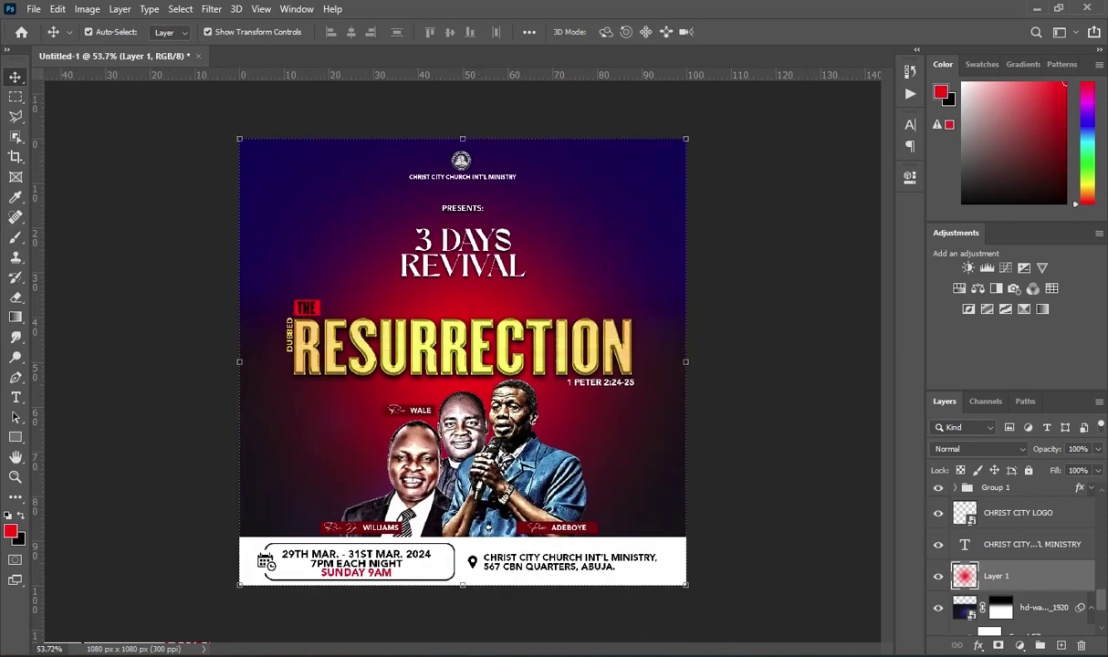
# - Place the pexels-pixabay-218480 church interior image from The resurrection folder onto the flyer, above the red glow layer
pyautogui.moveTo(792, 653)
pyautogui.click(792, 654)
pyautogui.click(792, 653)
pyautogui.scroll(2, 490, 333)
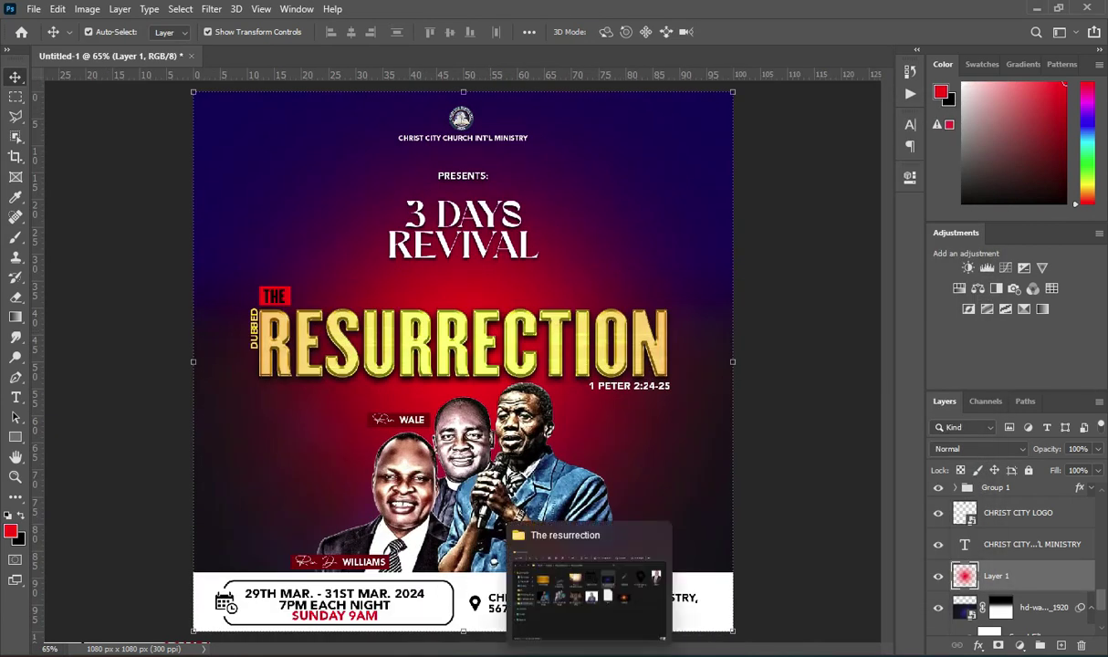
pyautogui.click(589, 653)
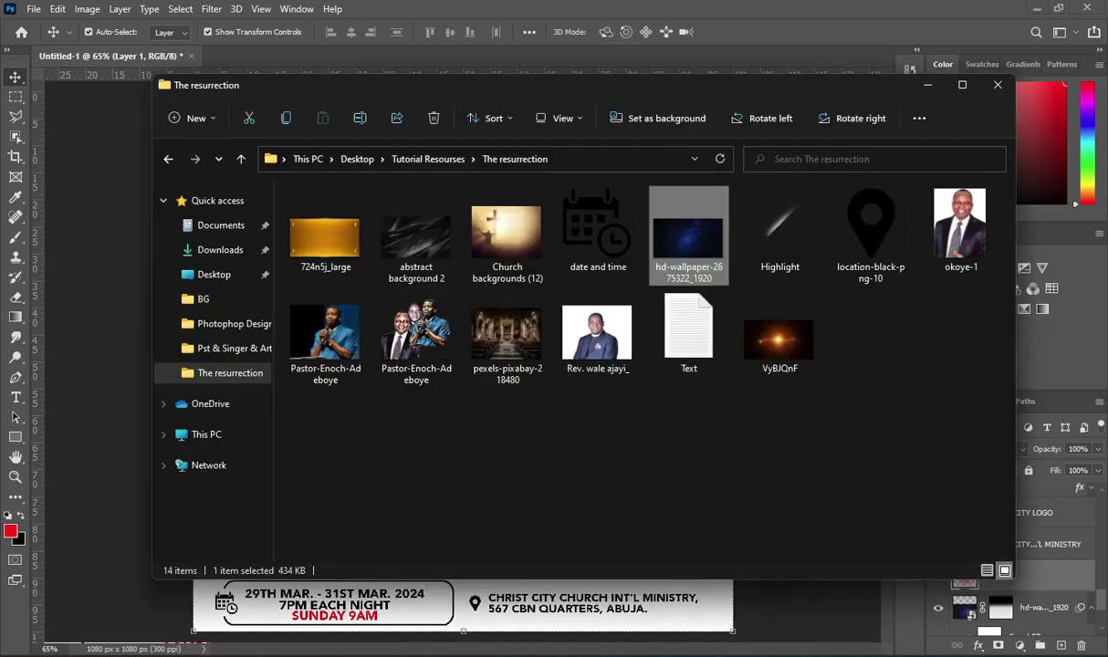
pyautogui.click(497, 337)
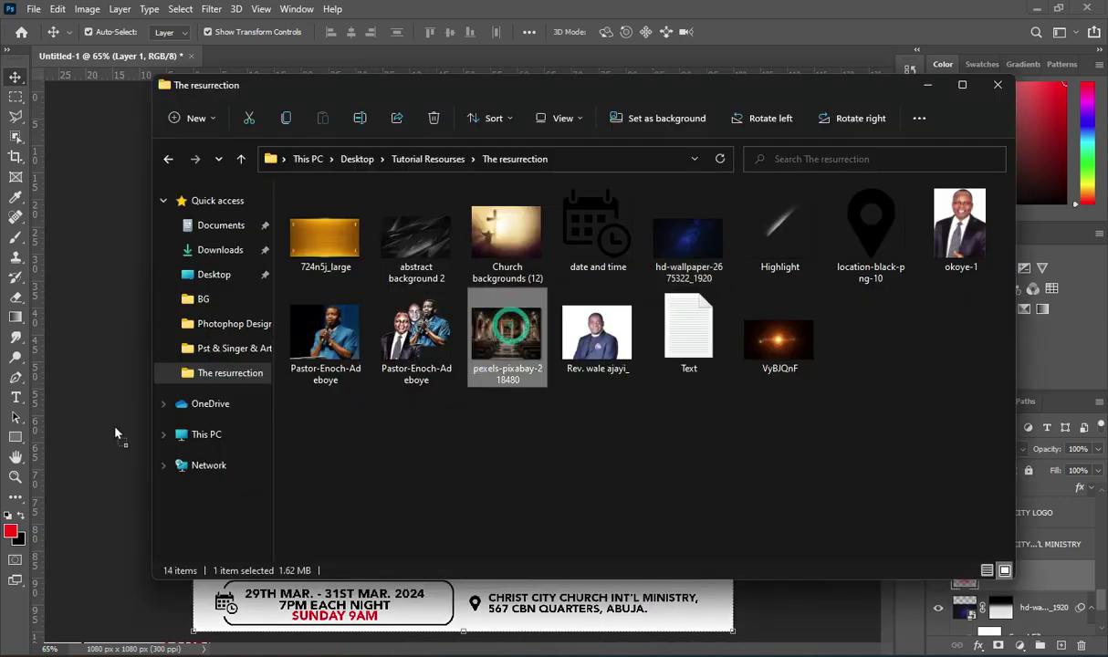
pyautogui.hotkey('alt', 'Tab')
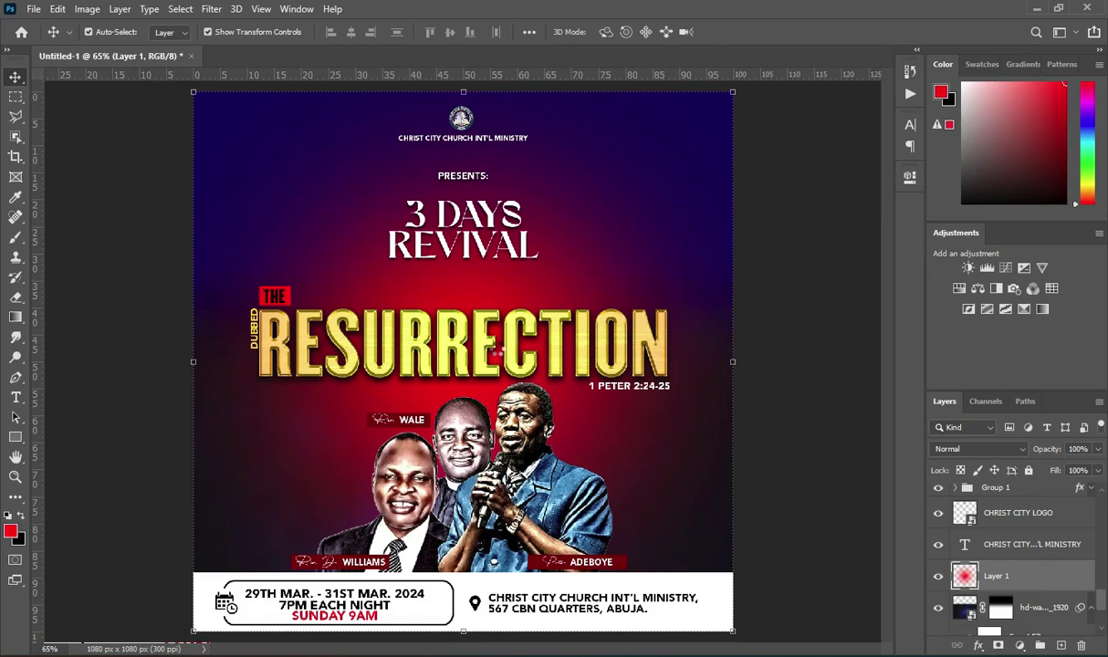
pyautogui.moveTo(497, 352); pyautogui.dragTo(497, 351)
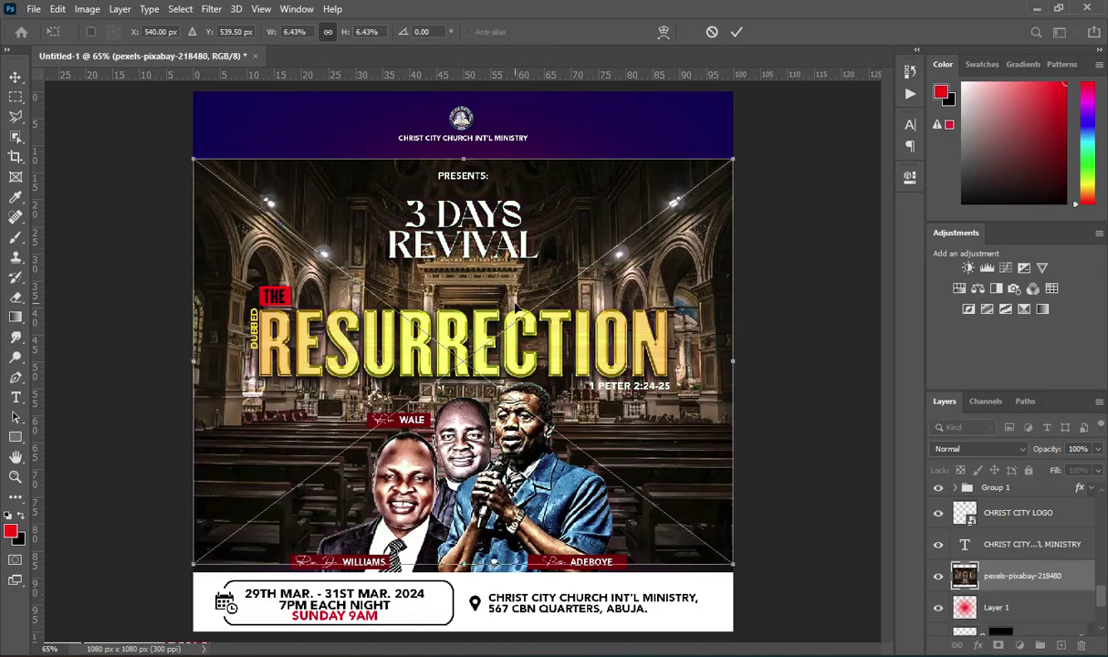
# - Scale the church interior image to about 6.57% and lower it so it covers the flyer's lower portion, centred at about Y 668 px
pyautogui.scroll(-2, 515, 306)
pyautogui.moveTo(555, 263); pyautogui.dragTo(554, 323)
pyautogui.moveTo(460, 240); pyautogui.dragTo(460, 234)
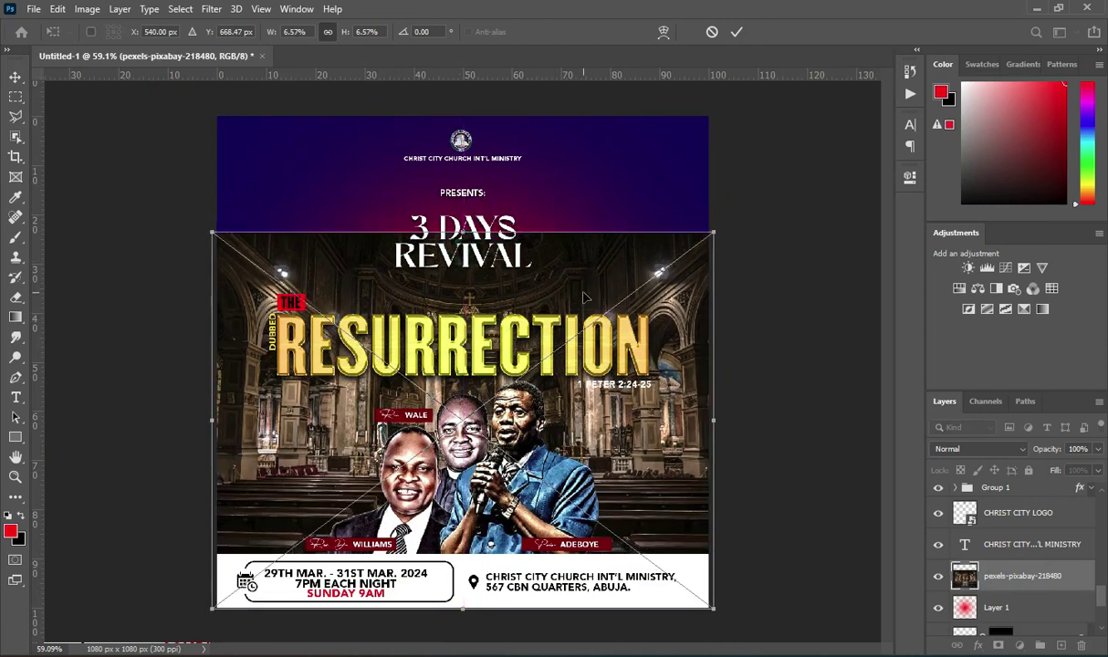
pyautogui.doubleClick(583, 292)
pyautogui.click(737, 32)
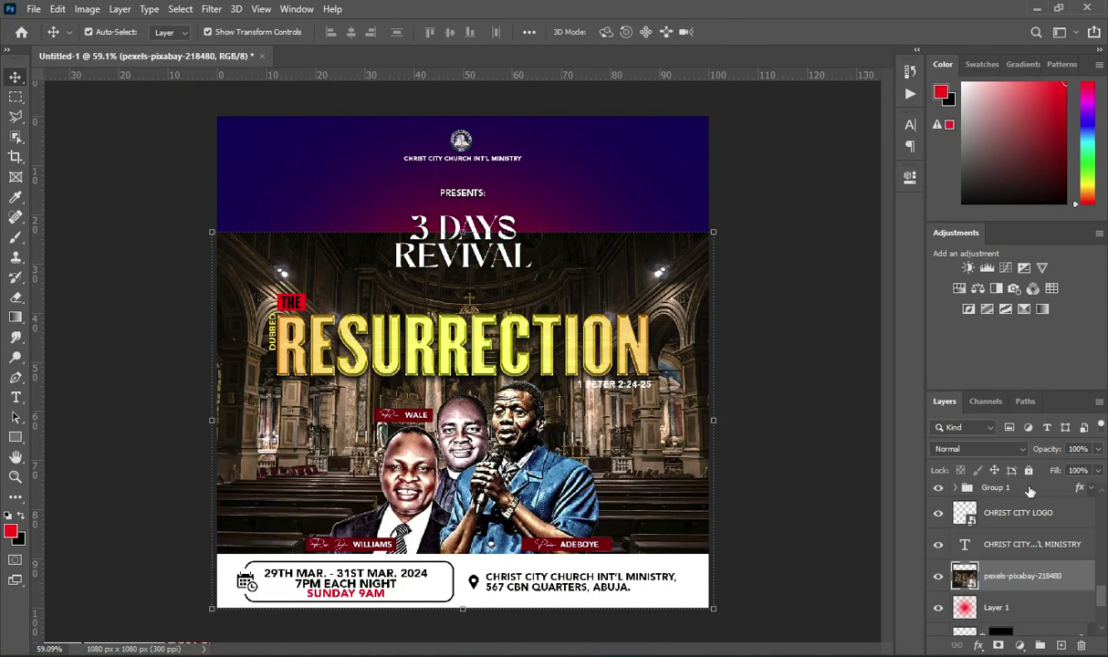
# - Set the church interior layer to Multiply and fade its upper edge into the red glow with vertical gradients on a layer mask
pyautogui.click(990, 450)
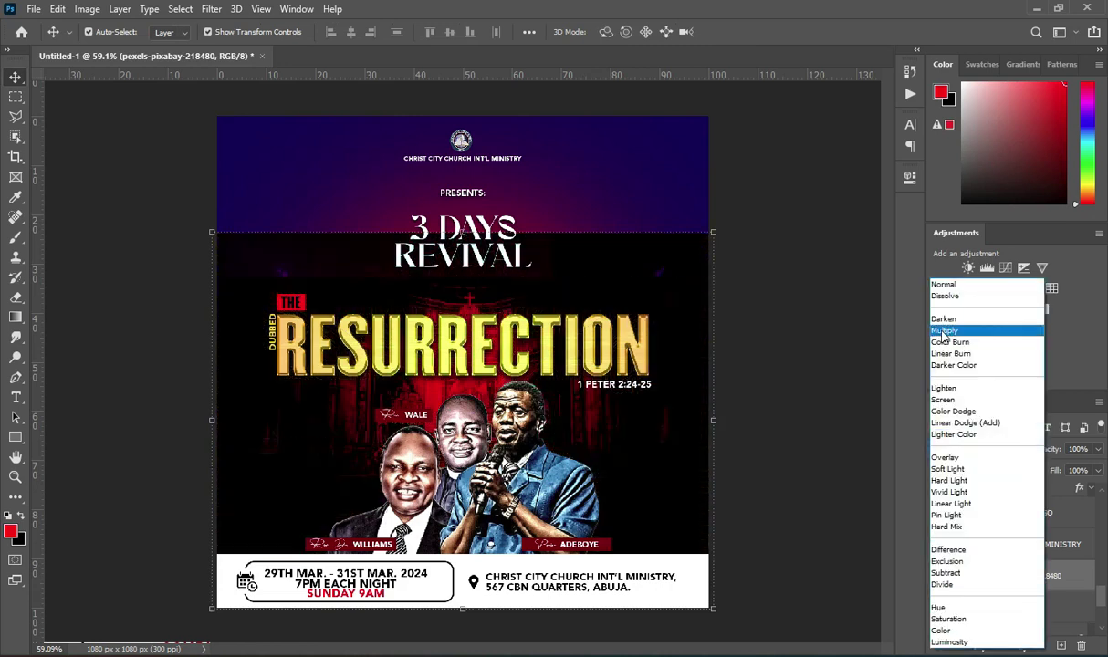
pyautogui.click(943, 337)
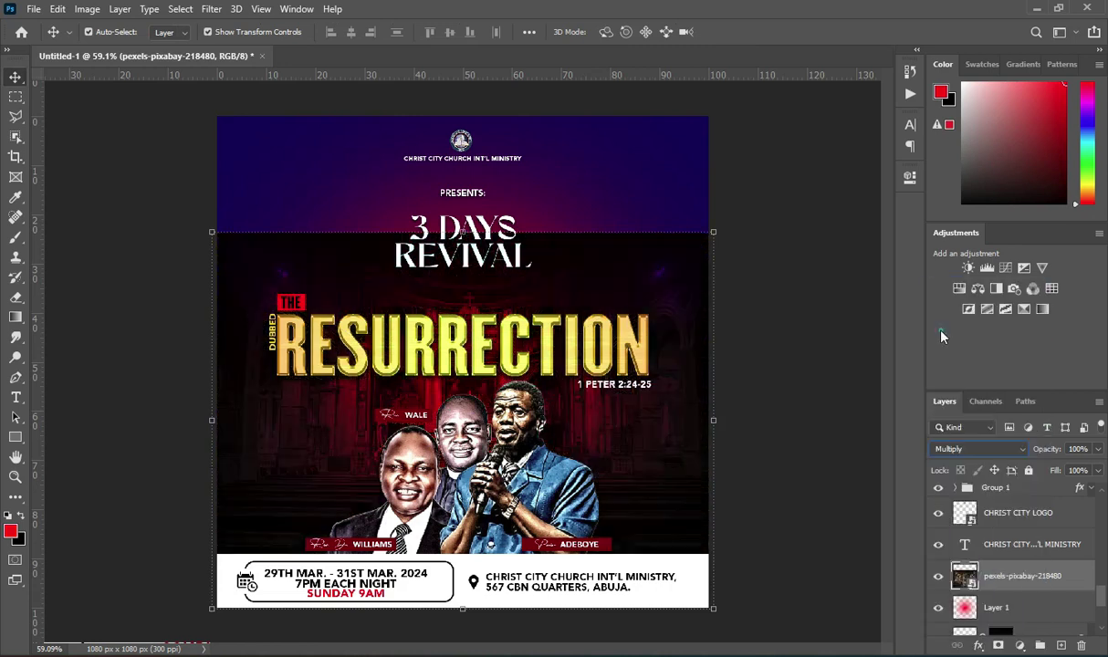
pyautogui.click(997, 645)
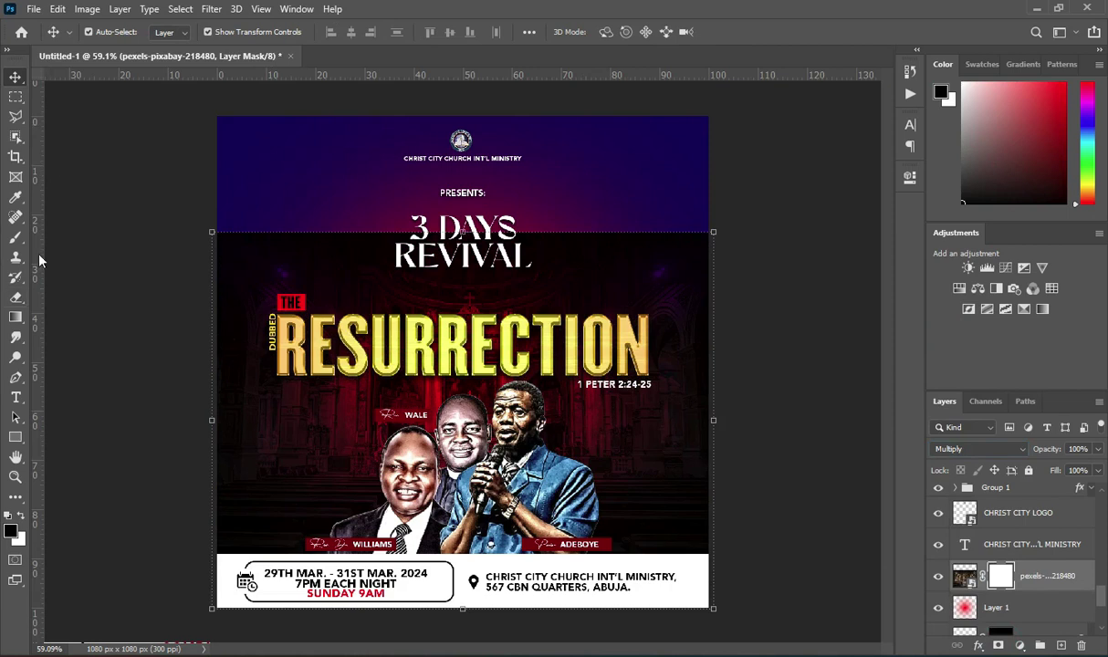
pyautogui.click(14, 316)
pyautogui.moveTo(468, 210); pyautogui.dragTo(445, 301)
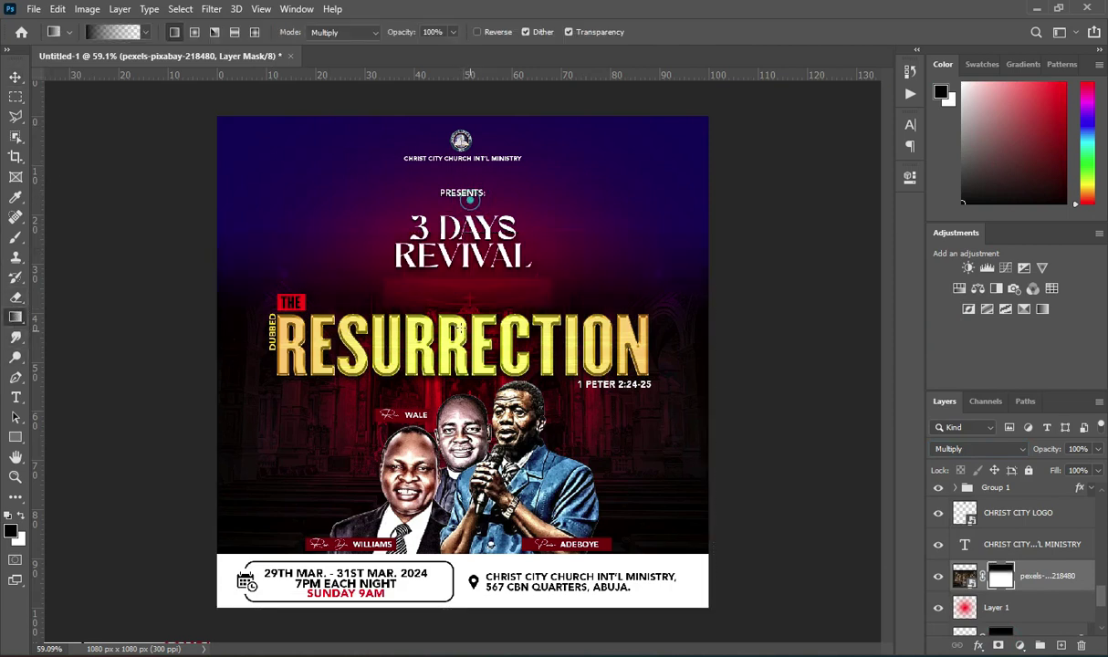
pyautogui.moveTo(486, 343); pyautogui.dragTo(485, 344)
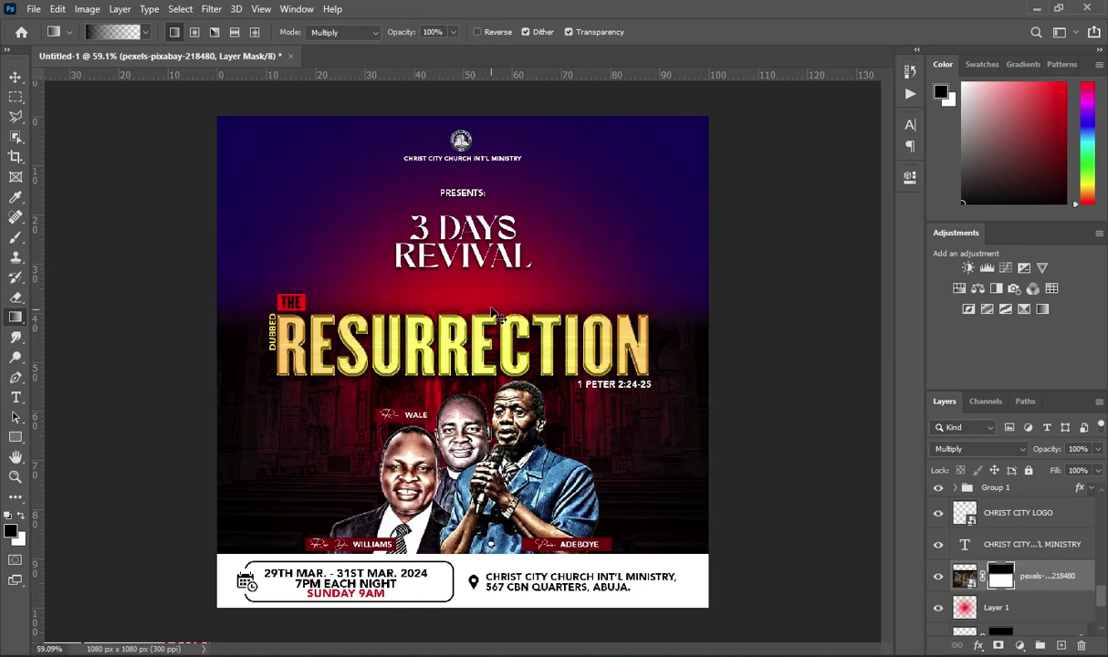
pyautogui.hotkey('ctrl', 'z')
pyautogui.moveTo(500, 197); pyautogui.dragTo(500, 363)
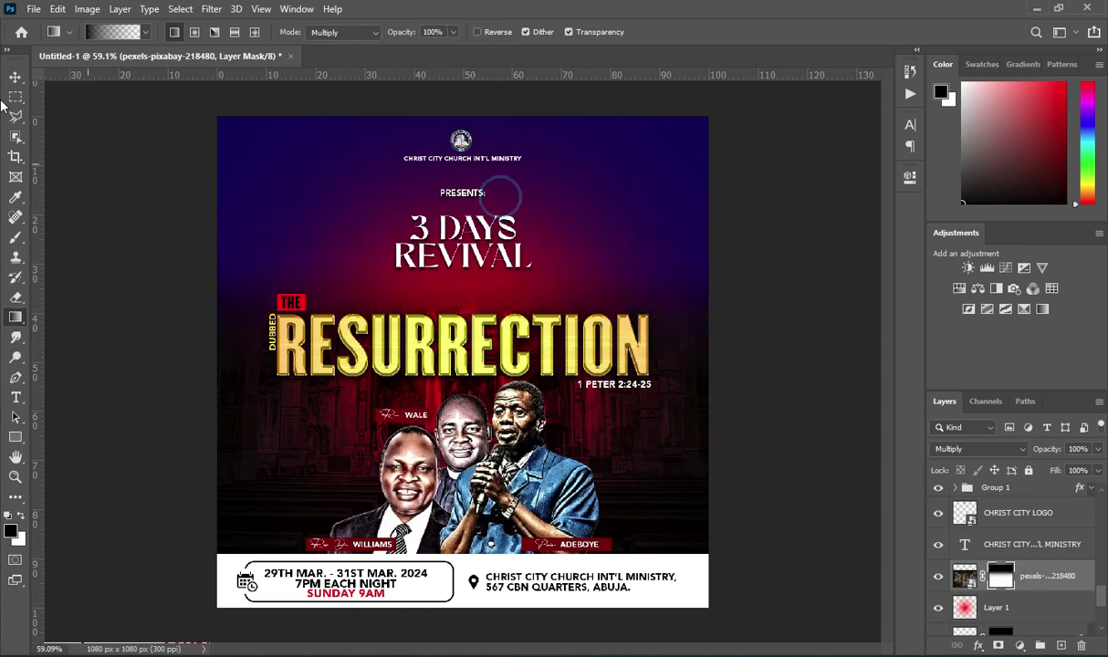
pyautogui.click(15, 78)
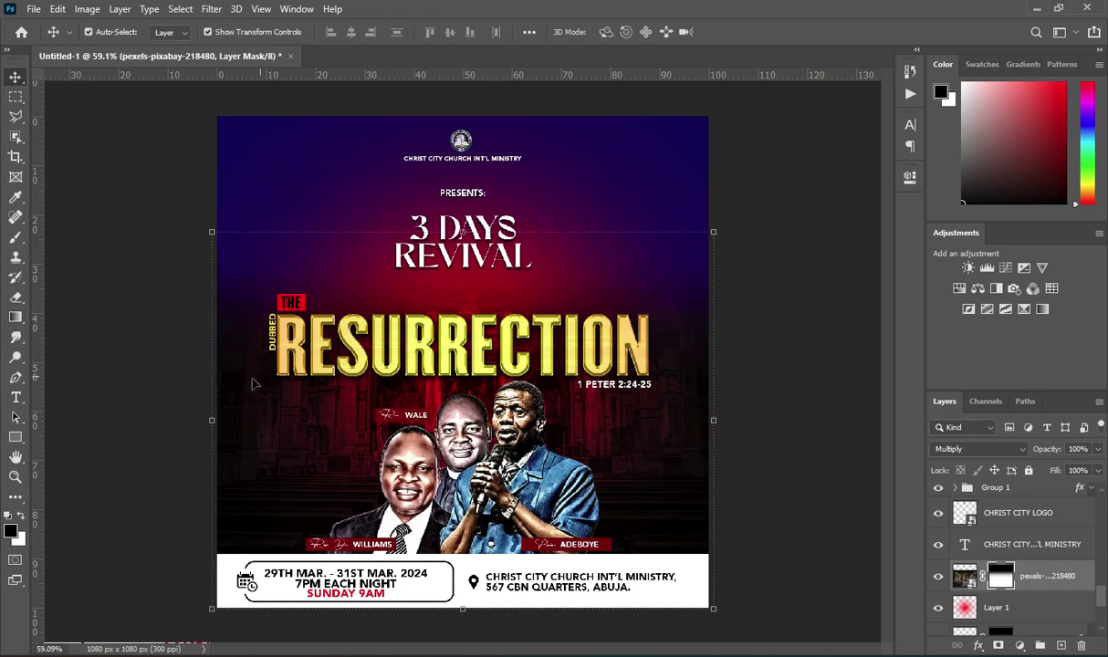
pyautogui.click(757, 210)
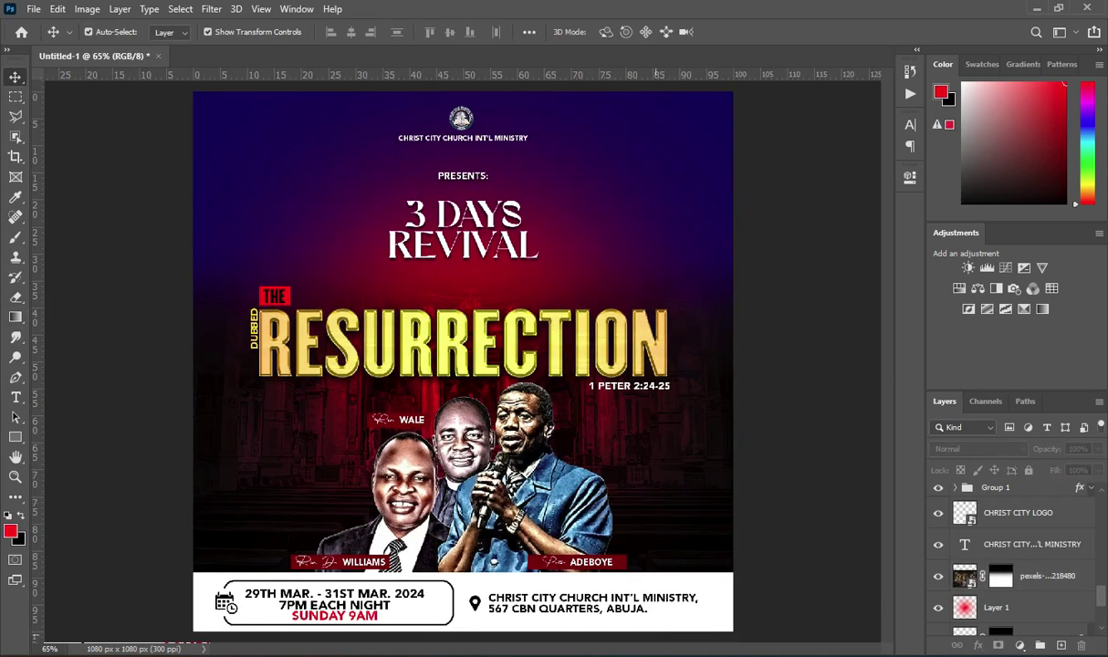
# - Place the Church backgrounds (12) cross image from The resurrection folder onto the flyer
pyautogui.click(593, 654)
pyautogui.click(470, 227)
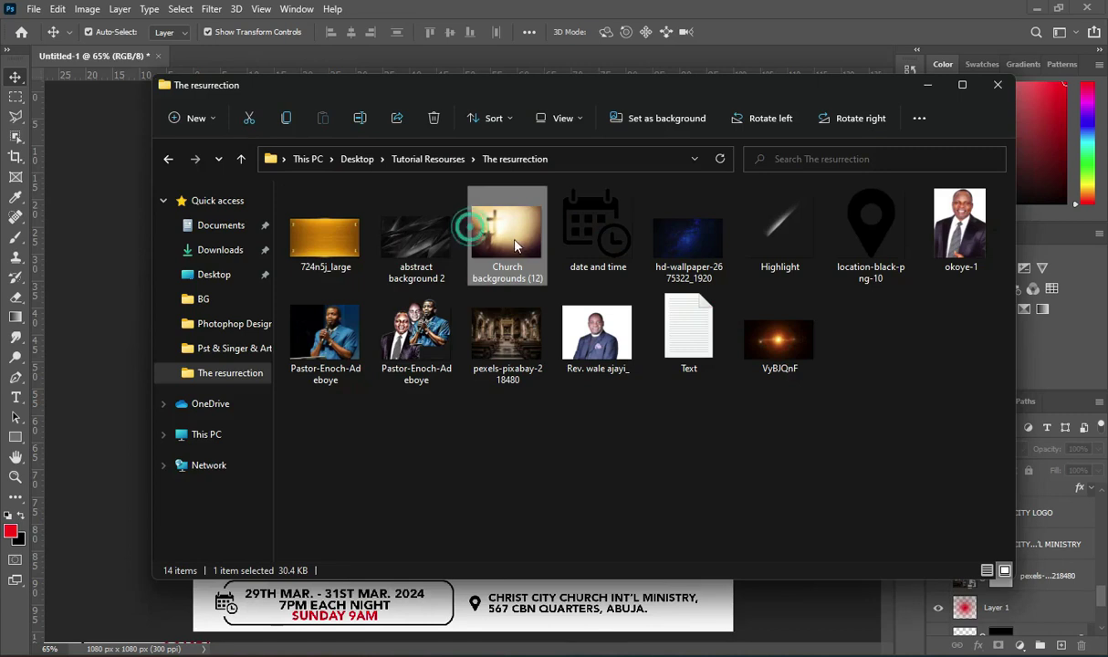
pyautogui.hotkey('alt', 'Tab')
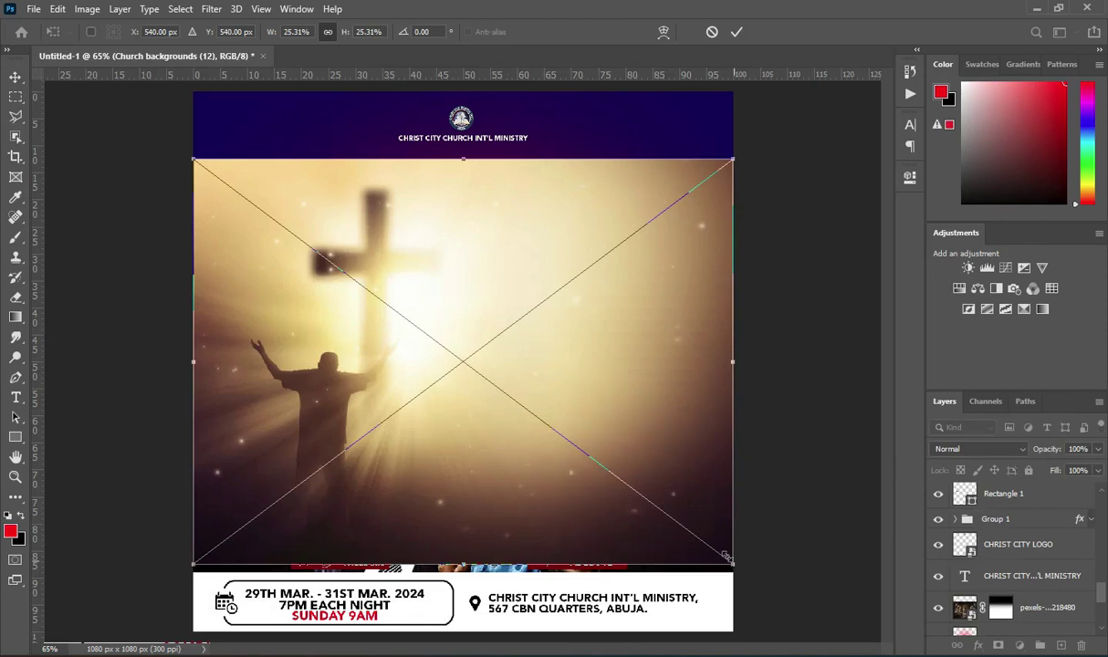
# - Scale the cross image to about 20.66% and position it over the flyer's upper-left area, flush with the canvas's left edge
pyautogui.moveTo(728, 556); pyautogui.dragTo(689, 527)
pyautogui.moveTo(416, 413); pyautogui.dragTo(402, 326)
pyautogui.scroll(-3, 480, 321)
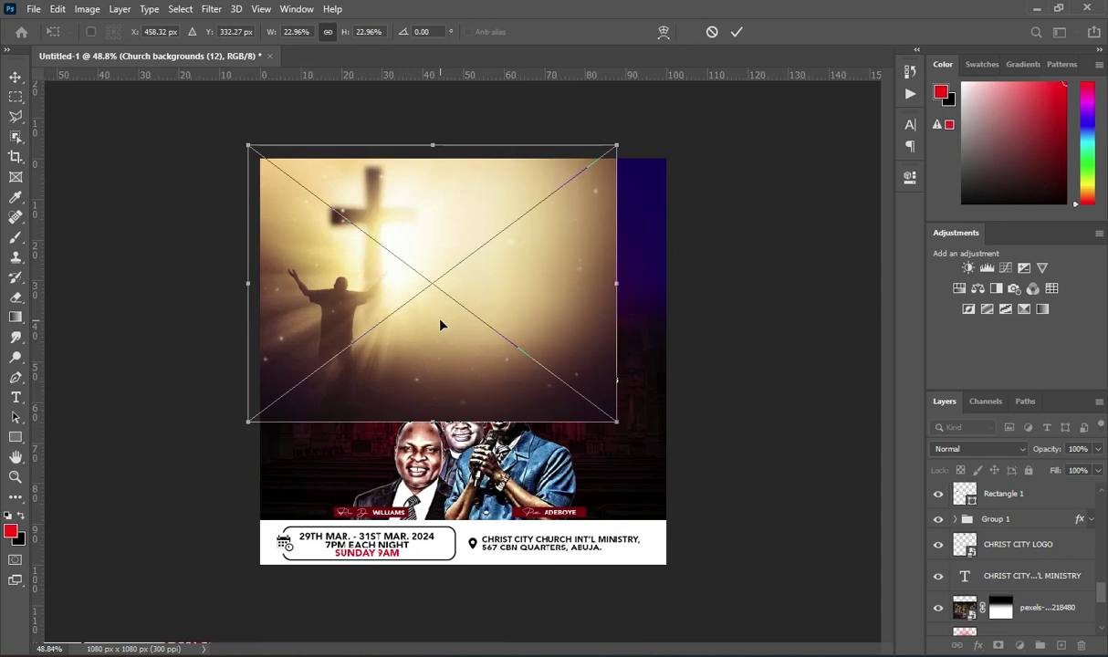
pyautogui.moveTo(439, 325); pyautogui.dragTo(460, 334)
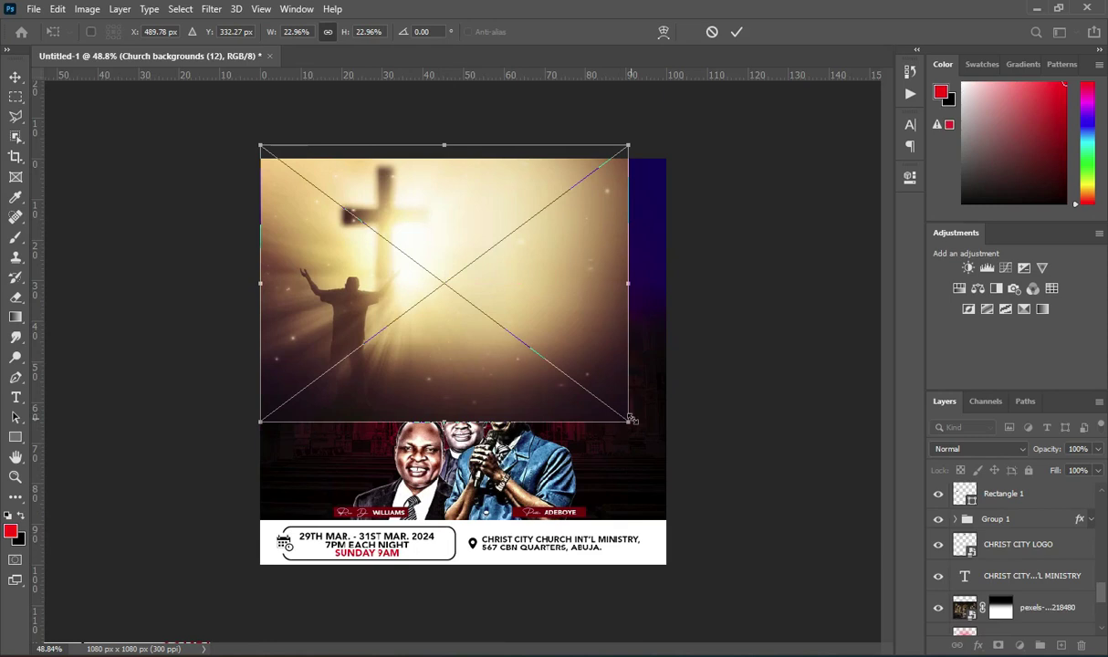
pyautogui.moveTo(628, 418); pyautogui.dragTo(593, 398)
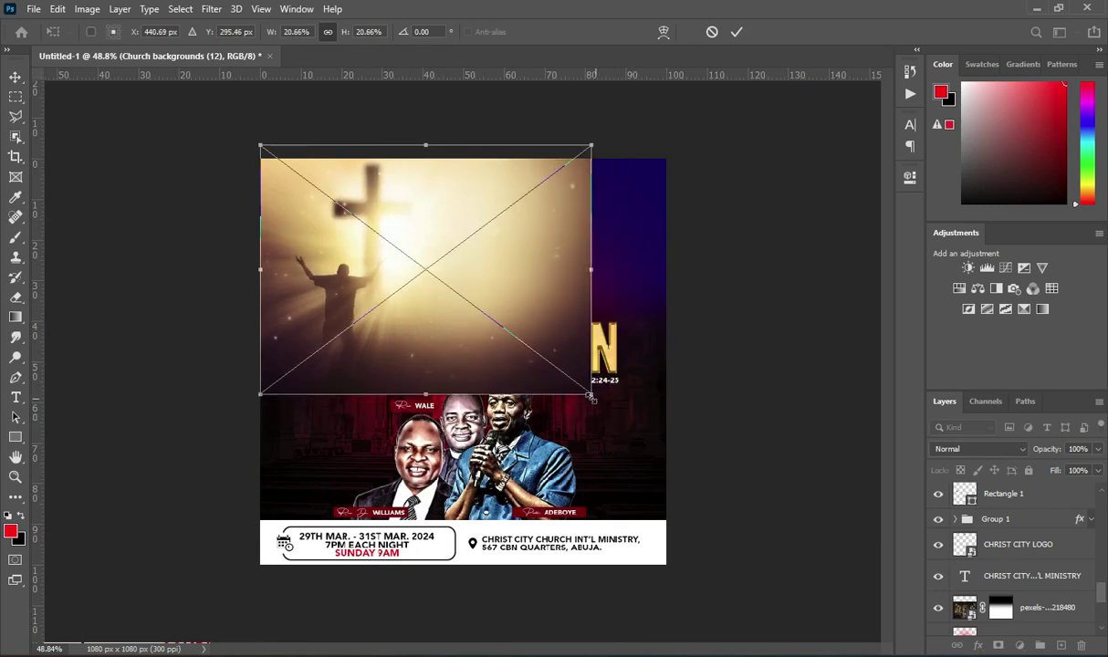
pyautogui.click(738, 32)
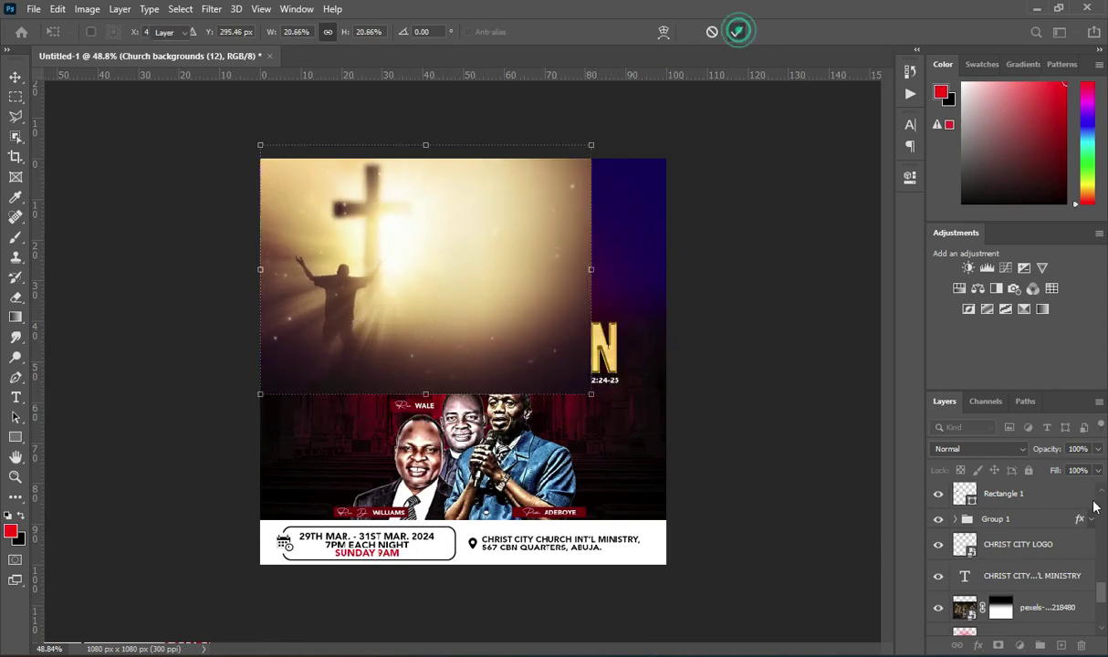
# - Move the cross image layer below the church name text, directly above the church interior layer, and set its blend mode to Screen
pyautogui.moveTo(1102, 595); pyautogui.dragTo(1101, 504)
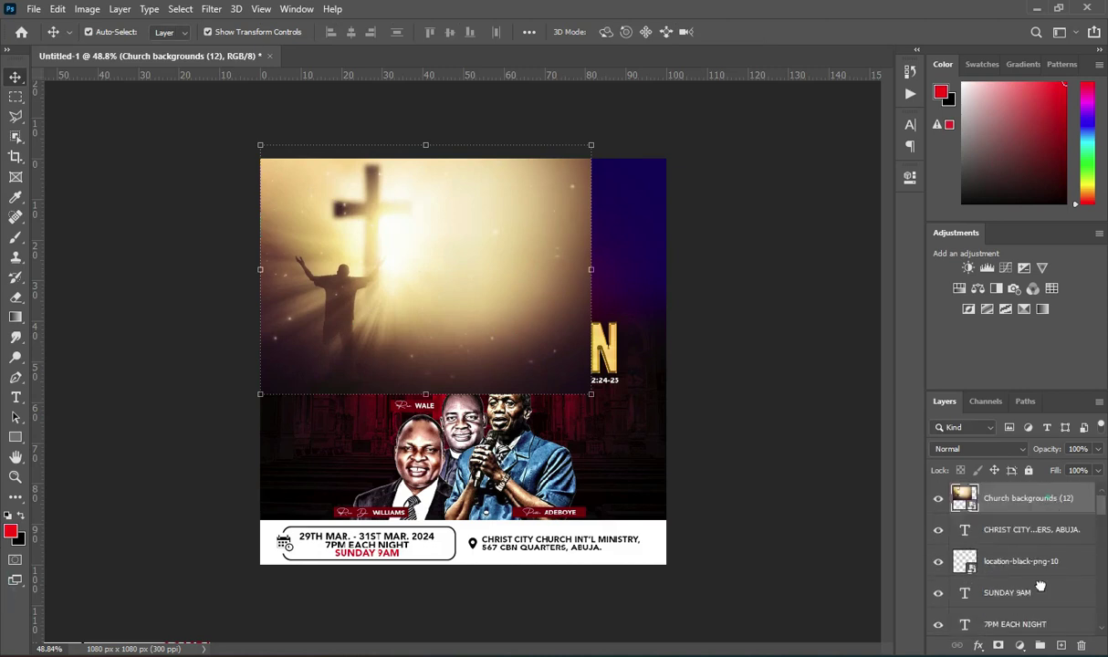
pyautogui.scroll(-2, 1046, 566)
pyautogui.moveTo(1044, 655); pyautogui.dragTo(971, 500)
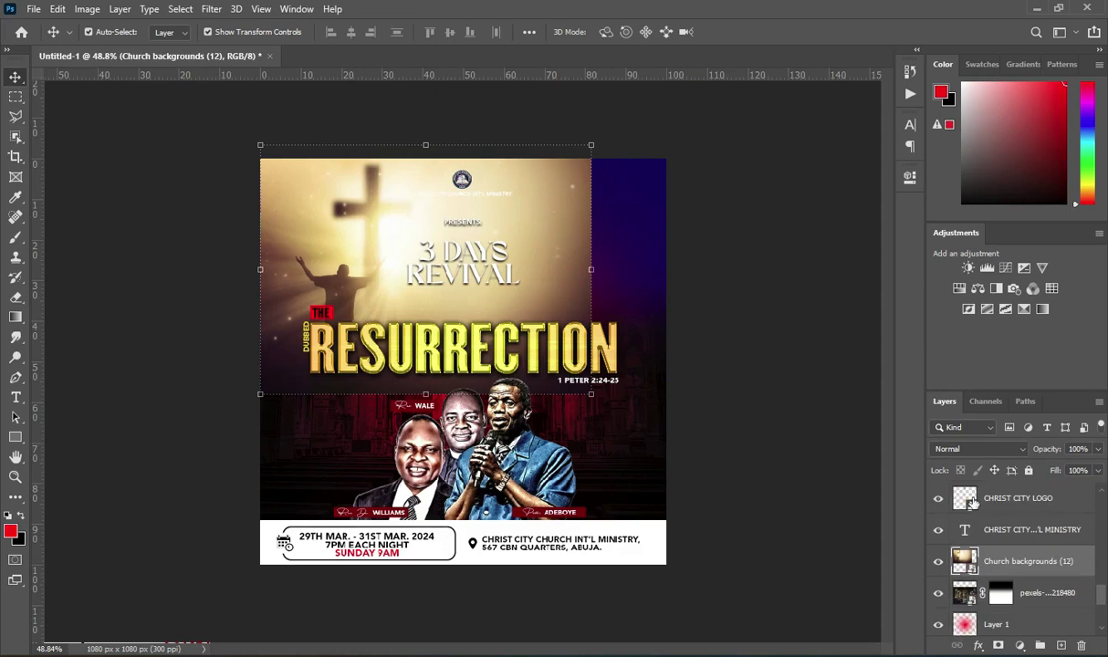
pyautogui.scroll(1, 435, 311)
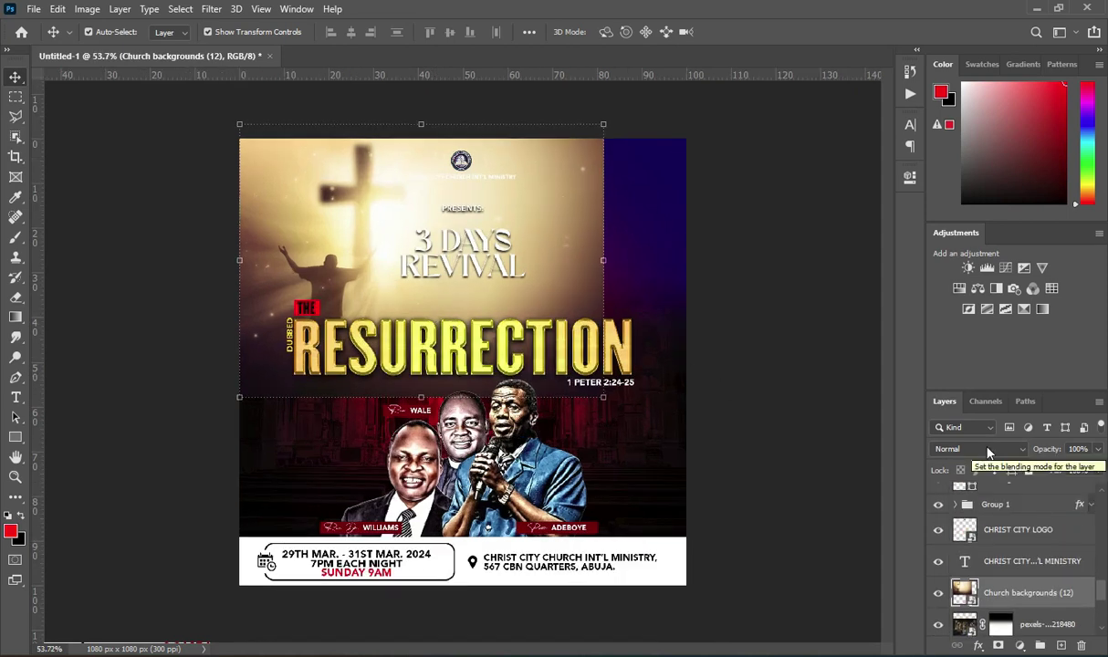
pyautogui.click(988, 448)
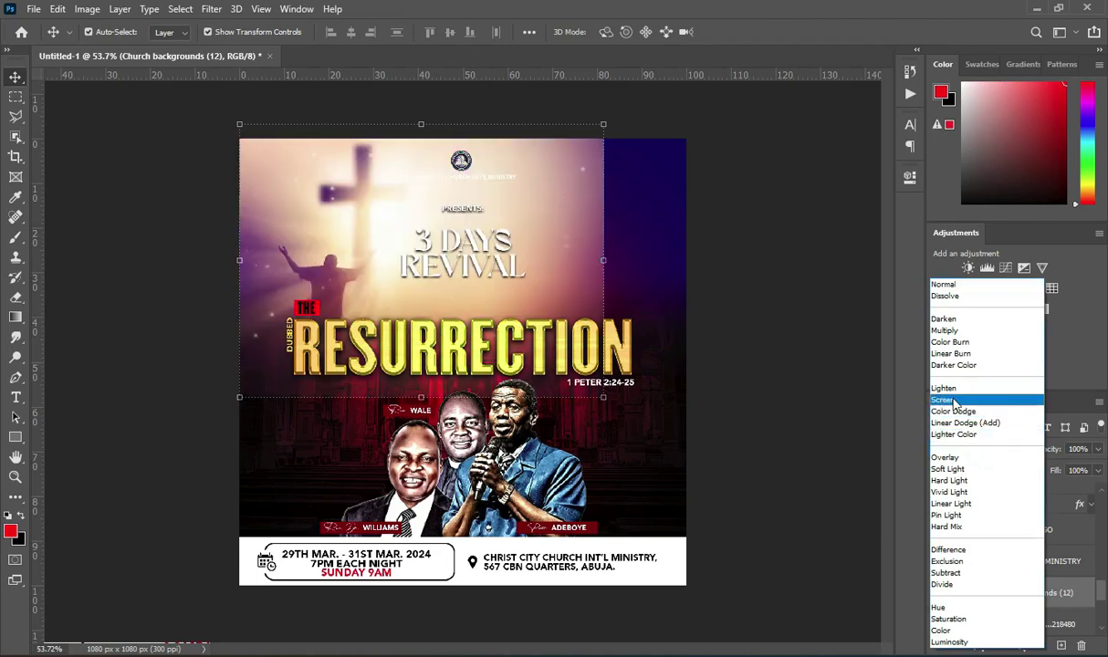
pyautogui.click(952, 402)
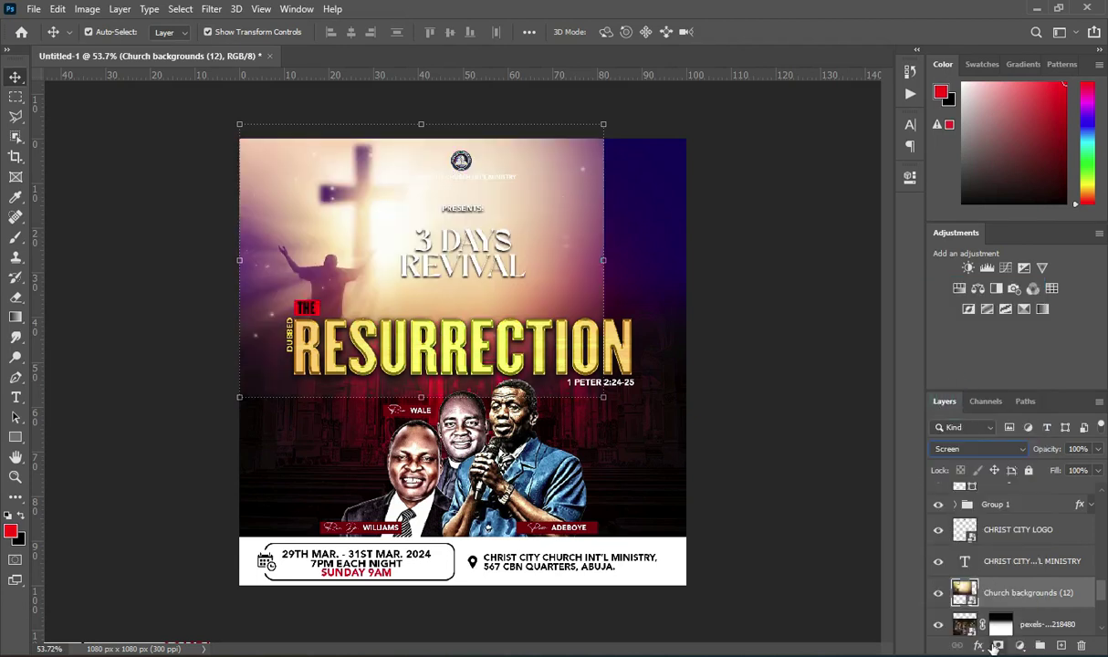
# - Add a layer mask to the cross image and fade its right and lower edges into the background with gradients
pyautogui.click(997, 645)
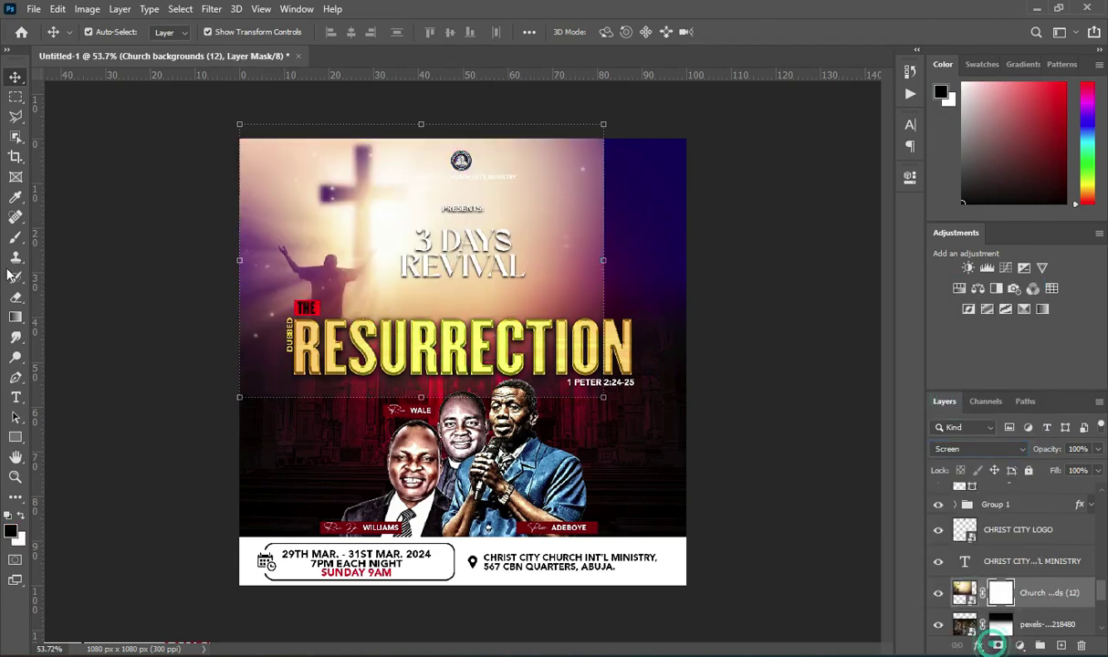
pyautogui.click(15, 318)
pyautogui.moveTo(626, 240); pyautogui.dragTo(556, 240)
pyautogui.moveTo(623, 243); pyautogui.dragTo(538, 238)
pyautogui.moveTo(620, 235); pyautogui.dragTo(506, 235)
pyautogui.moveTo(331, 415)
pyautogui.mouseDown()
pyautogui.moveTo(331, 301)
pyautogui.moveTo(320, 301)
pyautogui.mouseUp()
pyautogui.moveTo(605, 411); pyautogui.dragTo(609, 292)
pyautogui.moveTo(662, 253); pyautogui.dragTo(516, 210)
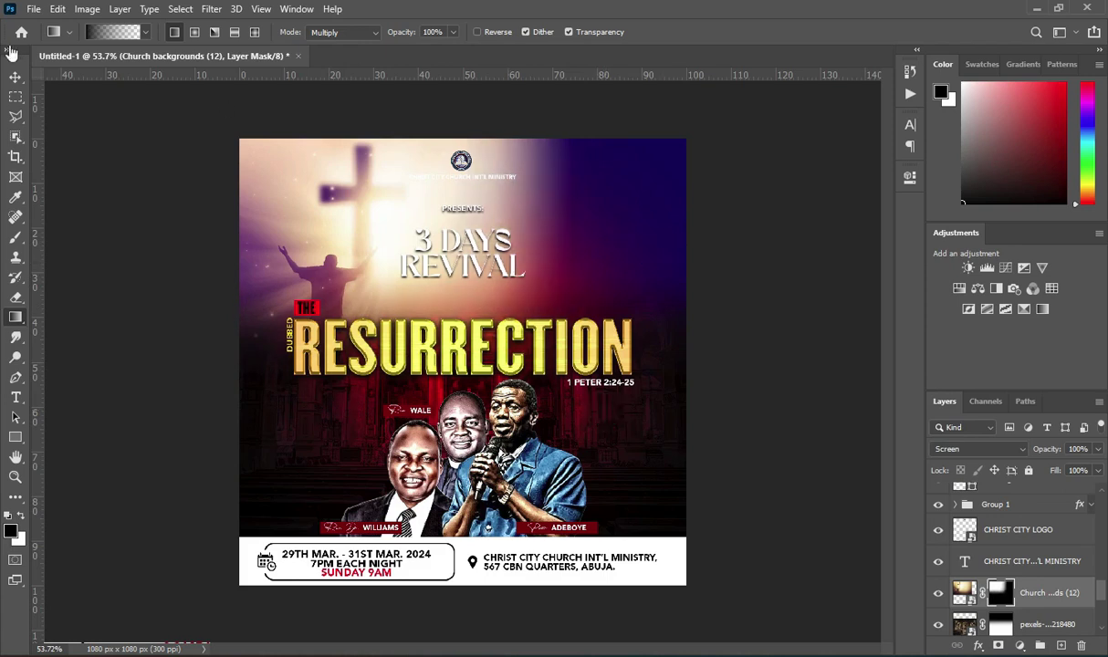
pyautogui.click(14, 79)
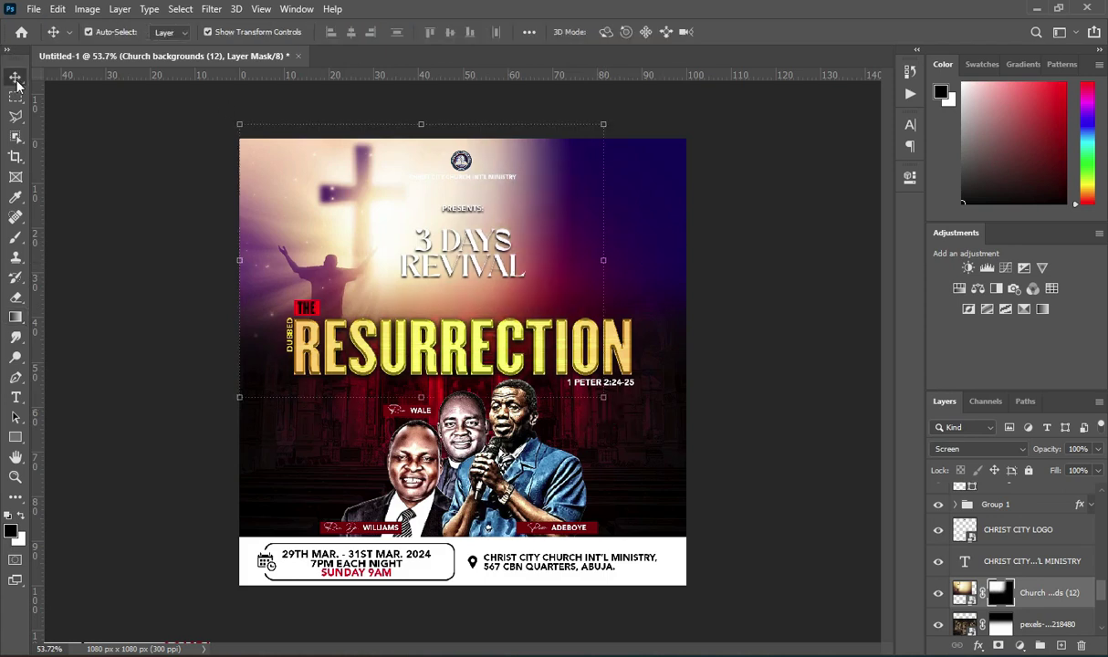
# - Soften the cross image's bright area behind the 3 DAYS REVIVAL heading with another gradient on its mask
pyautogui.click(15, 296)
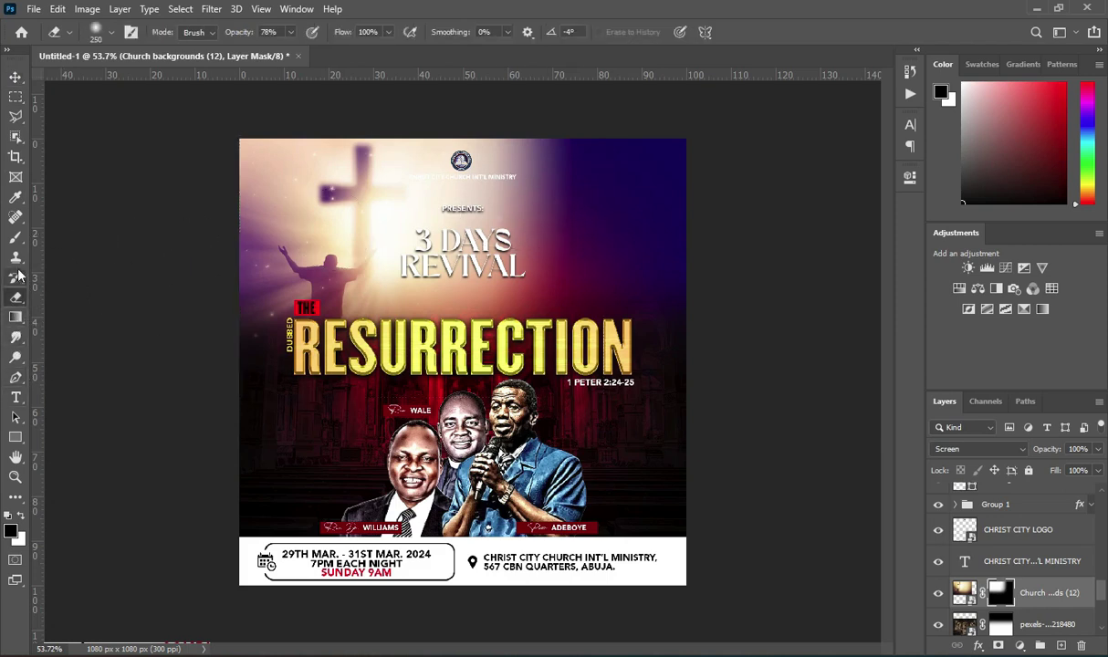
pyautogui.click(15, 316)
pyautogui.moveTo(377, 208); pyautogui.dragTo(603, 246)
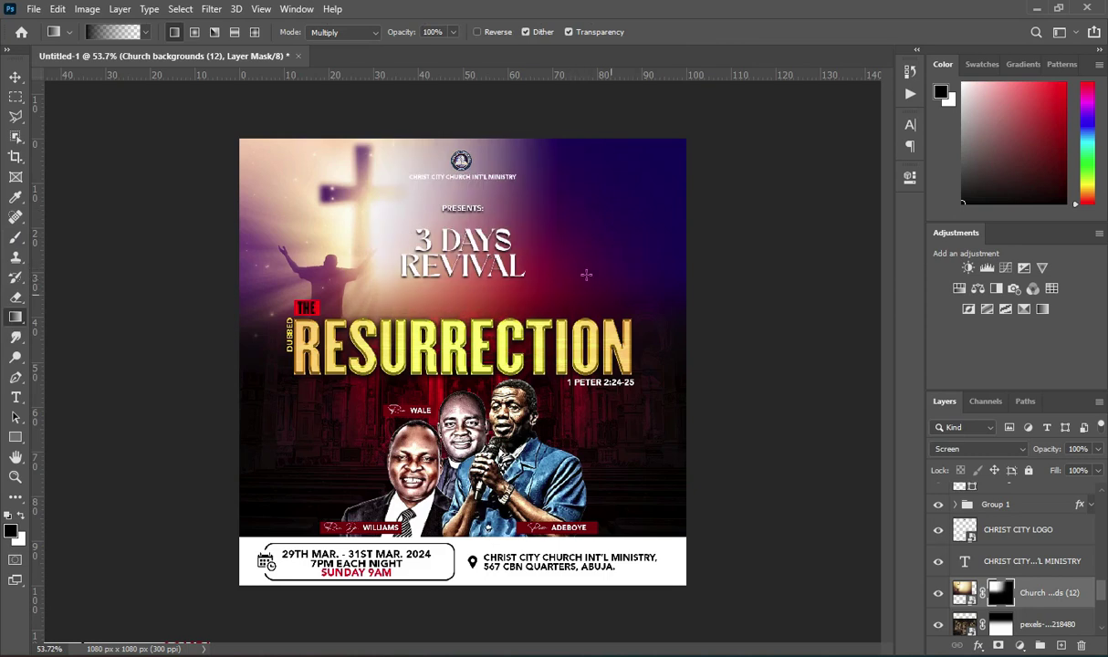
pyautogui.click(15, 77)
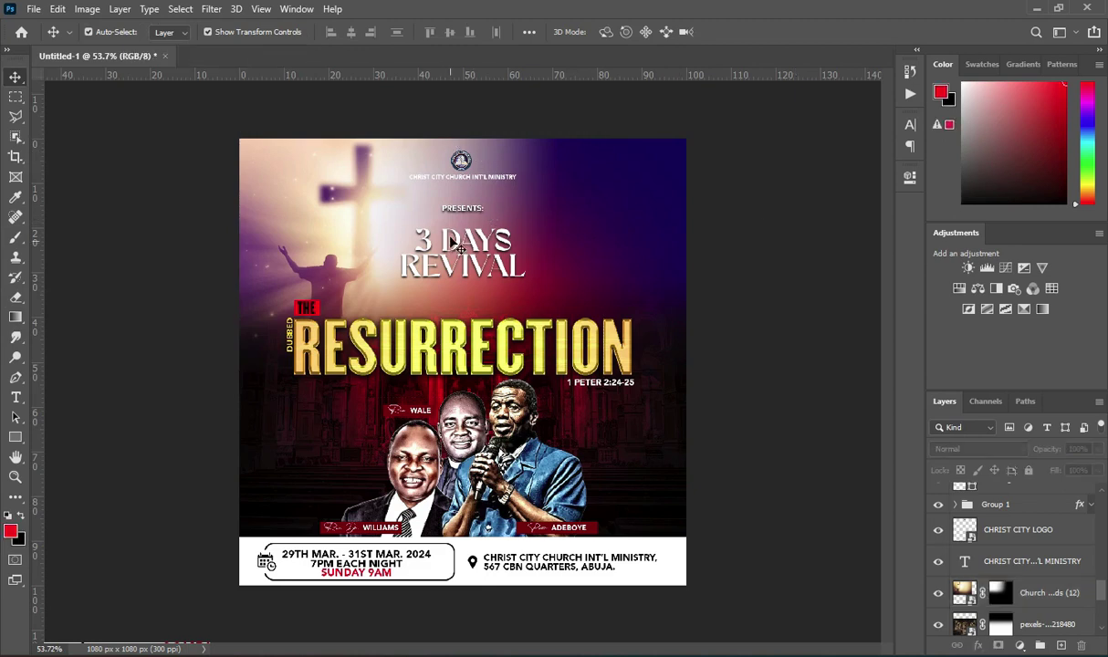
# - Place the Highlight image from The resurrection folder onto the flyer at 90% scale and set its blend mode to Overlay
pyautogui.scroll(1, 447, 235)
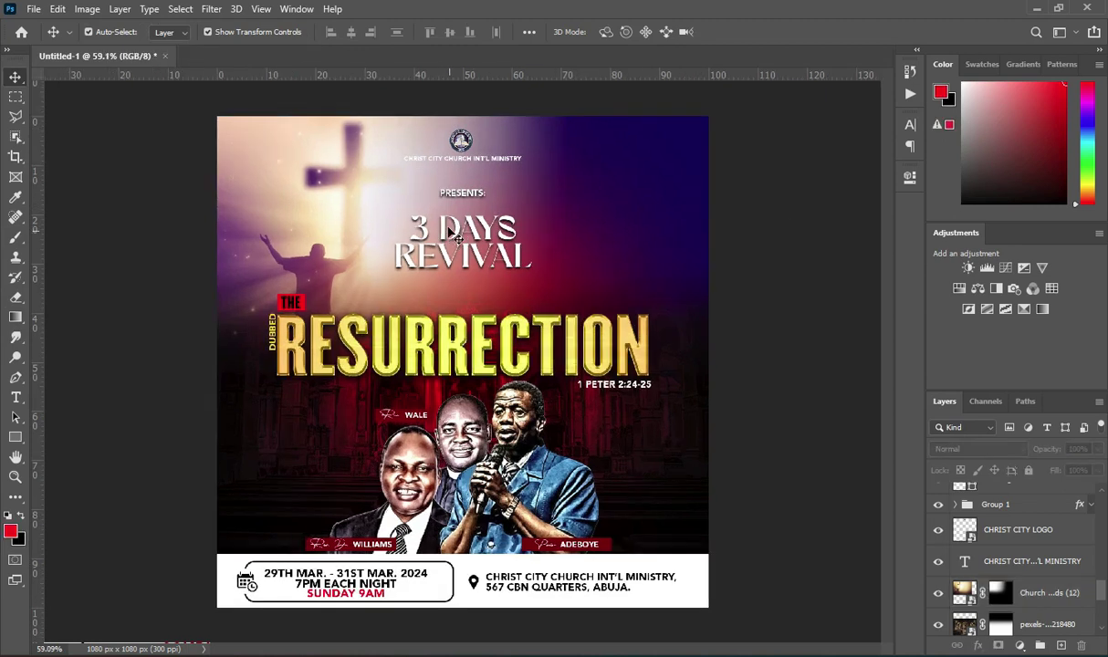
pyautogui.scroll(-1, 447, 232)
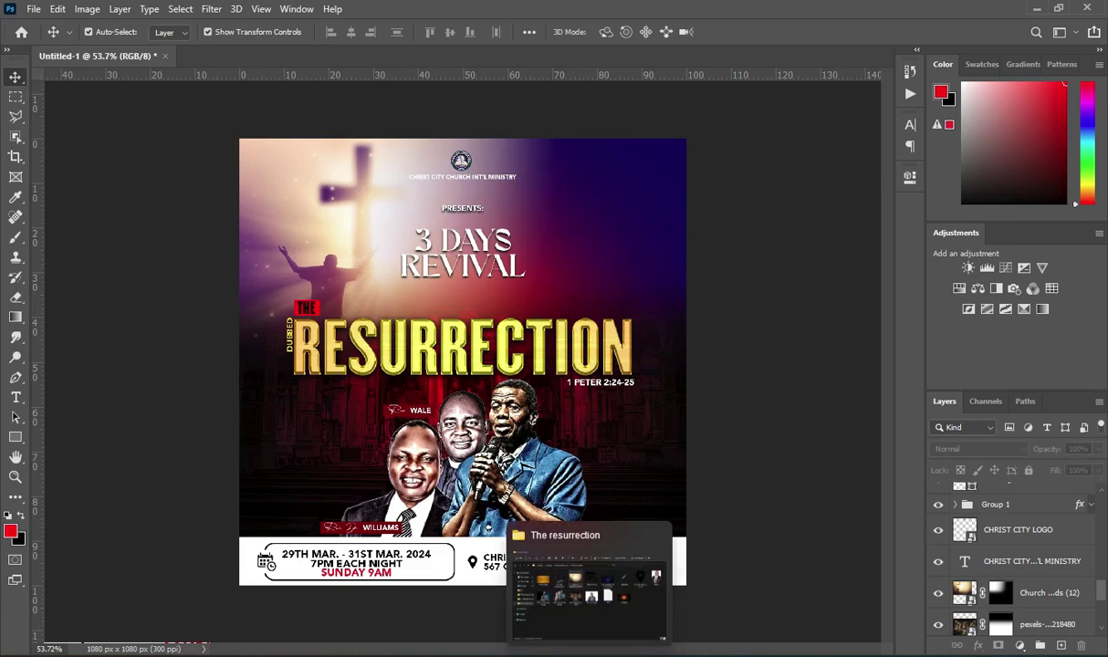
pyautogui.click(588, 654)
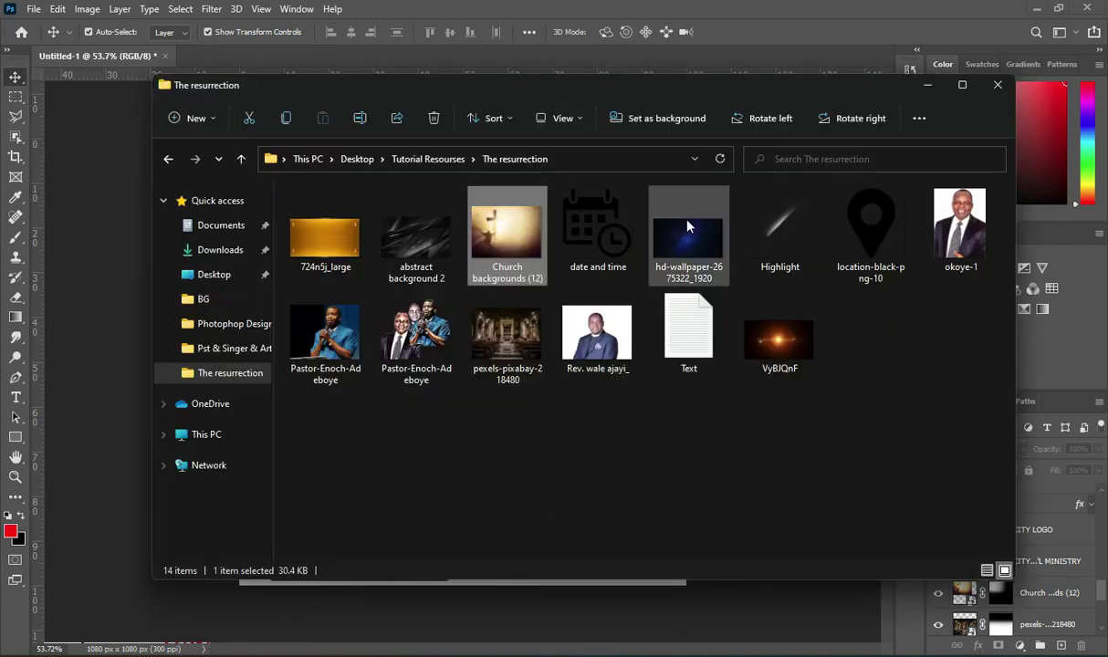
pyautogui.click(791, 239)
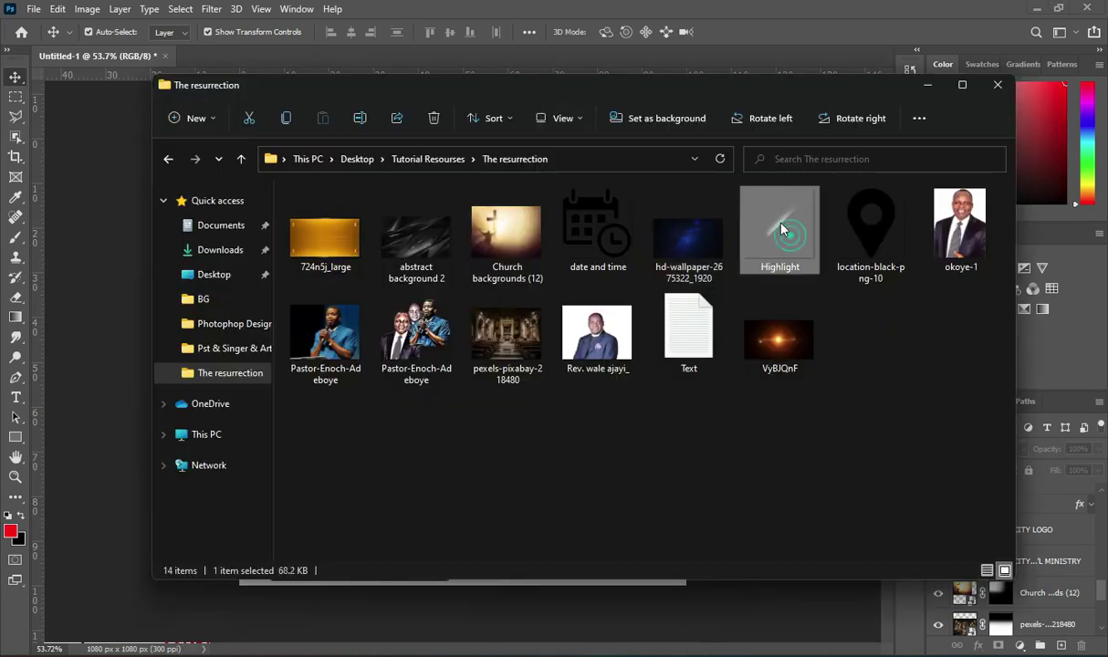
pyautogui.click(123, 310)
pyautogui.moveTo(321, 197); pyautogui.dragTo(329, 200)
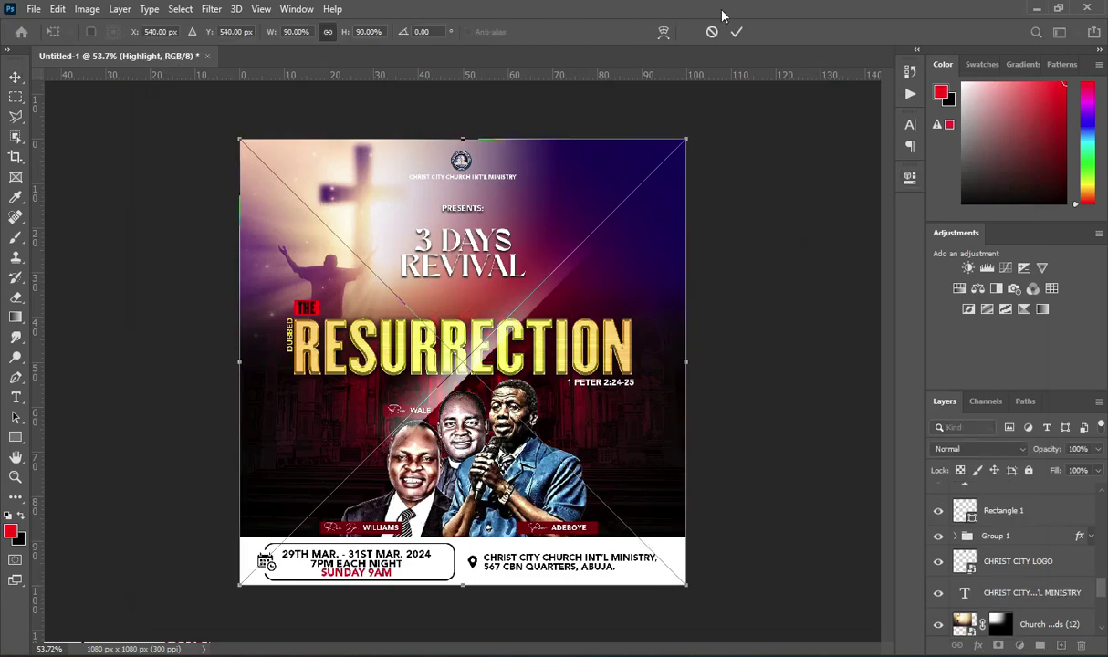
pyautogui.click(734, 34)
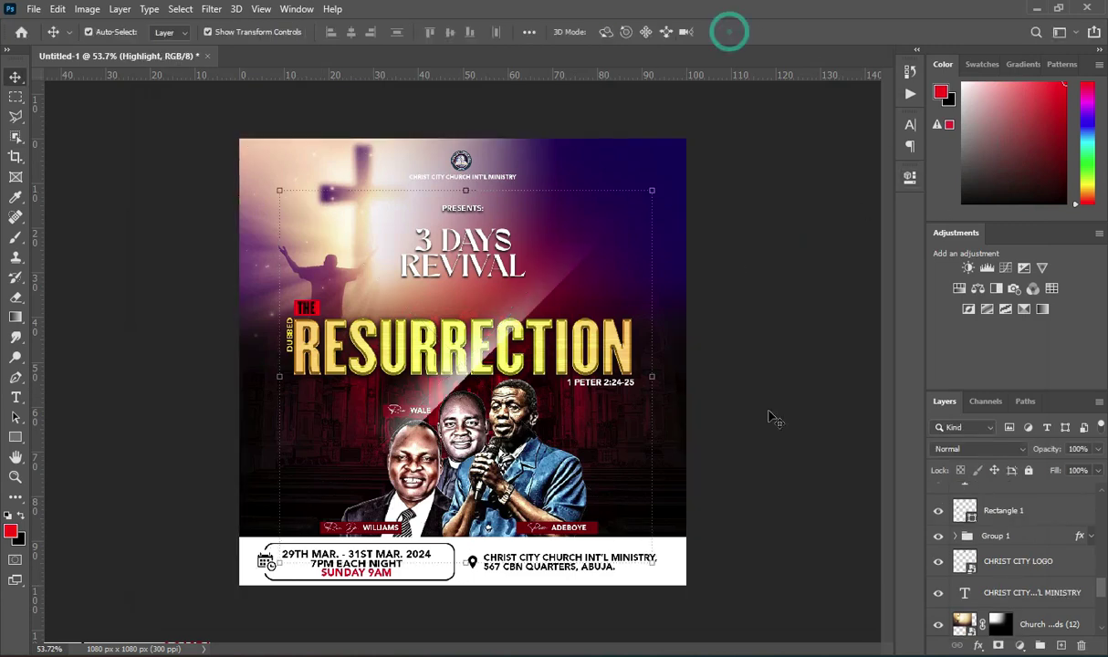
pyautogui.click(975, 450)
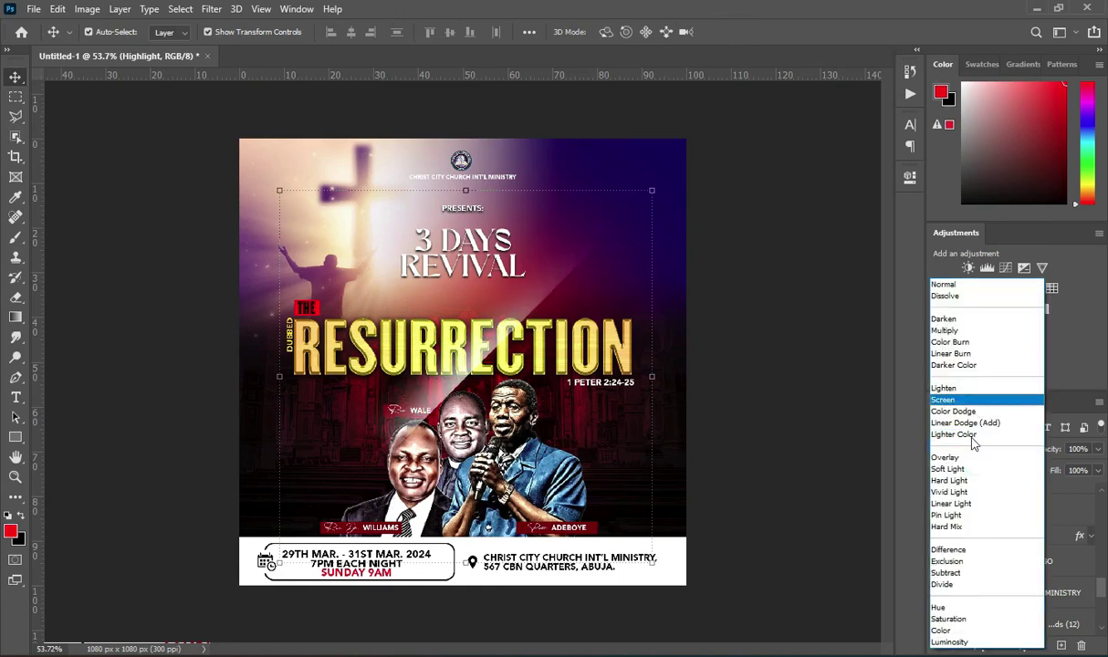
pyautogui.click(949, 457)
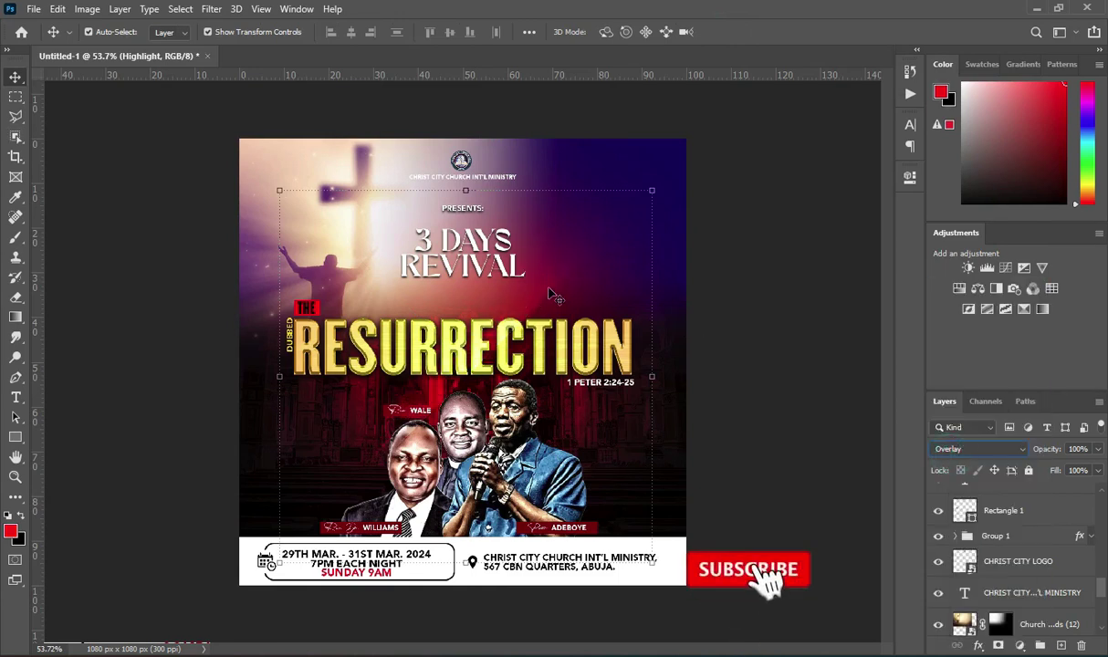
# - Move the Highlight beam across the cross scene in the flyer's upper-left area and put its layer directly above the cross image layer
pyautogui.click(465, 194)
pyautogui.moveTo(371, 214); pyautogui.dragTo(349, 238)
pyautogui.moveTo(1027, 499)
pyautogui.mouseDown()
pyautogui.moveTo(1047, 629)
pyautogui.moveTo(1053, 580)
pyautogui.moveTo(1029, 467)
pyautogui.moveTo(1041, 628)
pyautogui.moveTo(1026, 452)
pyautogui.moveTo(1023, 519)
pyautogui.mouseUp()
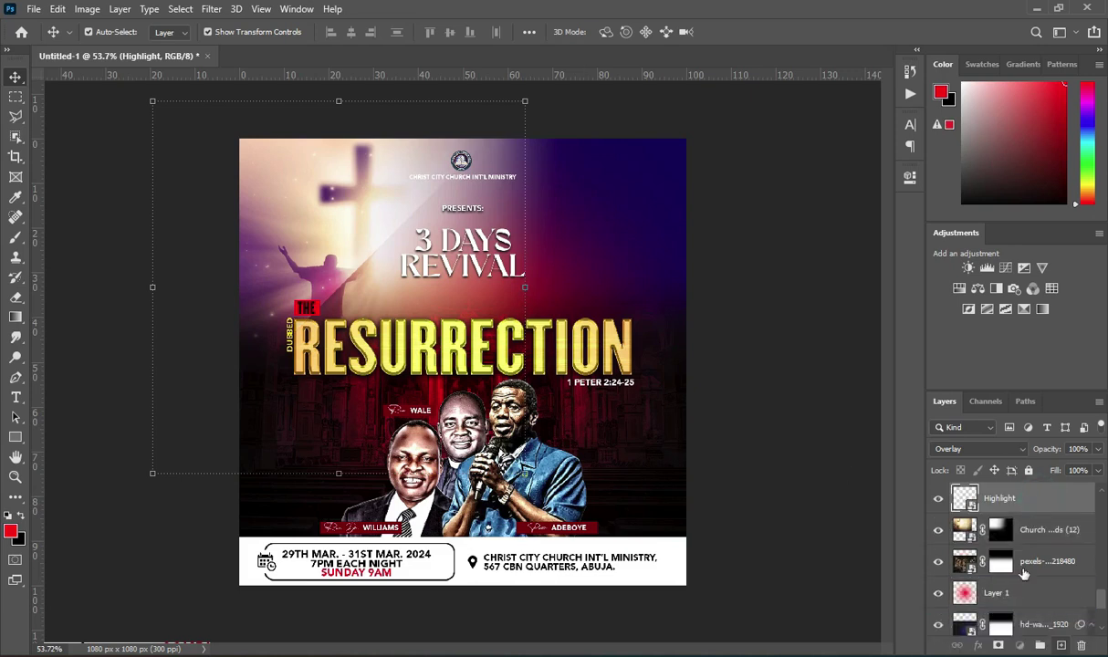
# - Duplicate the Highlight layer and shift the copy right and down so its beam falls behind the 3 DAYS REVIVAL heading
pyautogui.hotkey('ctrl', 'j')
pyautogui.click(526, 287)
pyautogui.moveTo(370, 277); pyautogui.dragTo(495, 326)
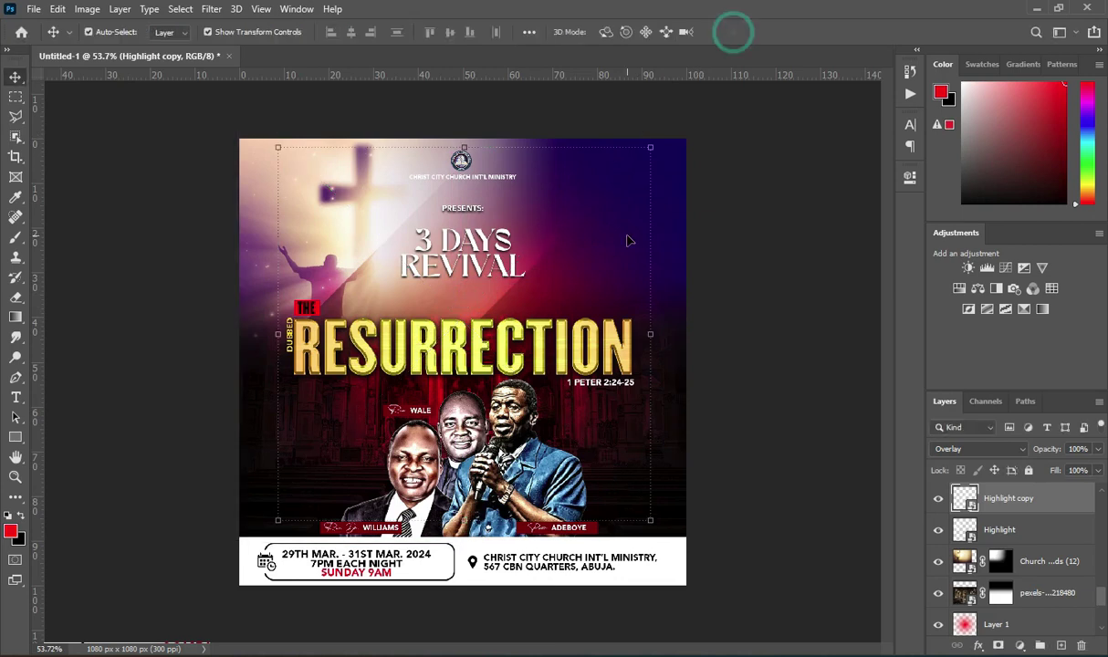
# - Duplicate the Highlight copy and move the new beam down and right, partly past the flyer's right edge
pyautogui.scroll(1, 514, 290)
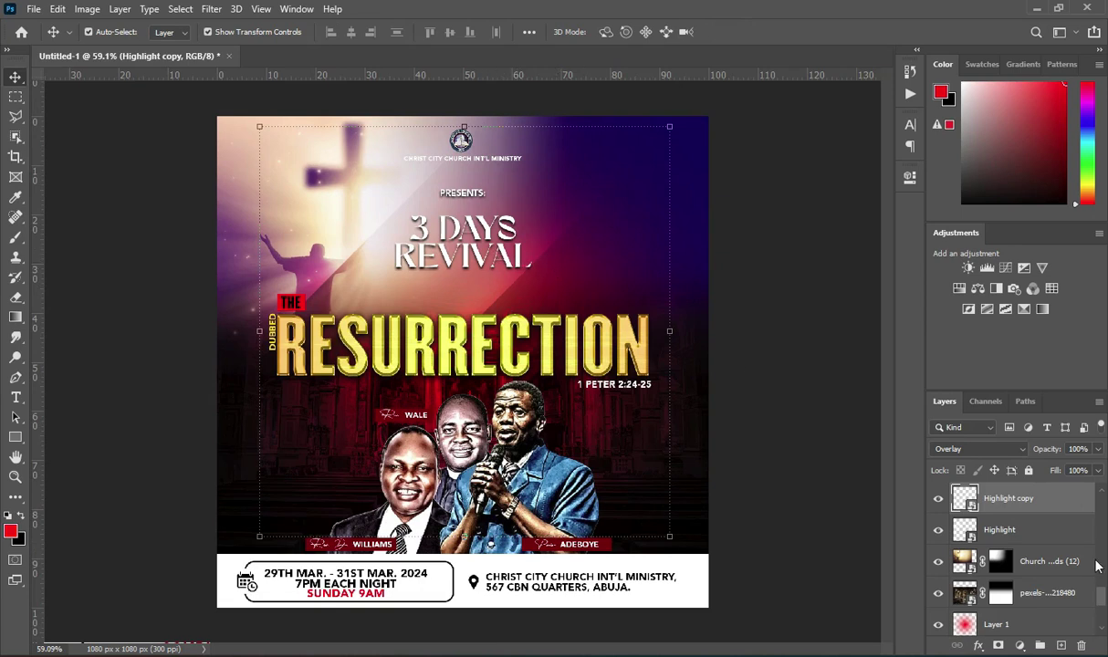
pyautogui.moveTo(1045, 502); pyautogui.dragTo(1063, 646)
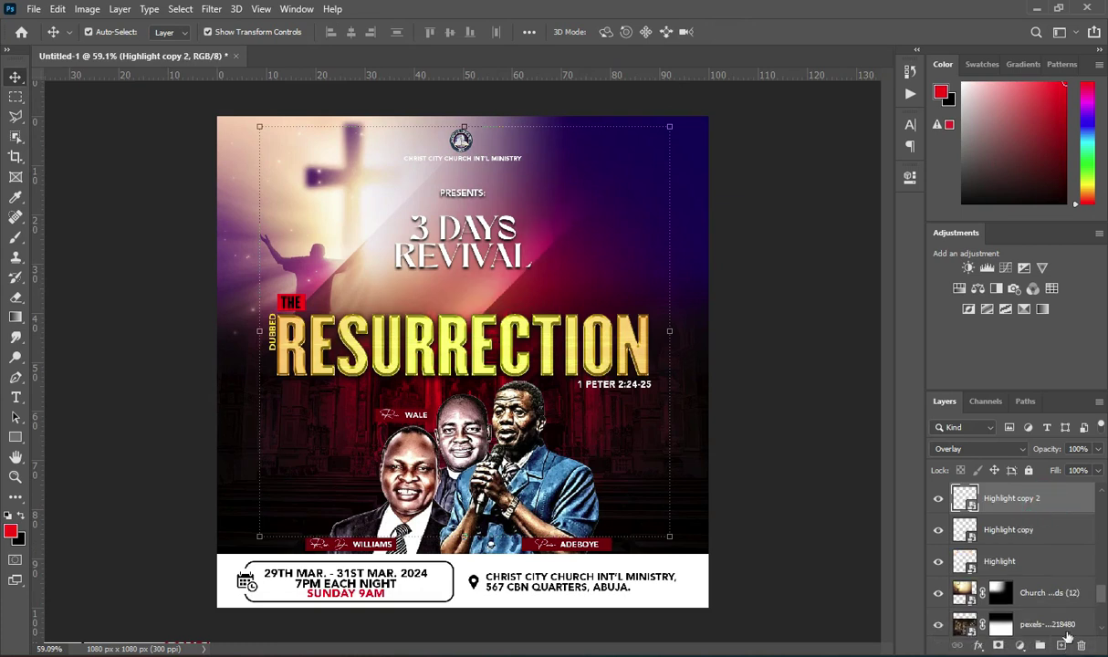
pyautogui.click(671, 329)
pyautogui.moveTo(545, 267); pyautogui.dragTo(636, 374)
pyautogui.moveTo(657, 350); pyautogui.dragTo(644, 308)
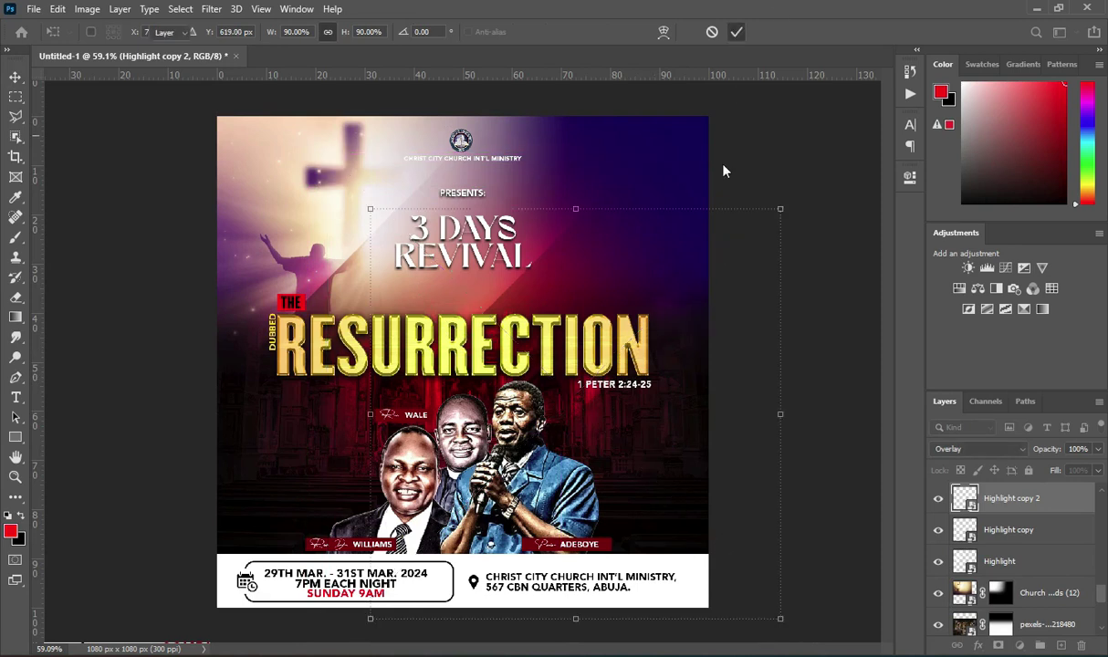
pyautogui.click(735, 31)
pyautogui.scroll(-2, 737, 222)
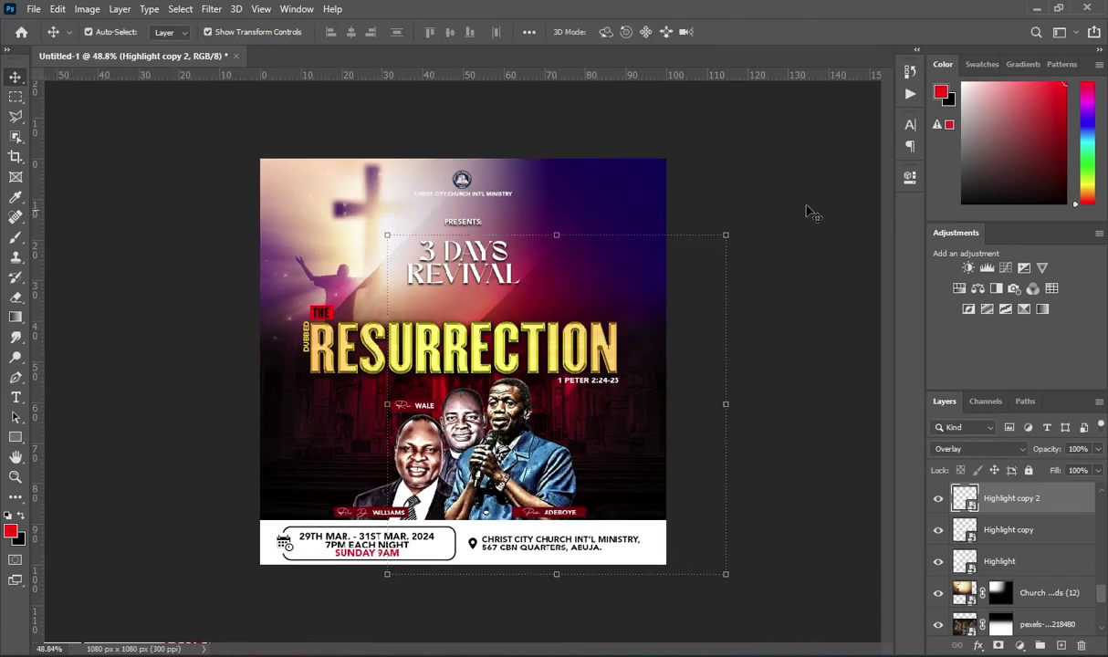
pyautogui.click(766, 195)
# - Enlarge the 3 DAYS REVIVAL heading to about 151.86% so it fills the space above the RESURRECTION title
pyautogui.scroll(2, 492, 242)
pyautogui.click(492, 239)
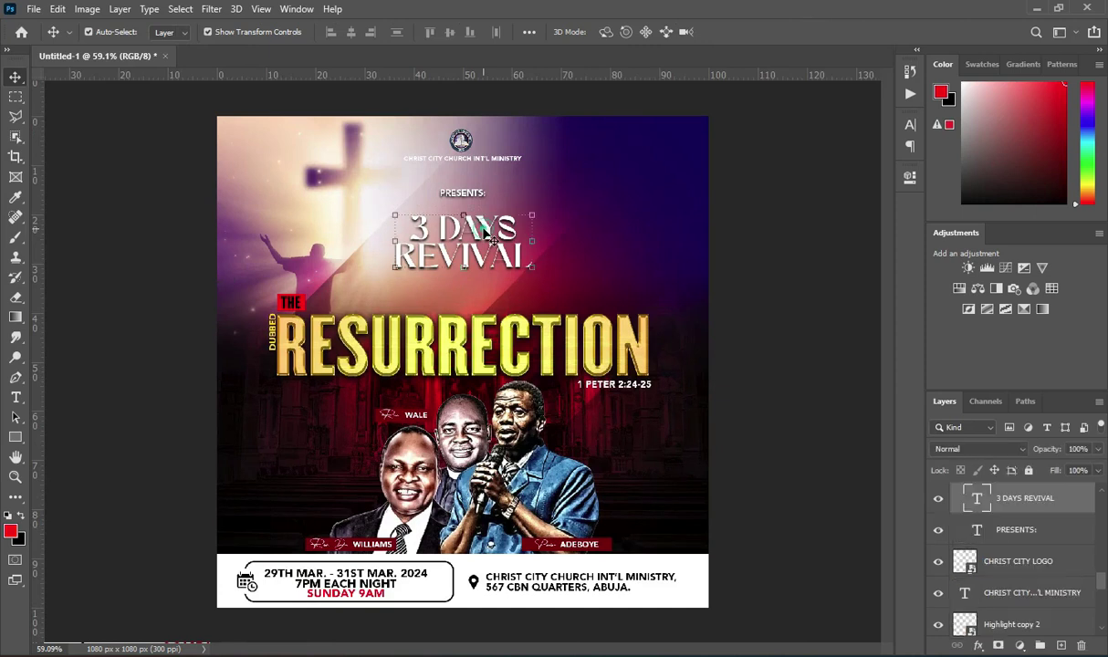
pyautogui.moveTo(465, 280); pyautogui.dragTo(467, 315)
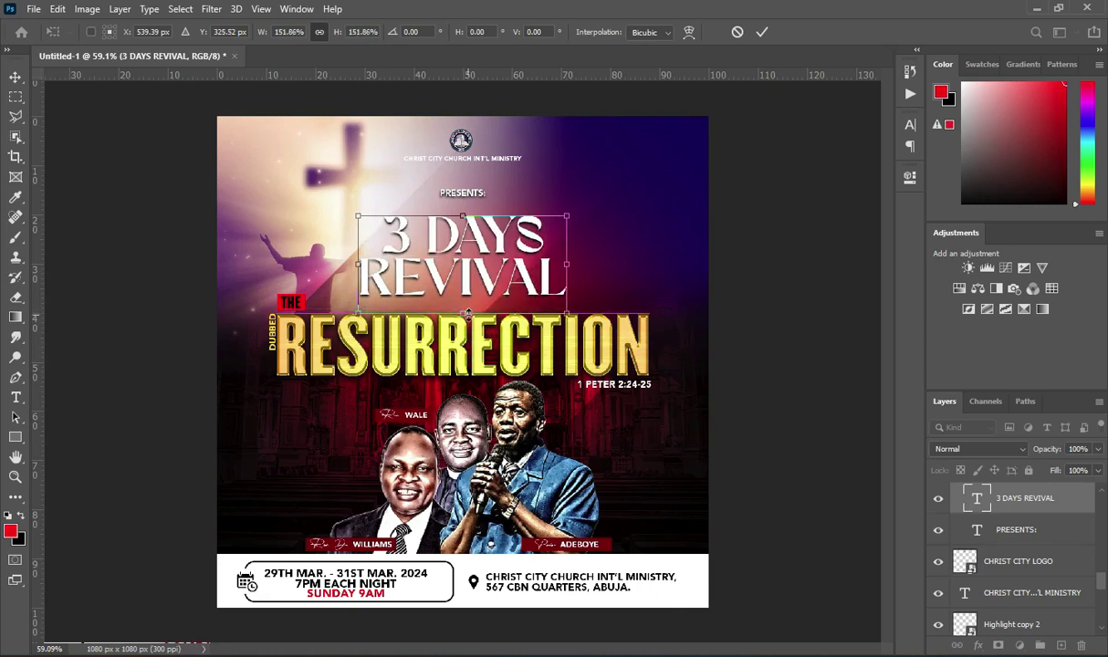
pyautogui.click(762, 32)
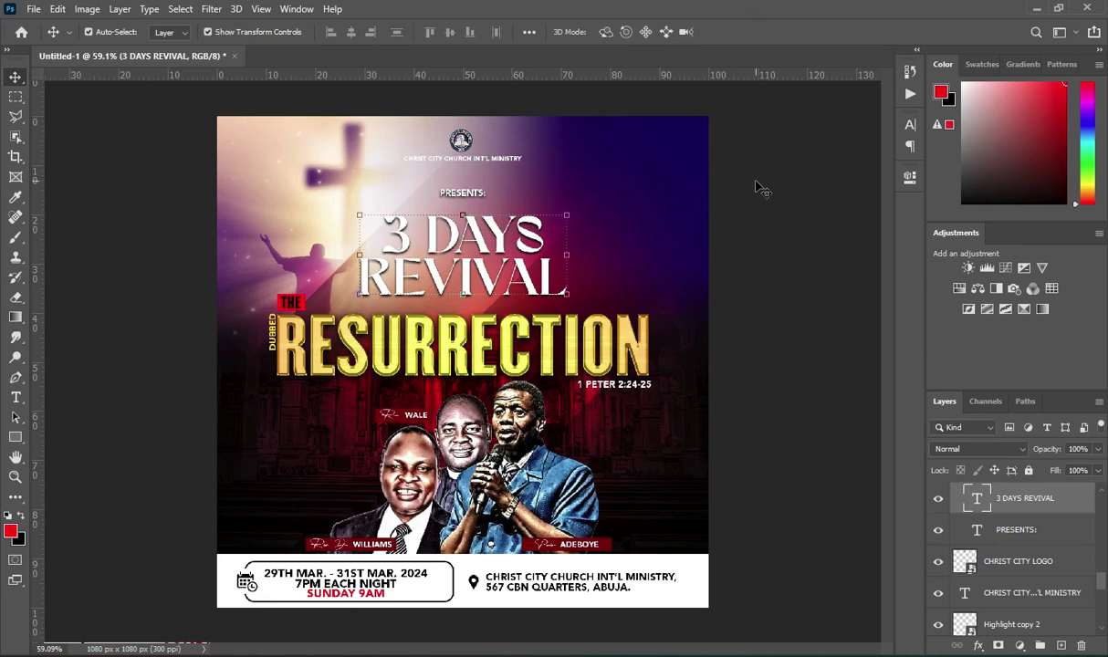
pyautogui.click(757, 188)
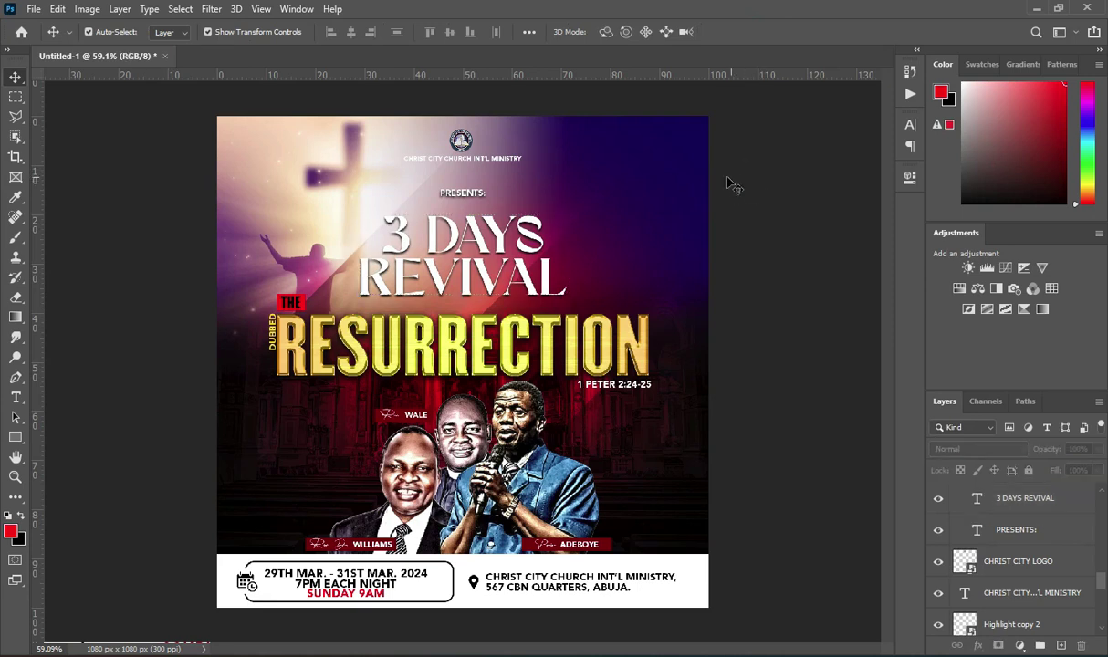
# - Place the VyBJQnF glow image across the middle of the flyer, scaled slightly wider than the canvas
pyautogui.scroll(-1, 589, 225)
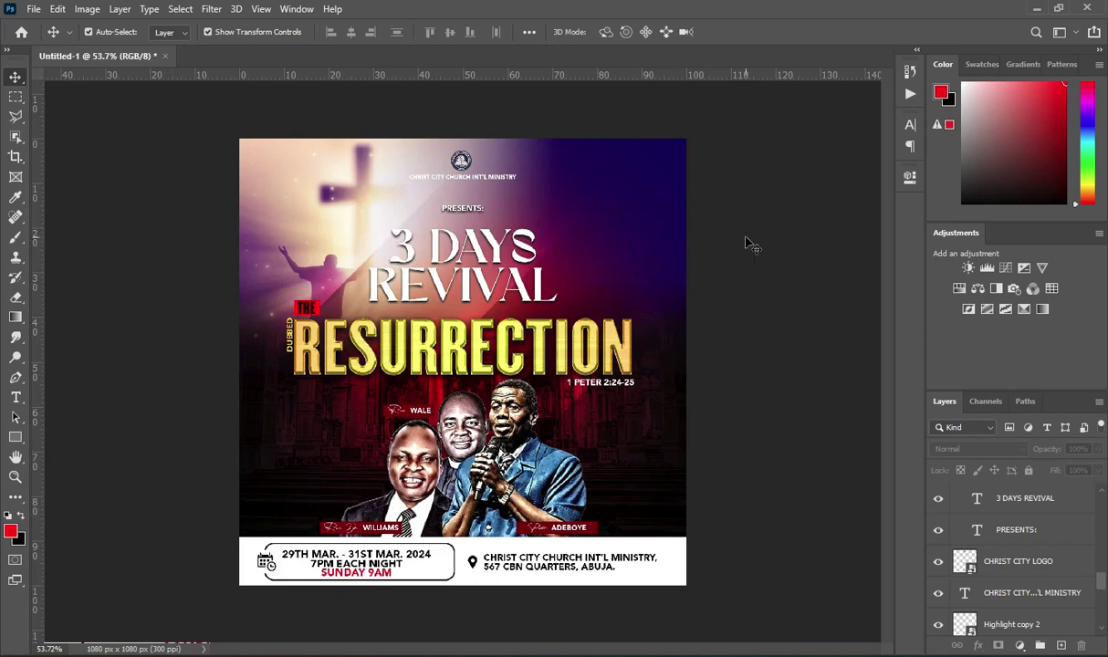
pyautogui.scroll(-2, 745, 237)
pyautogui.scroll(-1, 591, 240)
pyautogui.scroll(2, 675, 219)
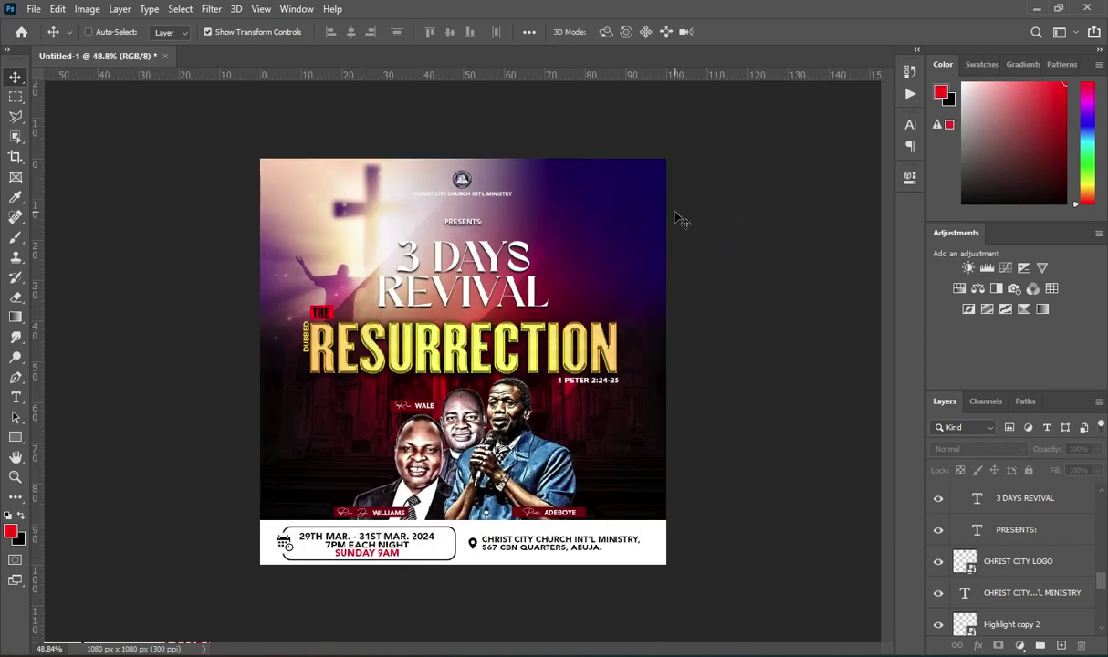
pyautogui.scroll(2, 676, 219)
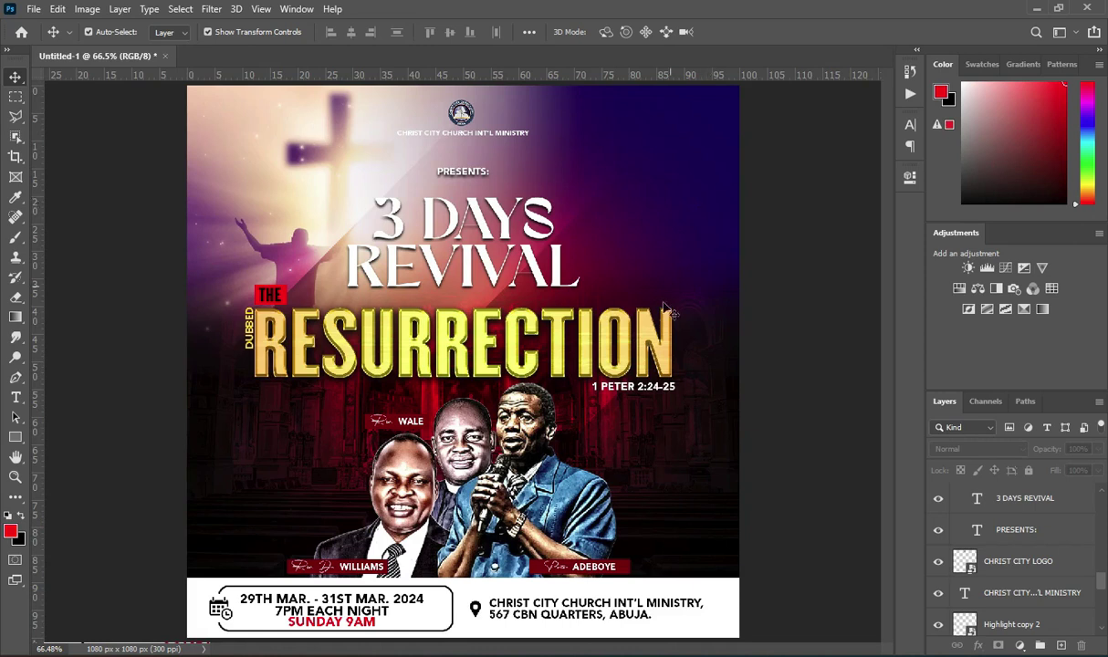
pyautogui.hotkey('alt', 'Tab')
pyautogui.click(873, 372)
pyautogui.click(779, 351)
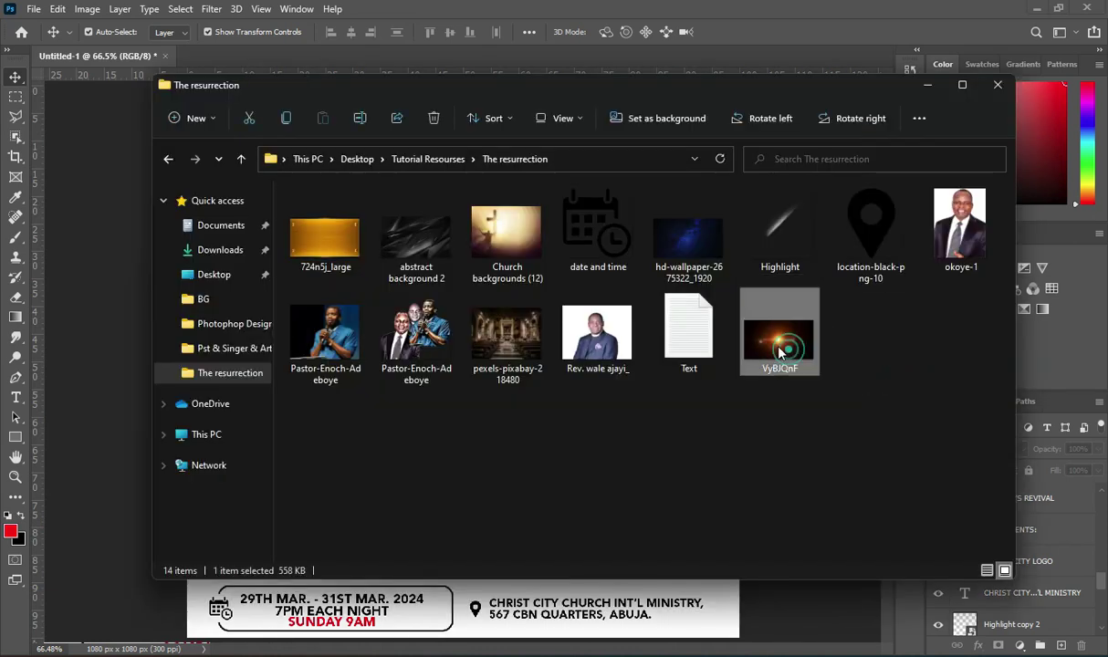
pyautogui.moveTo(778, 348); pyautogui.dragTo(673, 613)
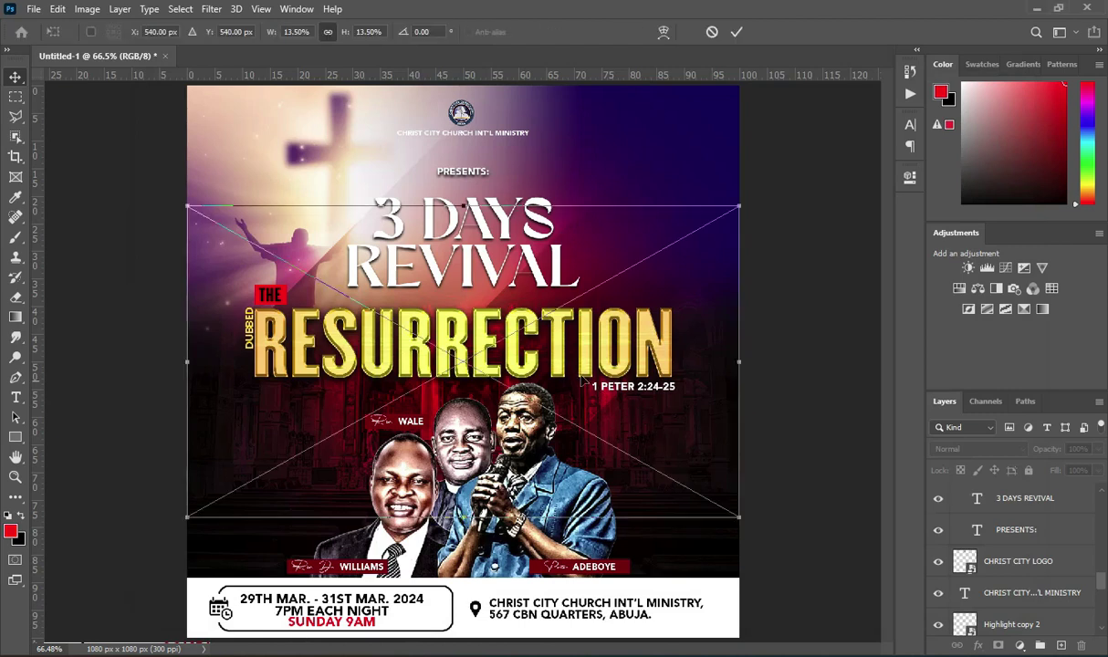
pyautogui.moveTo(471, 357); pyautogui.dragTo(465, 348)
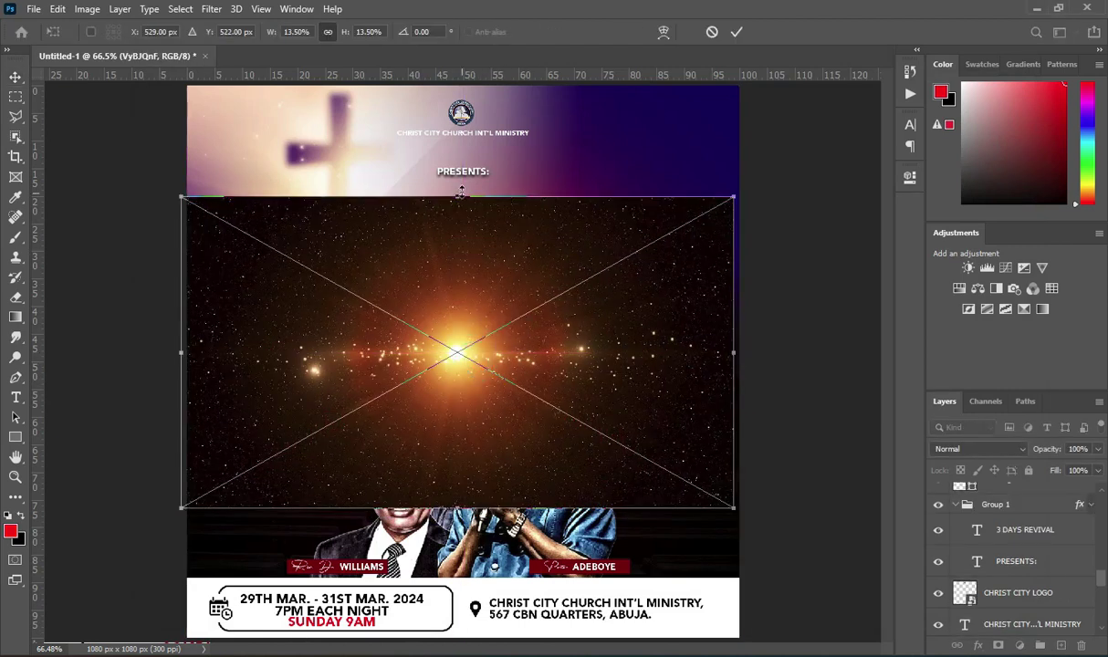
pyautogui.moveTo(465, 182); pyautogui.dragTo(458, 178)
pyautogui.moveTo(470, 283); pyautogui.dragTo(476, 289)
pyautogui.click(736, 31)
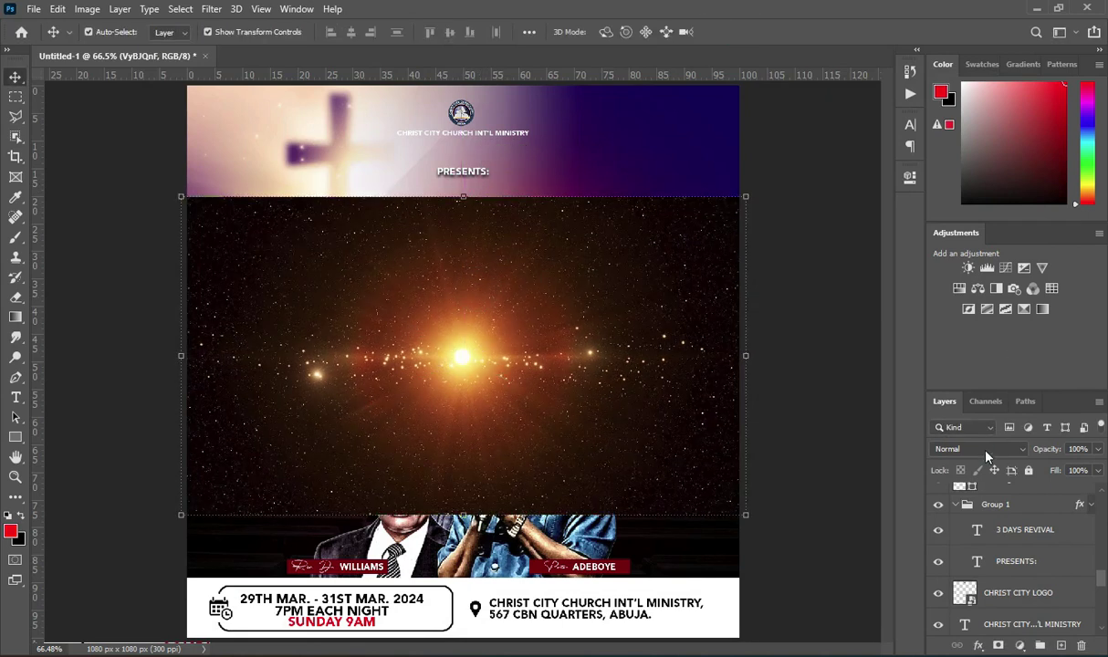
# - Set the glow image's blend mode to Screen and apply a Gaussian Blur with a 15.3-pixel radius
pyautogui.click(984, 448)
pyautogui.click(944, 399)
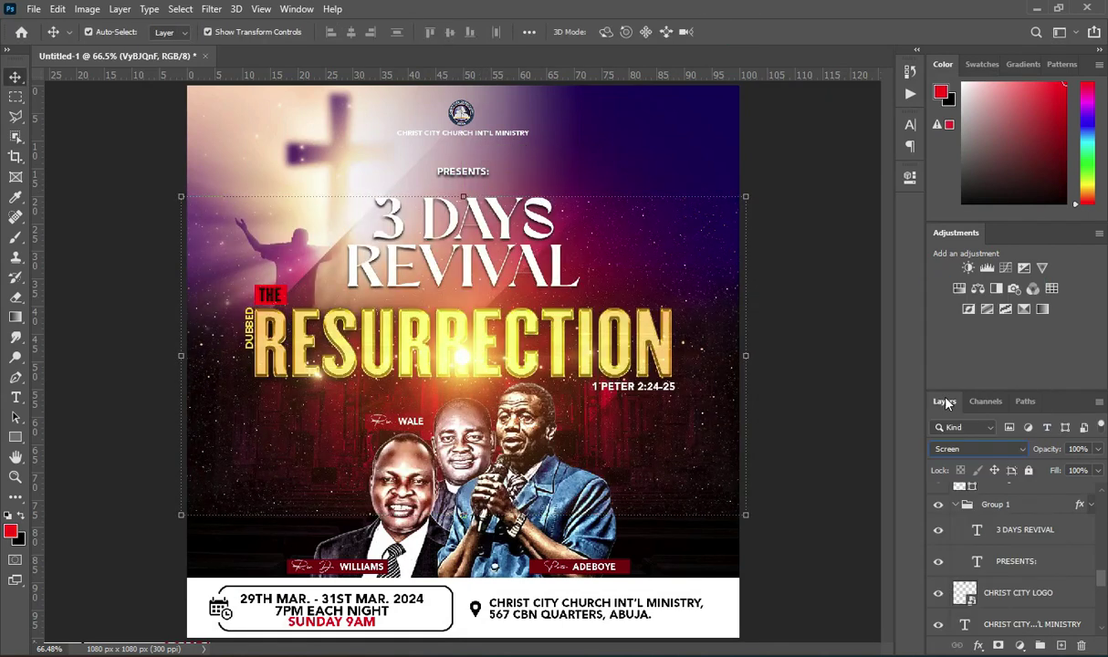
pyautogui.click(212, 10)
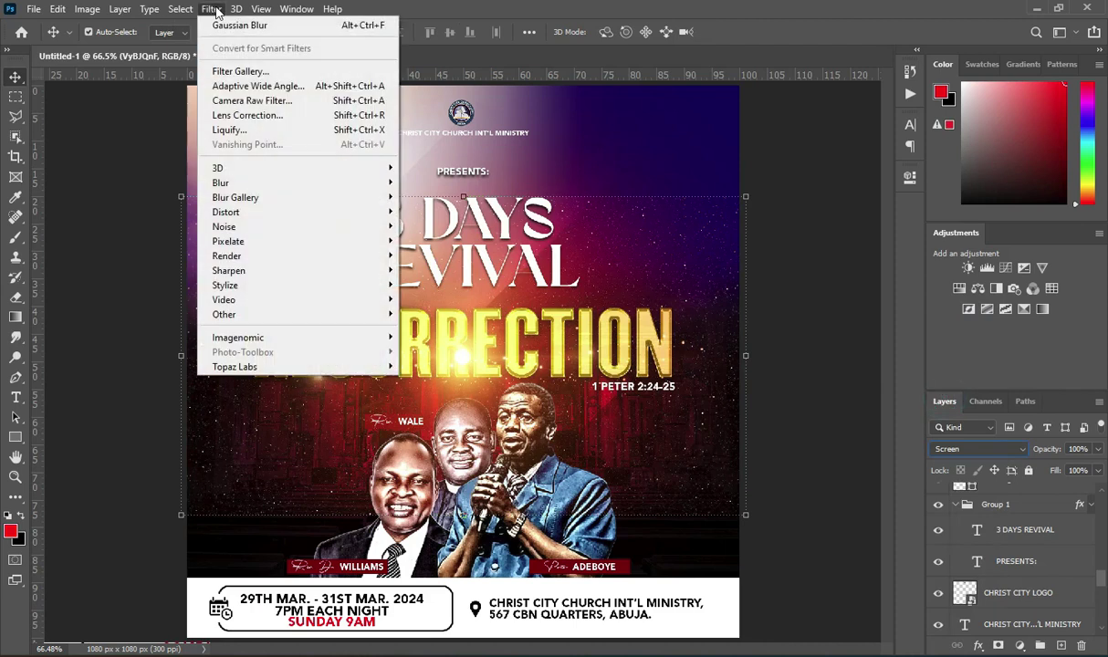
pyautogui.moveTo(274, 182)
pyautogui.click(439, 241)
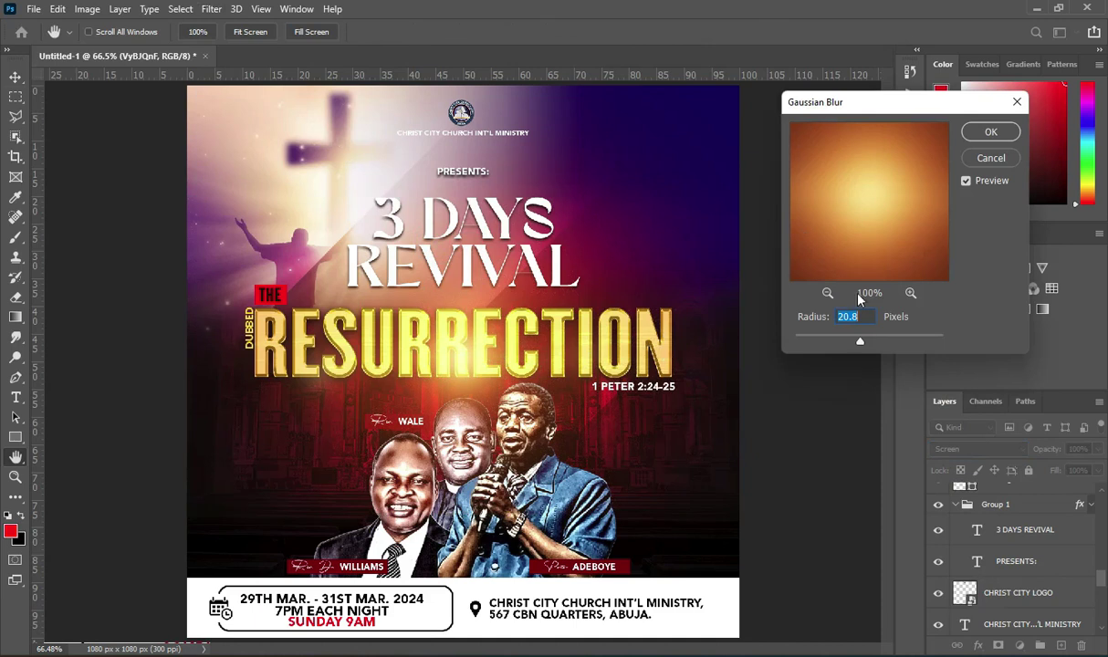
pyautogui.moveTo(858, 344); pyautogui.dragTo(857, 345)
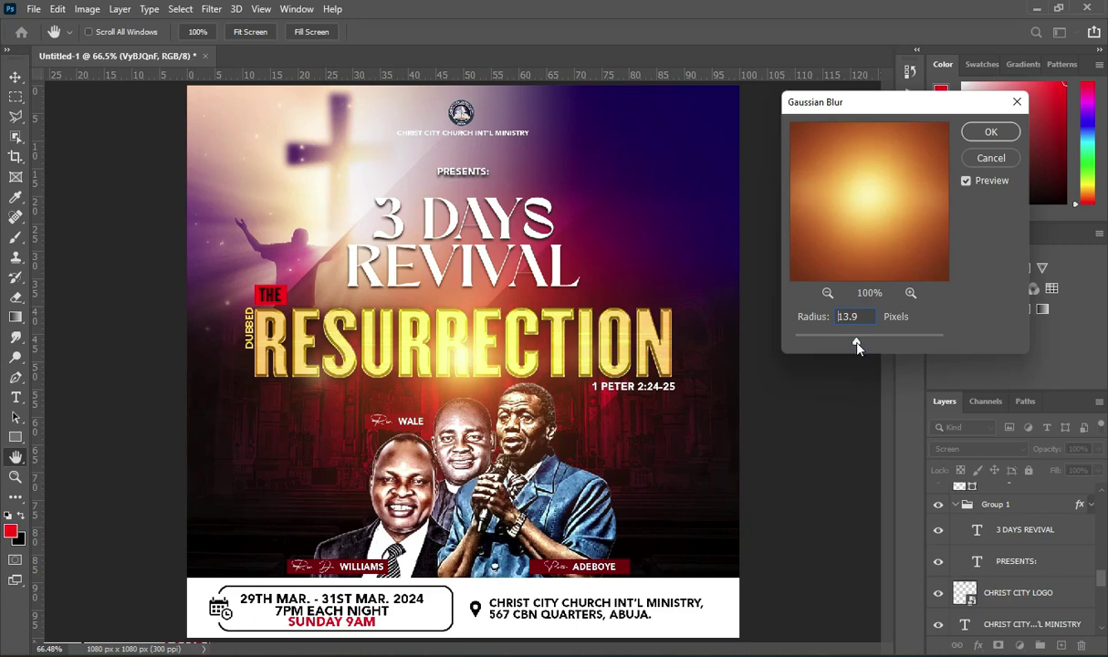
pyautogui.click(1001, 134)
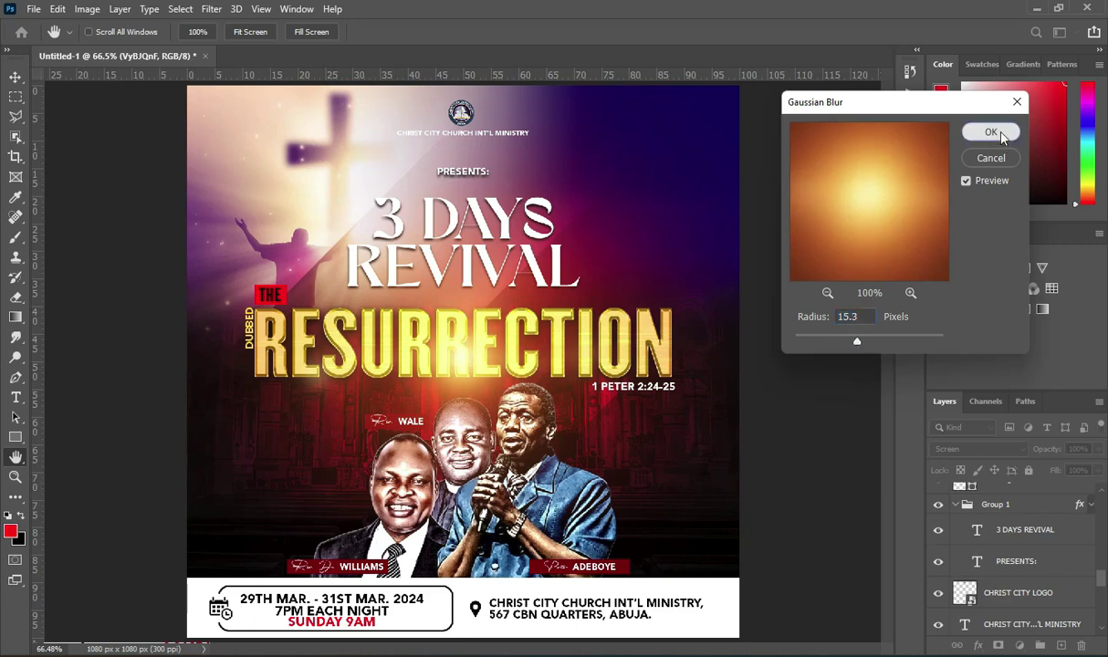
# - Centre the blurred glow on the RESURRECTION title and place a duplicate of it at the flyer's upper-right corner
pyautogui.press('v')
pyautogui.moveTo(438, 341); pyautogui.dragTo(464, 351)
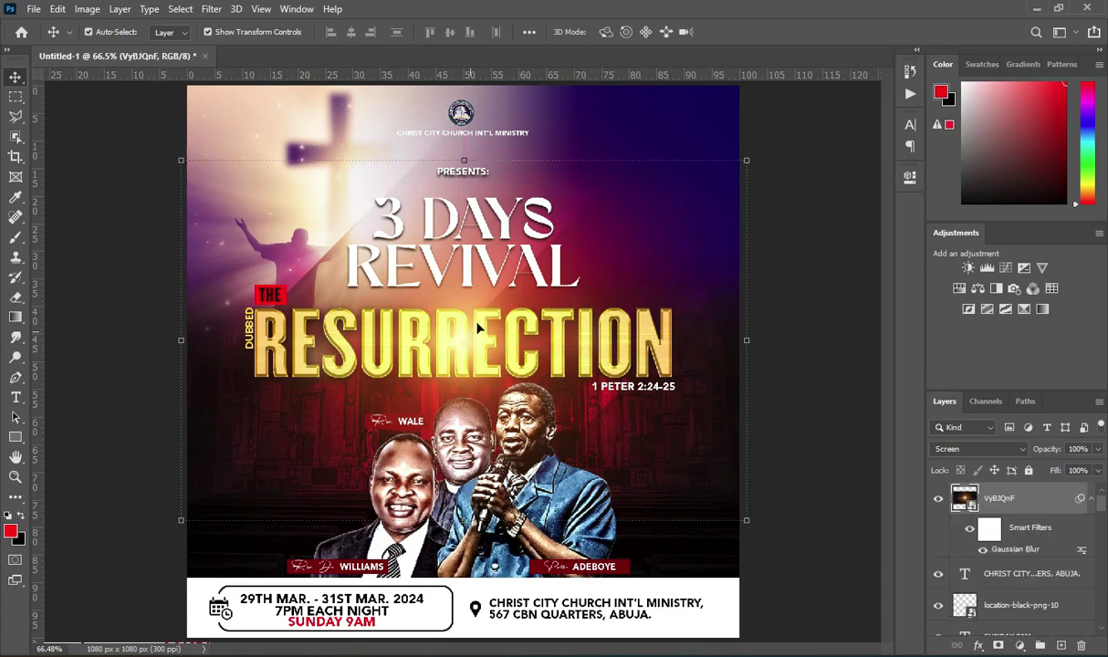
pyautogui.click(1091, 498)
pyautogui.moveTo(1024, 499); pyautogui.dragTo(1060, 645)
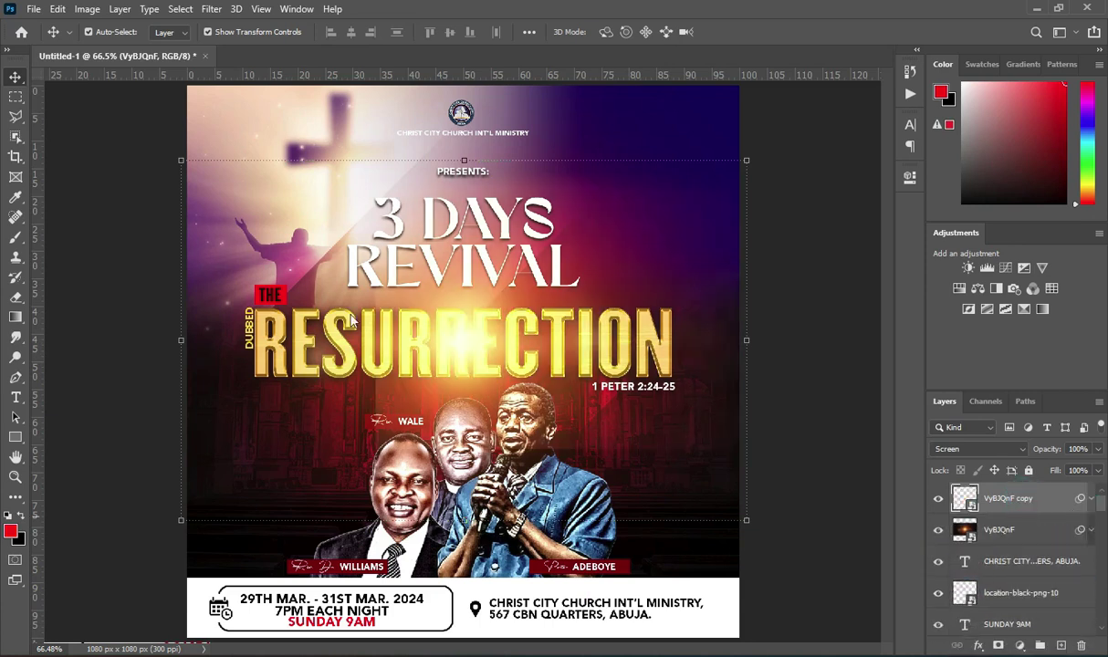
pyautogui.moveTo(434, 315); pyautogui.dragTo(693, 88)
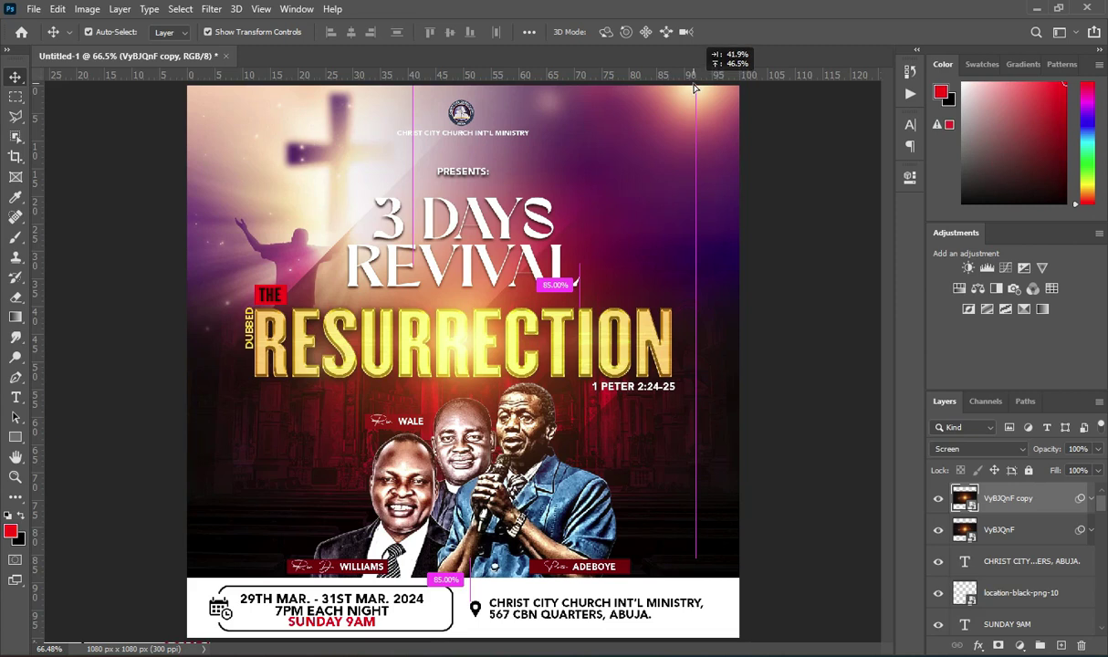
pyautogui.moveTo(694, 88); pyautogui.dragTo(707, 85)
pyautogui.click(792, 325)
pyautogui.scroll(-3, 426, 228)
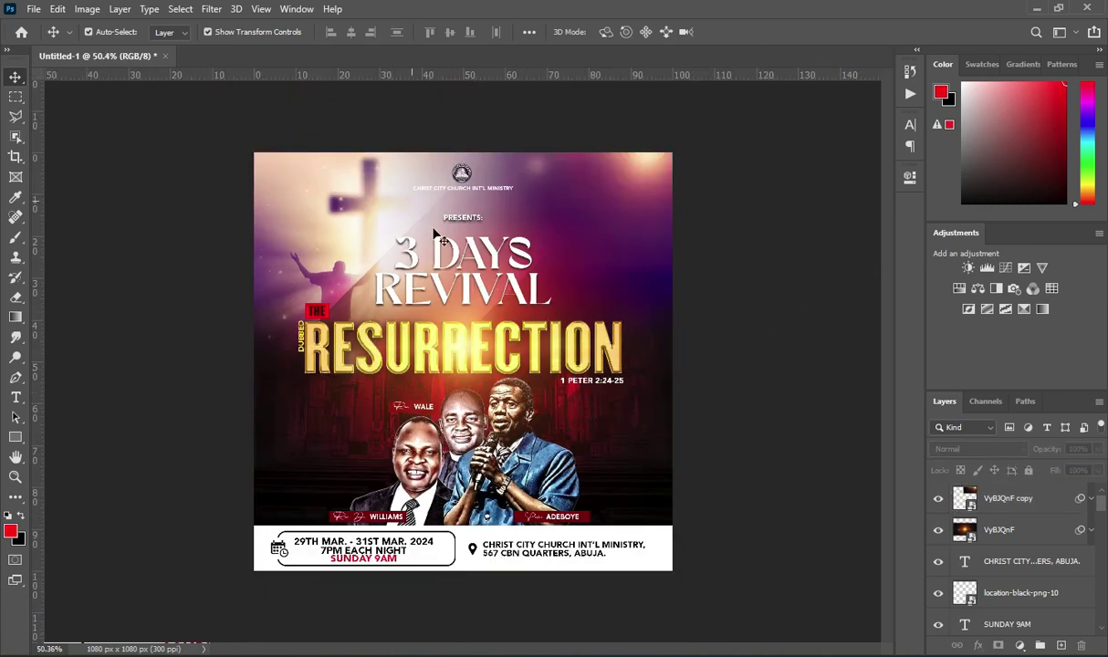
pyautogui.click(172, 231)
pyautogui.scroll(2, 487, 319)
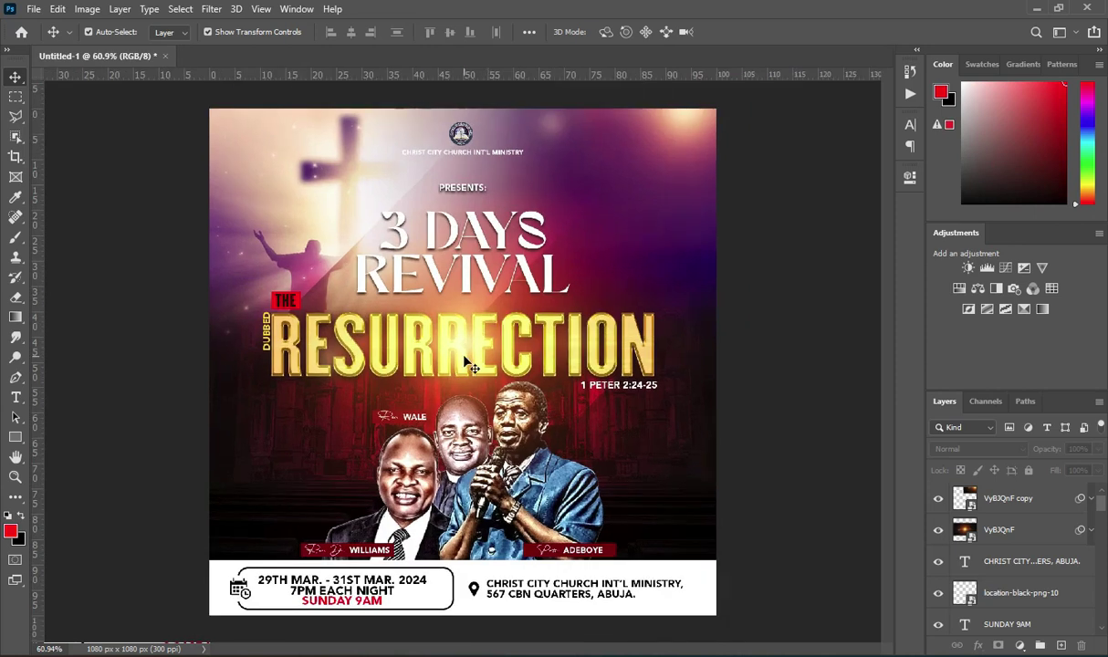
pyautogui.scroll(1, 475, 368)
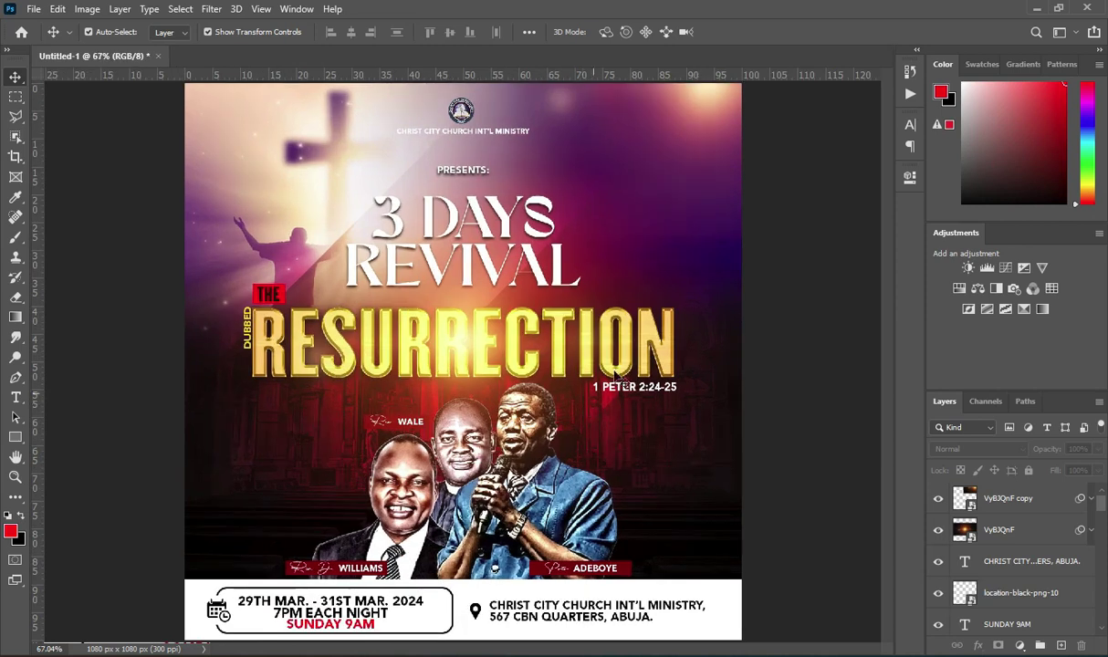
pyautogui.scroll(-1, 400, 401)
pyautogui.scroll(1, 396, 397)
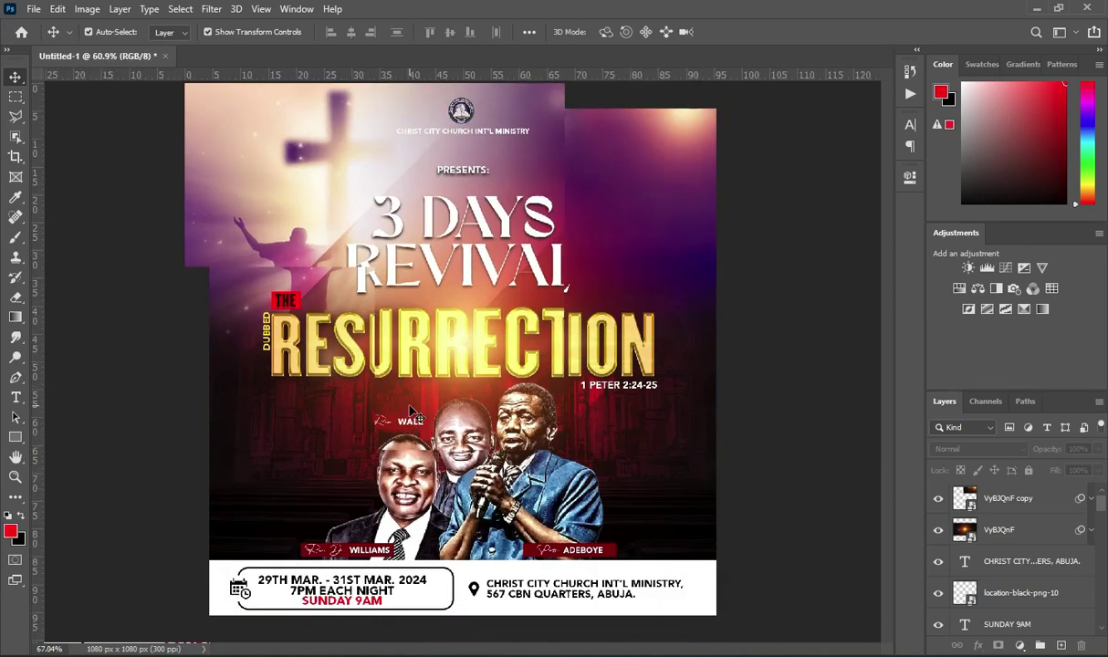